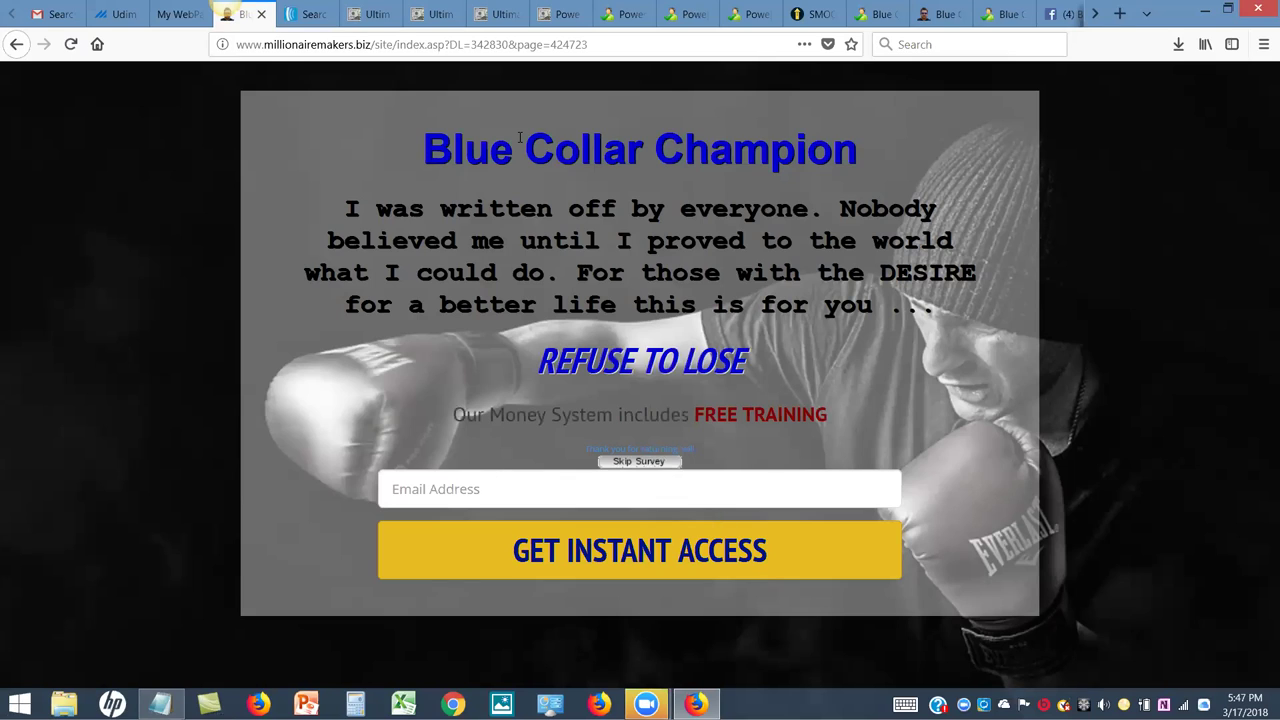
Copy the headline text "Blue Collar Champion" from the landing page
drag(420, 150, 852, 142)
right_click(828, 143)
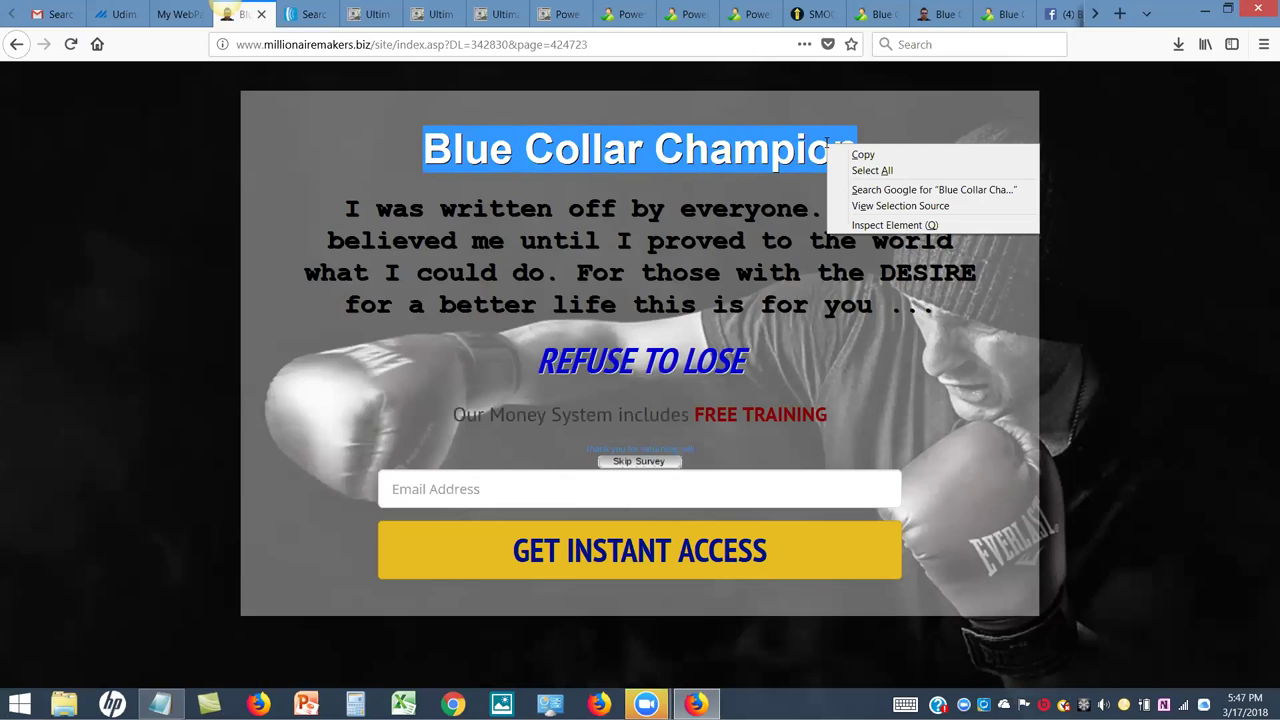
click(850, 155)
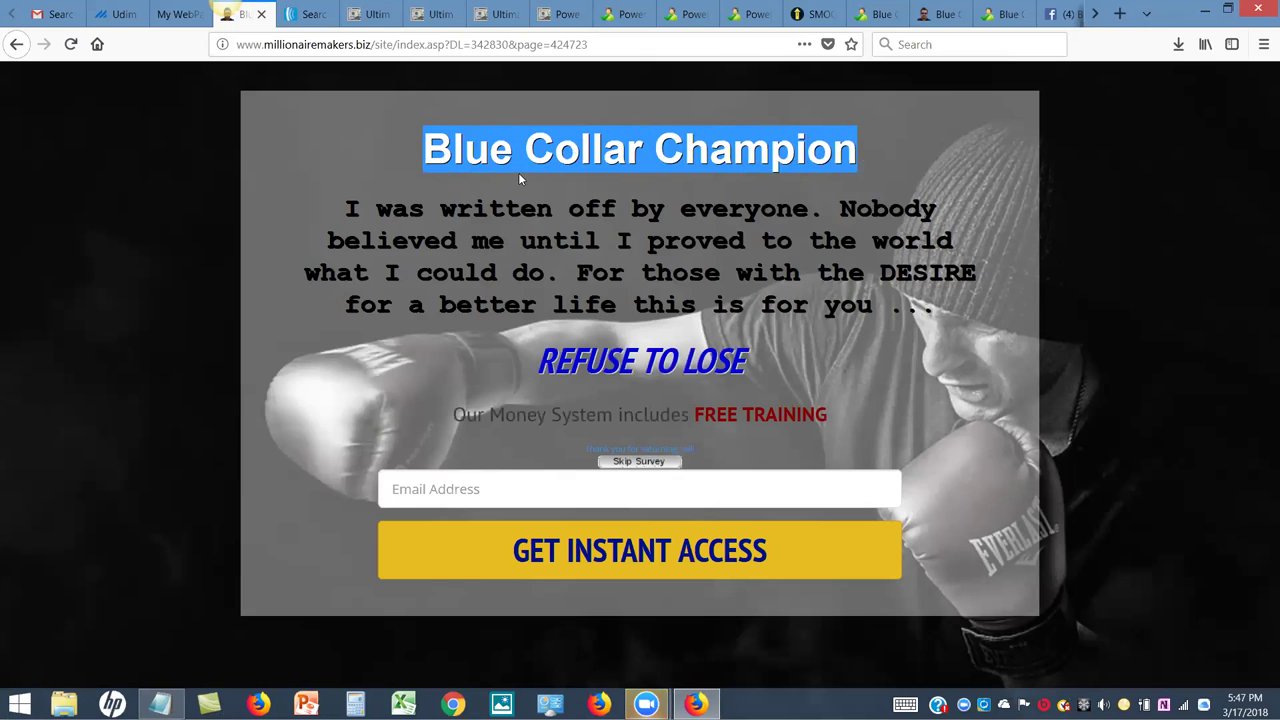
Duplicate the 4CA LP 5 webpage and replace "Copy of 4CA" in its admin title with "*Blue Collar Champion"
click(179, 15)
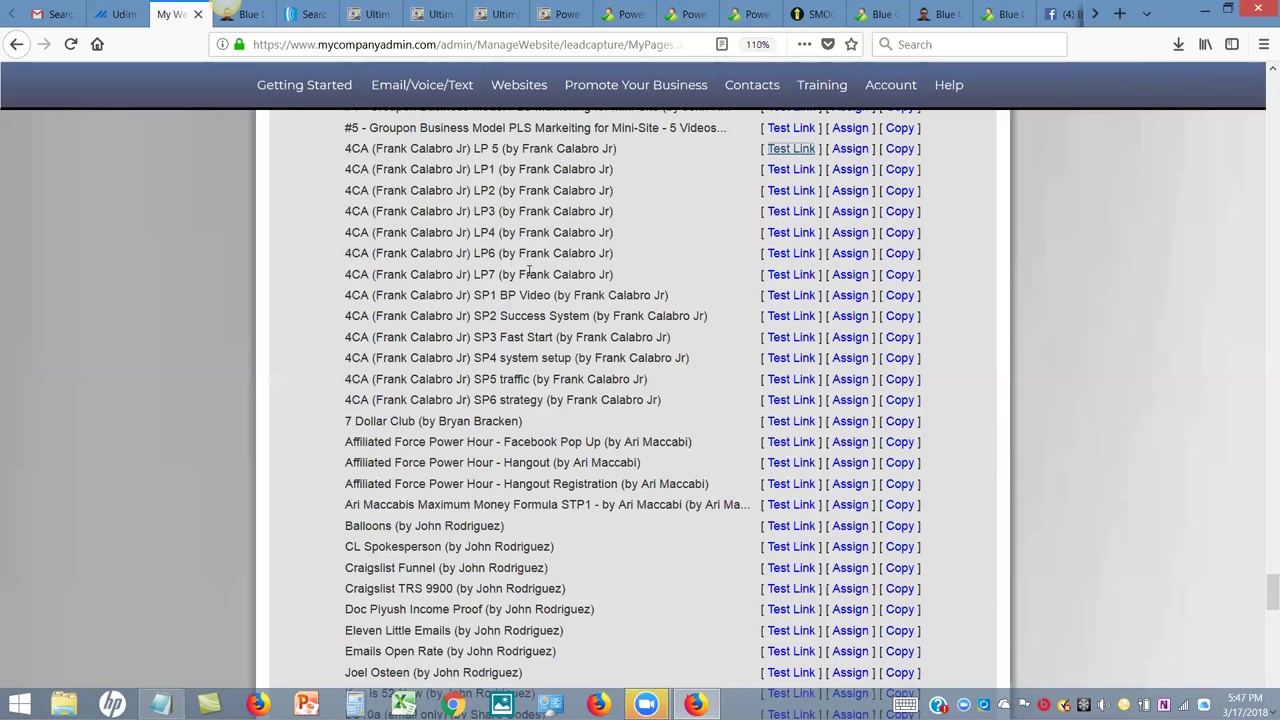
click(900, 149)
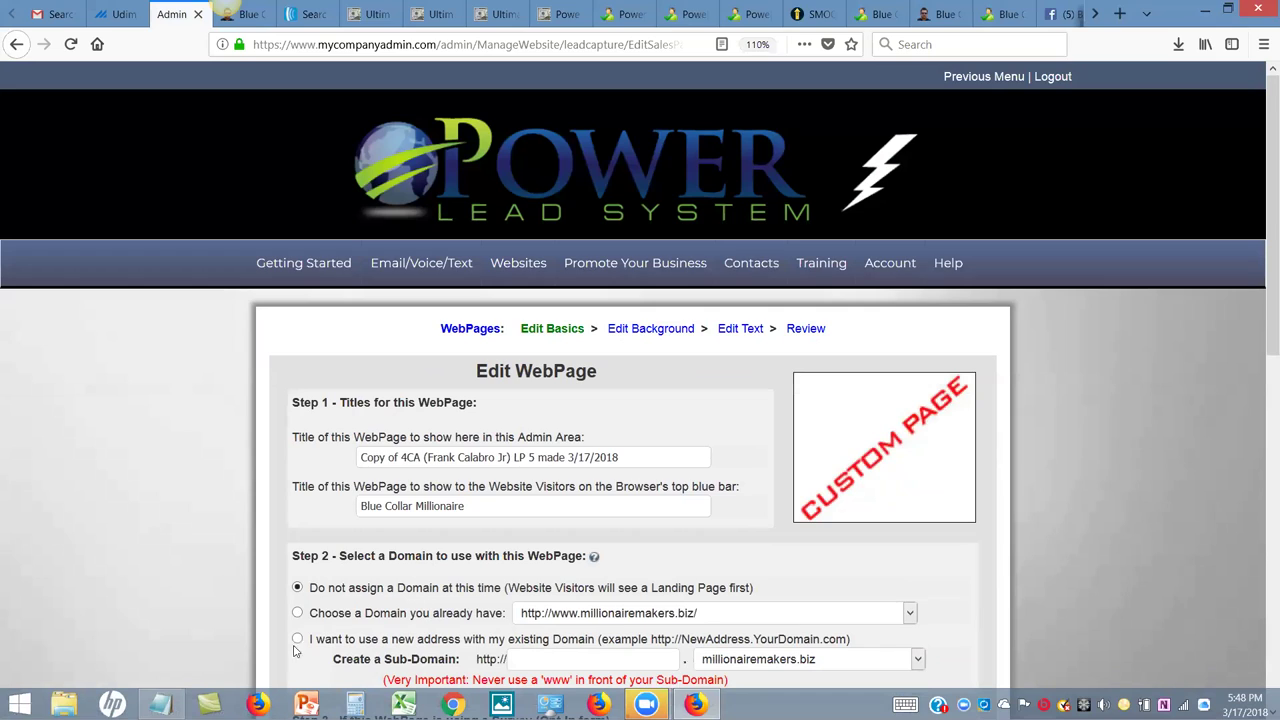
drag(421, 456, 222, 458)
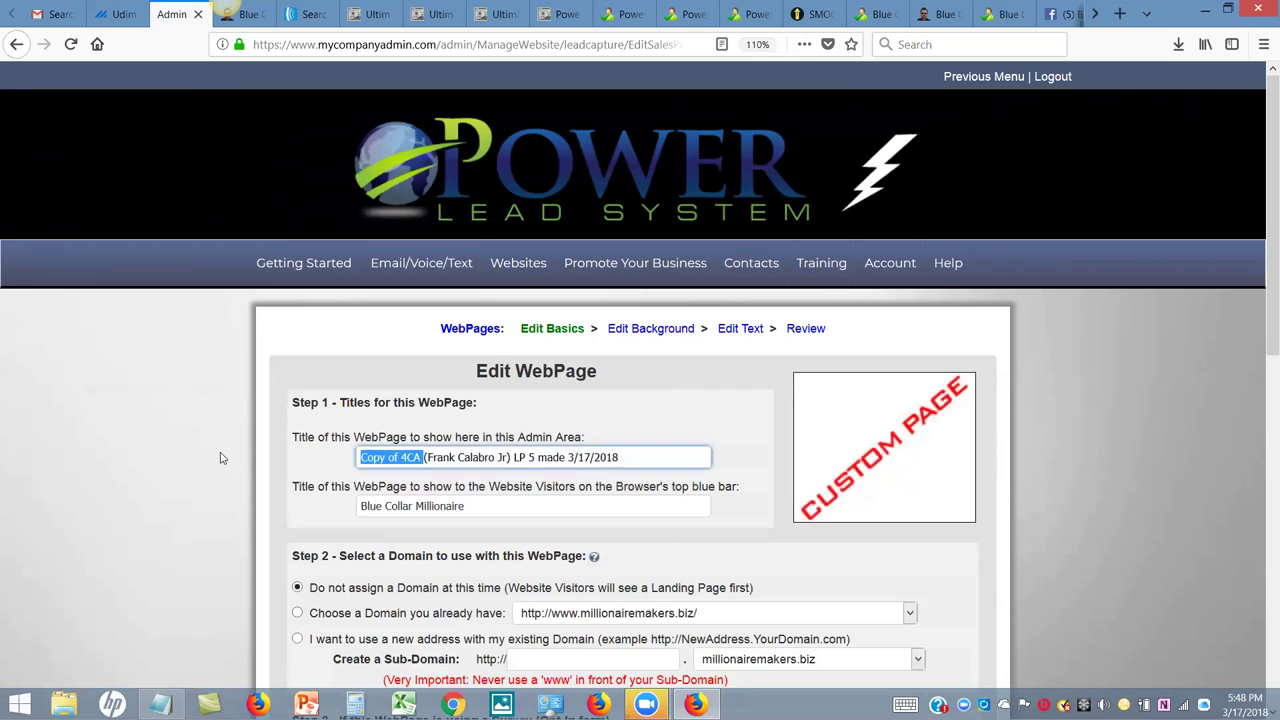
text(*)
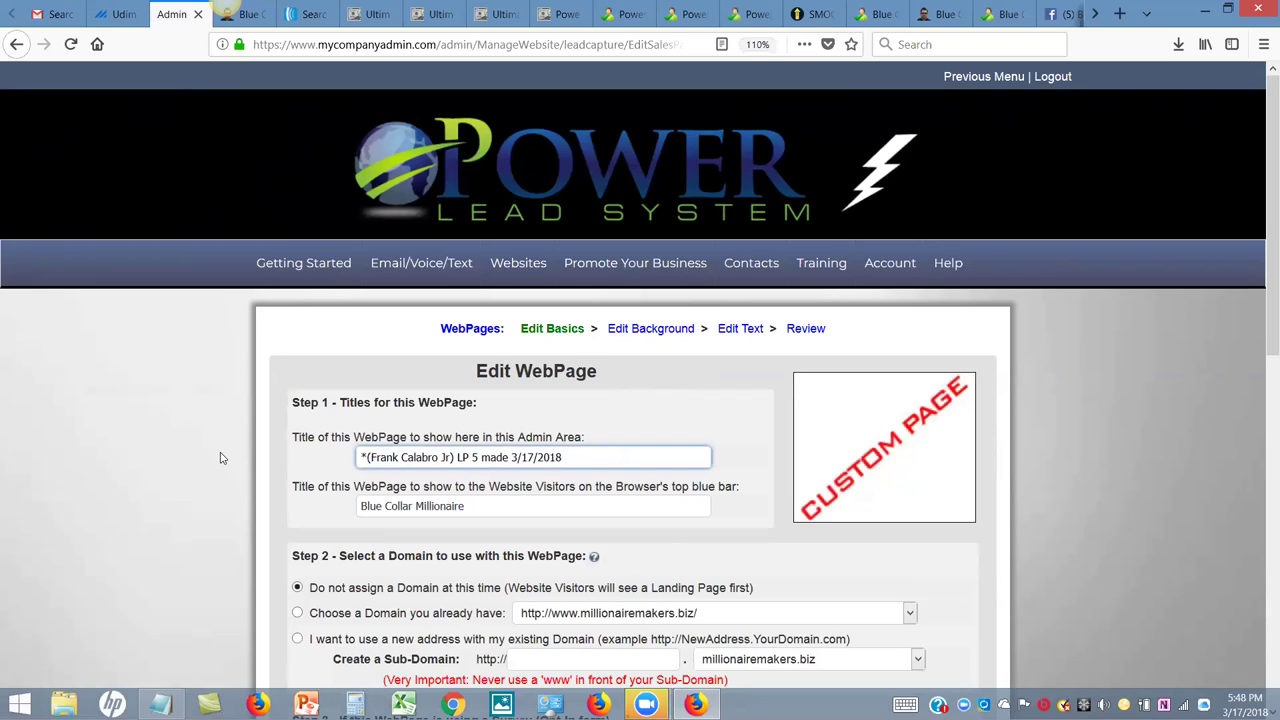
key(ctrl+v)
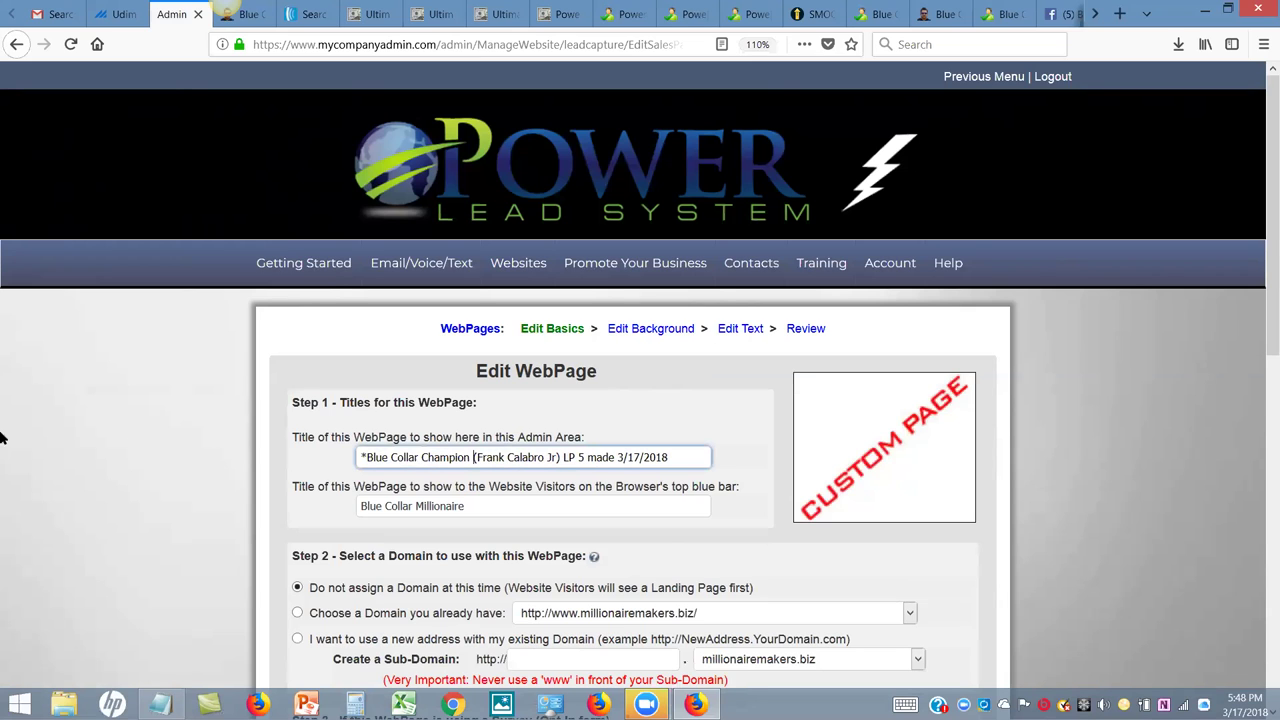
Assign the webpage a new address on the existing millionairemakers.biz domain with the sub-domain "Blue Collar Champion"
scroll(1260, 310, down, 4)
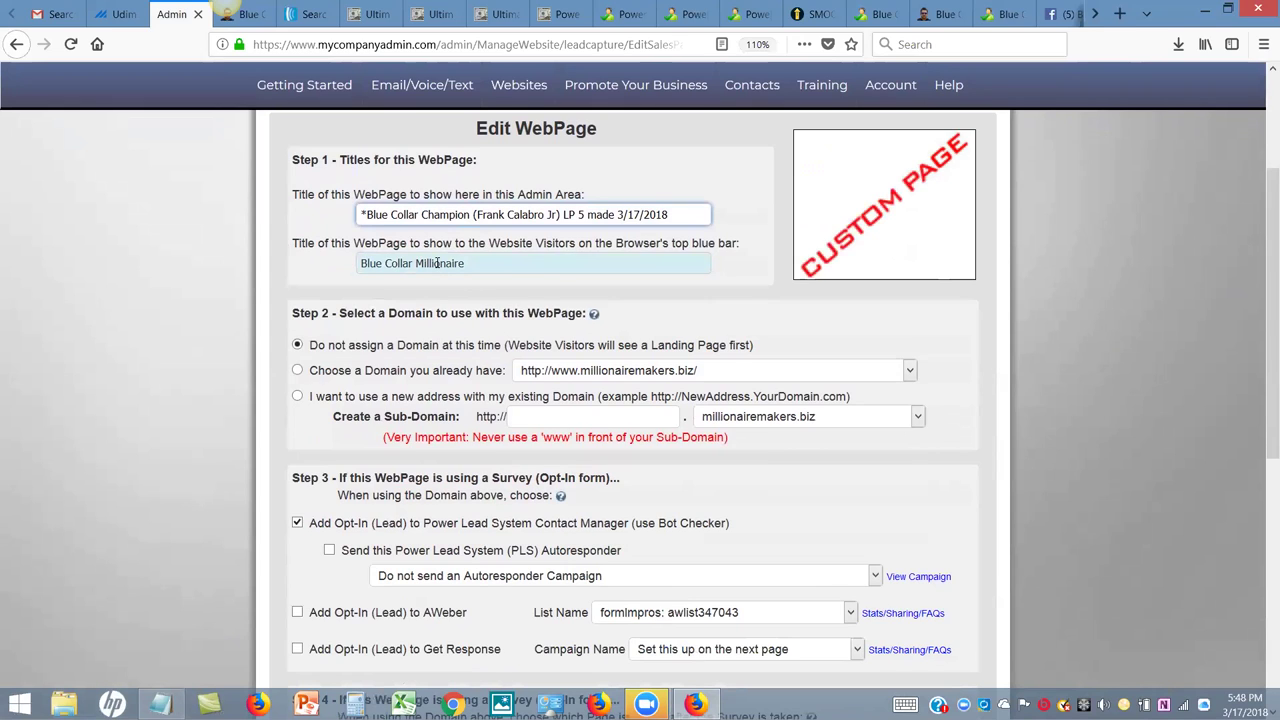
click(473, 263)
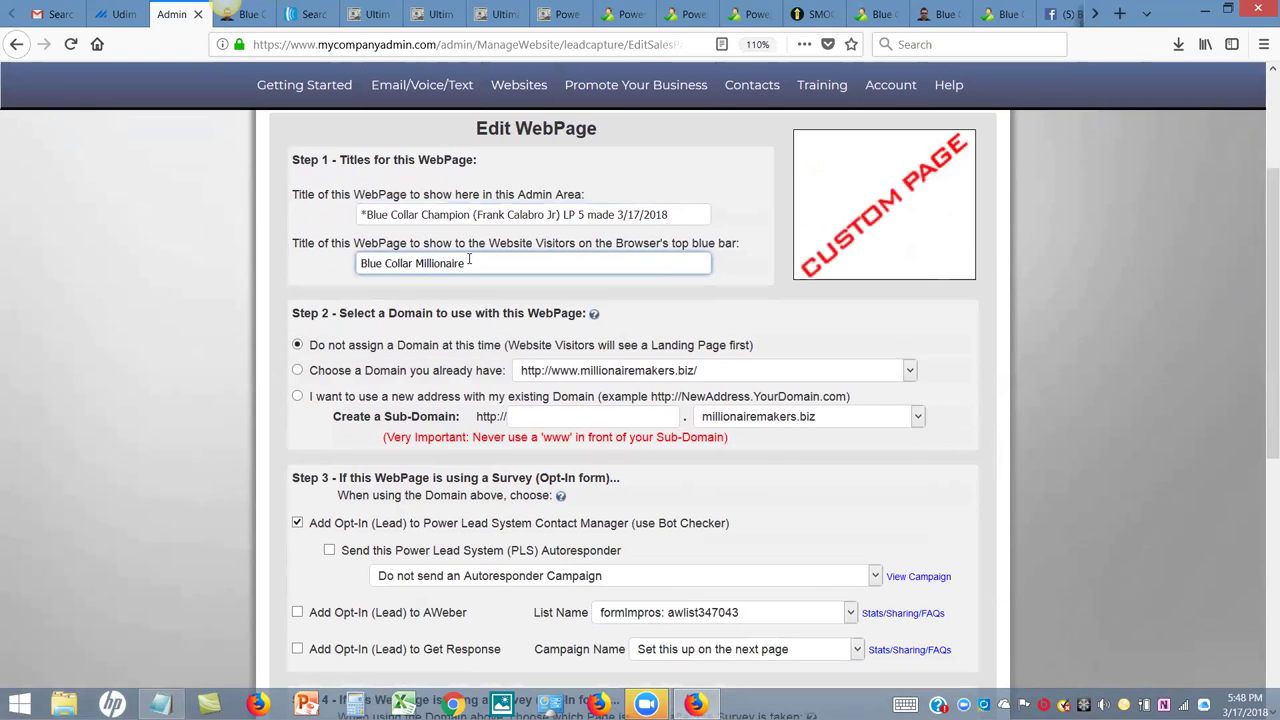
click(298, 397)
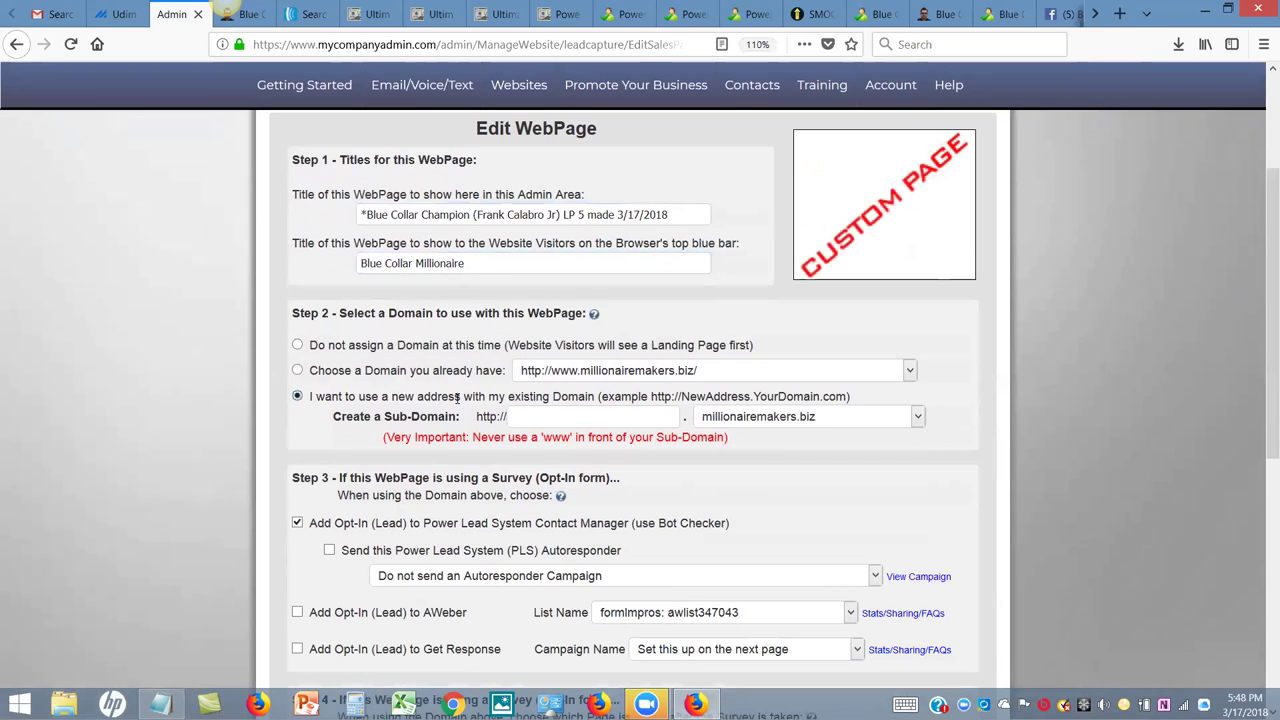
click(548, 414)
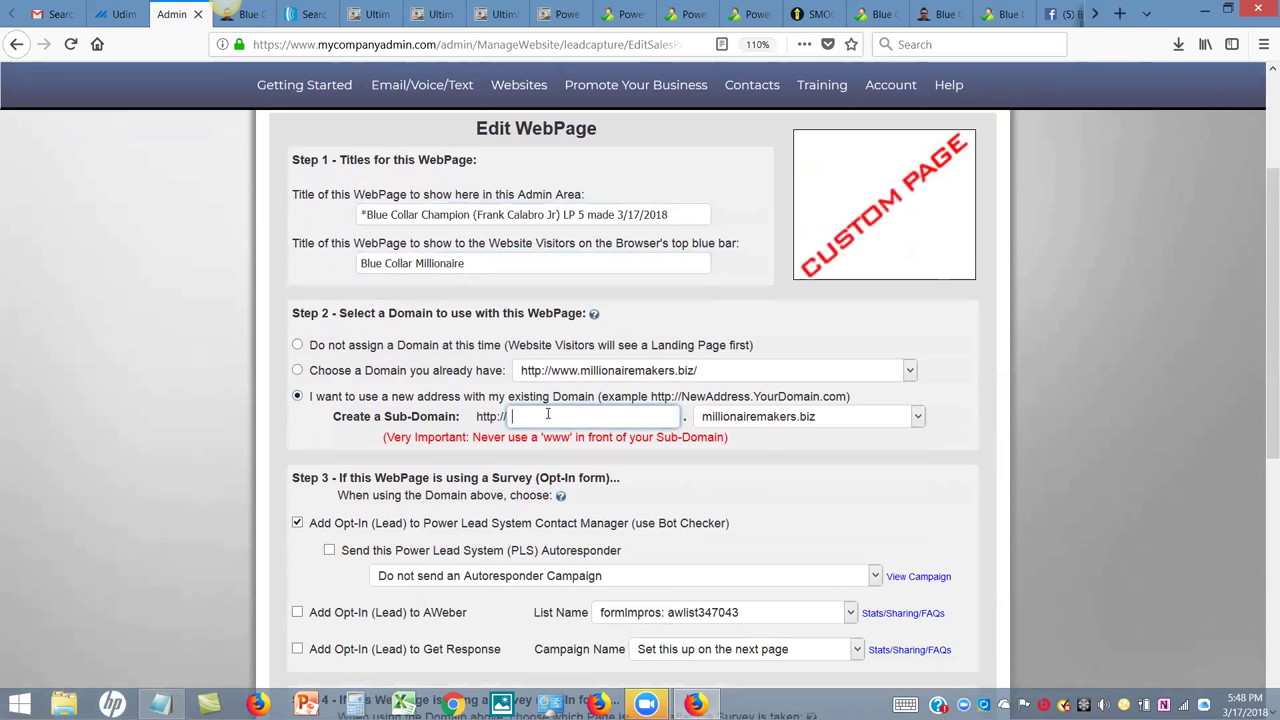
key(ctrl+v)
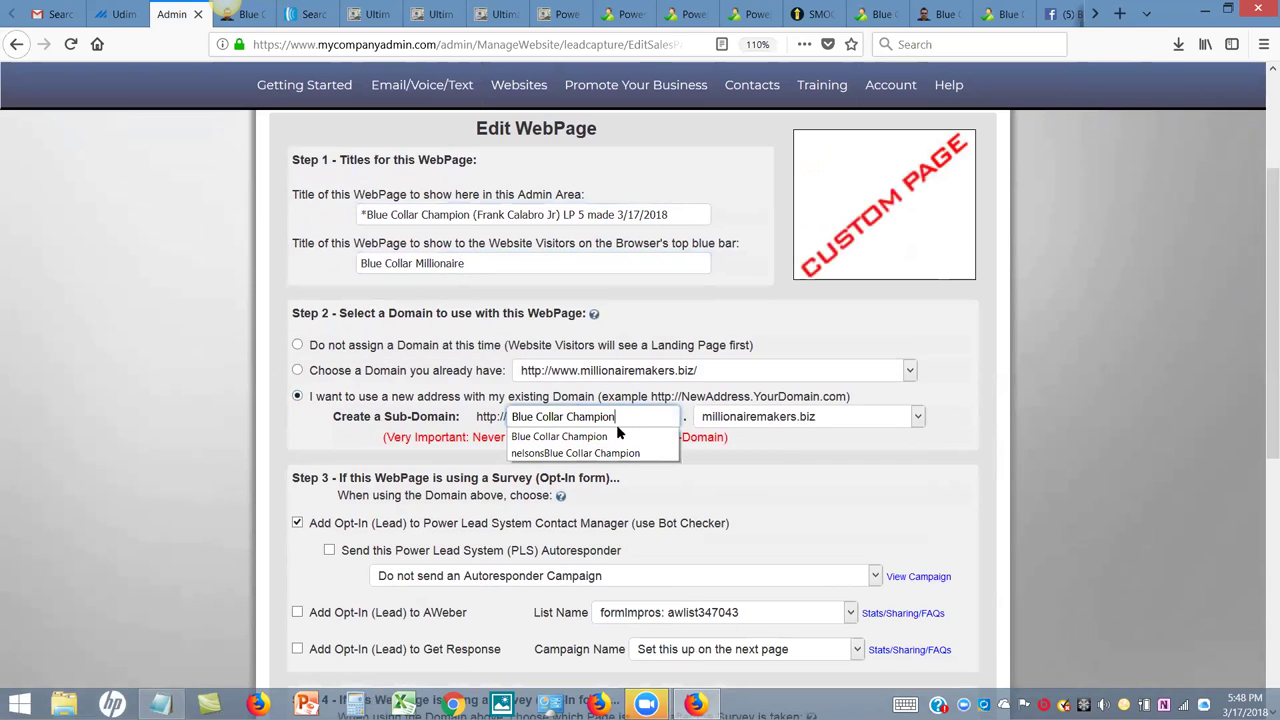
click(784, 450)
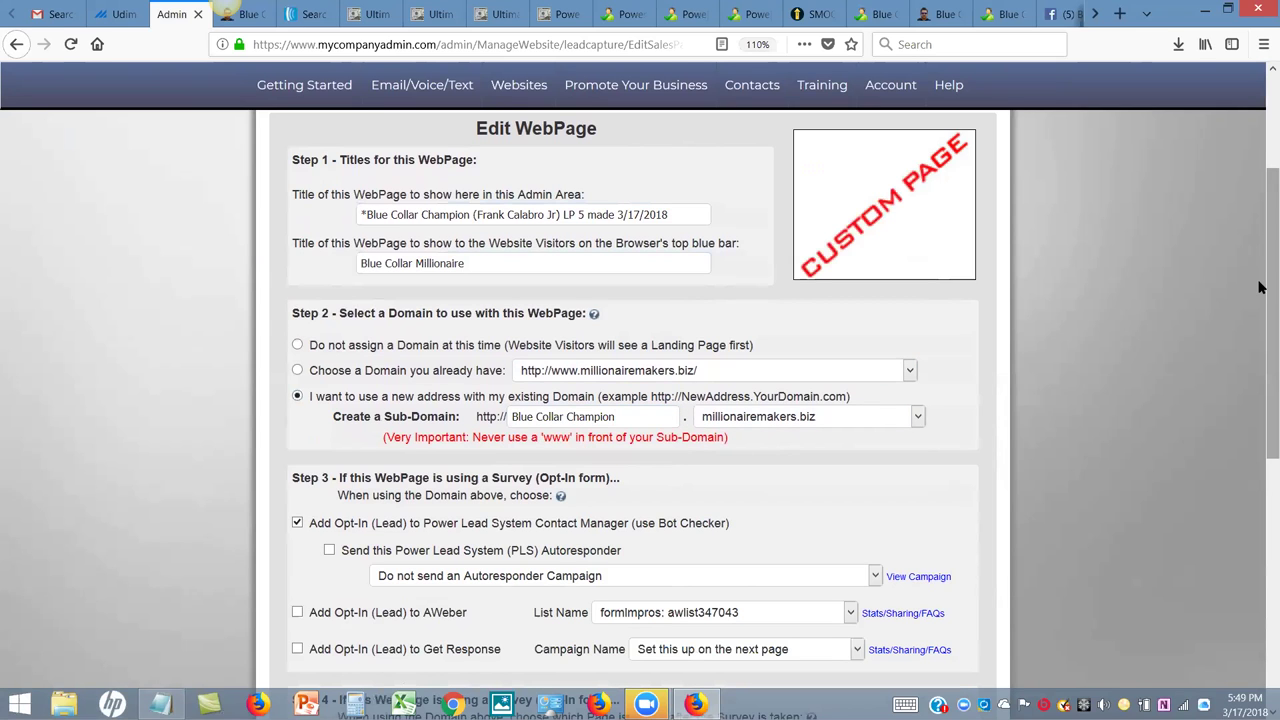
Send the webpage's opt-in leads to AWeber using the nelsons4c list
drag(1260, 285, 1260, 411)
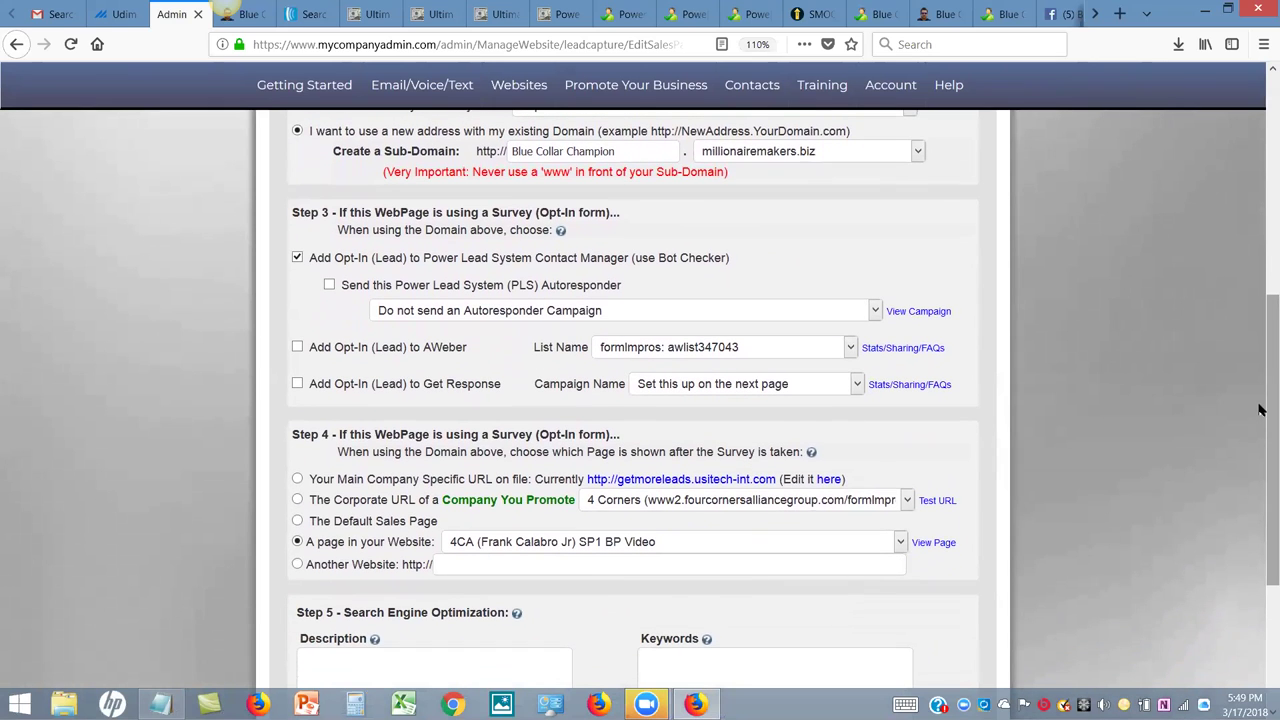
click(298, 348)
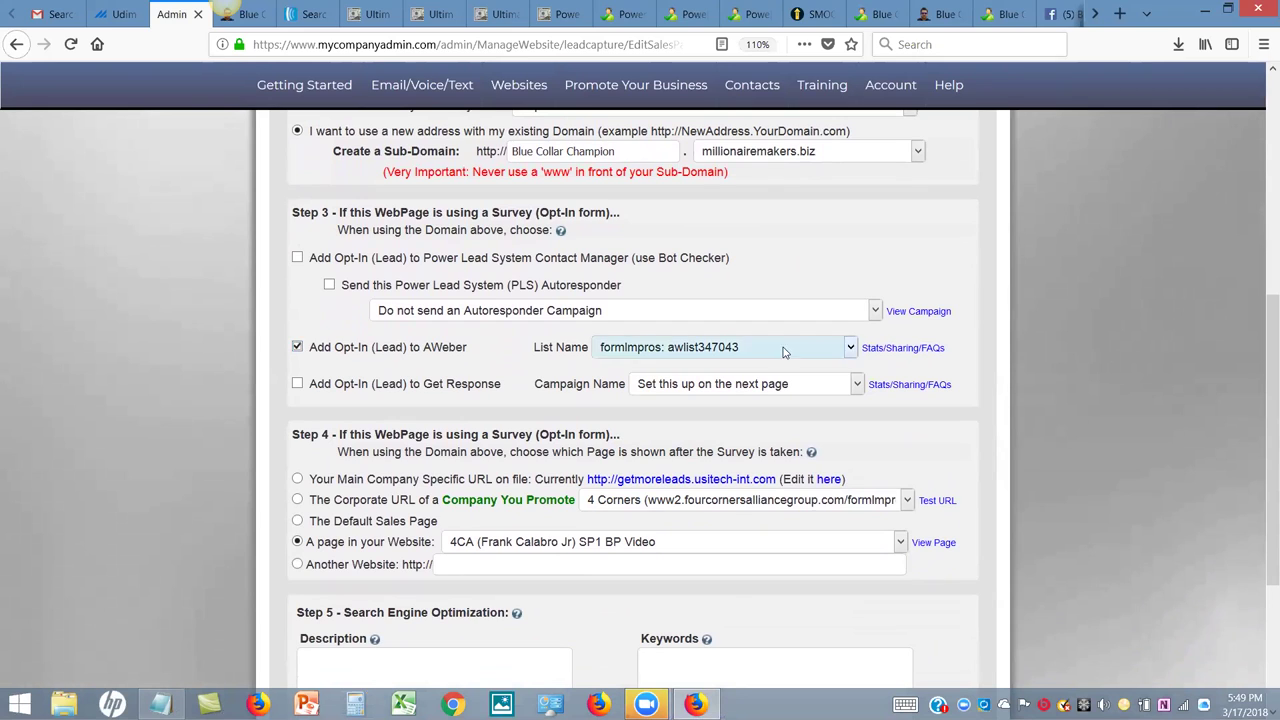
click(851, 348)
click(851, 348)
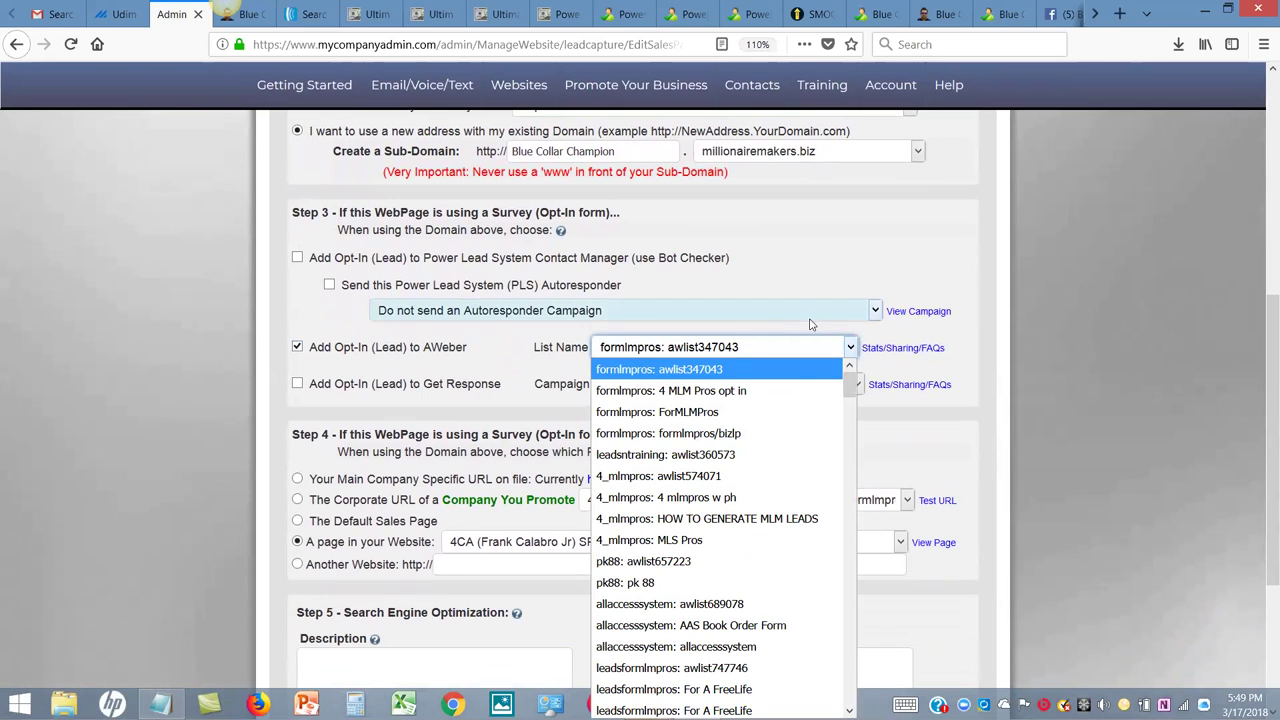
drag(851, 385, 851, 690)
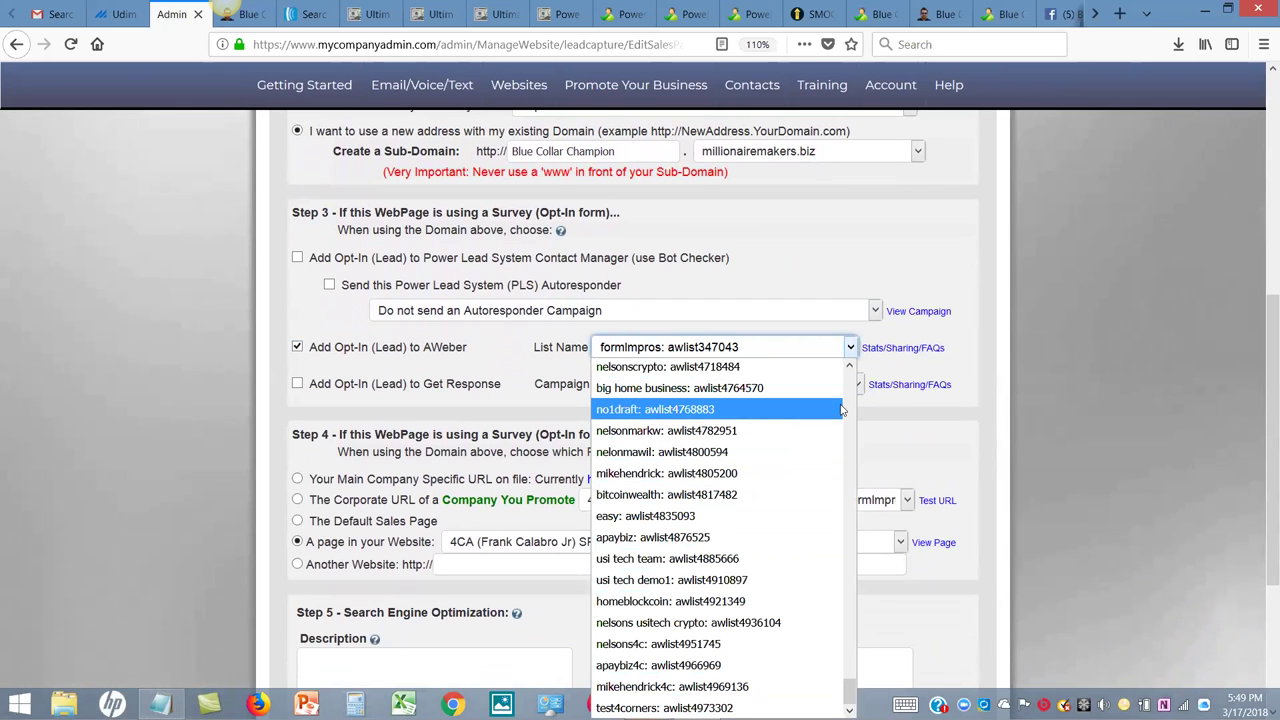
scroll(845, 410, up, 5)
scroll(650, 690, down, 1)
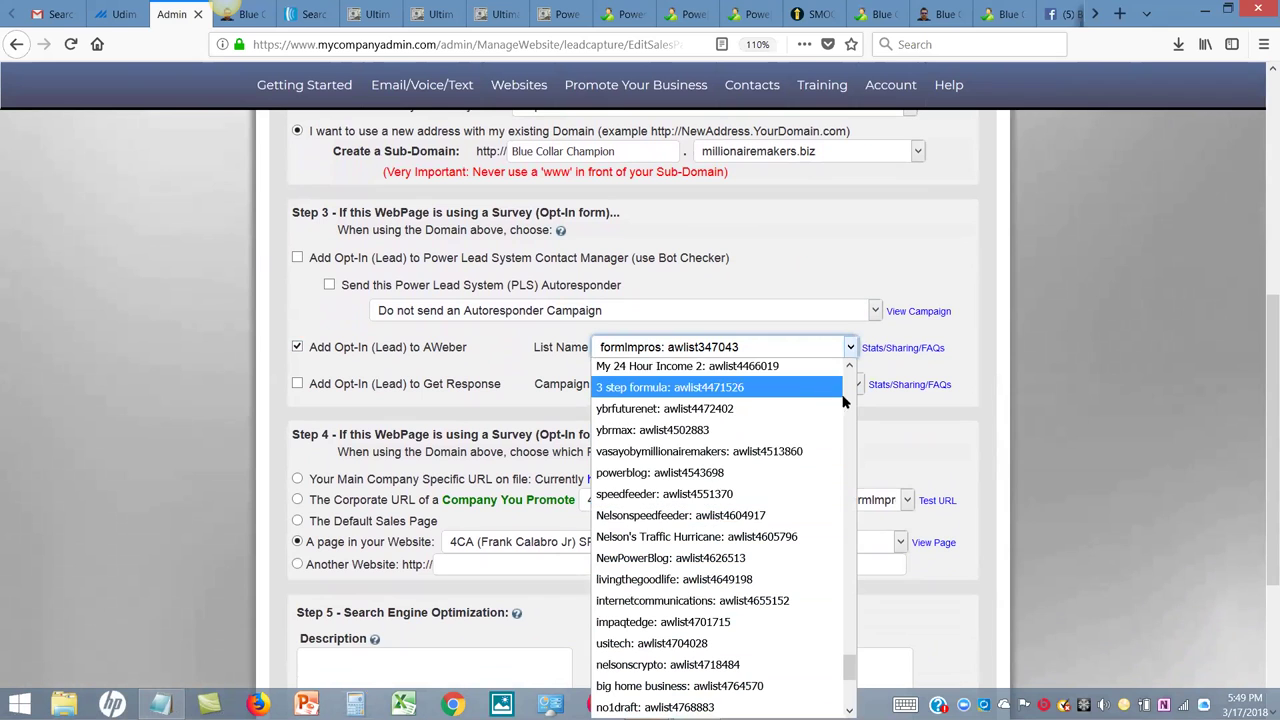
scroll(845, 405, up, 5)
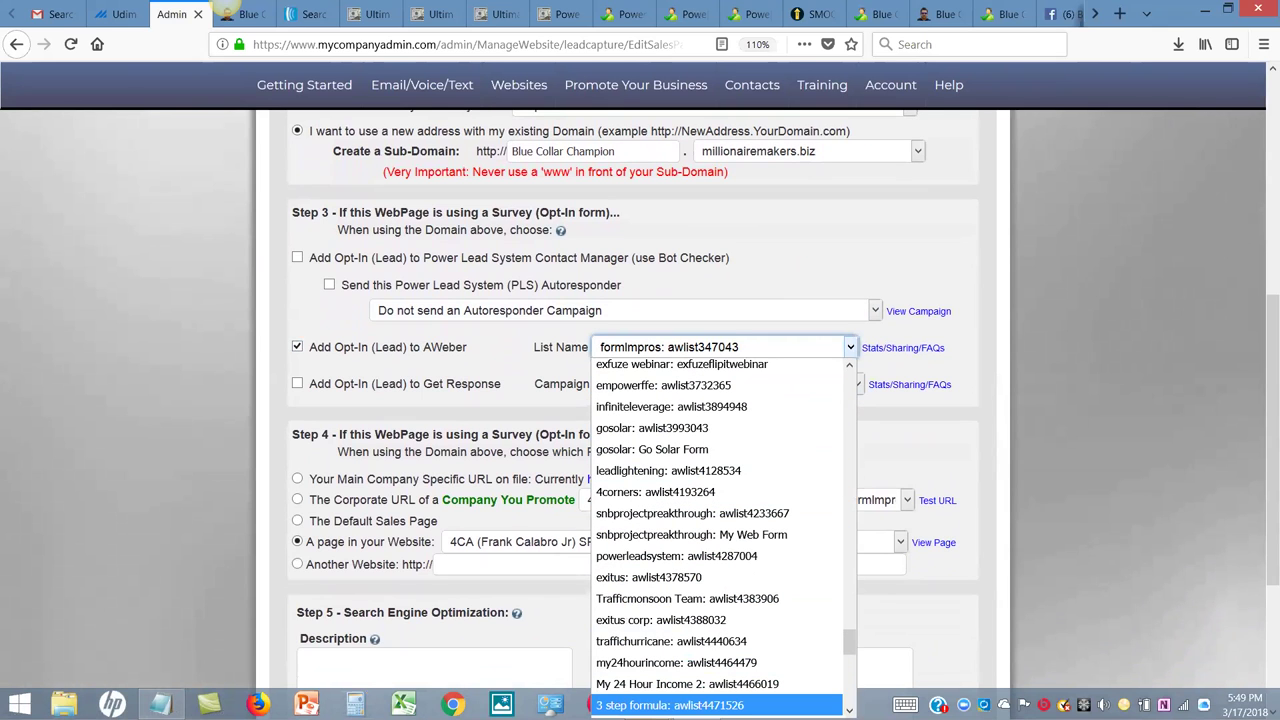
drag(843, 645, 853, 694)
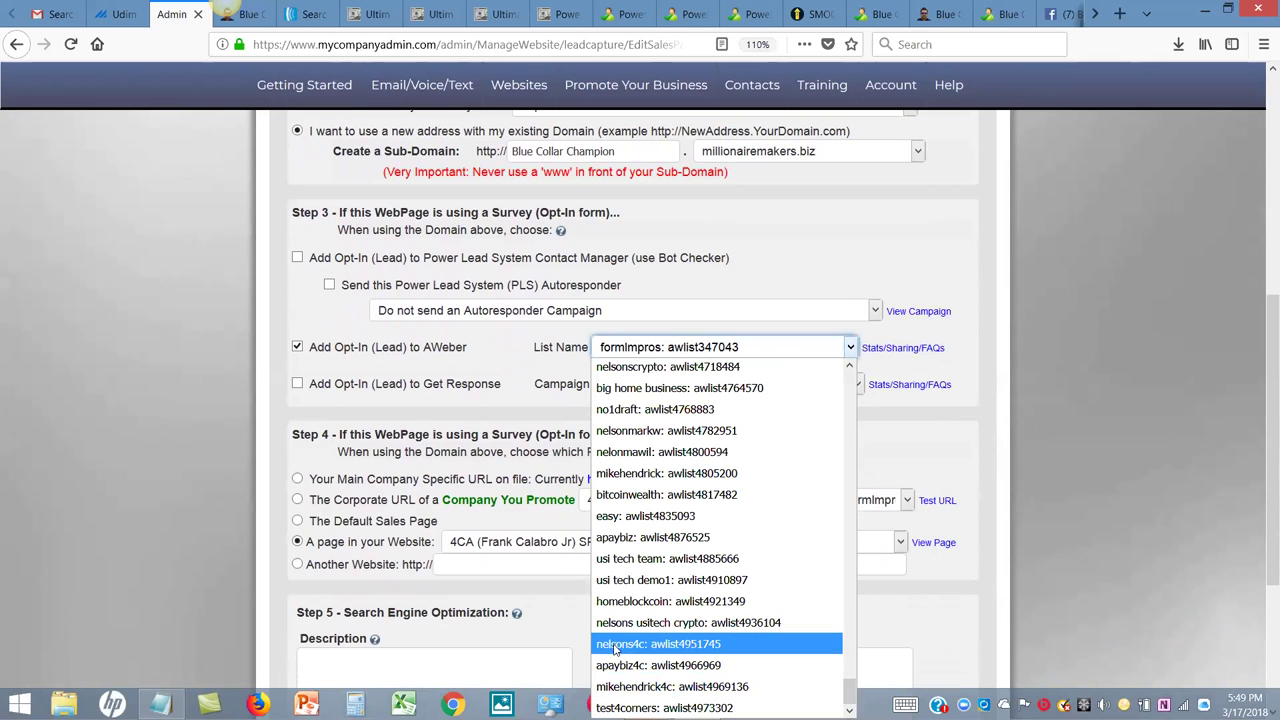
click(693, 645)
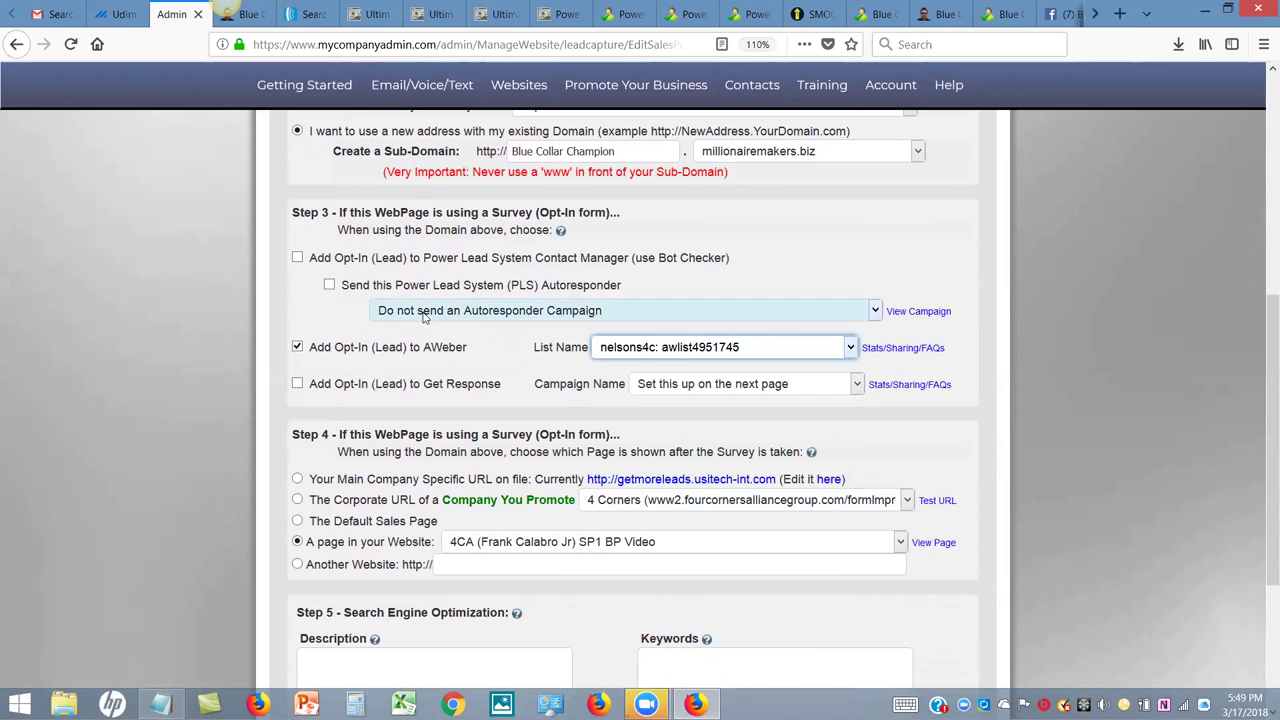
Enable the Power Lead System contact manager opt-in and its autoresponder with the 8-message 4CA (team emails blue collar) campaign
click(329, 285)
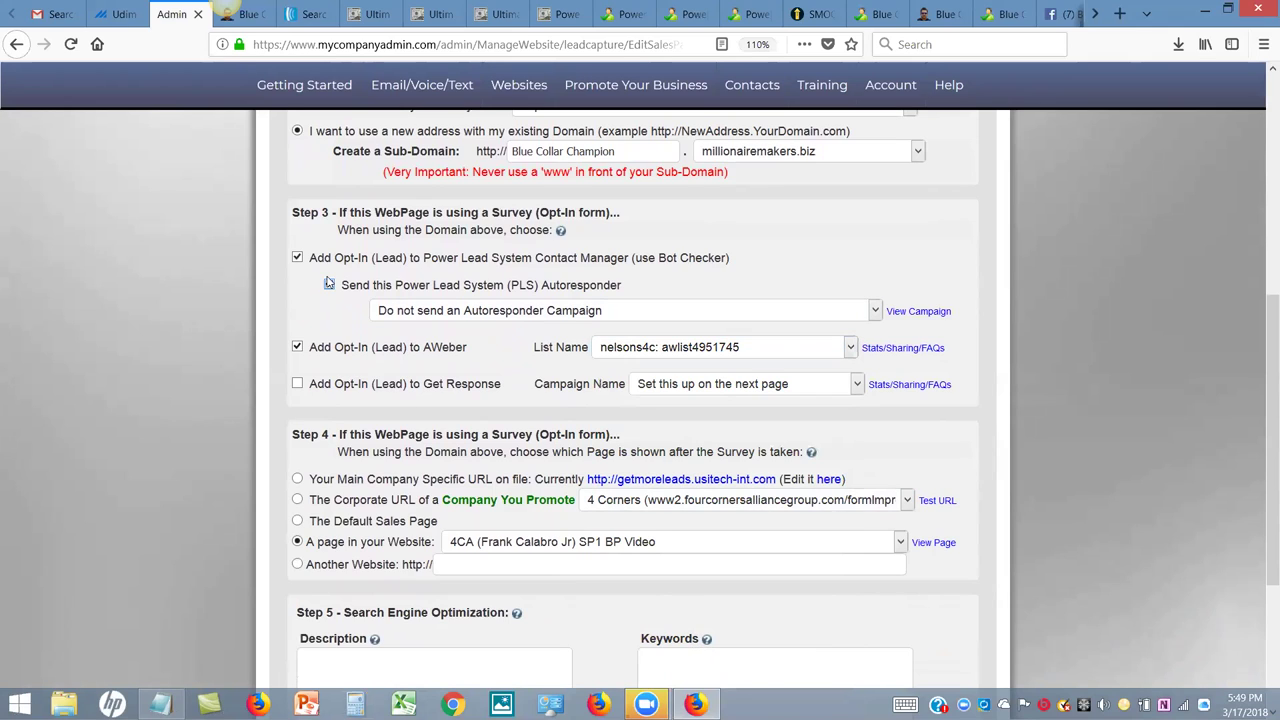
click(297, 258)
click(874, 311)
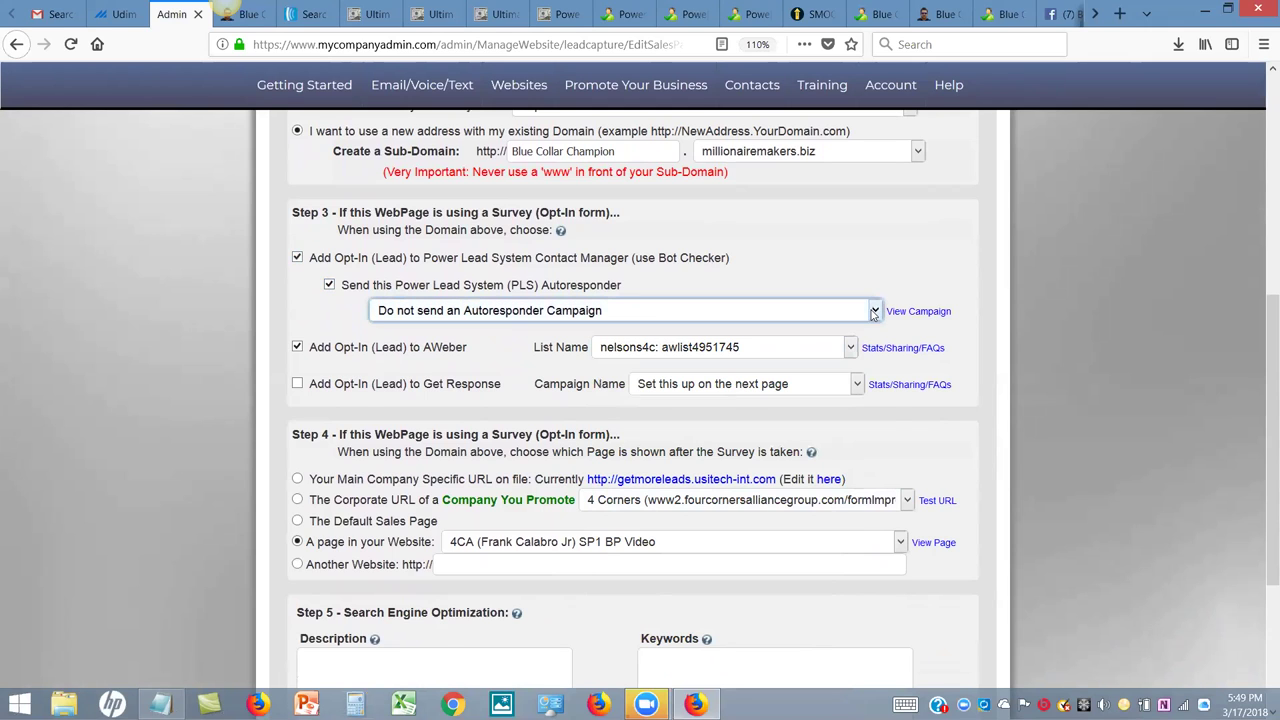
click(874, 311)
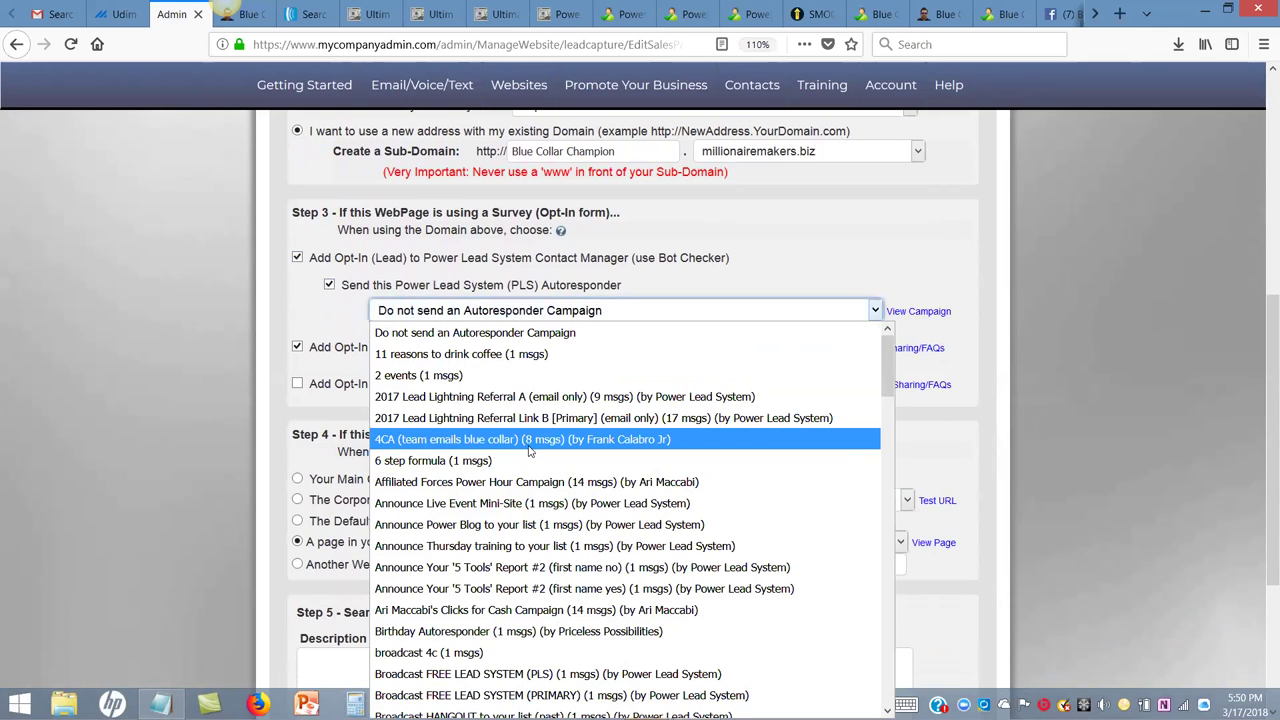
click(586, 447)
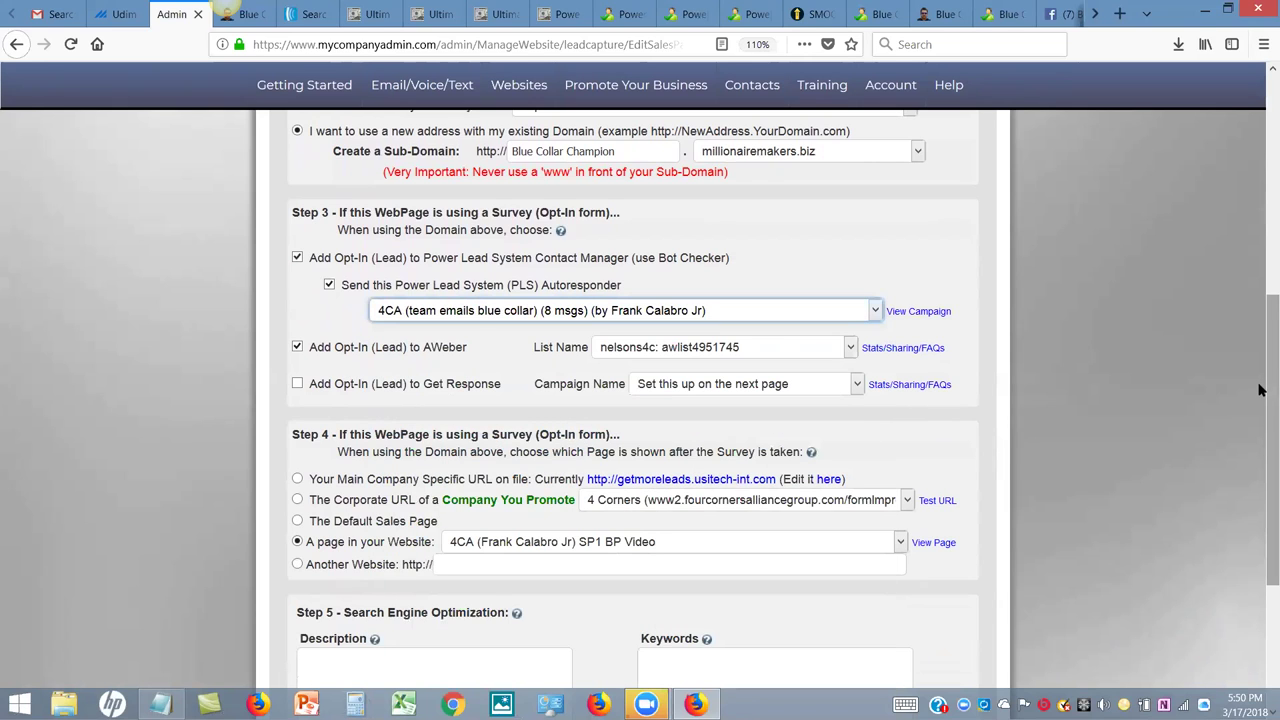
Preview the 4CA SP1 BP Video page set to show after the survey, and save the changes to the webpage
drag(1259, 390, 1259, 471)
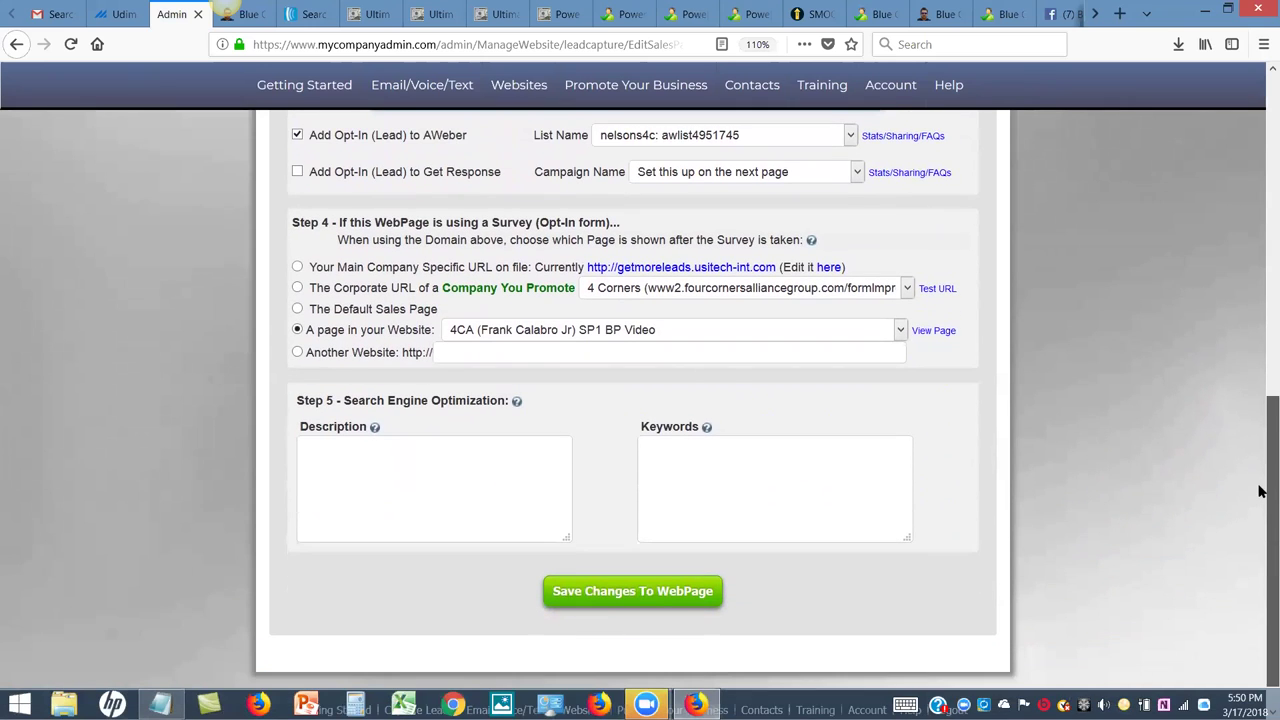
scroll(1260, 490, down, 1)
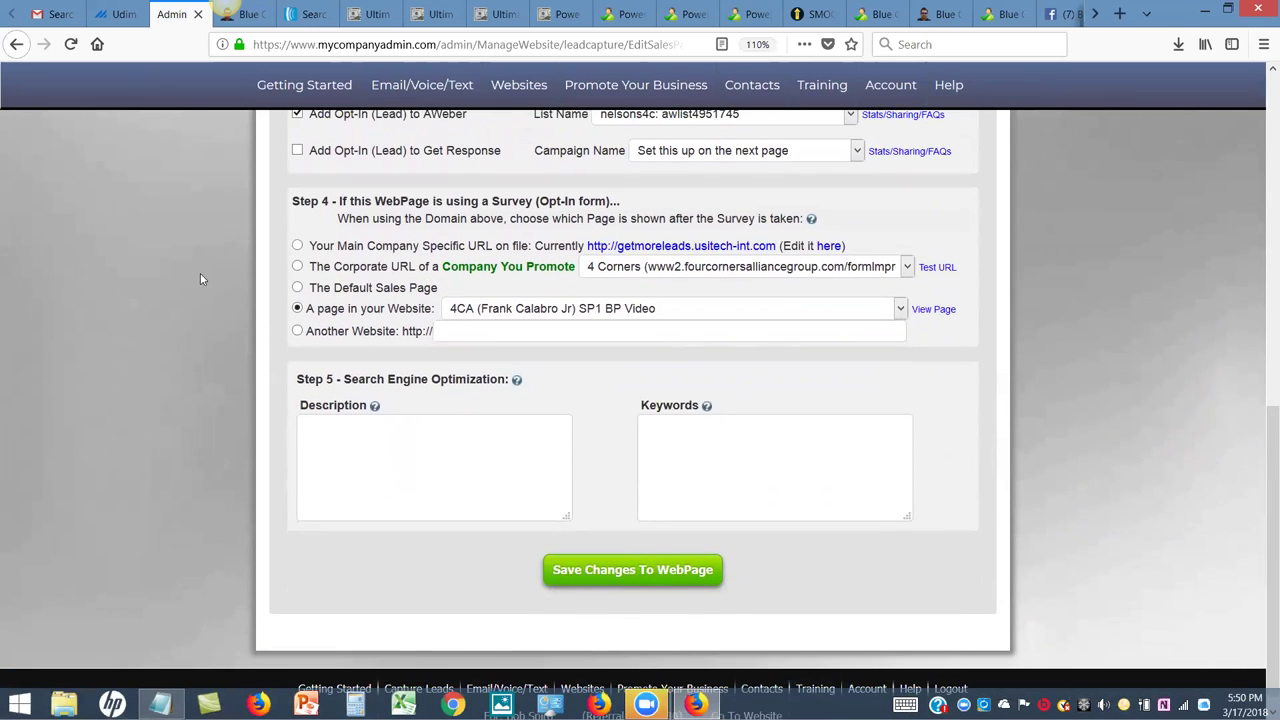
click(933, 313)
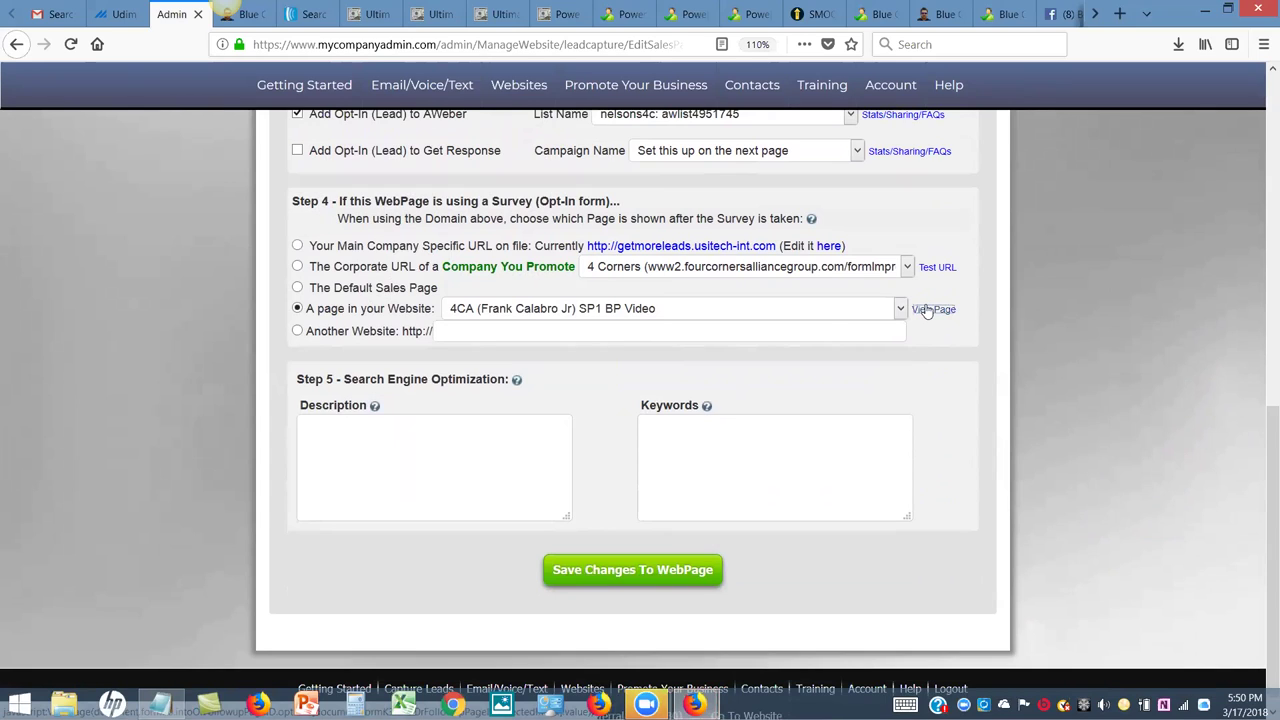
click(875, 331)
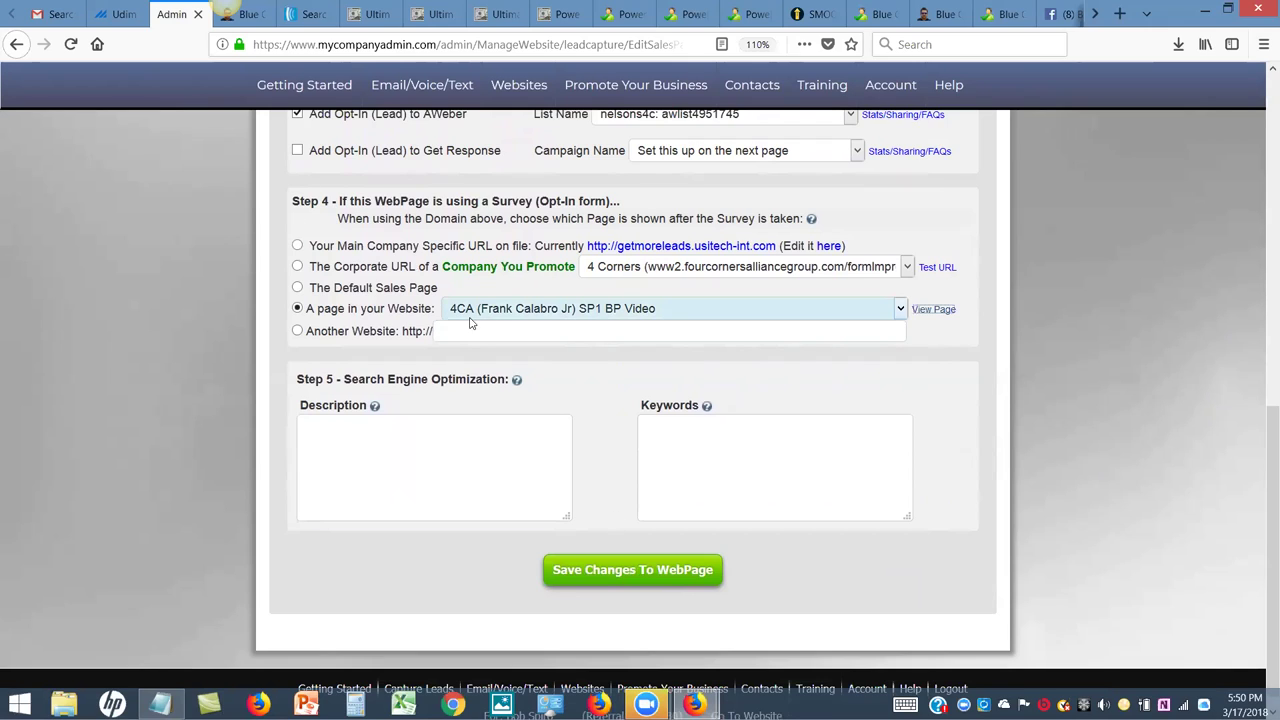
click(622, 572)
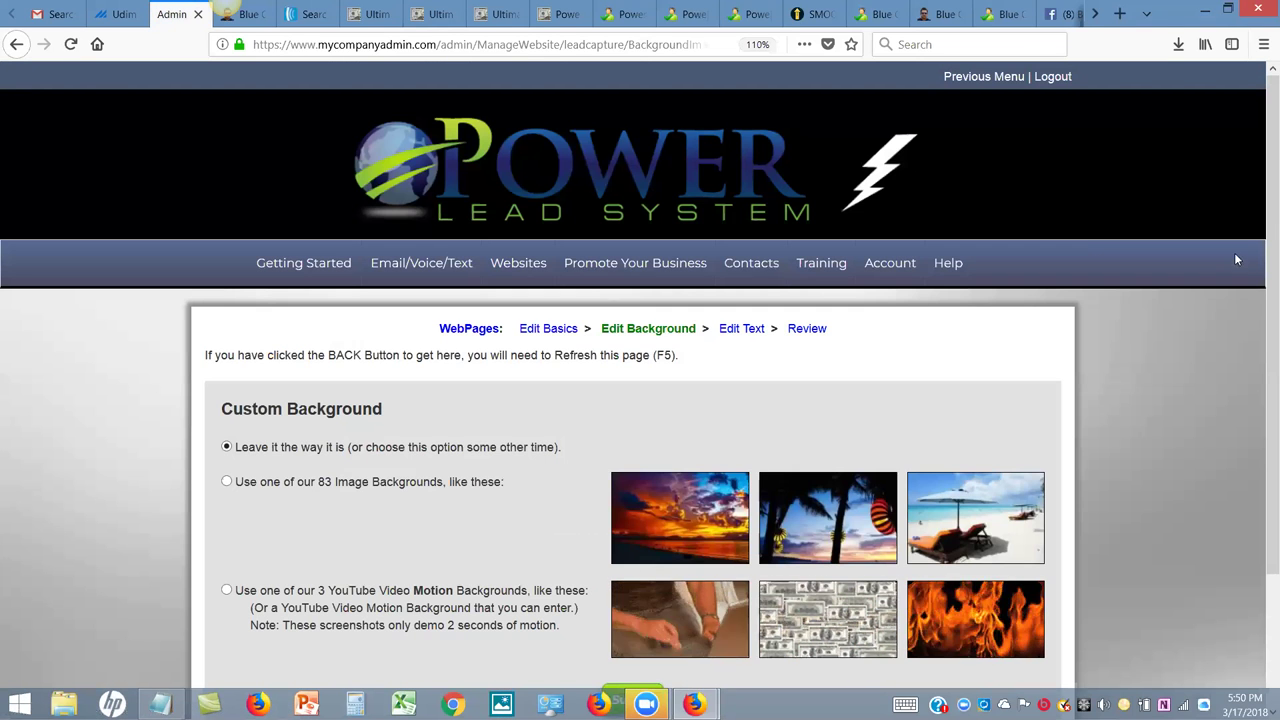
Look over the custom background options, and bring up the separate "Watch This Video" page window from the landing page
scroll(1260, 213, down, 1)
scroll(1260, 213, down, 1)
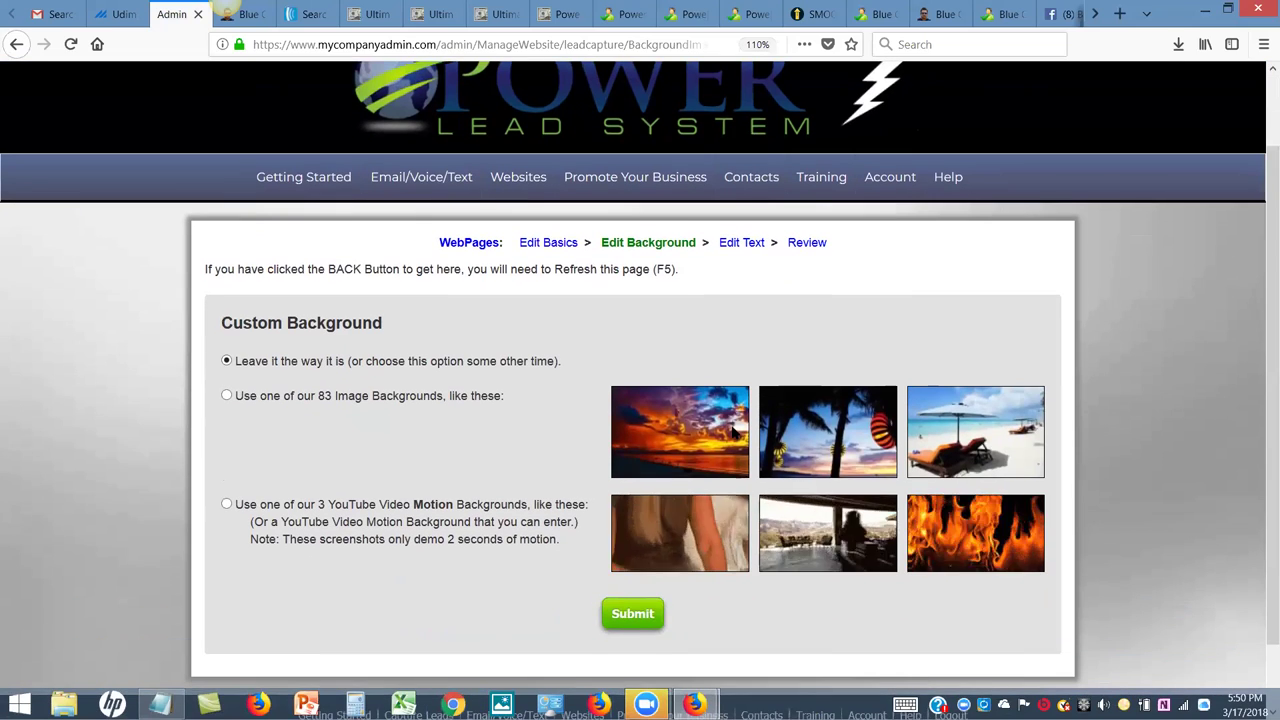
mouse_move(497, 172)
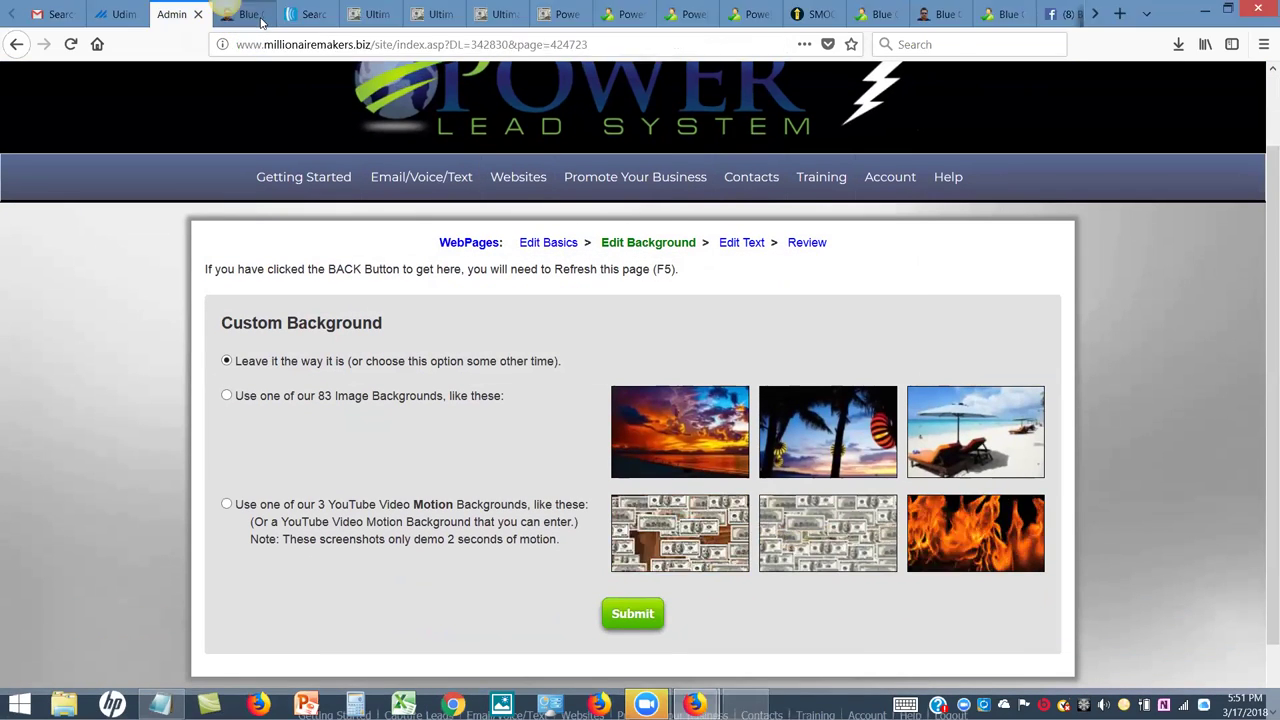
click(230, 15)
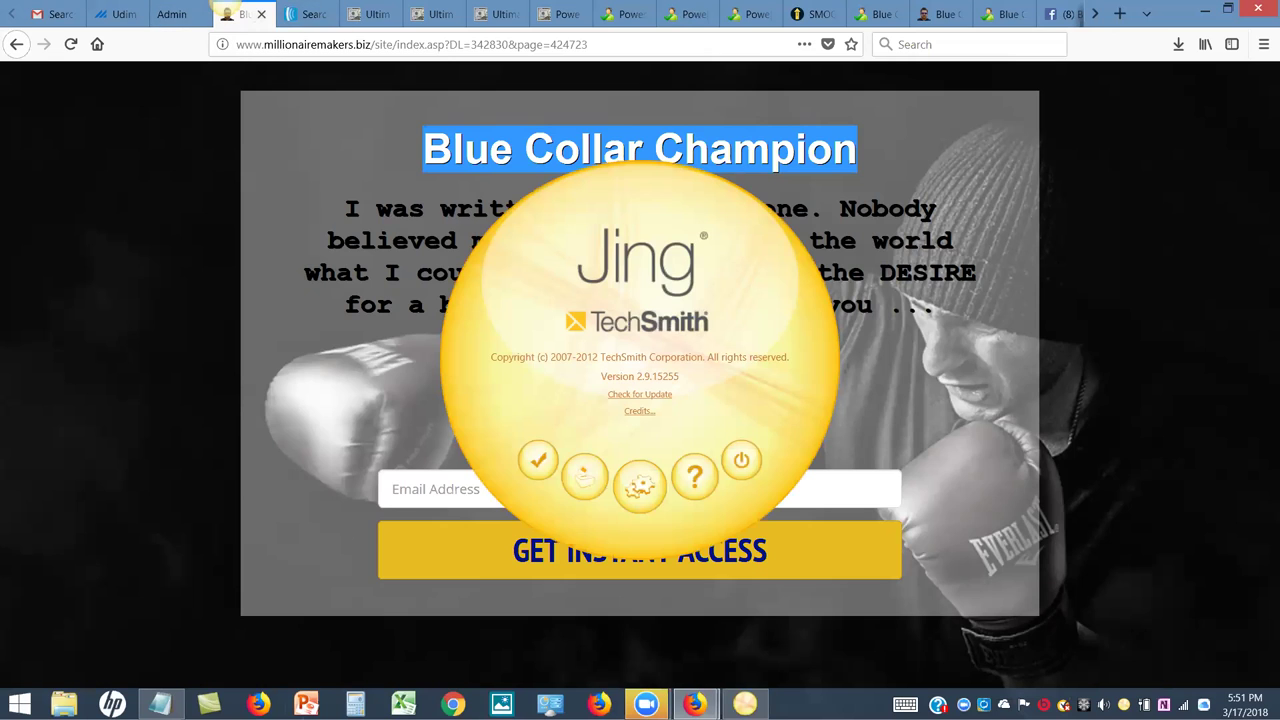
mouse_move(695, 704)
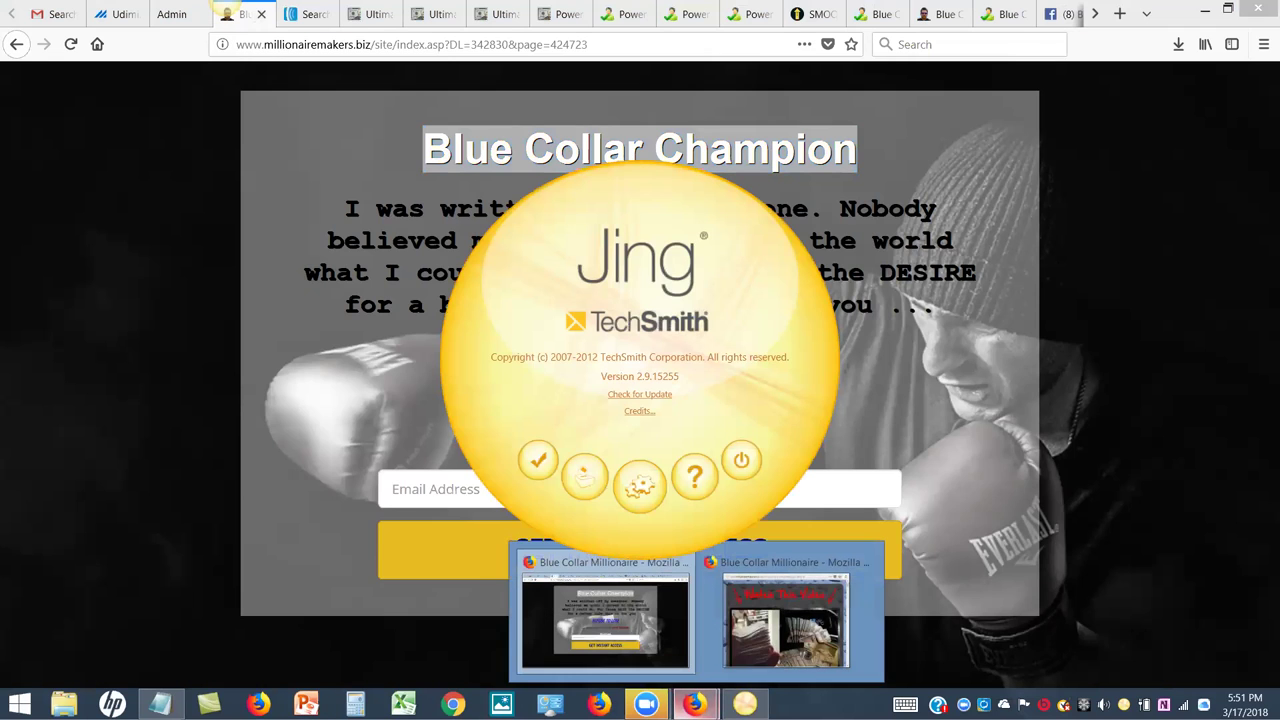
click(752, 640)
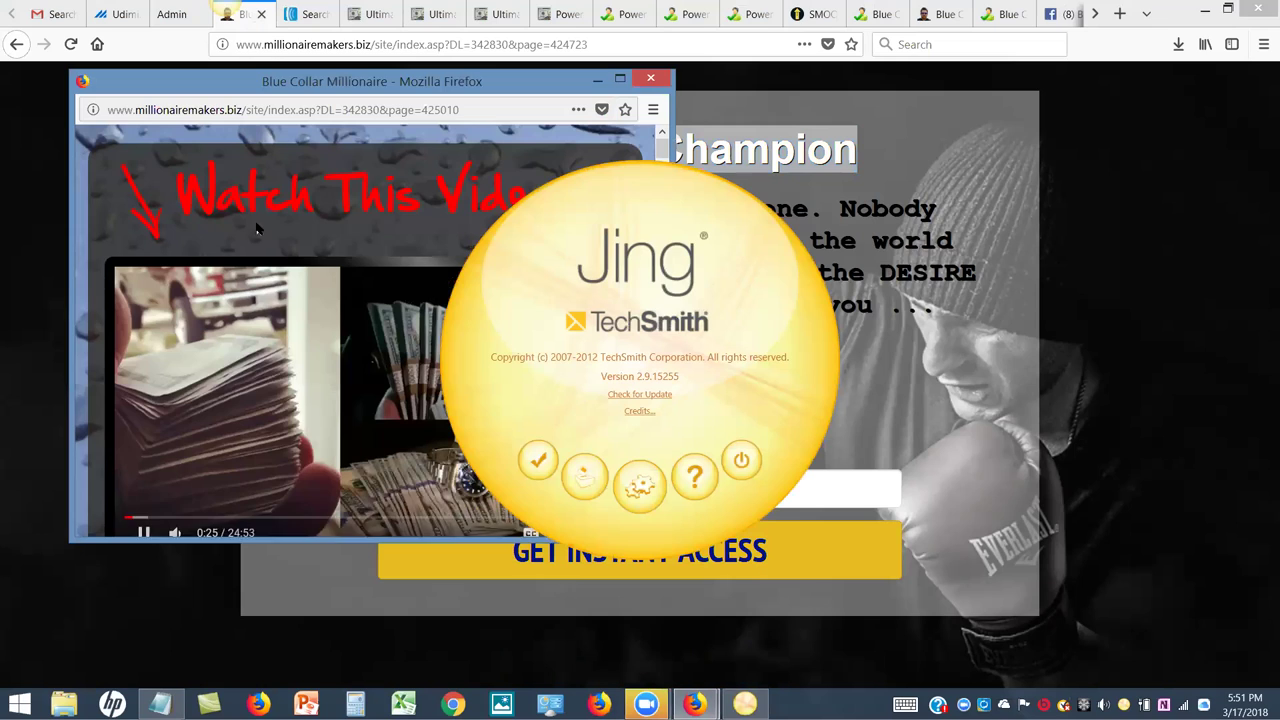
Close the "Watch This Video" pop-up window and the Jing window covering the Custom Background page in the admin site
click(650, 82)
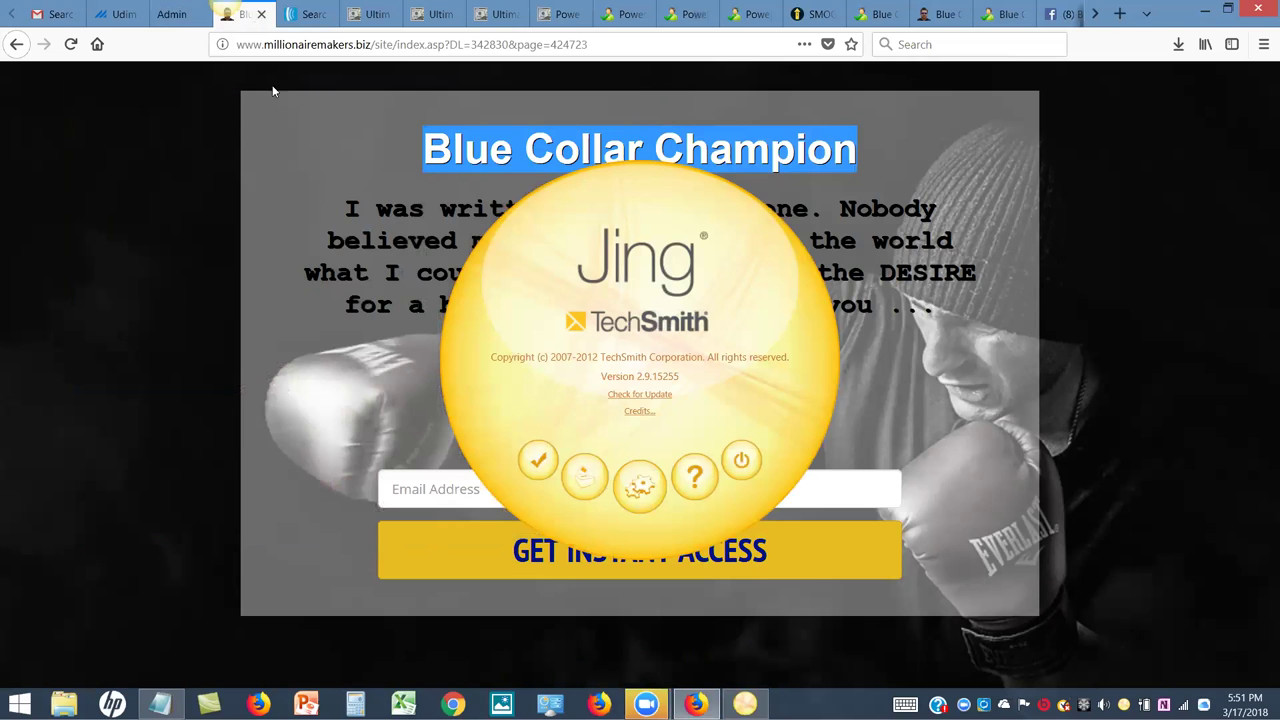
click(172, 14)
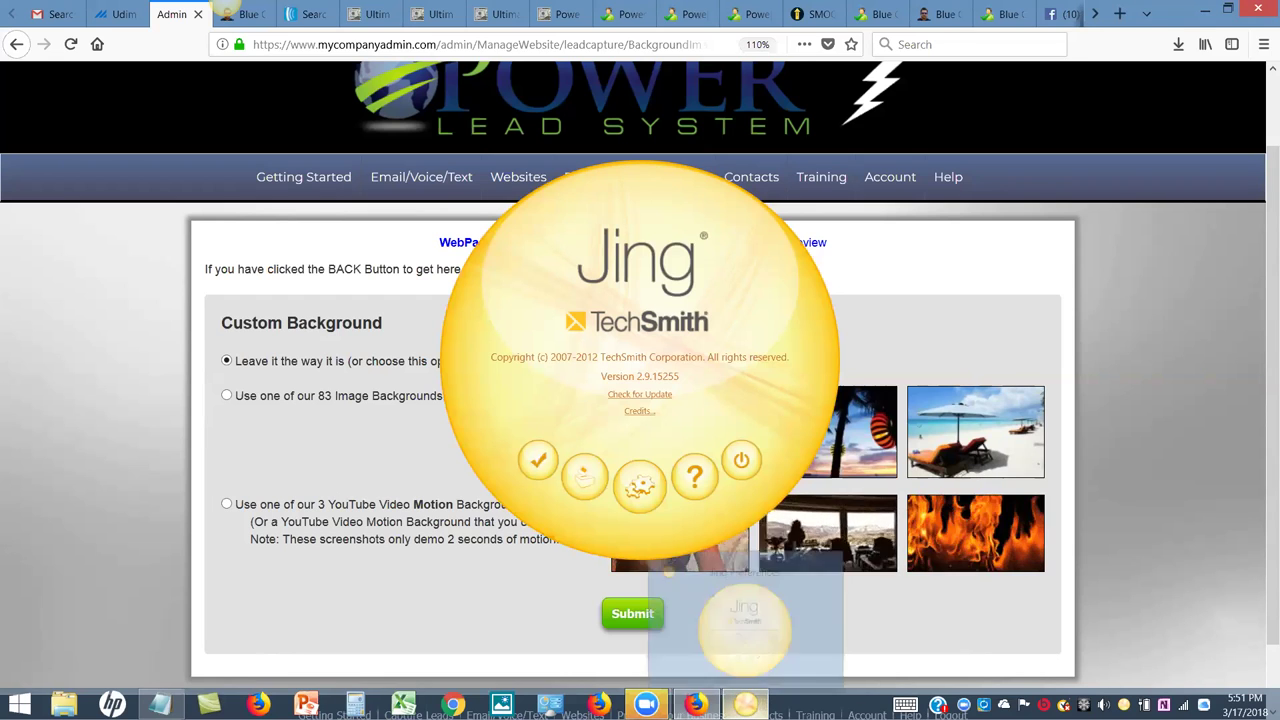
right_click(745, 704)
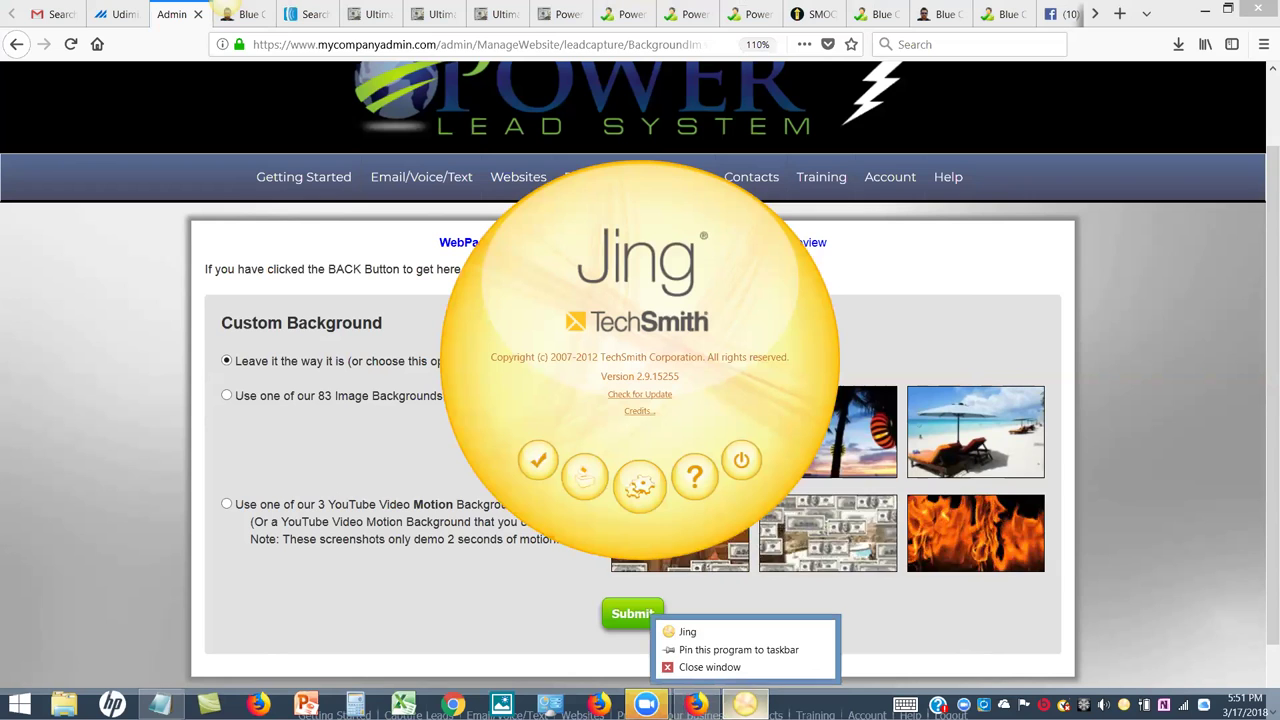
click(709, 664)
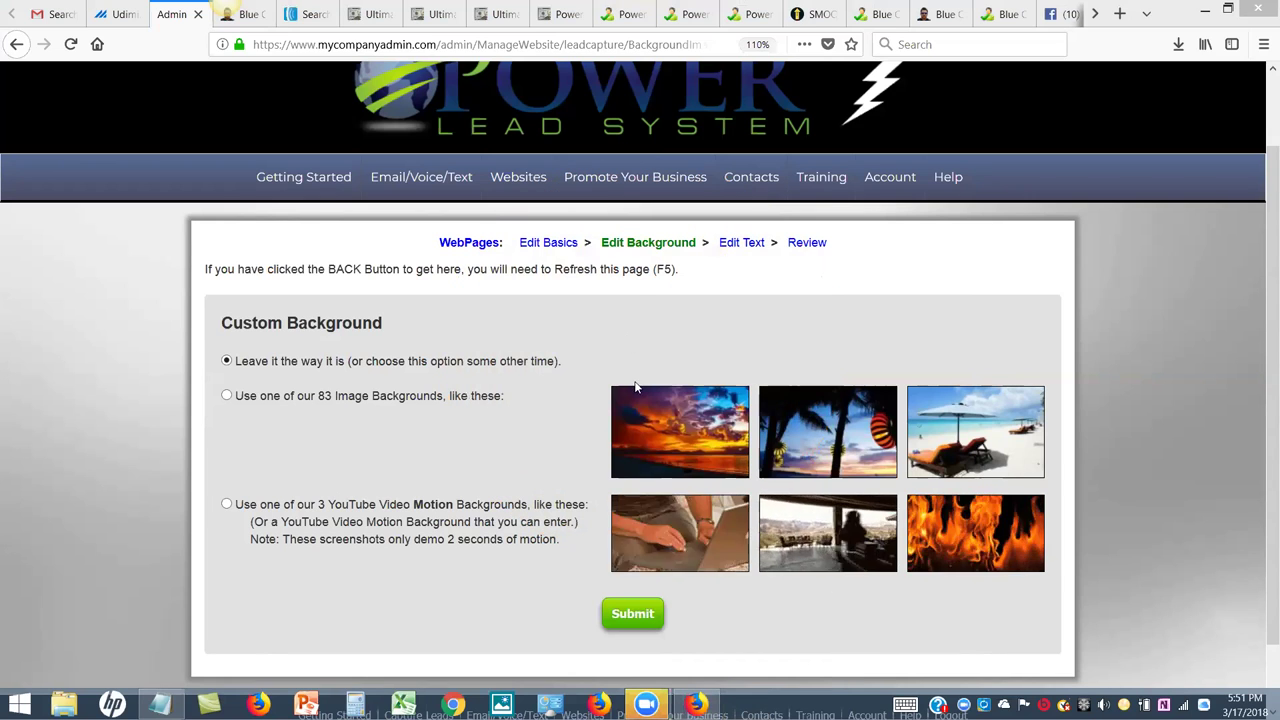
Review the sales page body in Edit Text without altering it, and save to move on to the webpage review
click(740, 248)
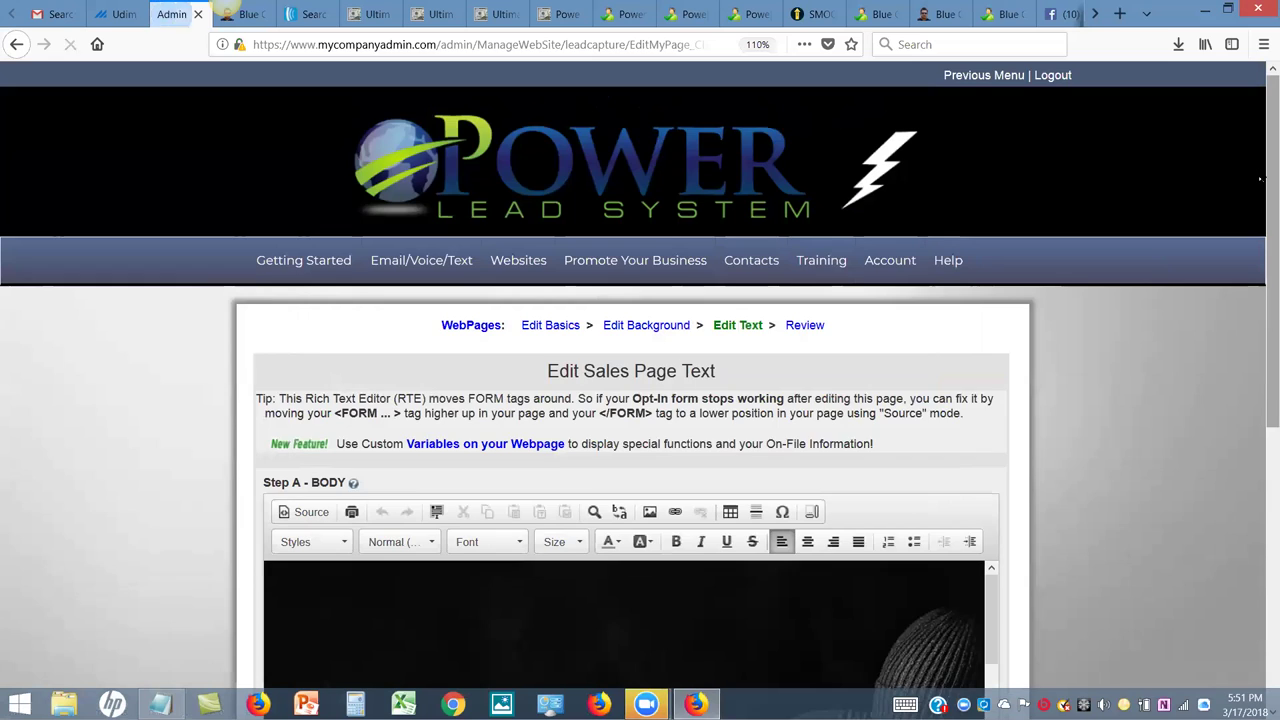
scroll(1258, 320, down, 4)
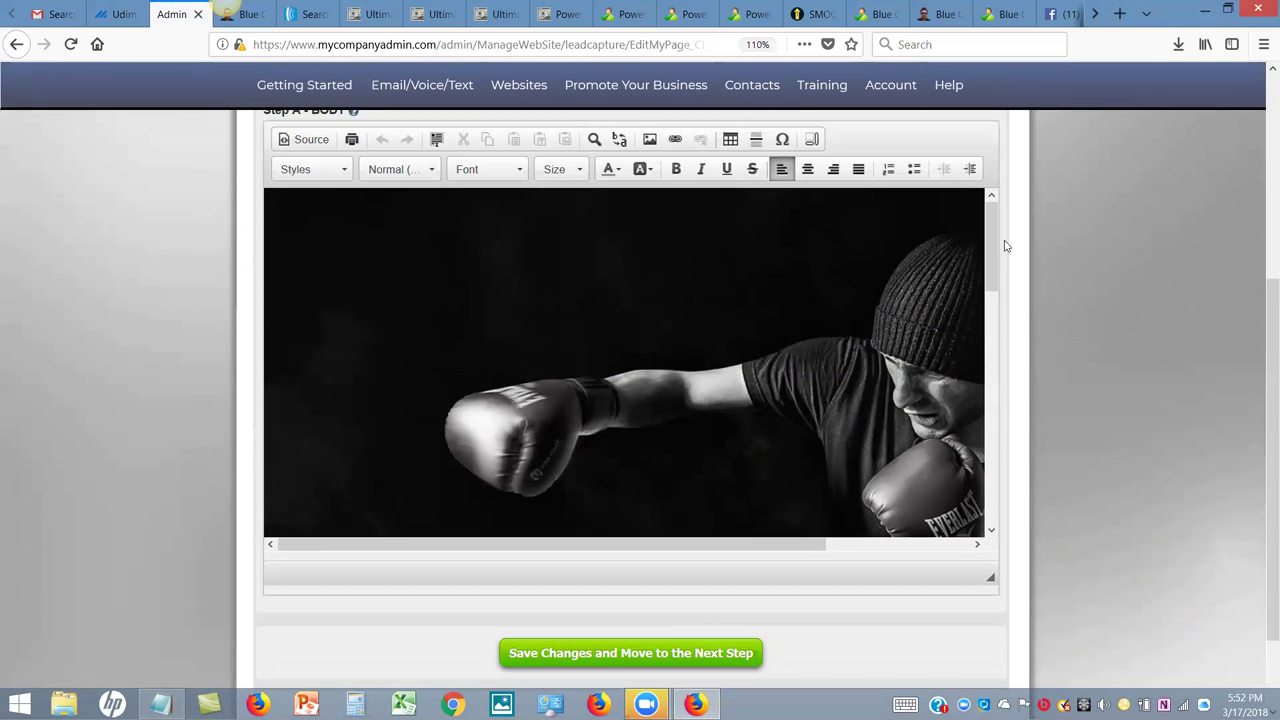
drag(990, 224, 993, 252)
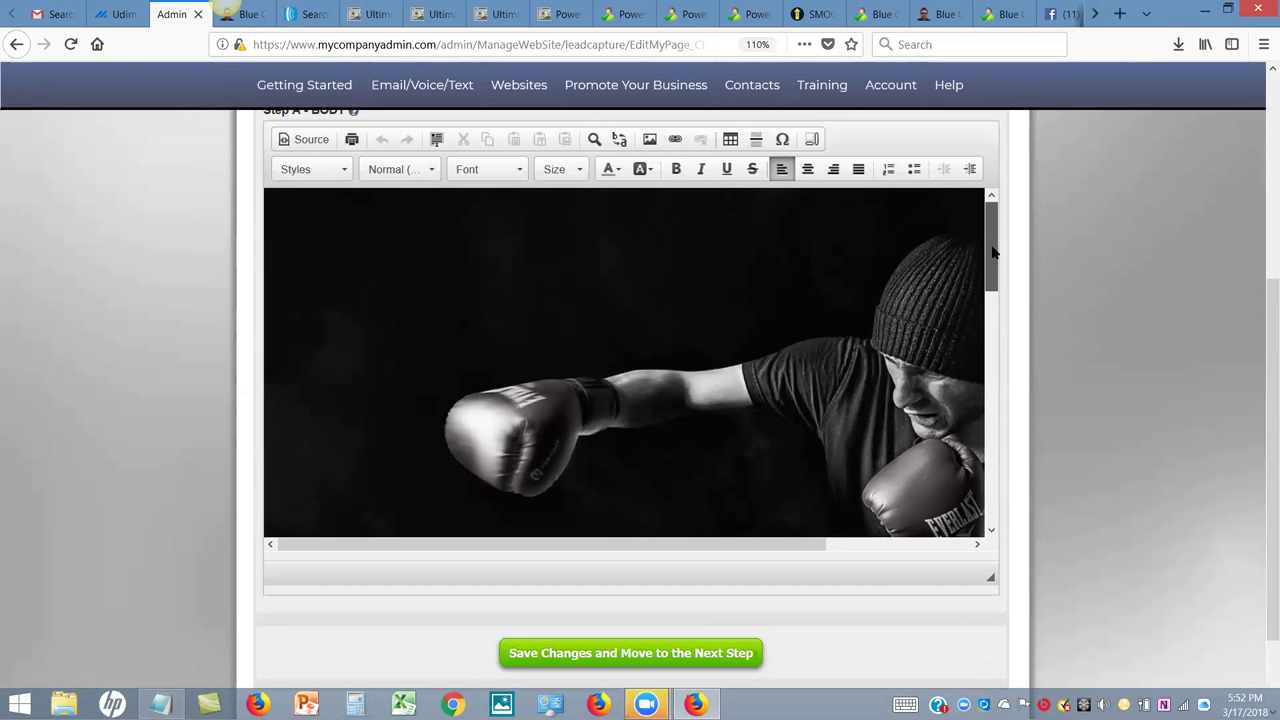
scroll(1260, 400, down, 2)
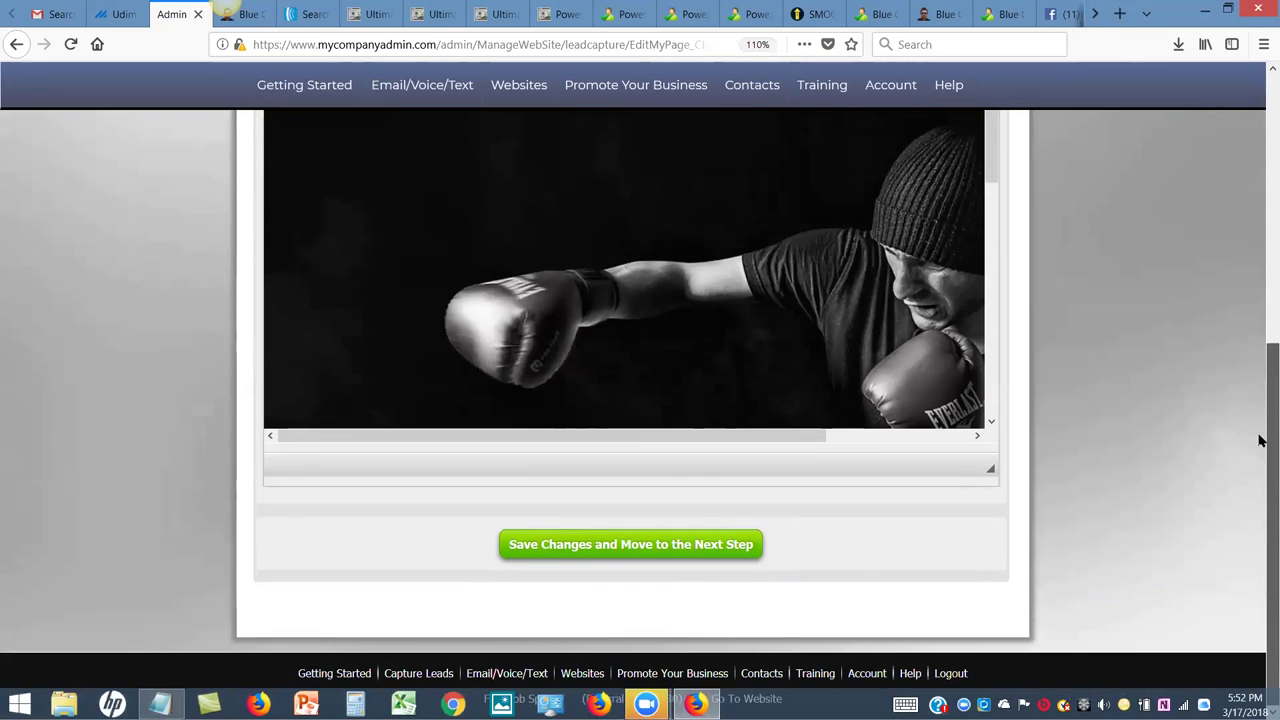
scroll(1260, 440, up, 1)
click(637, 588)
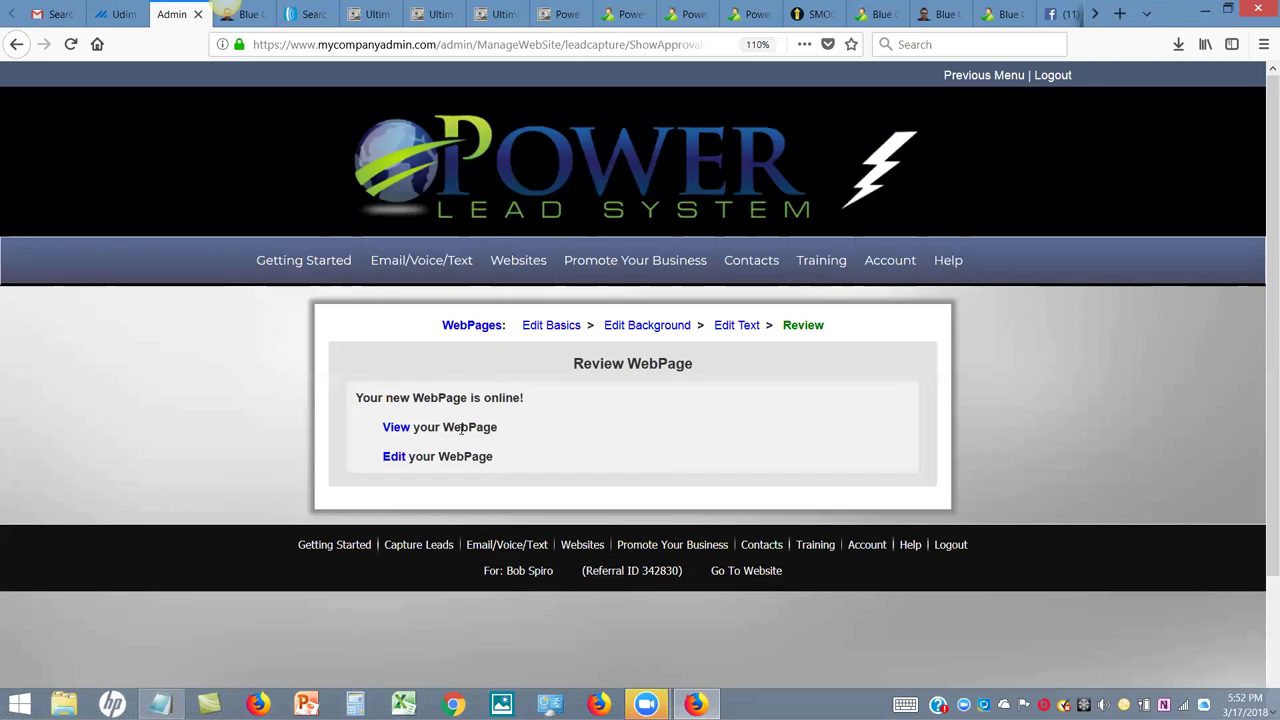
View the live Blue Collar Champion webpage and select its address, bluecollarchampion.millionairemakers.biz
click(397, 430)
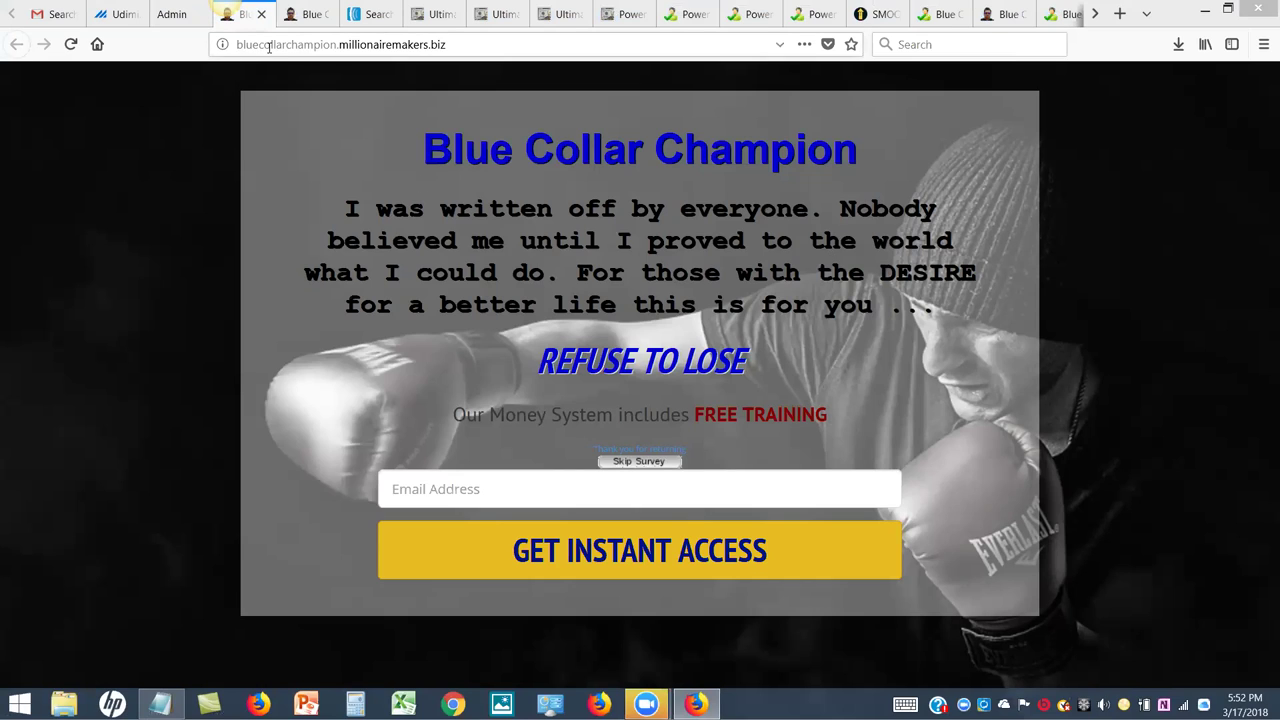
drag(466, 44, 220, 36)
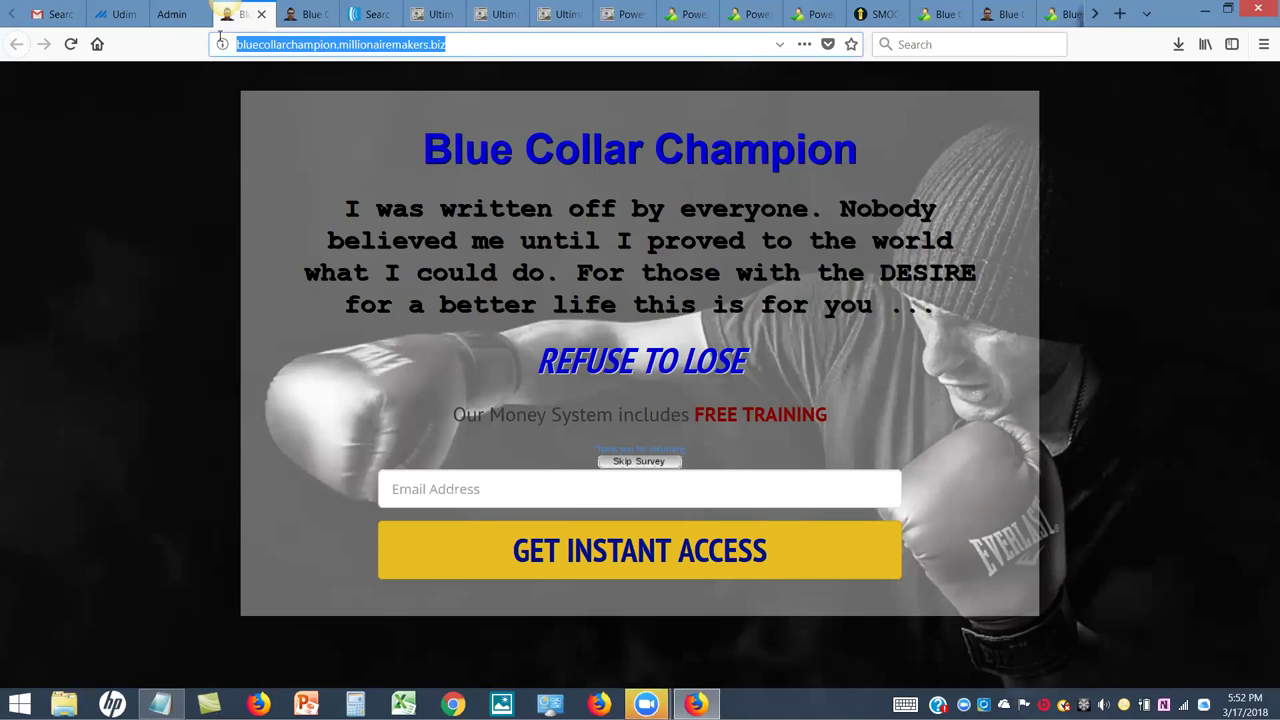
right_click(334, 41)
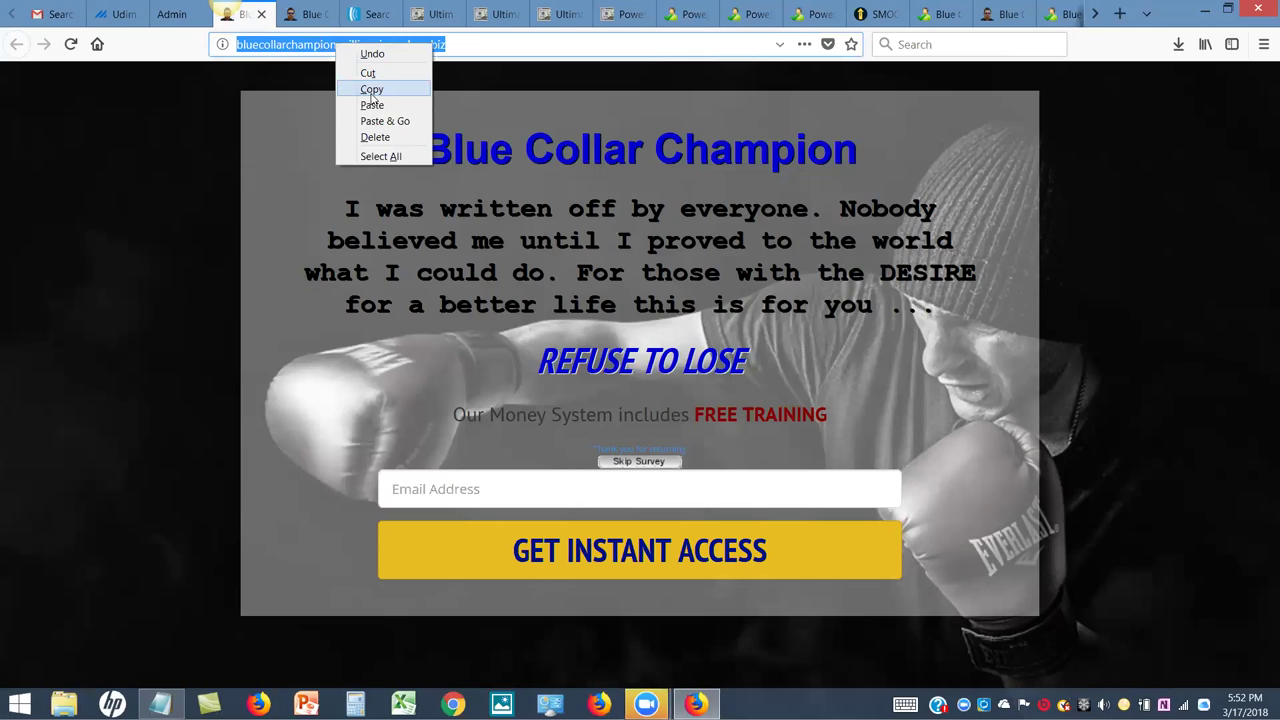
click(334, 206)
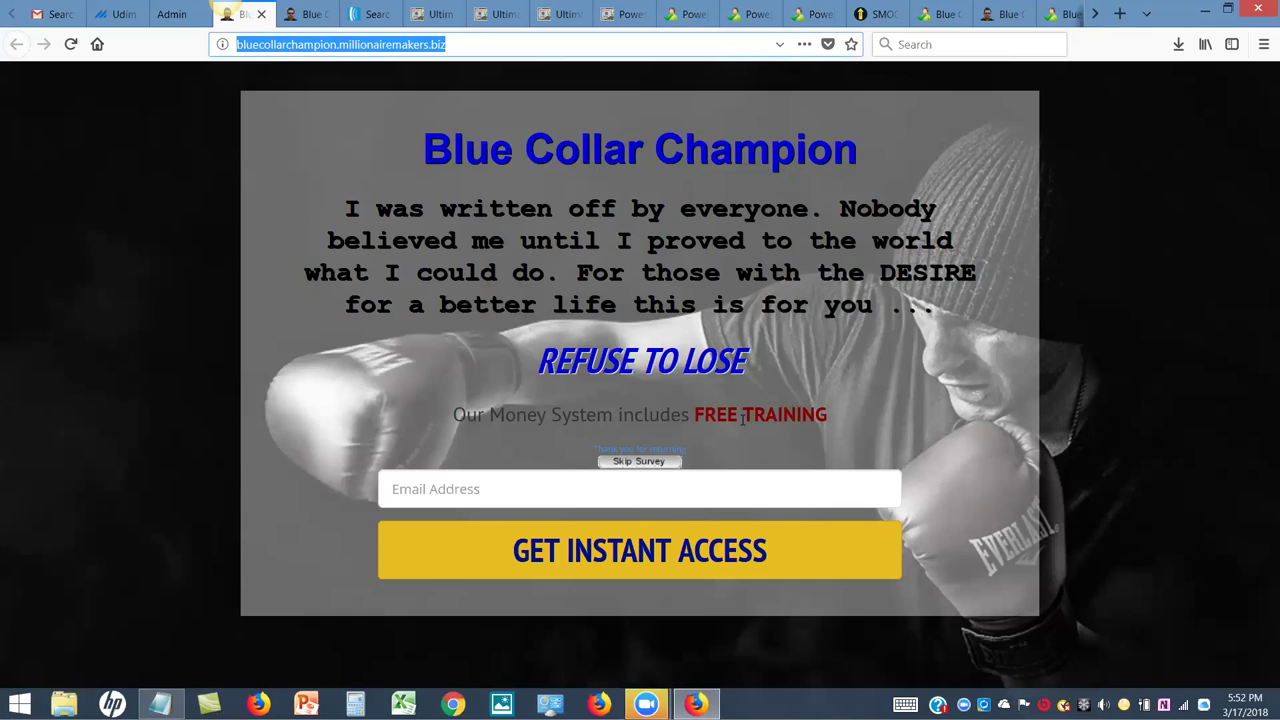
Skip the survey, pause the follow-up video, and continue to the Blue Collar Success System page, pausing its video too
click(660, 462)
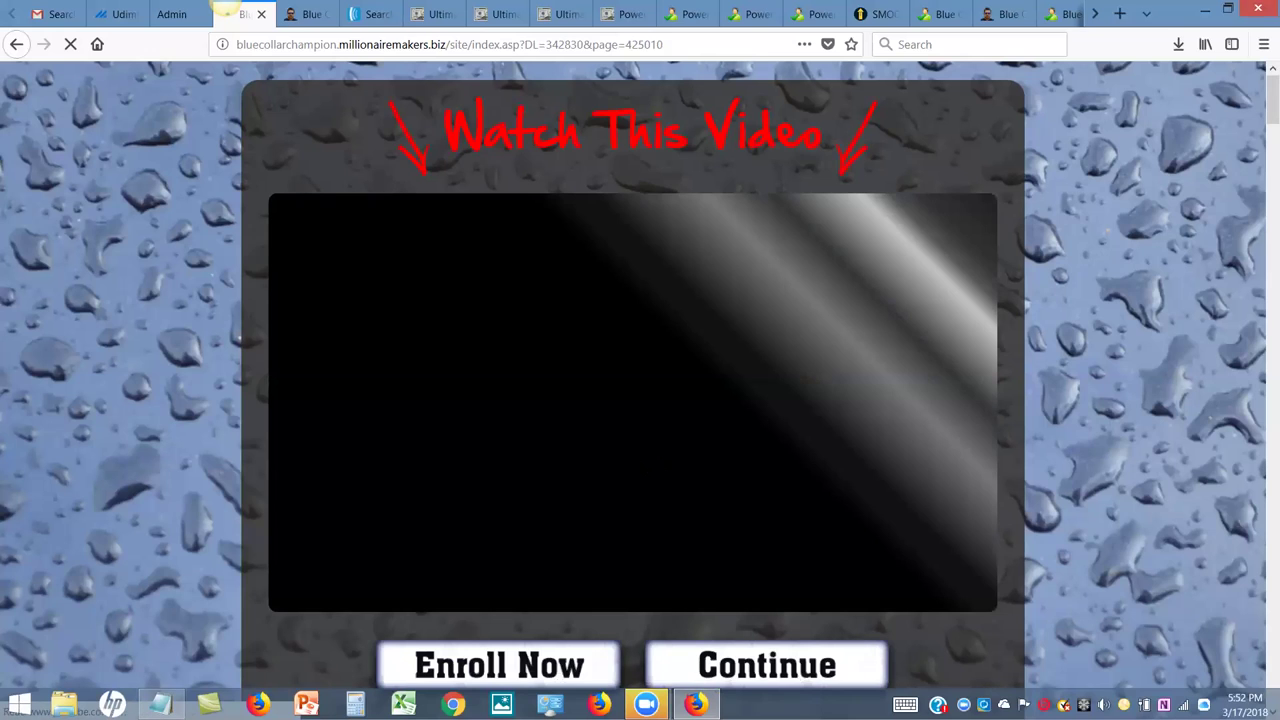
drag(1261, 117, 1261, 120)
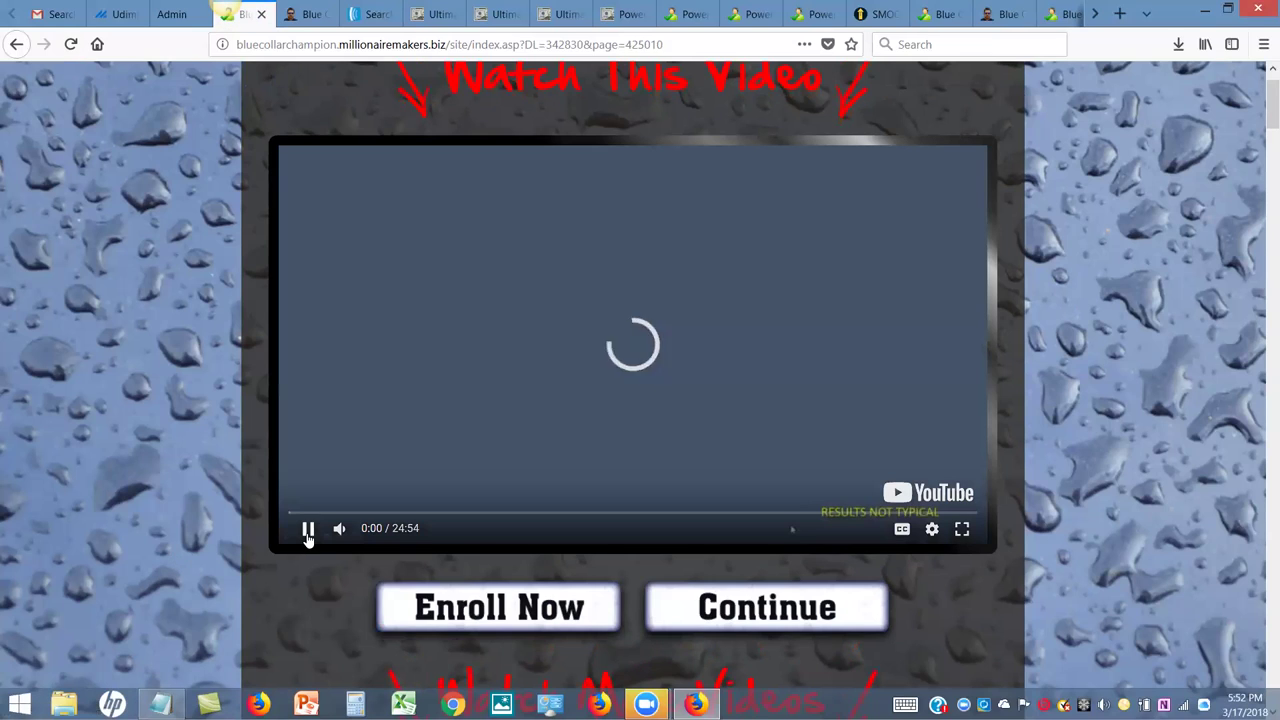
click(308, 531)
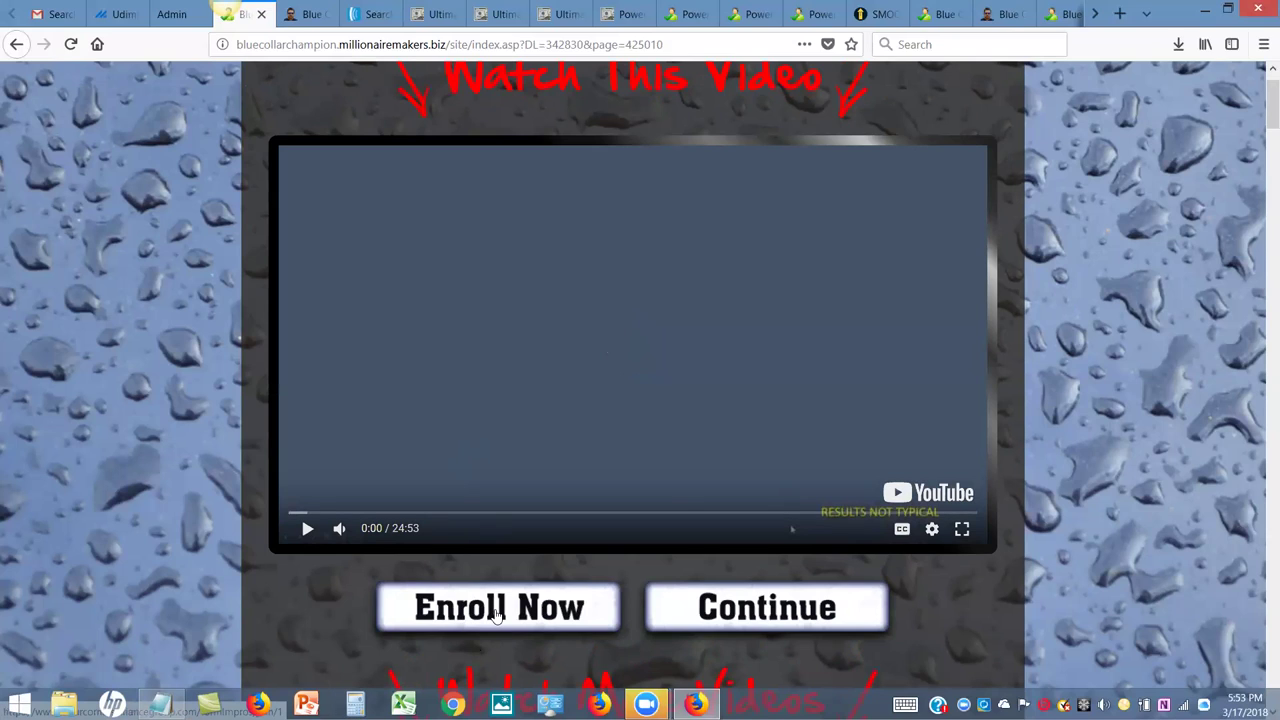
click(768, 612)
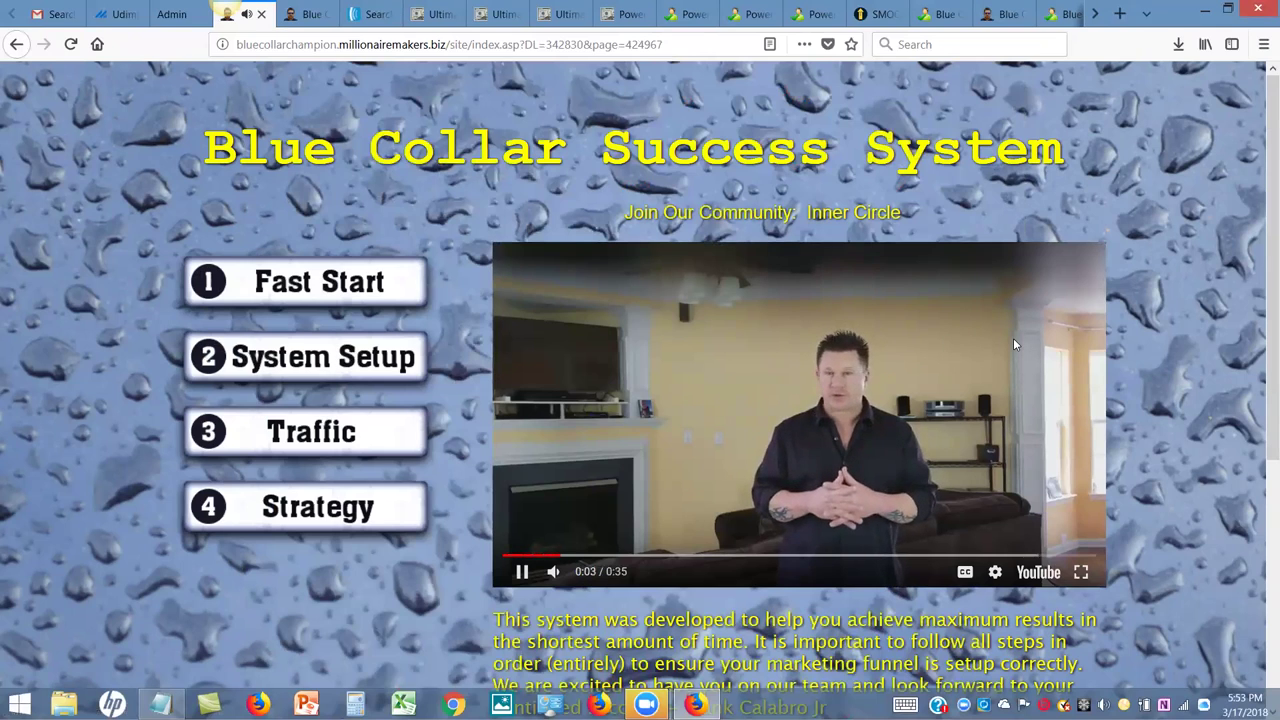
mouse_move(520, 571)
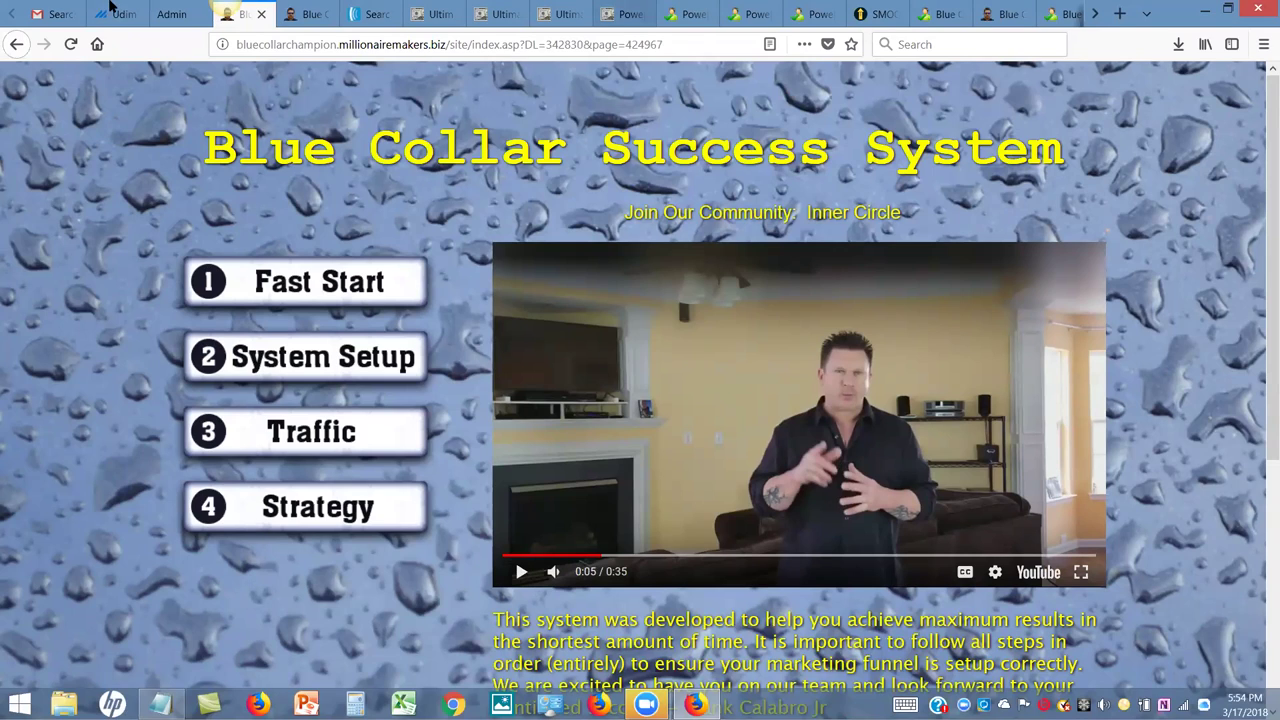
Check the Fast Start and System Setup pages of the Blue Collar Success System, pausing the video on each
click(314, 290)
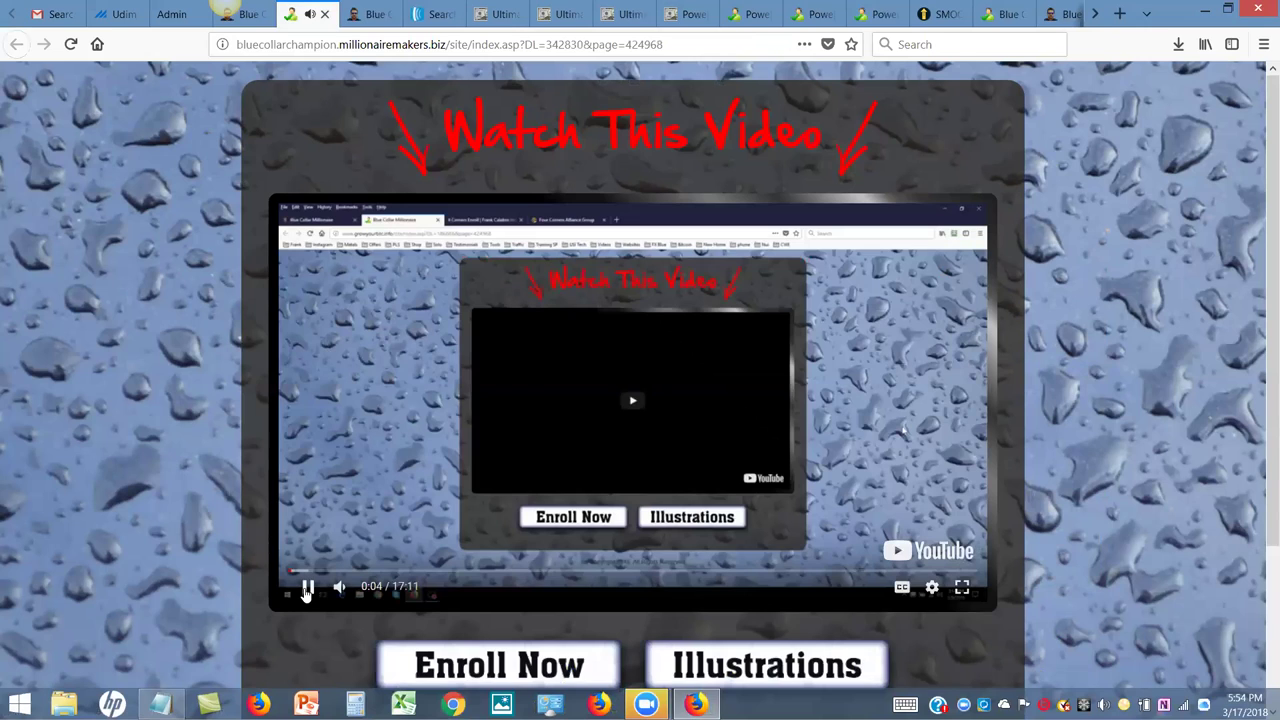
click(303, 572)
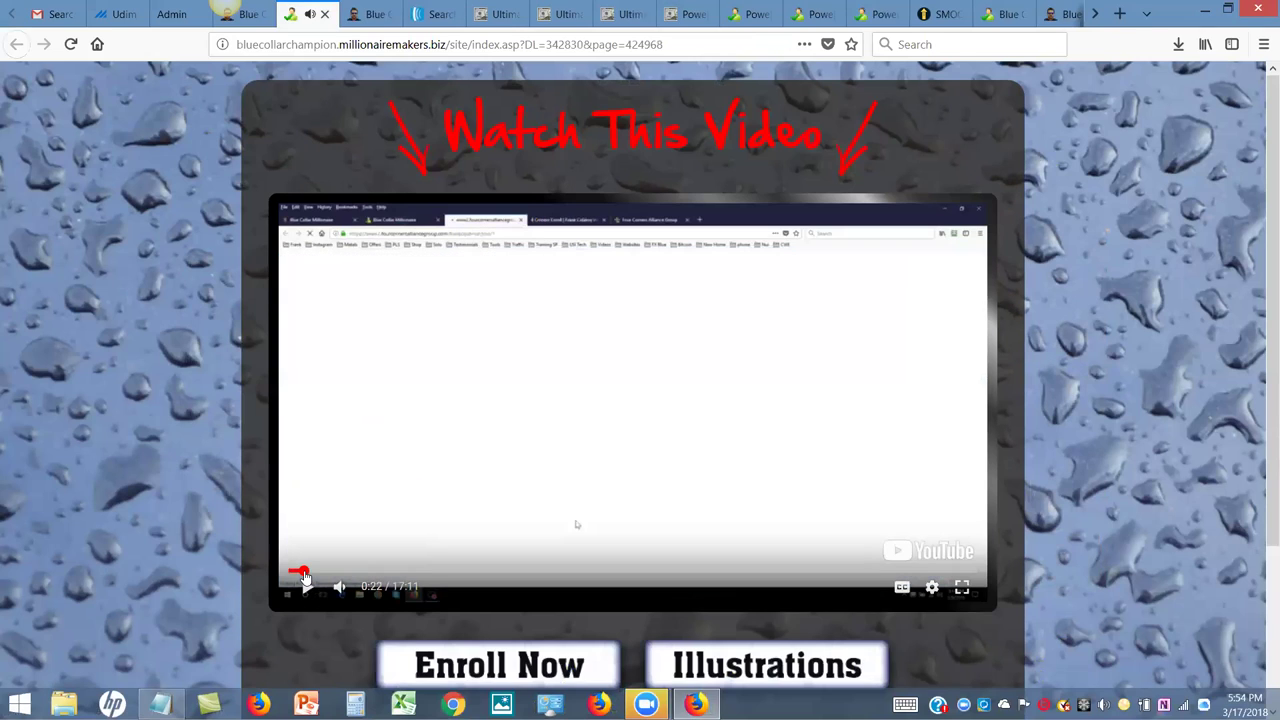
click(306, 589)
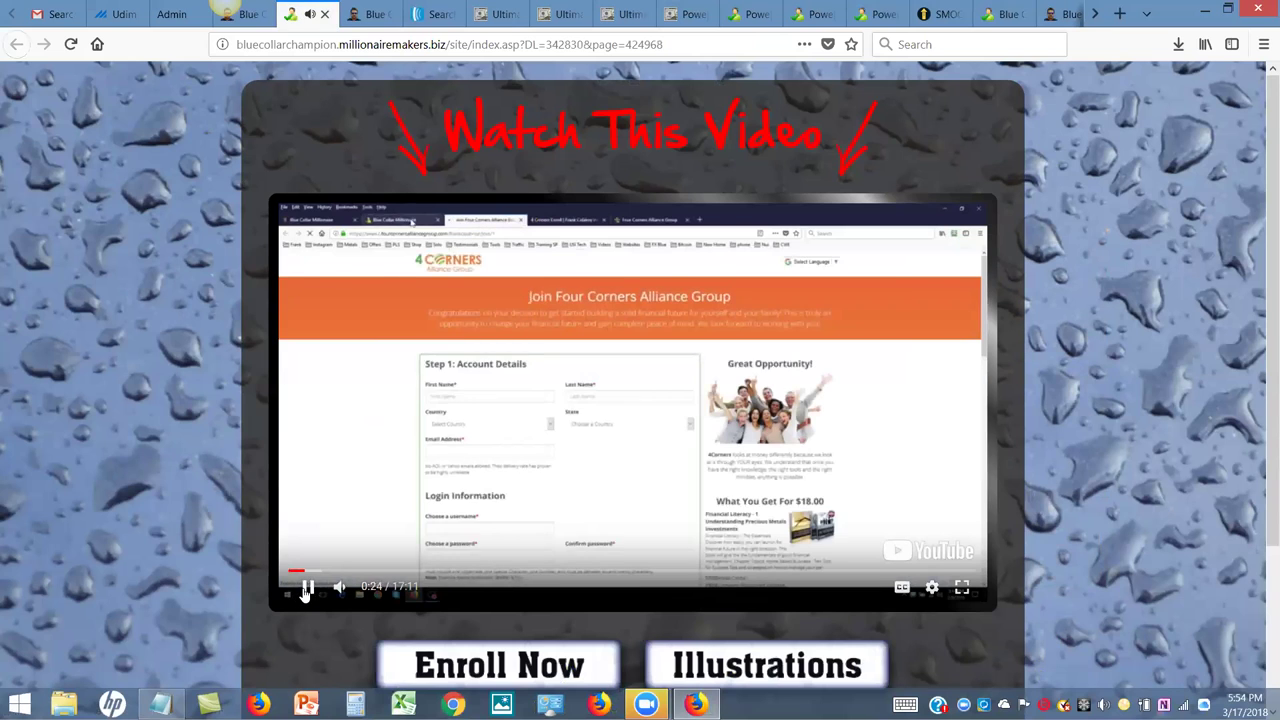
click(306, 589)
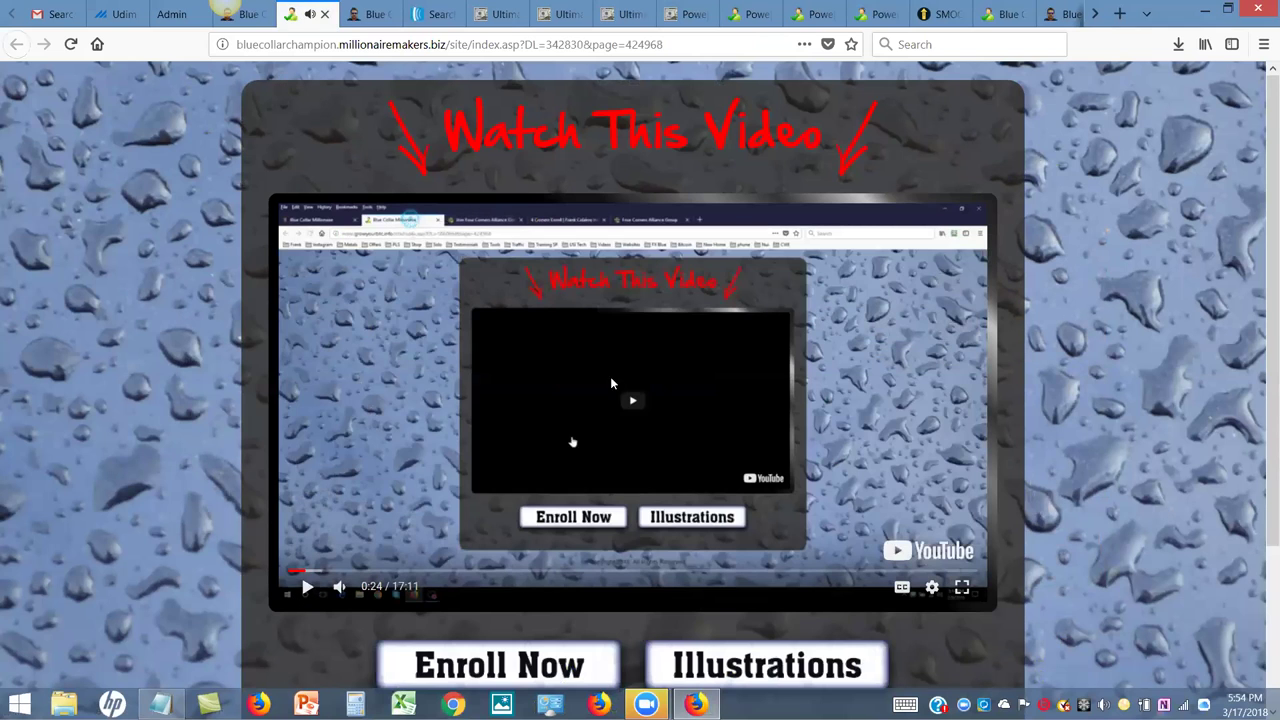
click(14, 45)
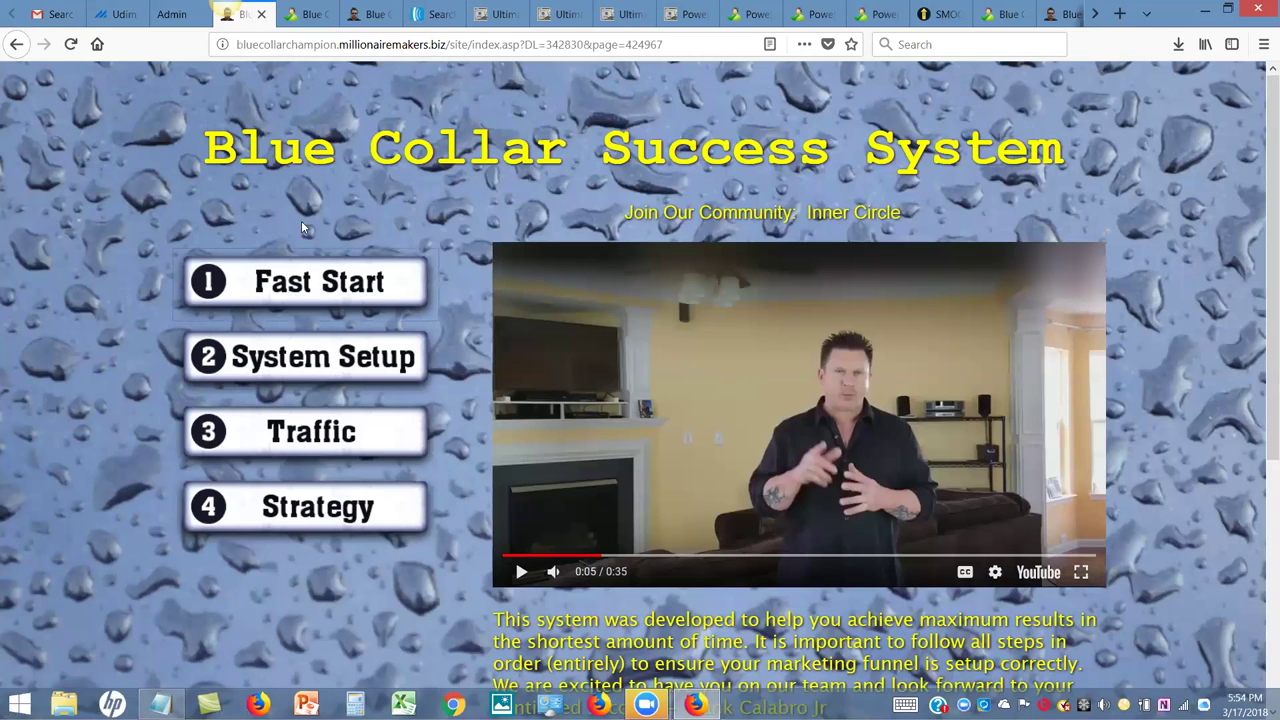
click(306, 368)
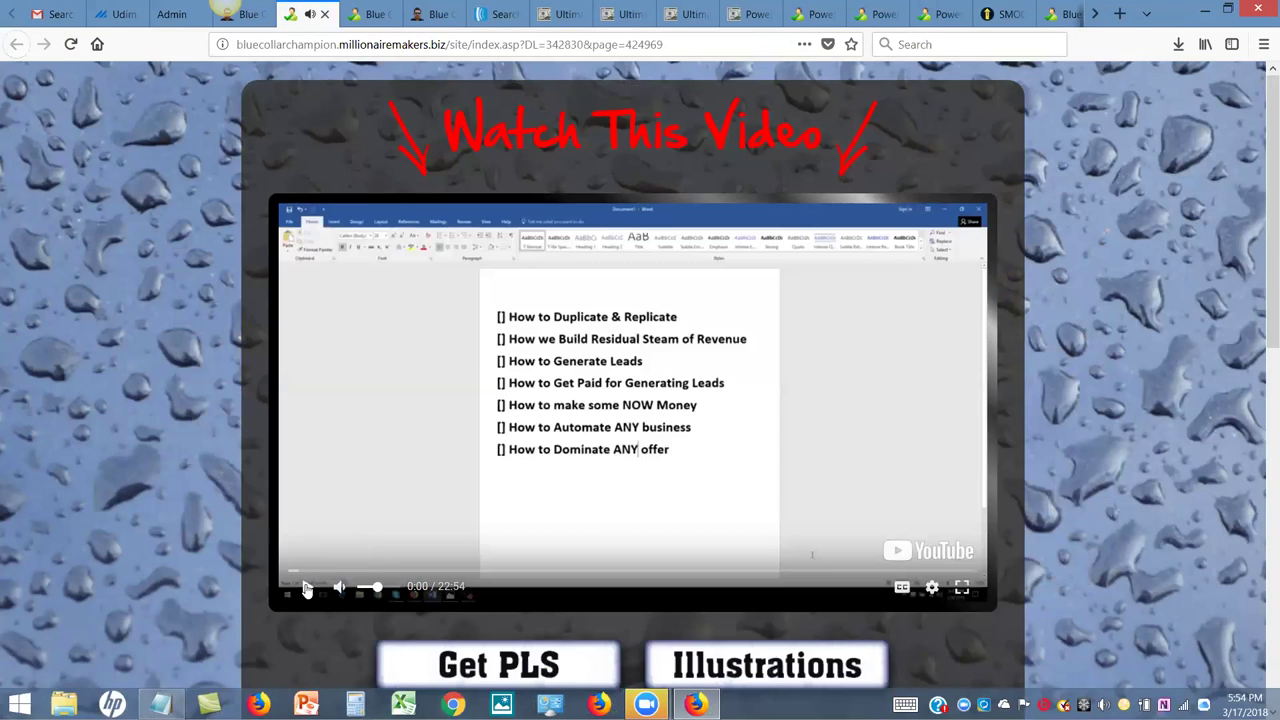
click(307, 589)
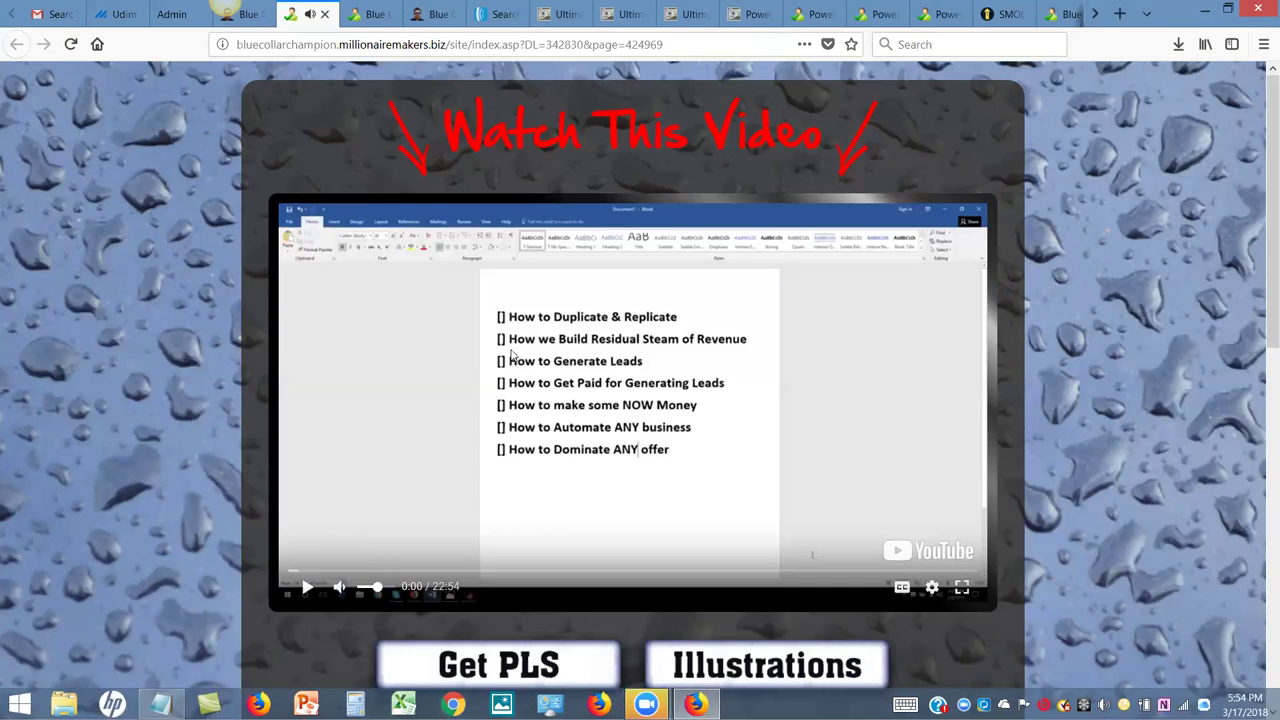
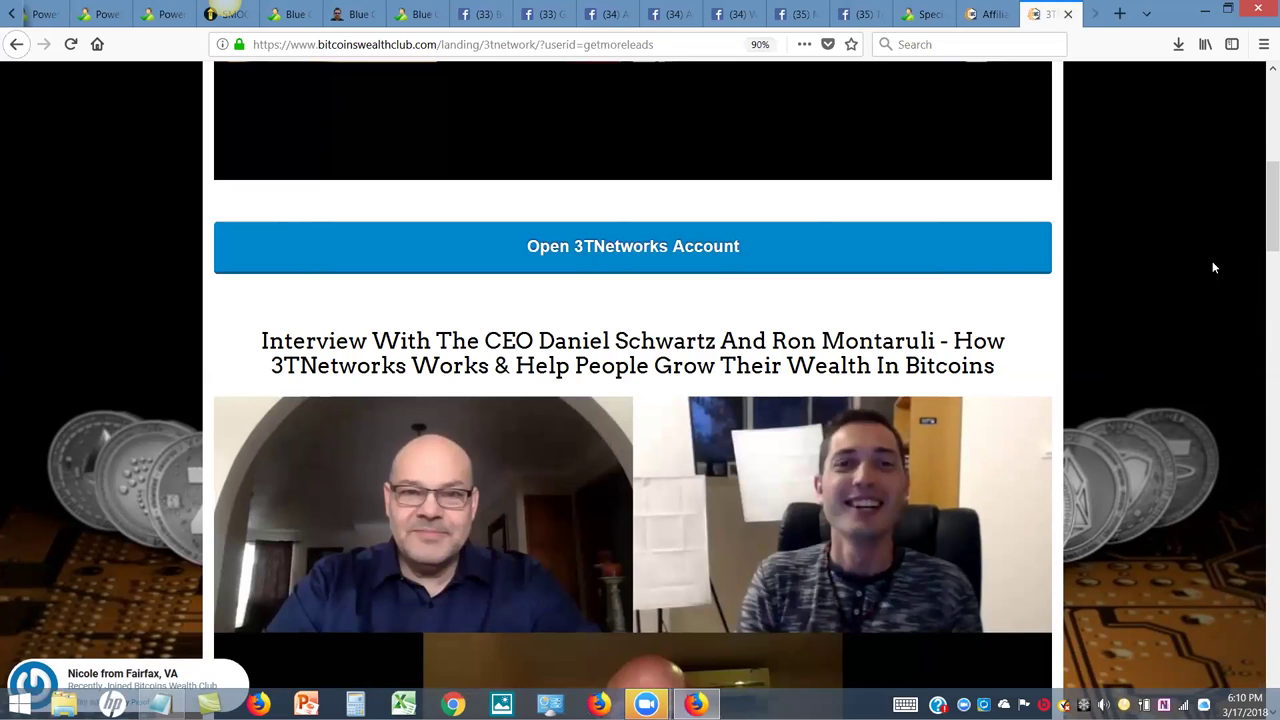
Examine the 3TNetworks landing page on Bitcoins Wealth Club, including the CEO interview and the table of top ICO picks
drag(1272, 205, 1272, 233)
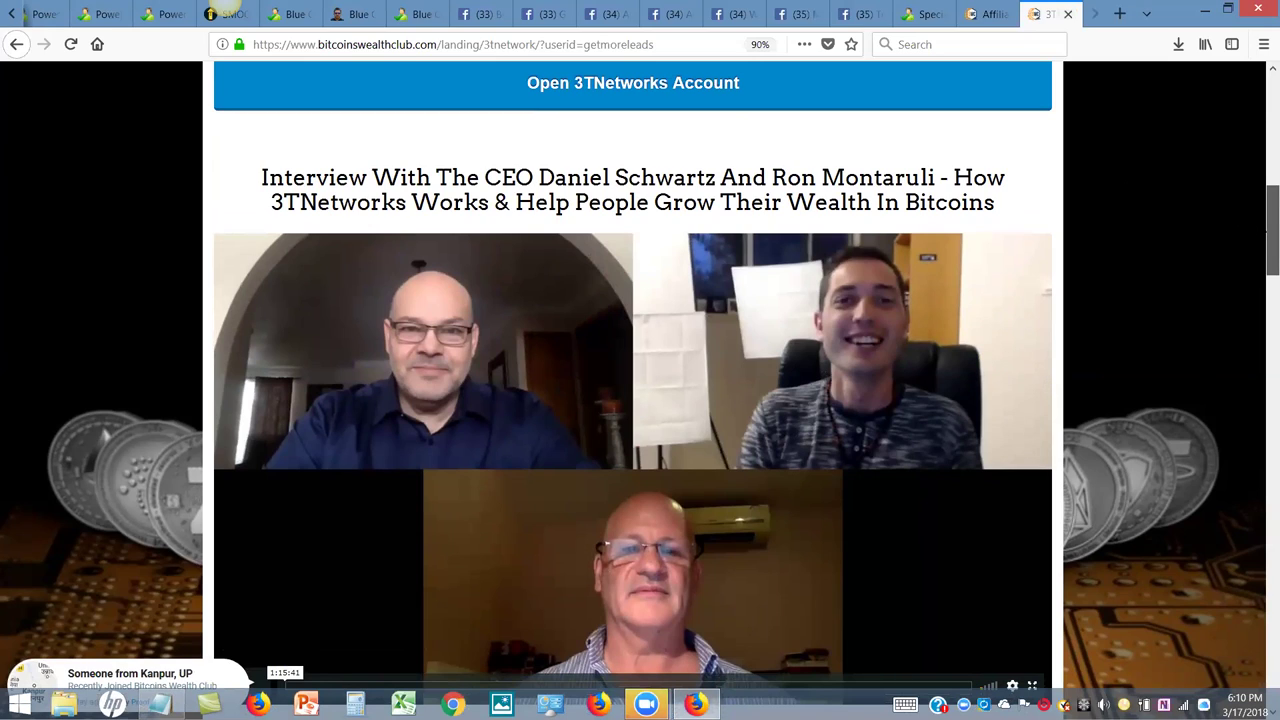
drag(1268, 231, 1268, 236)
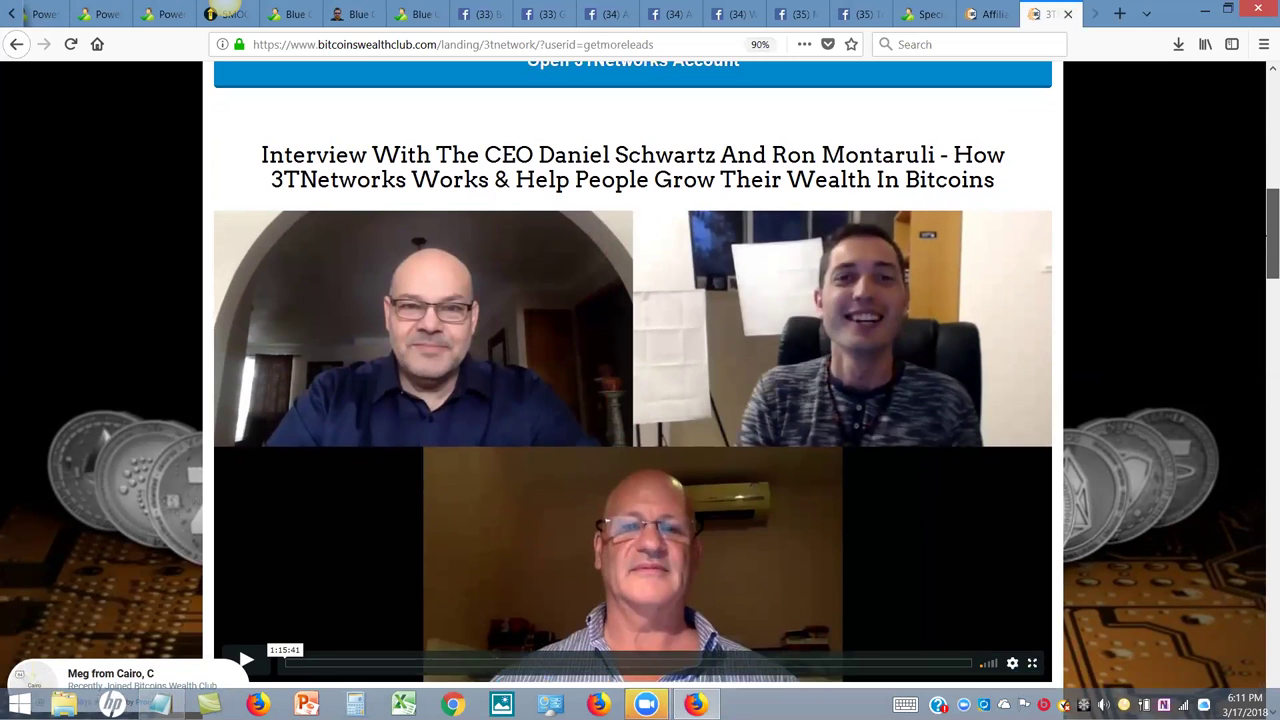
scroll(835, 612, down, 6)
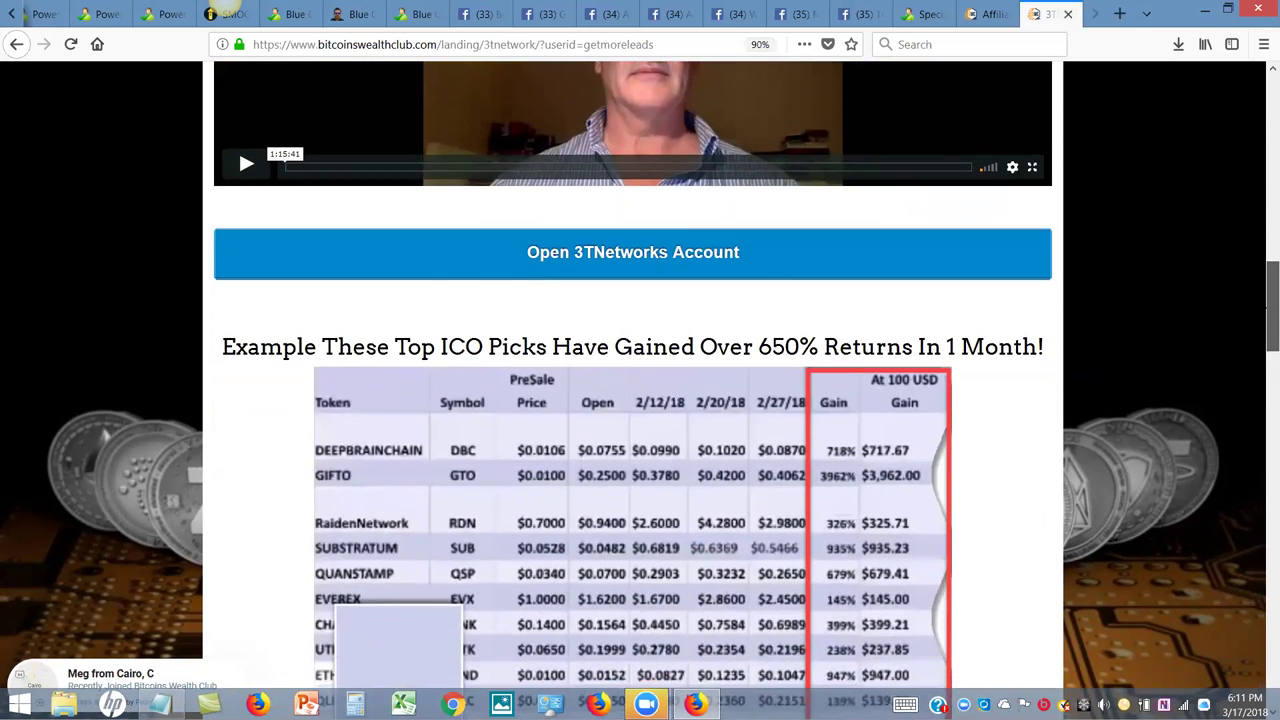
scroll(835, 612, down, 1)
scroll(835, 615, up, 1)
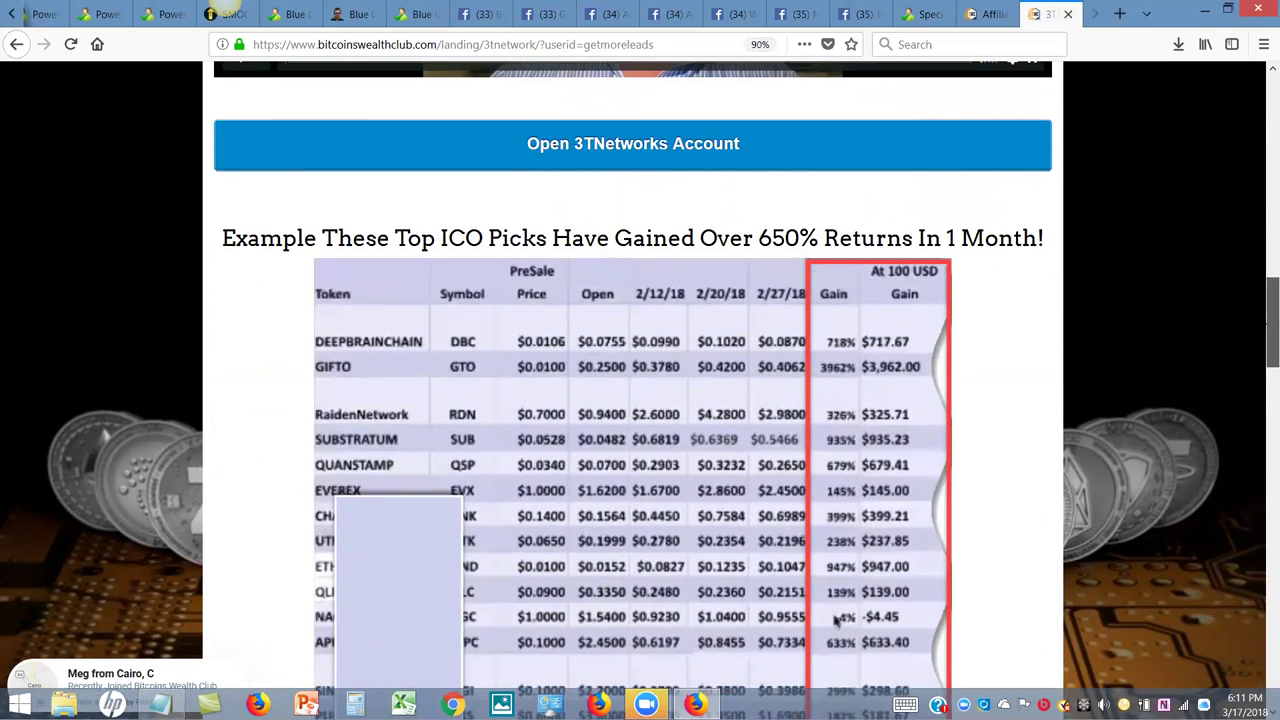
scroll(836, 620, down, 1)
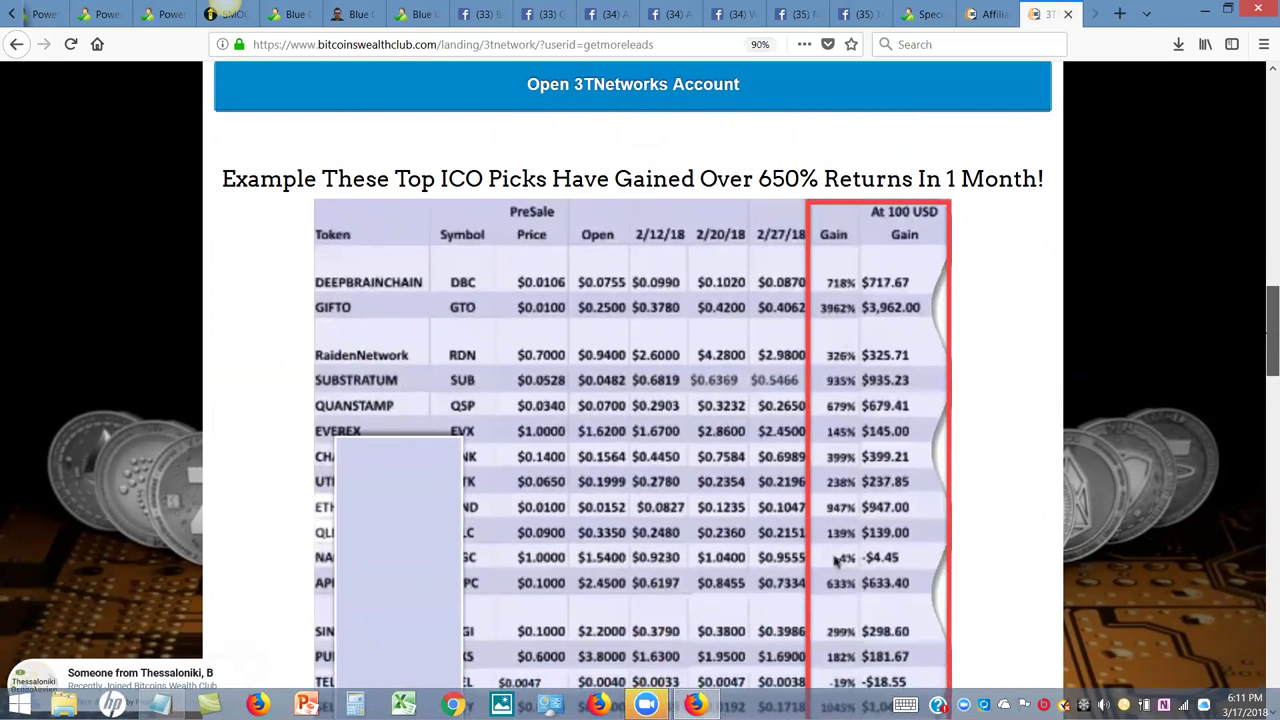
scroll(836, 565, down, 1)
scroll(640, 400, down, 2)
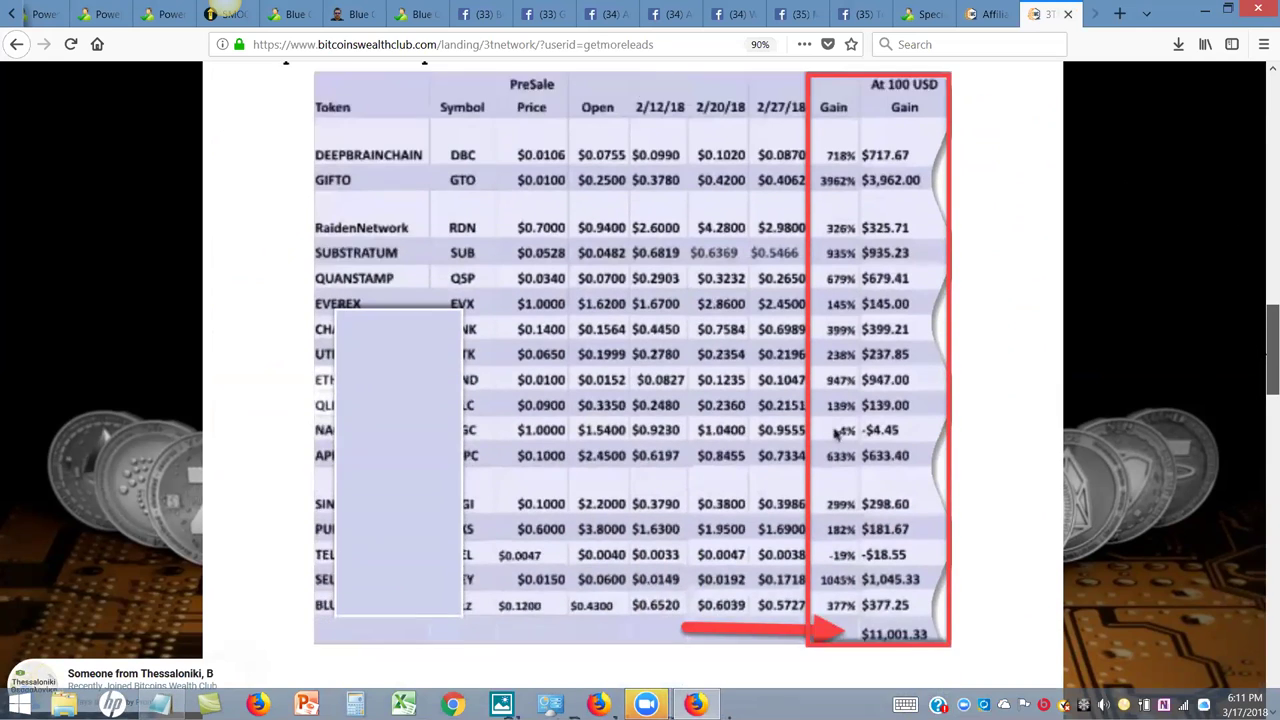
scroll(640, 400, up, 3)
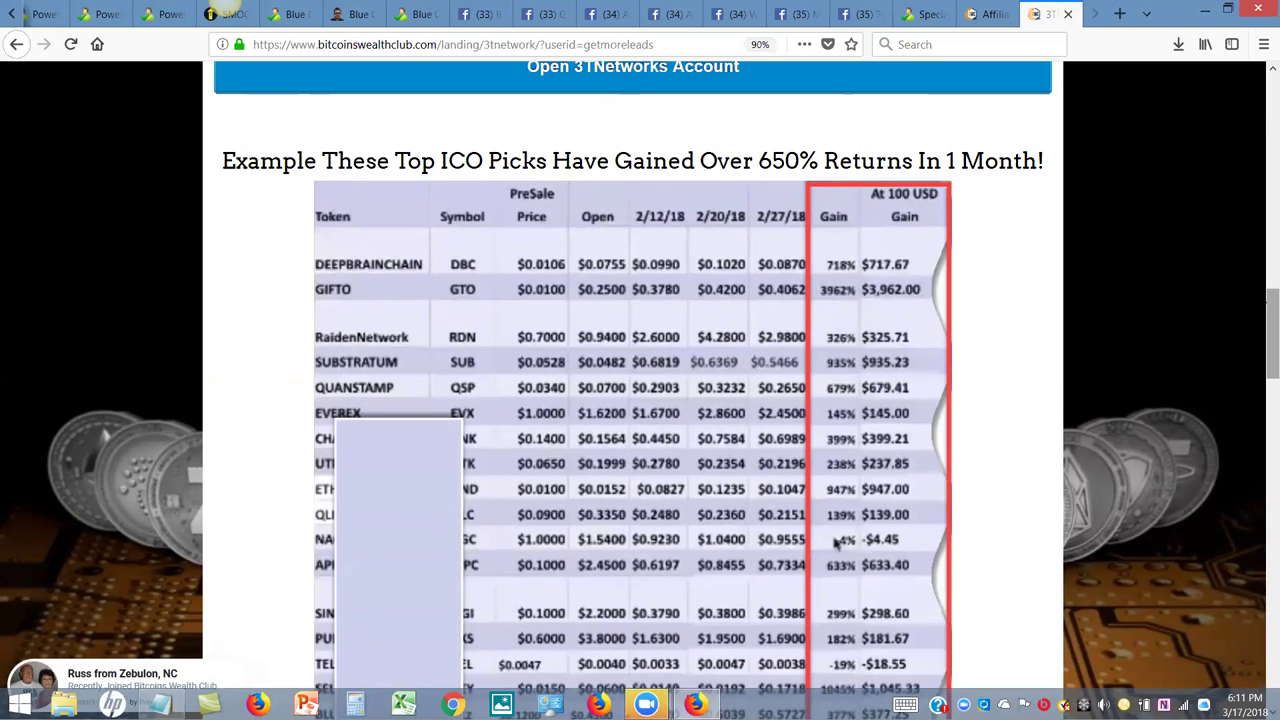
scroll(838, 541, down, 5)
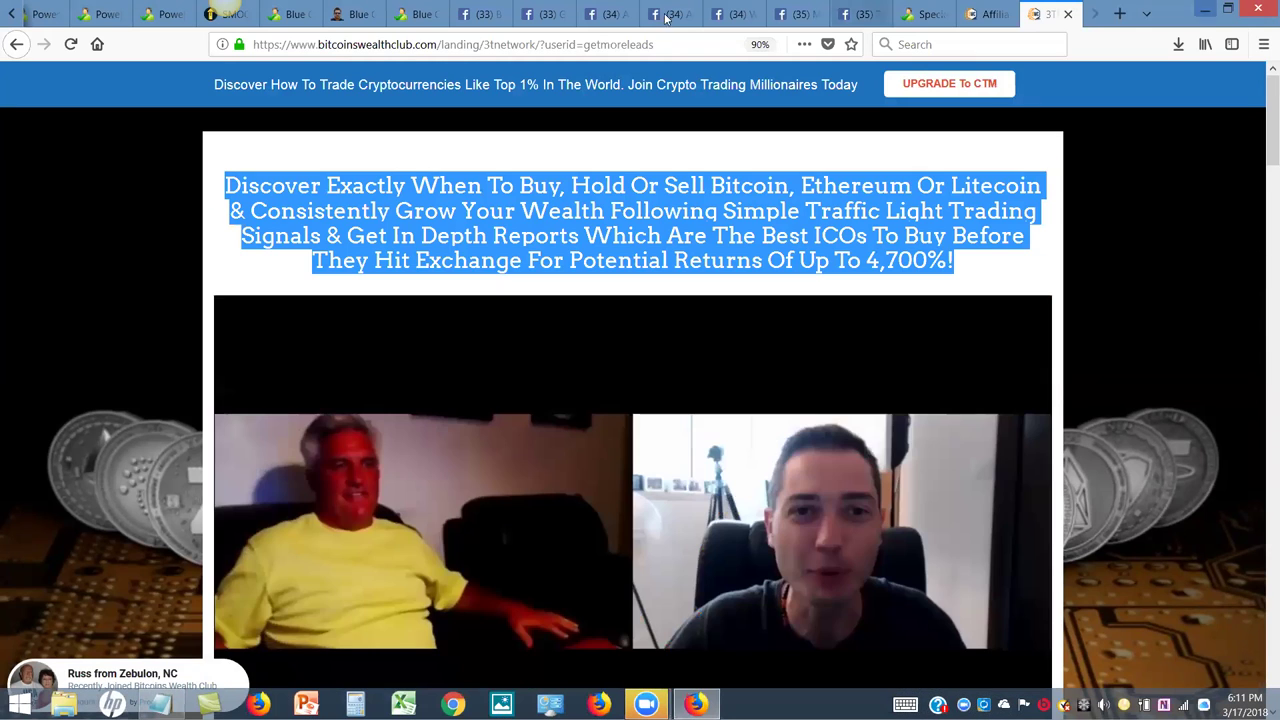
Return to the open Blue Collar Success System page on bluecollarchampion.millionairemakers.biz
click(12, 14)
click(12, 14)
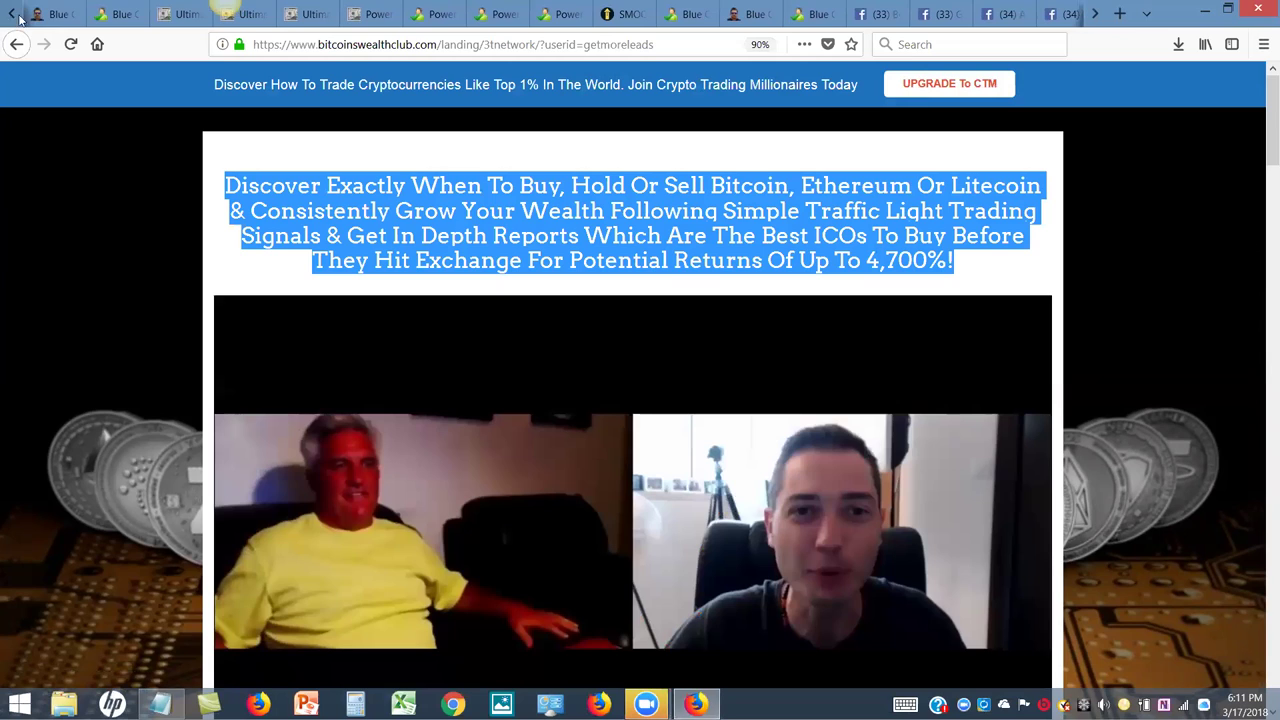
click(13, 15)
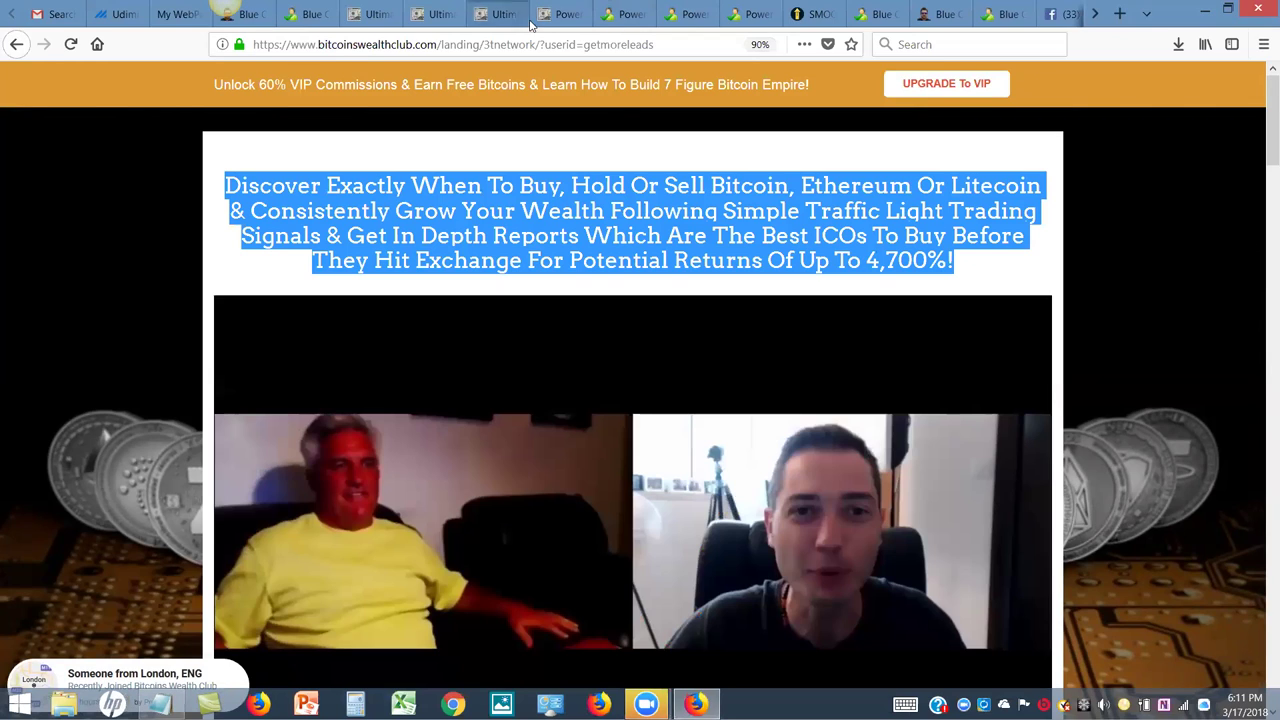
click(248, 14)
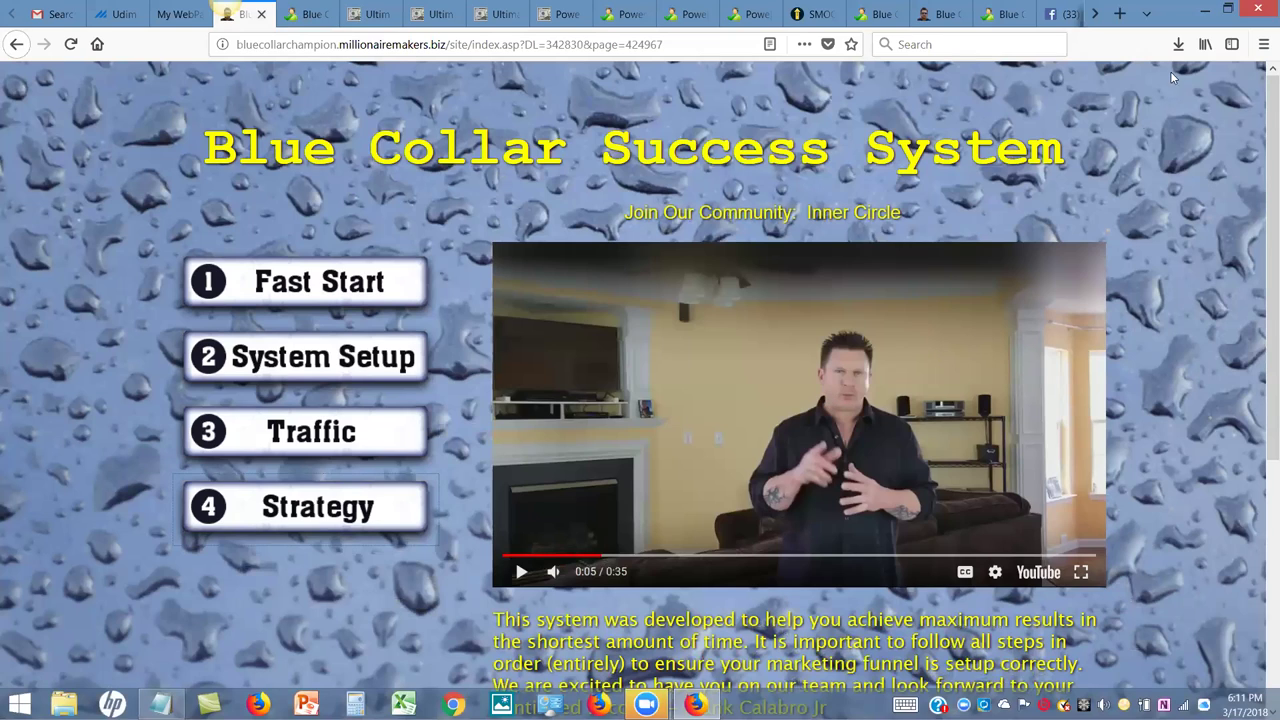
Open snbgdp.com in a new tab and view its 4 Corners page down to the enrolment link
click(1120, 14)
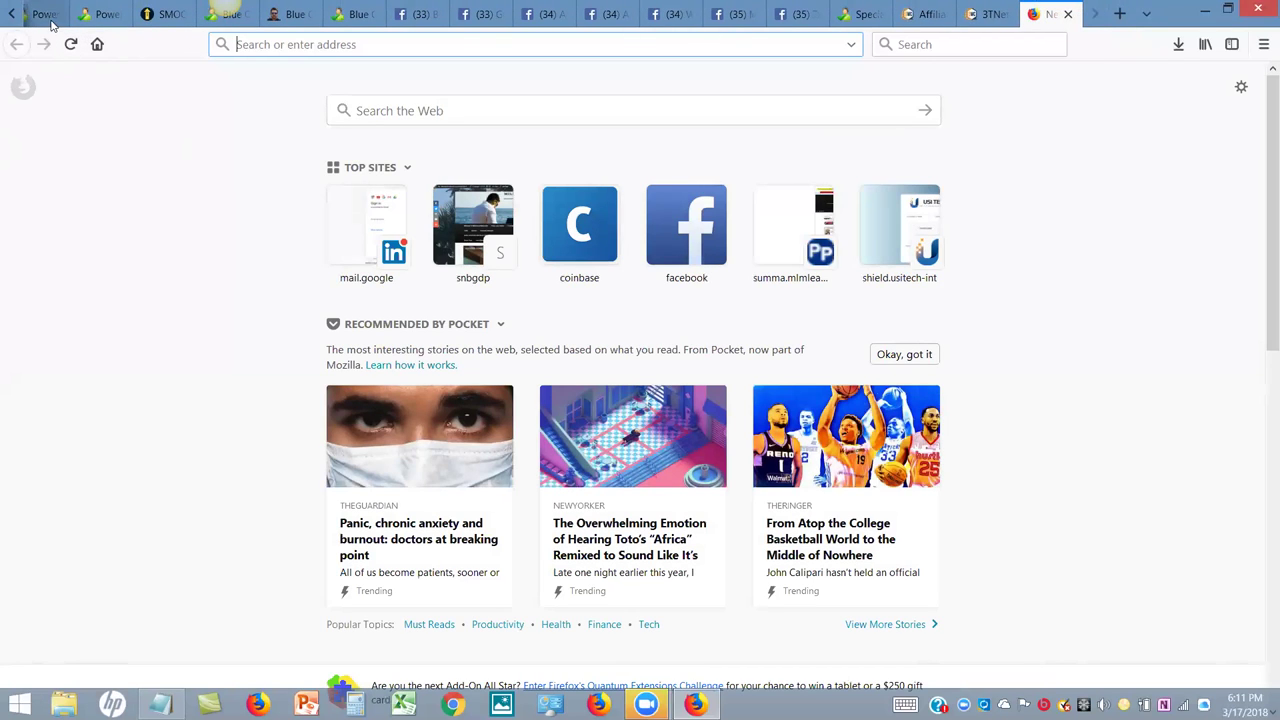
text(snbgdp.com/)
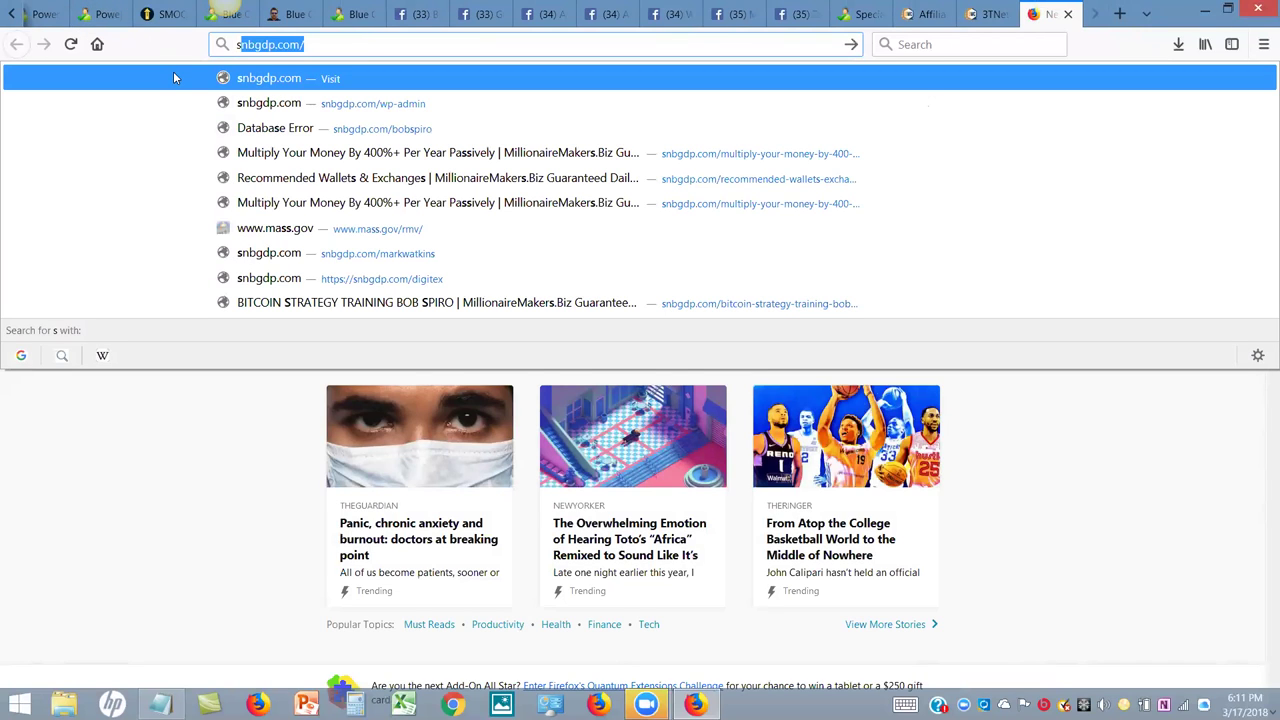
key(Return)
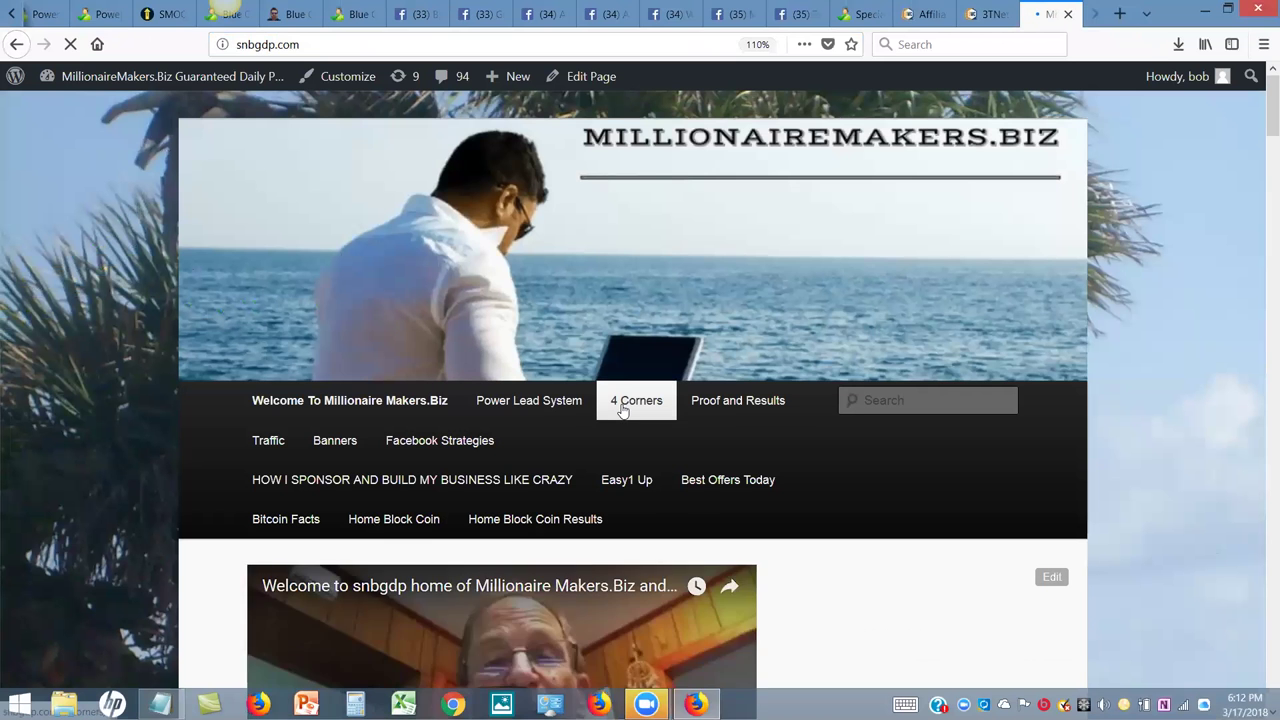
click(622, 405)
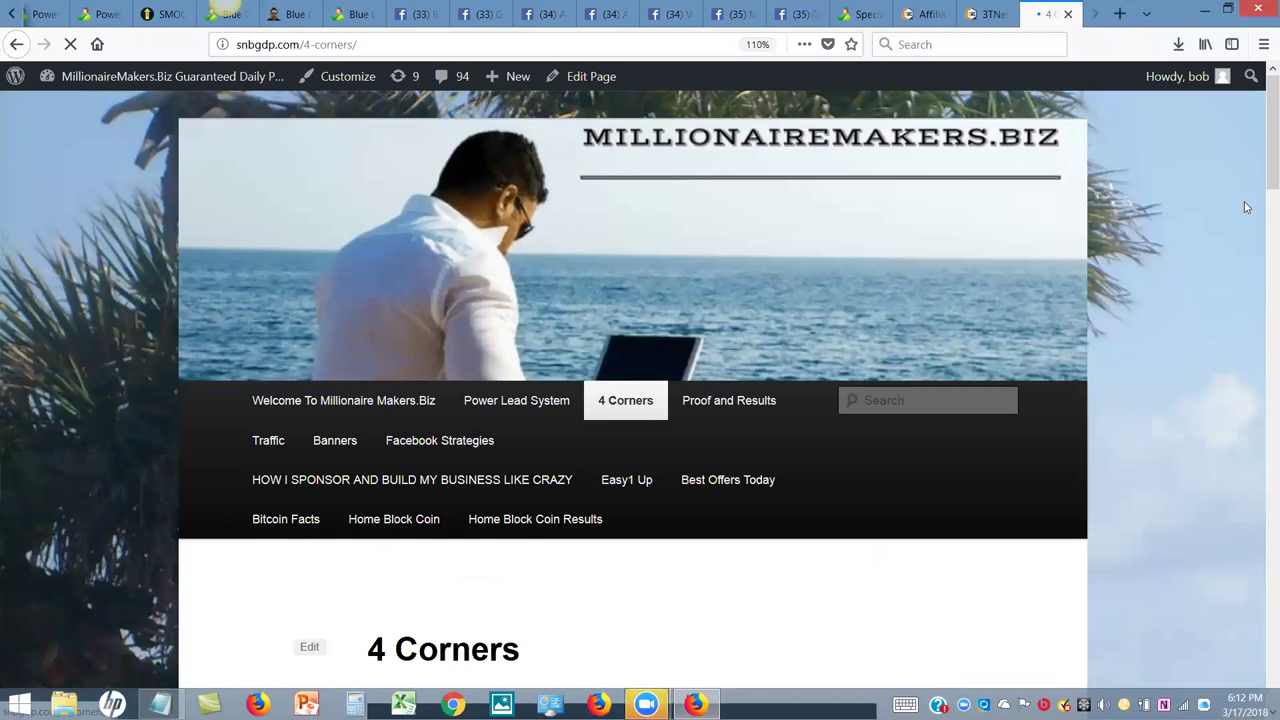
scroll(1258, 230, down, 5)
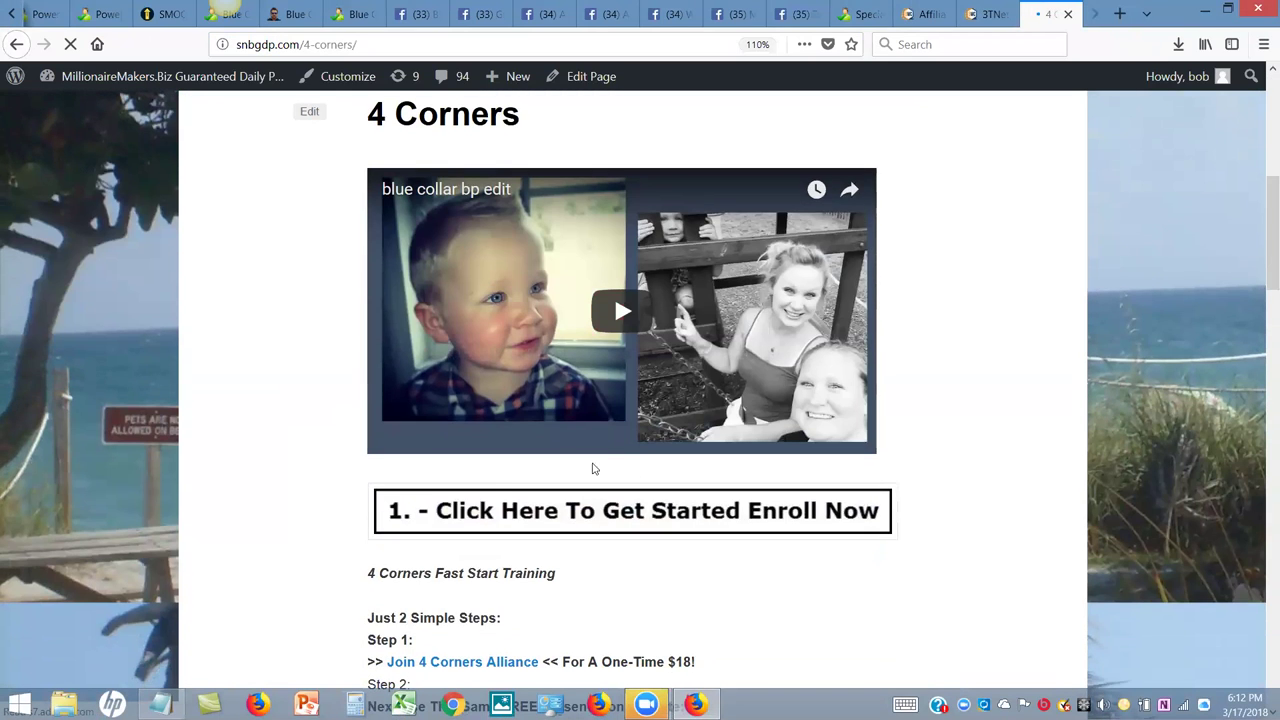
Follow the enrolment link to 4 Corners Alliance Group, enter the member area, and review the dashboard's balances, account snapshot and prospect links
click(524, 516)
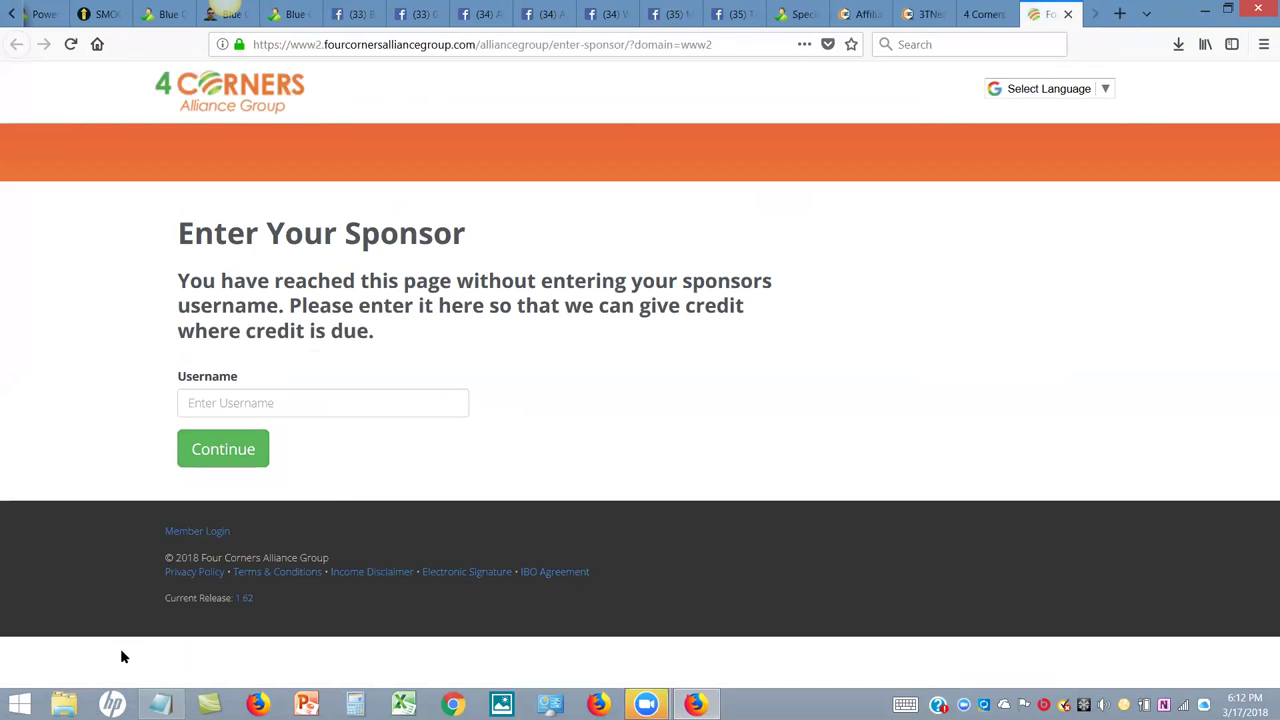
click(185, 533)
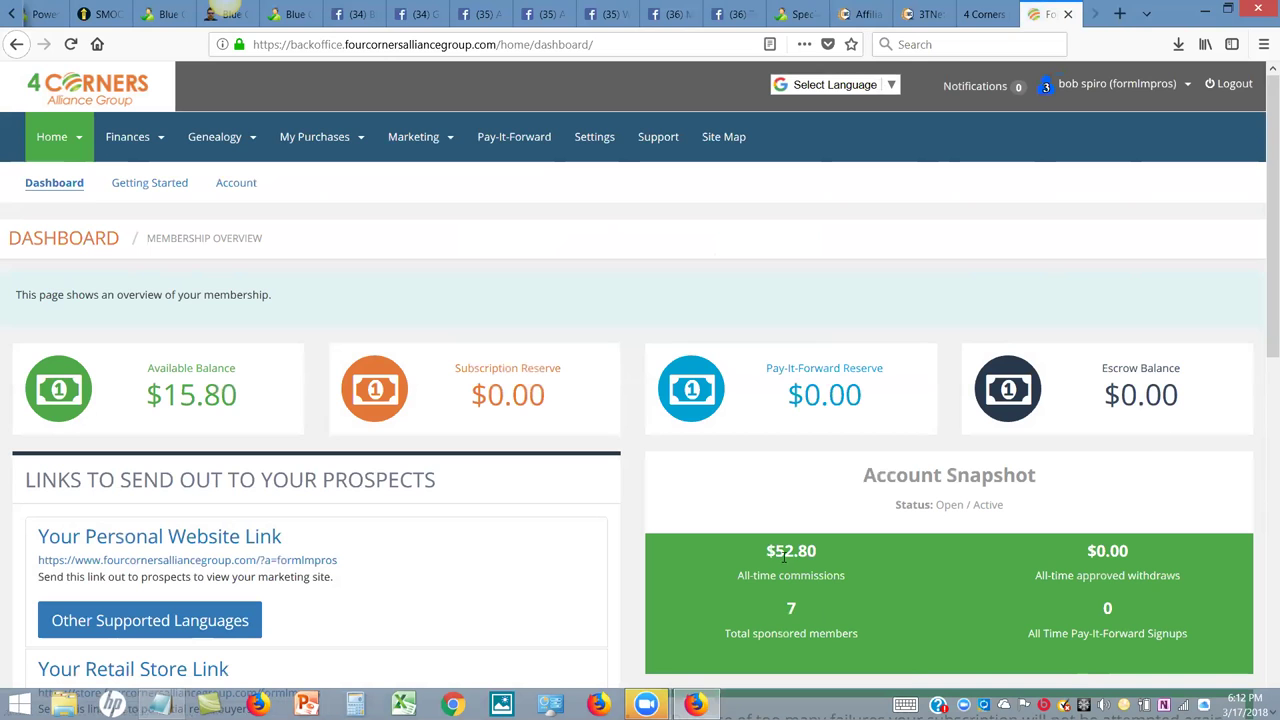
drag(1260, 263, 1260, 367)
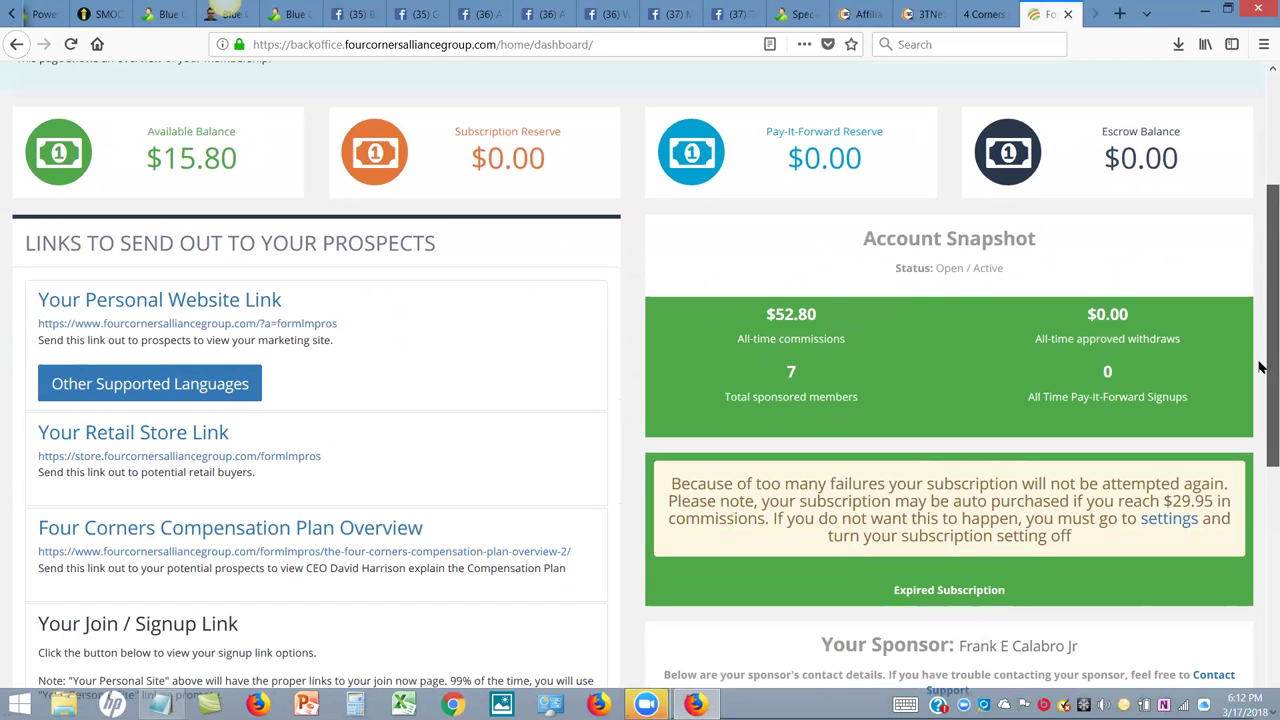
drag(1260, 367, 1260, 296)
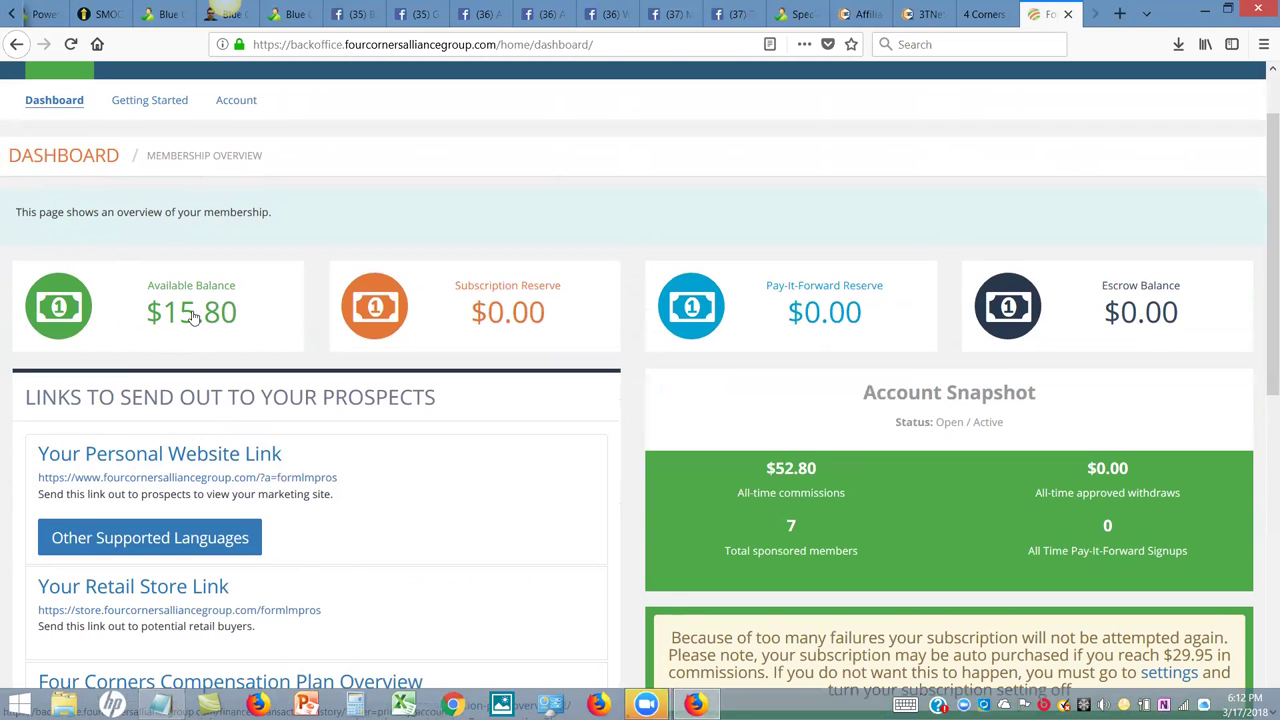
drag(1270, 243, 1270, 171)
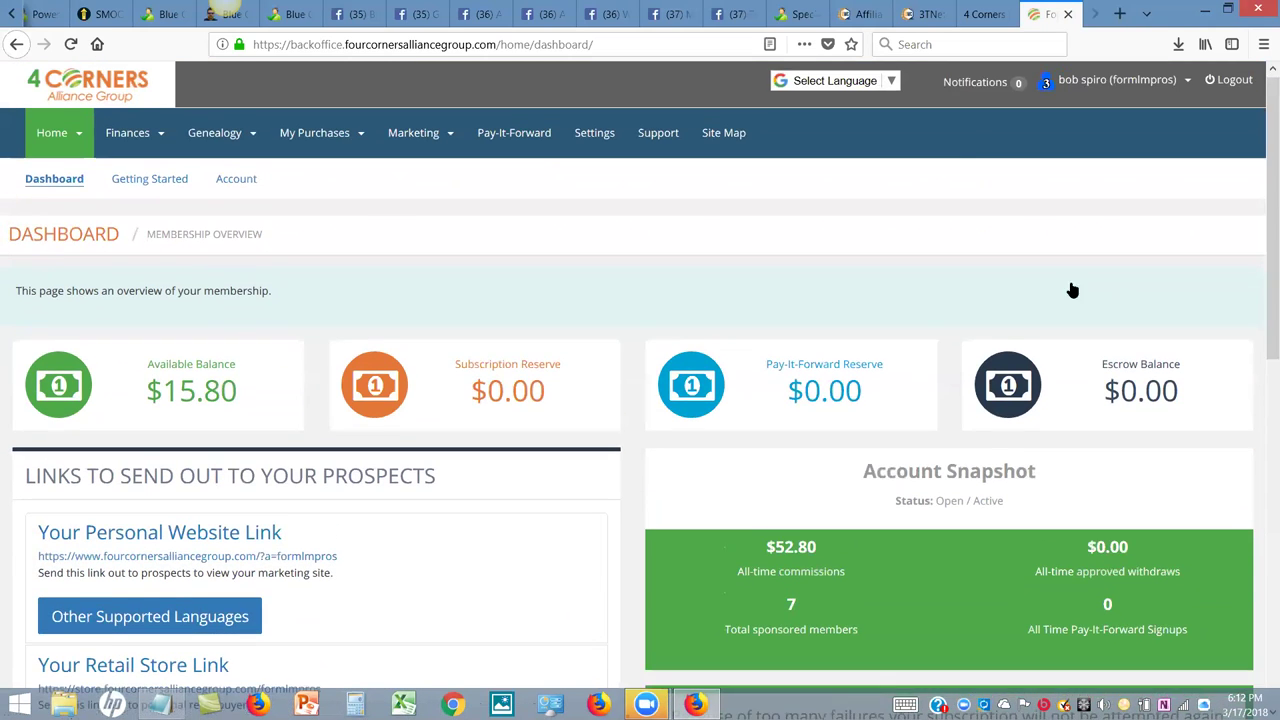
scroll(1263, 87, down, 8)
scroll(1263, 87, up, 8)
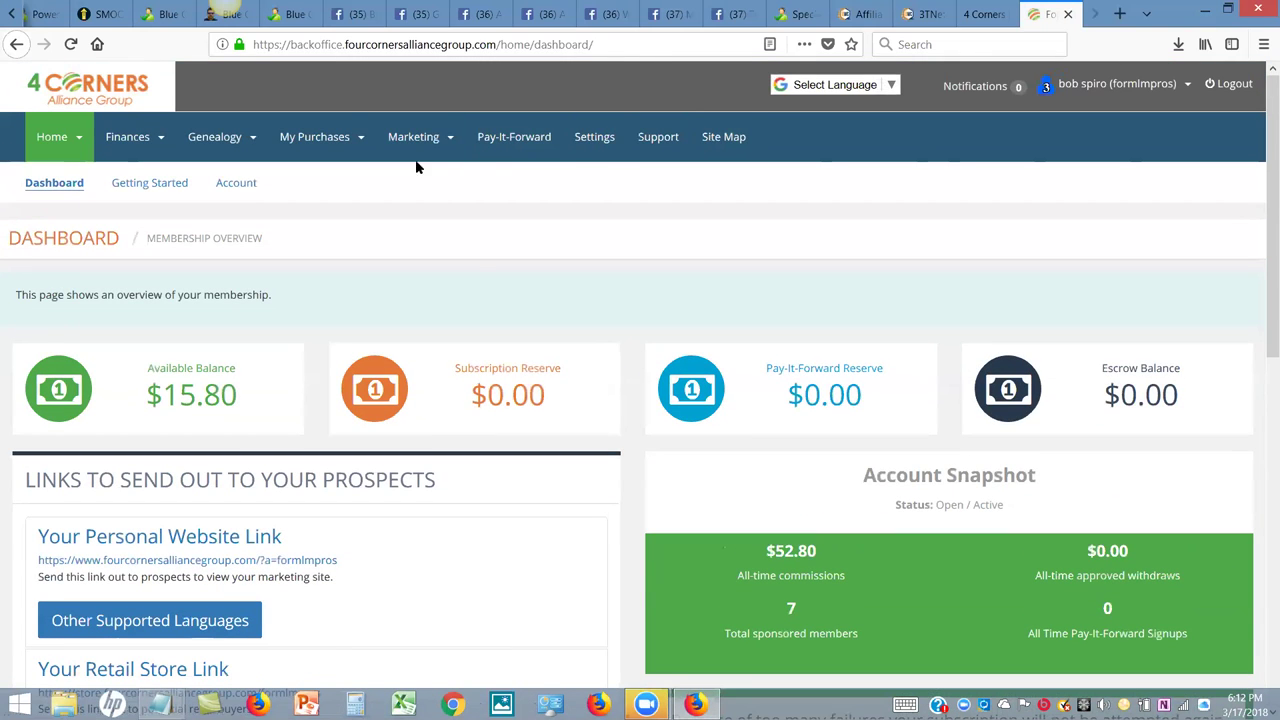
Show the purchased products and open 6EconomicsTheTruthBehindTheSpinEng.pdf from Financial Literacy - 3 in a new tab
click(327, 150)
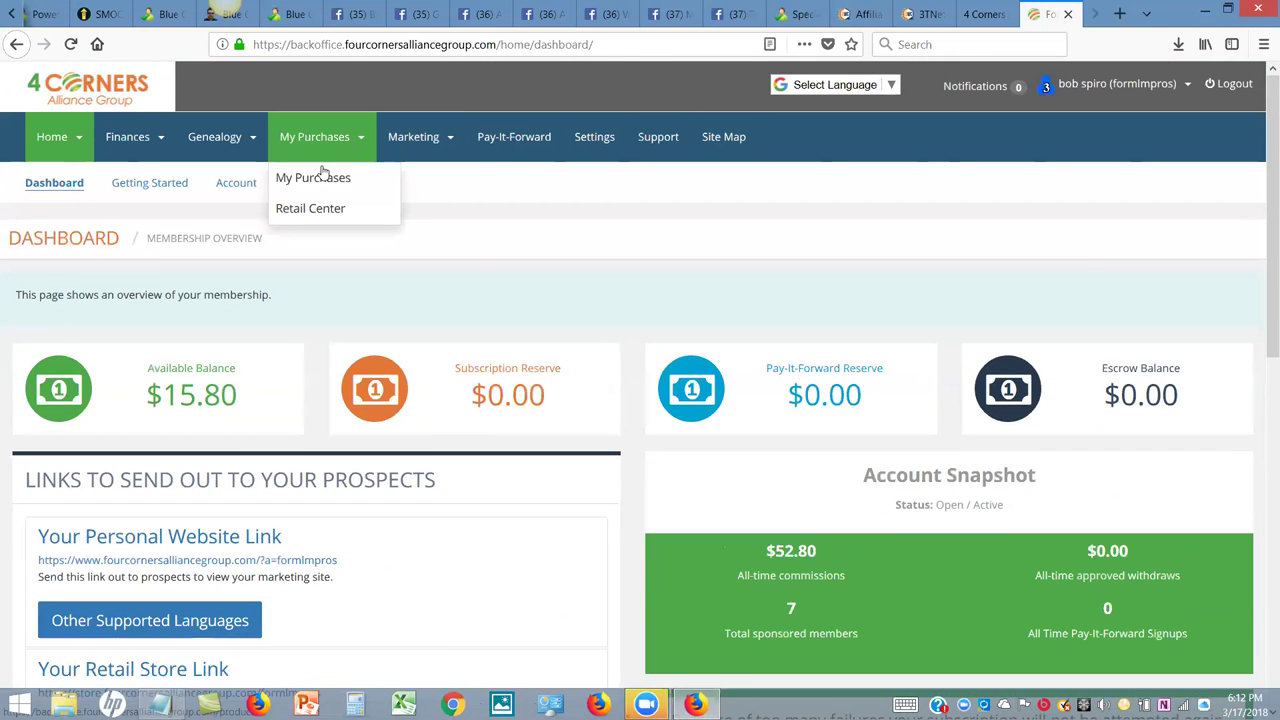
click(323, 177)
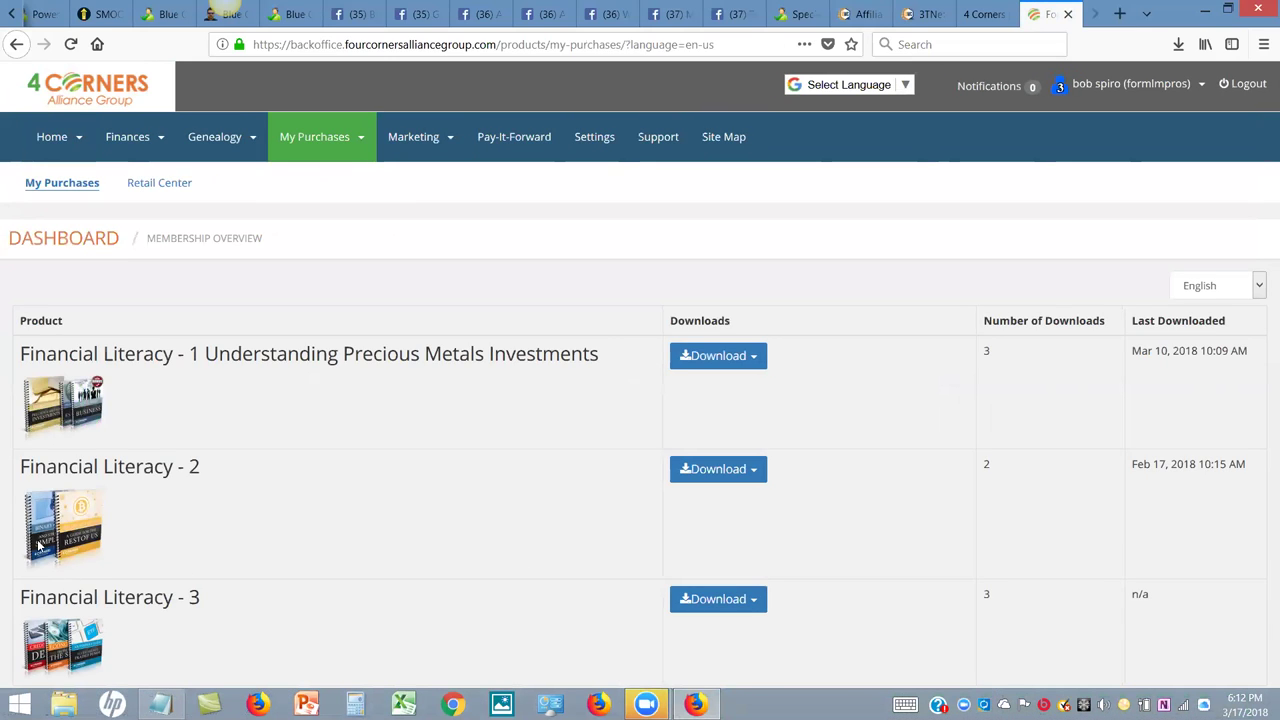
click(754, 604)
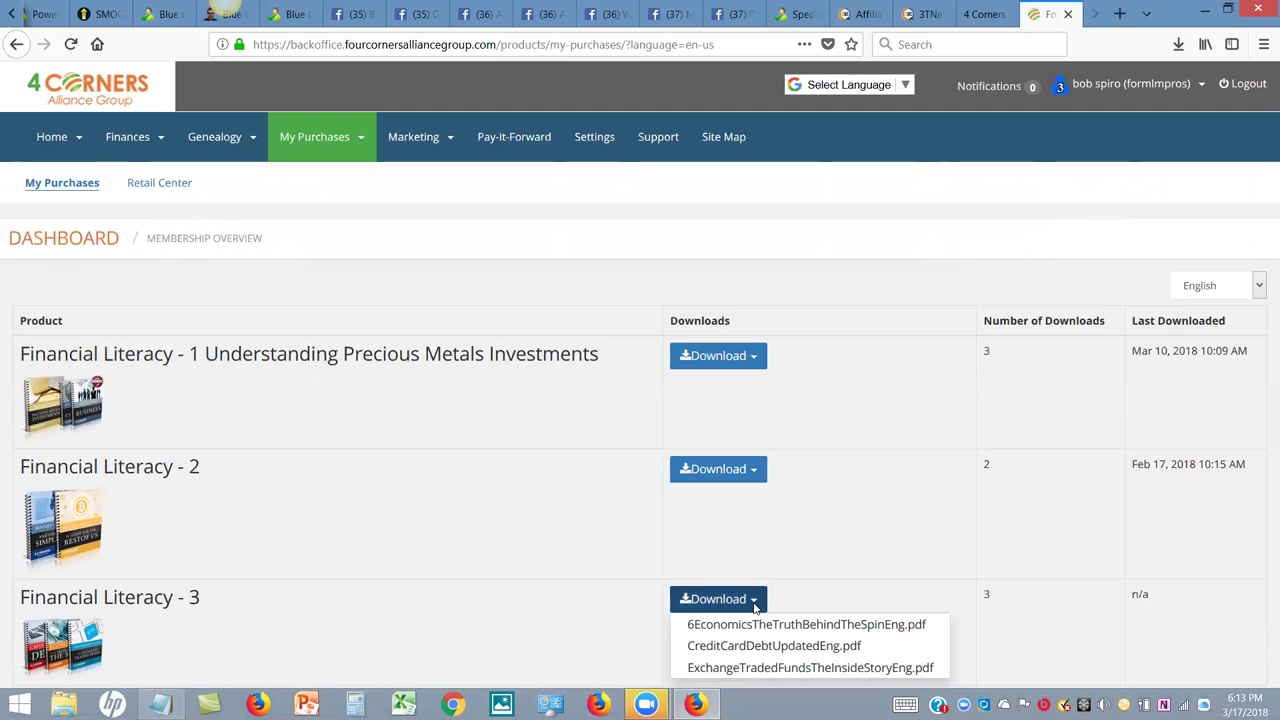
right_click(753, 629)
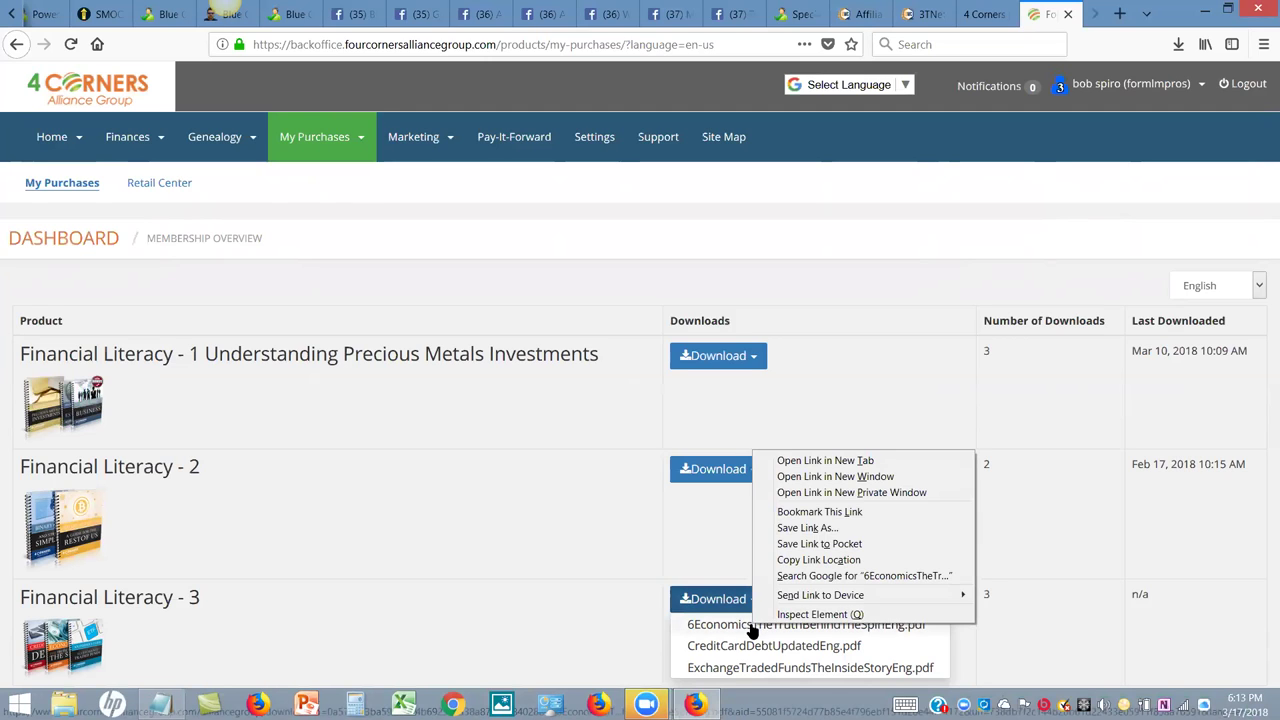
click(804, 465)
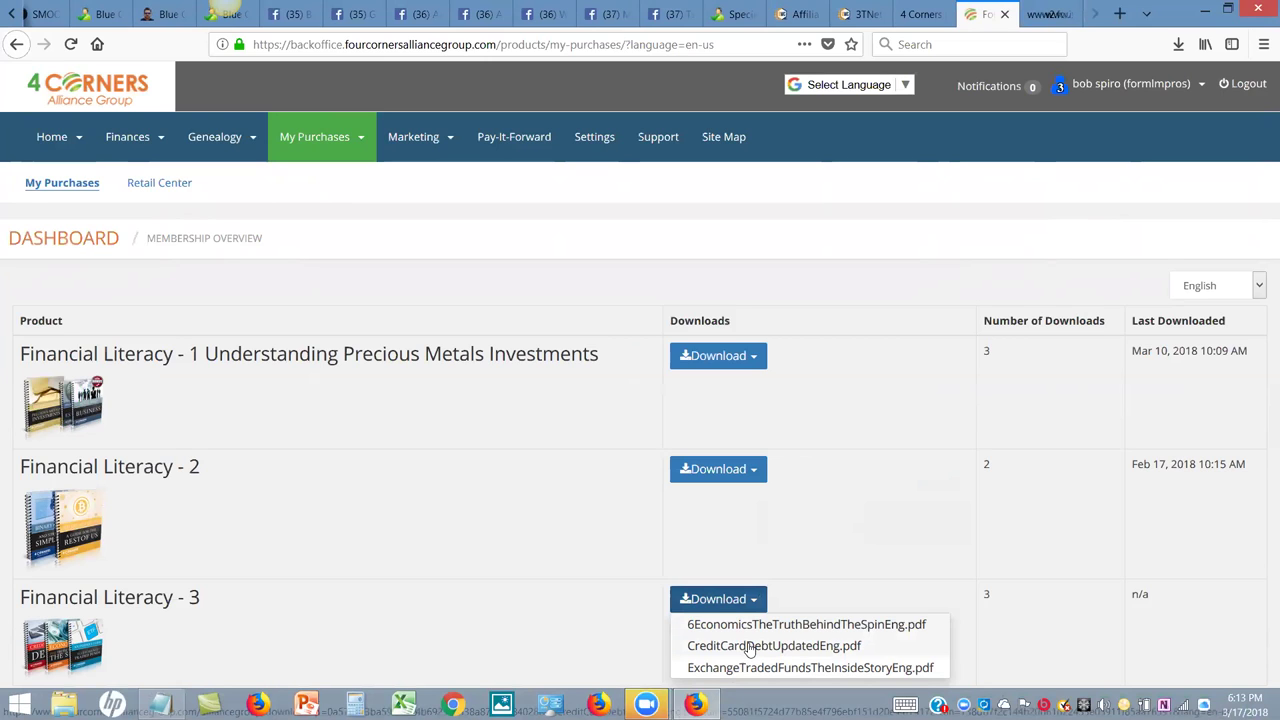
Try to open CreditCardDebtUpdatedEng.pdf and ExchangeTradedFundsTheInsideStoryEng.pdf in new tabs, dismissing each error message
right_click(751, 649)
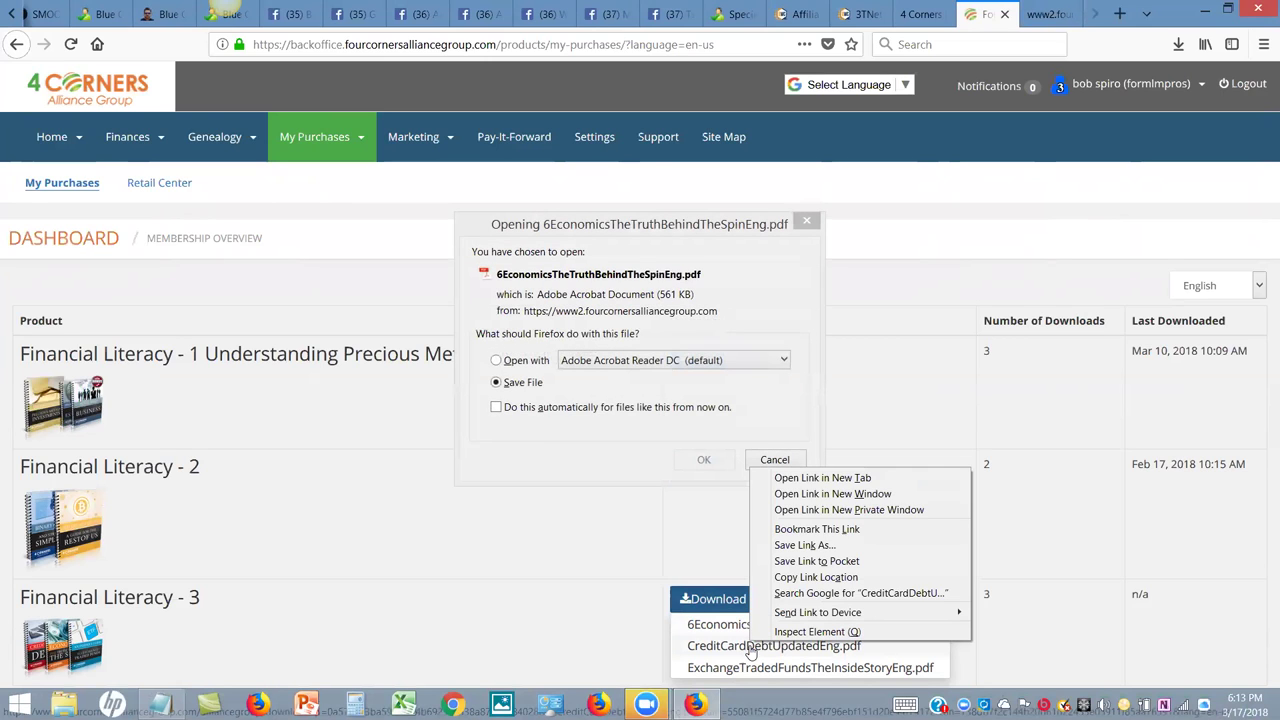
click(830, 485)
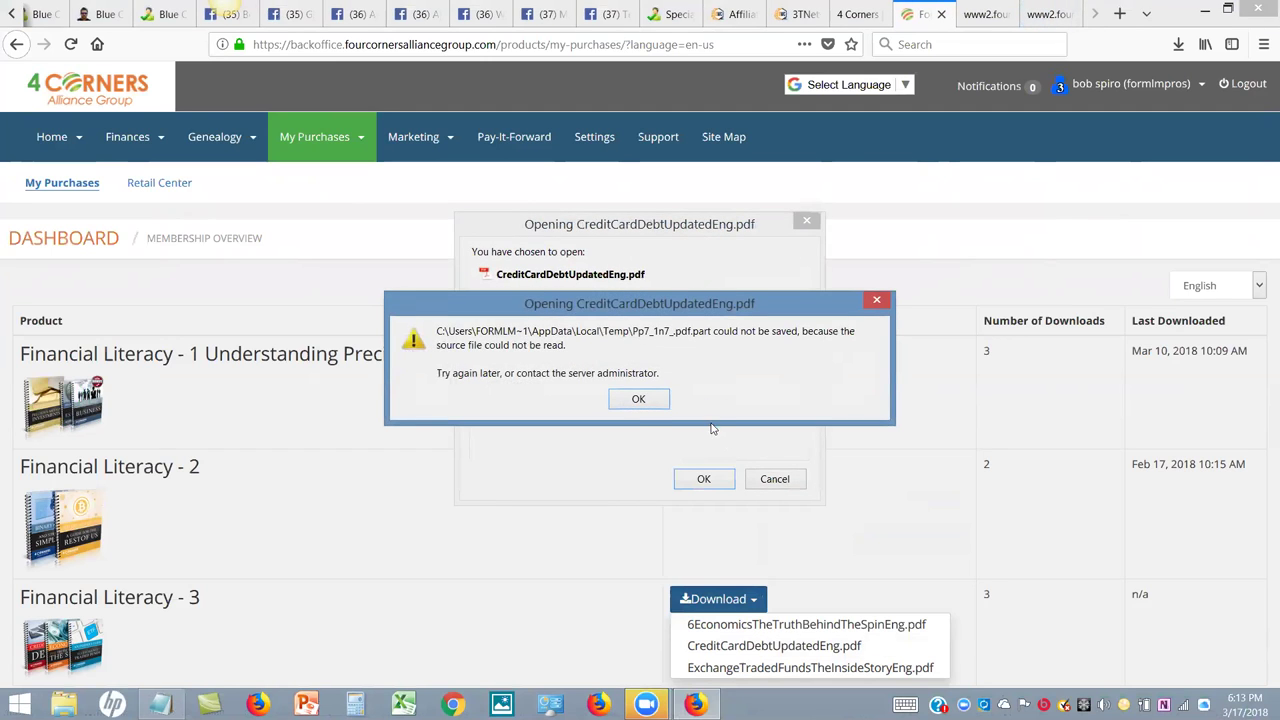
click(638, 399)
right_click(776, 675)
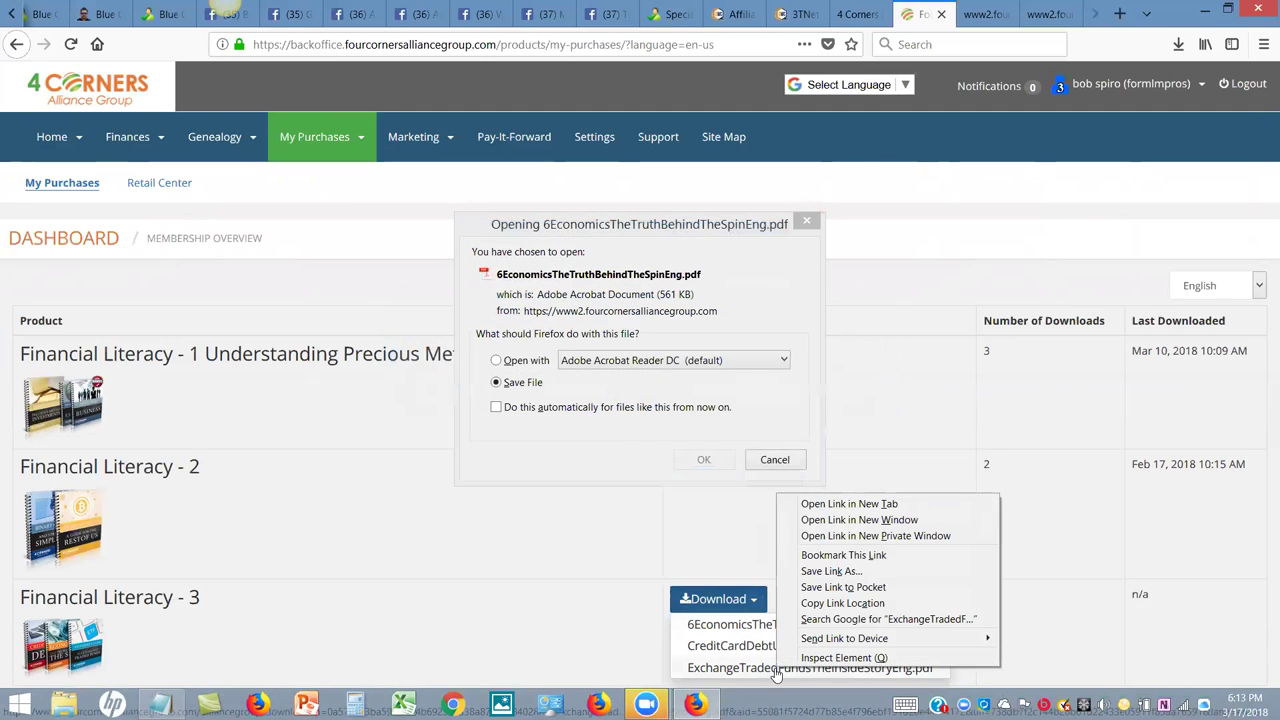
click(811, 503)
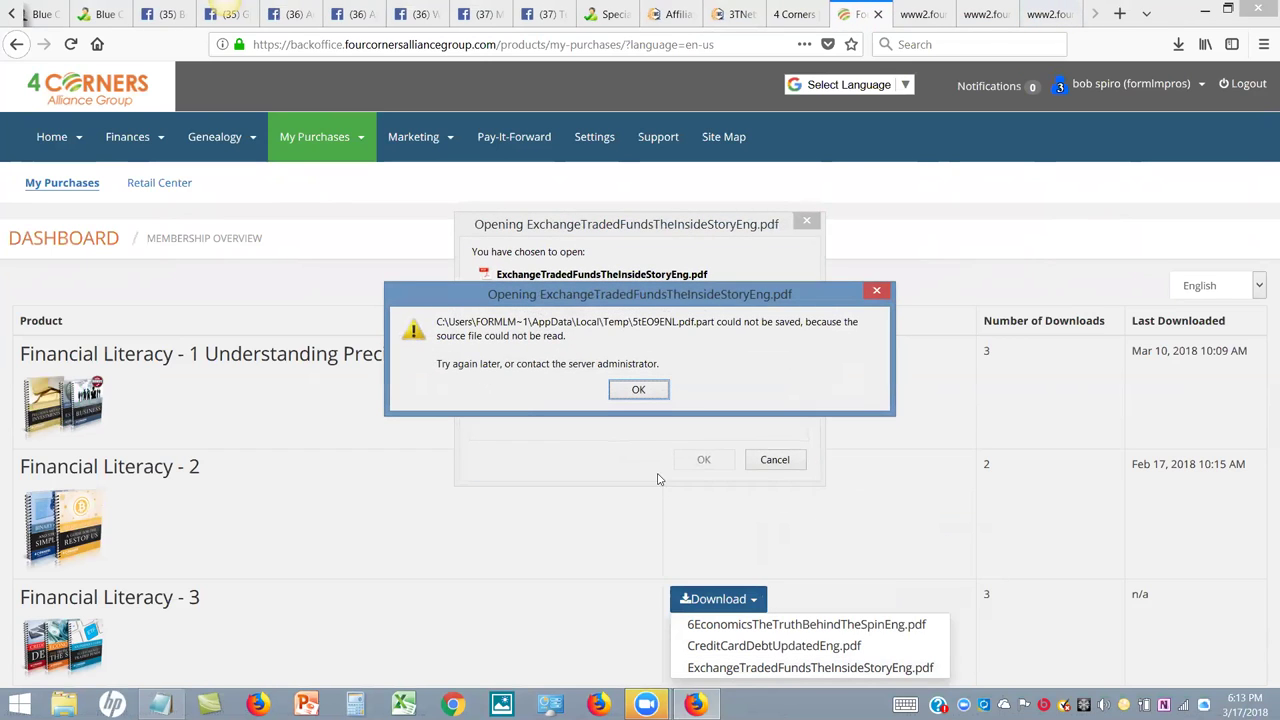
click(632, 392)
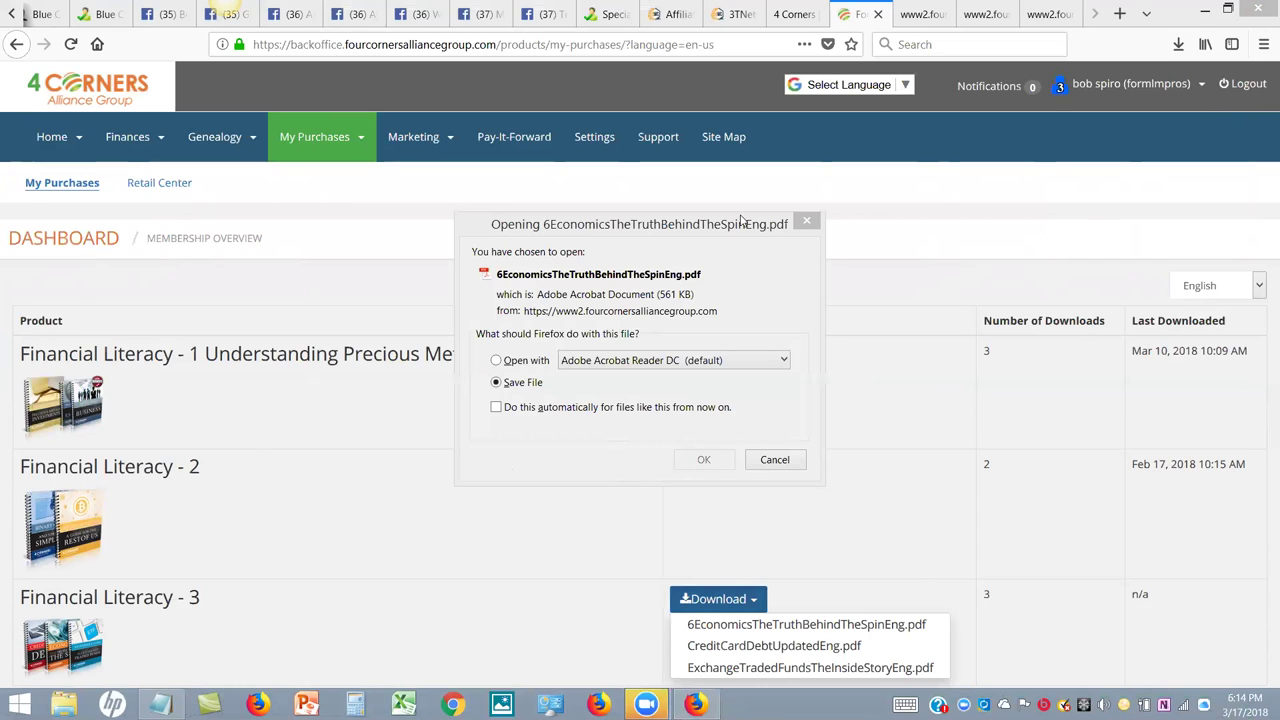
Open the 6EconomicsTheTruthBehindTheSpinEng.pdf download with Adobe Acrobat Reader DC, skim its cover page, and minimize the reader
click(930, 16)
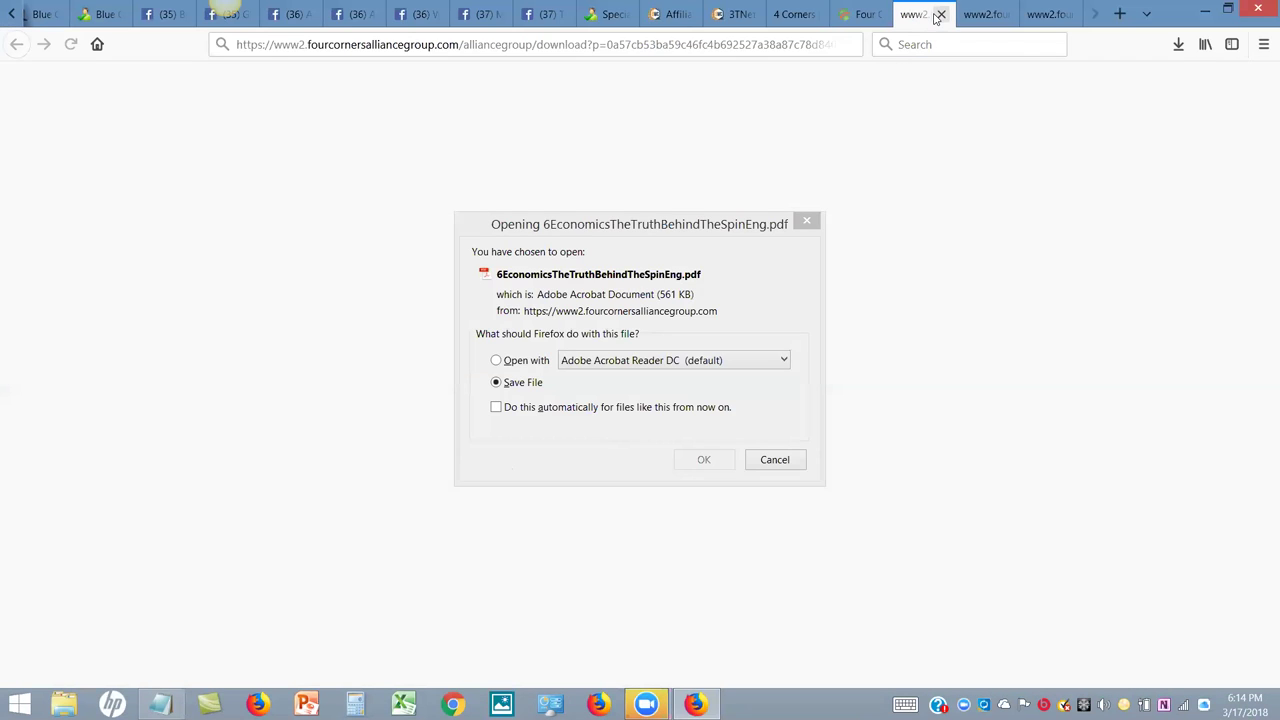
click(497, 362)
click(703, 461)
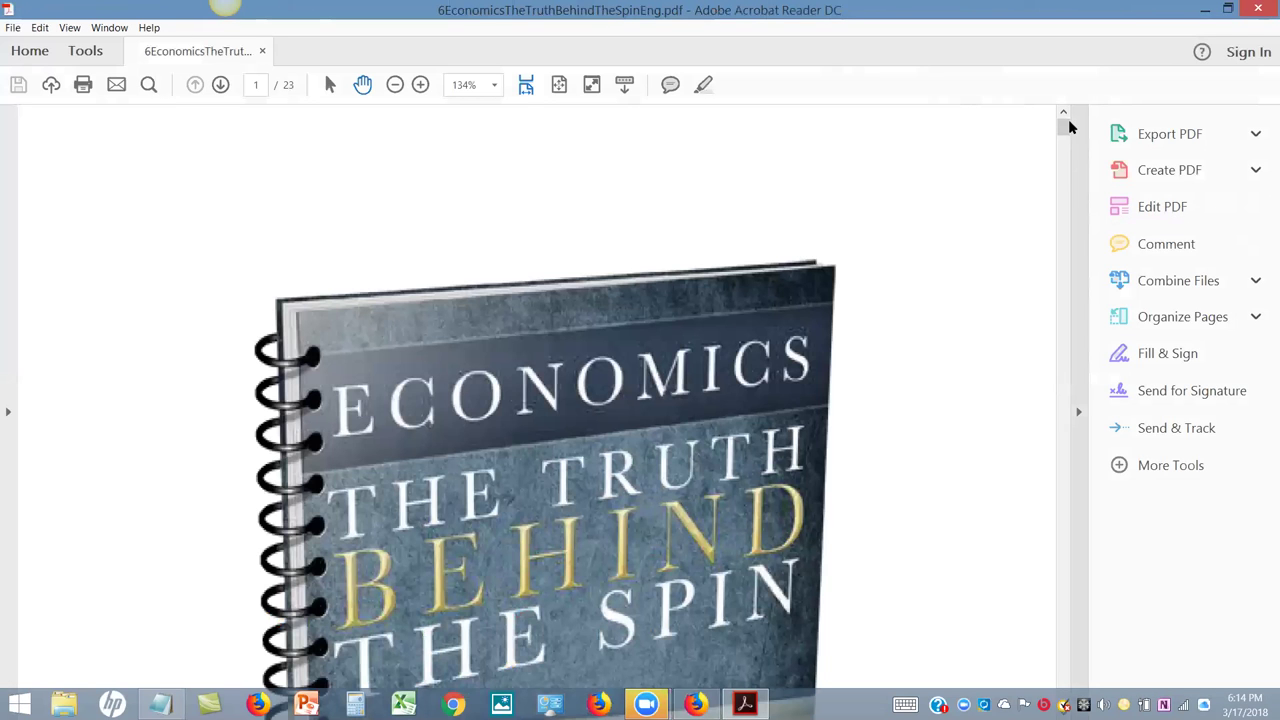
scroll(1064, 133, down, 10)
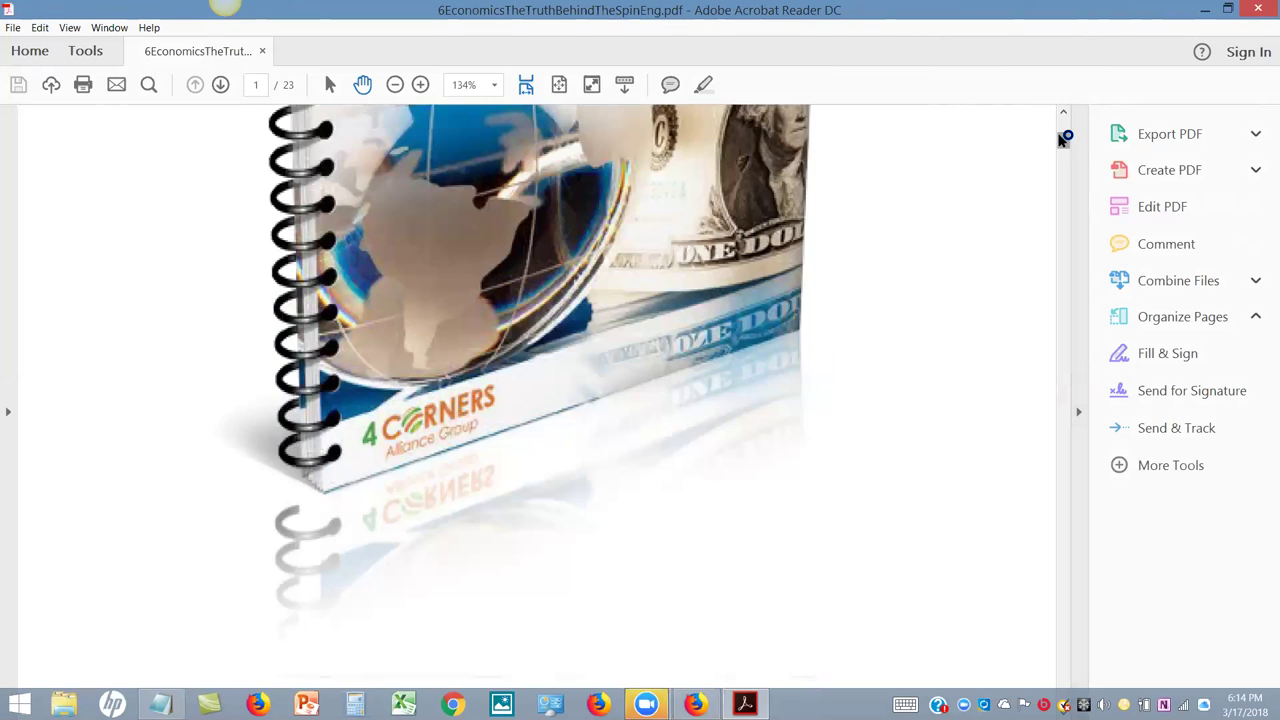
scroll(1066, 133, up, 5)
scroll(1066, 133, down, 6)
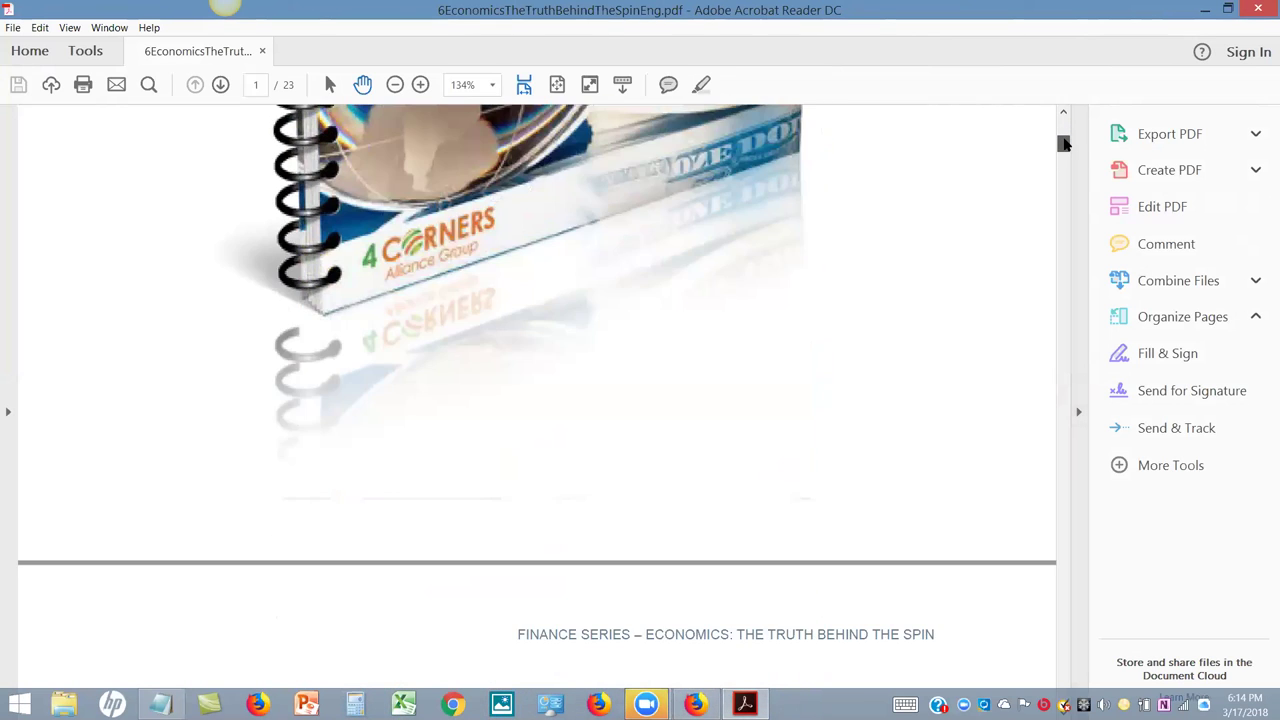
drag(1064, 143, 1063, 120)
click(1207, 10)
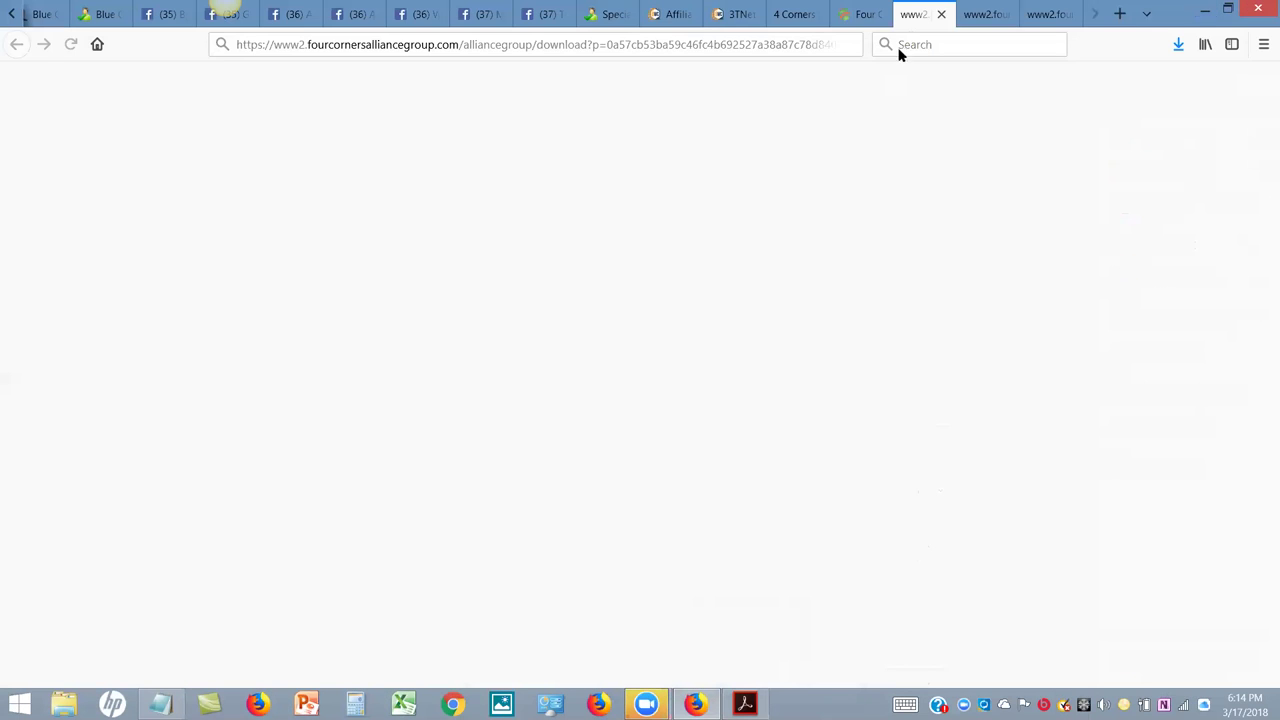
Go back to the 4 Corners member dashboard and examine its table of the top 10 fastest growing countries
click(979, 16)
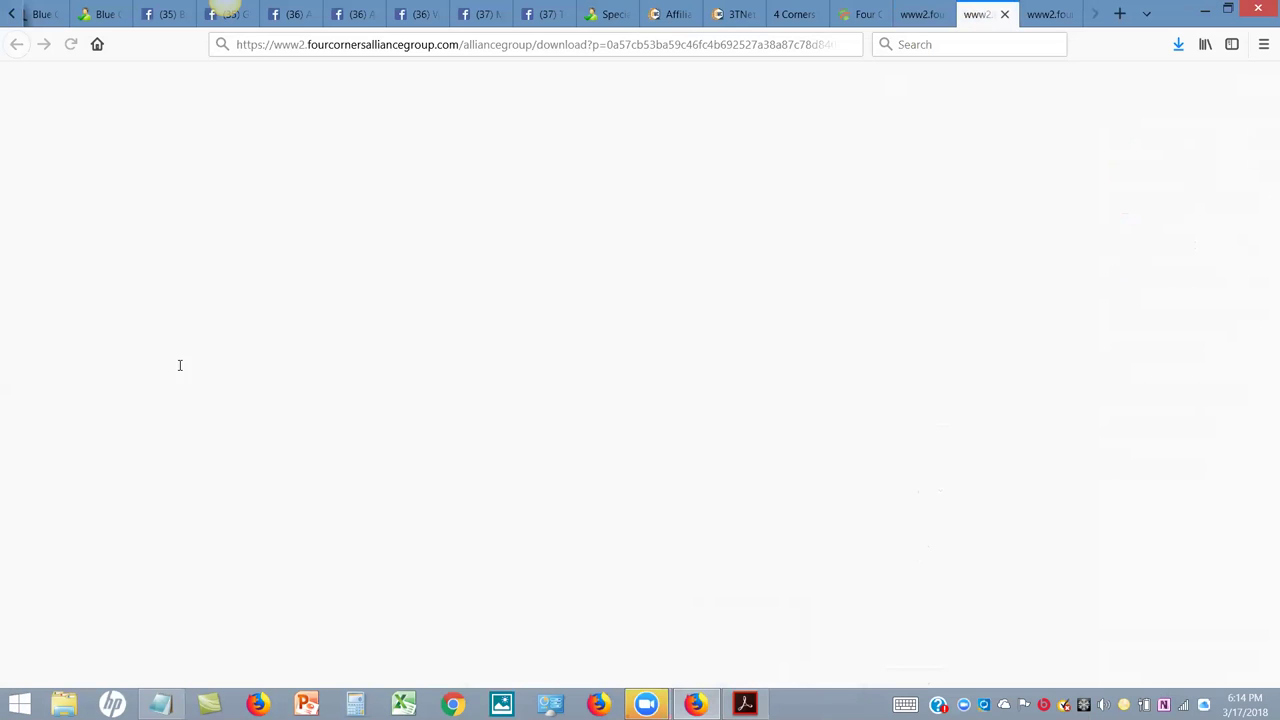
click(787, 16)
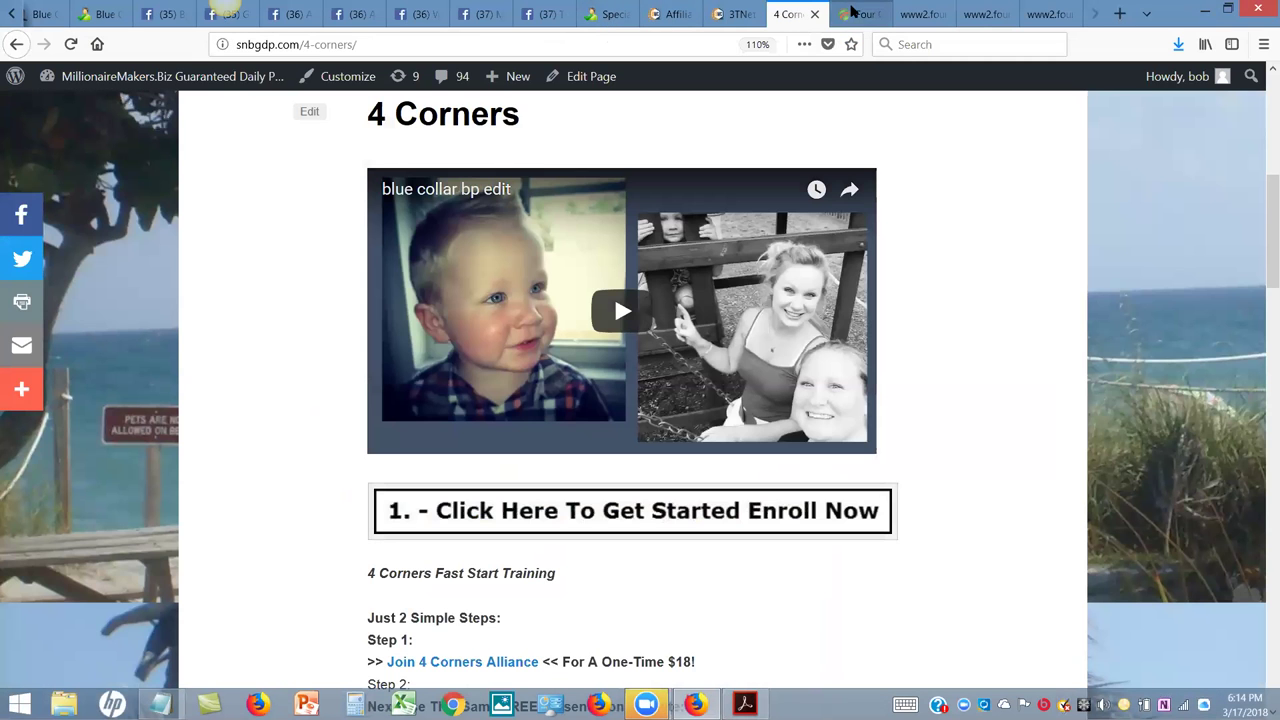
click(846, 15)
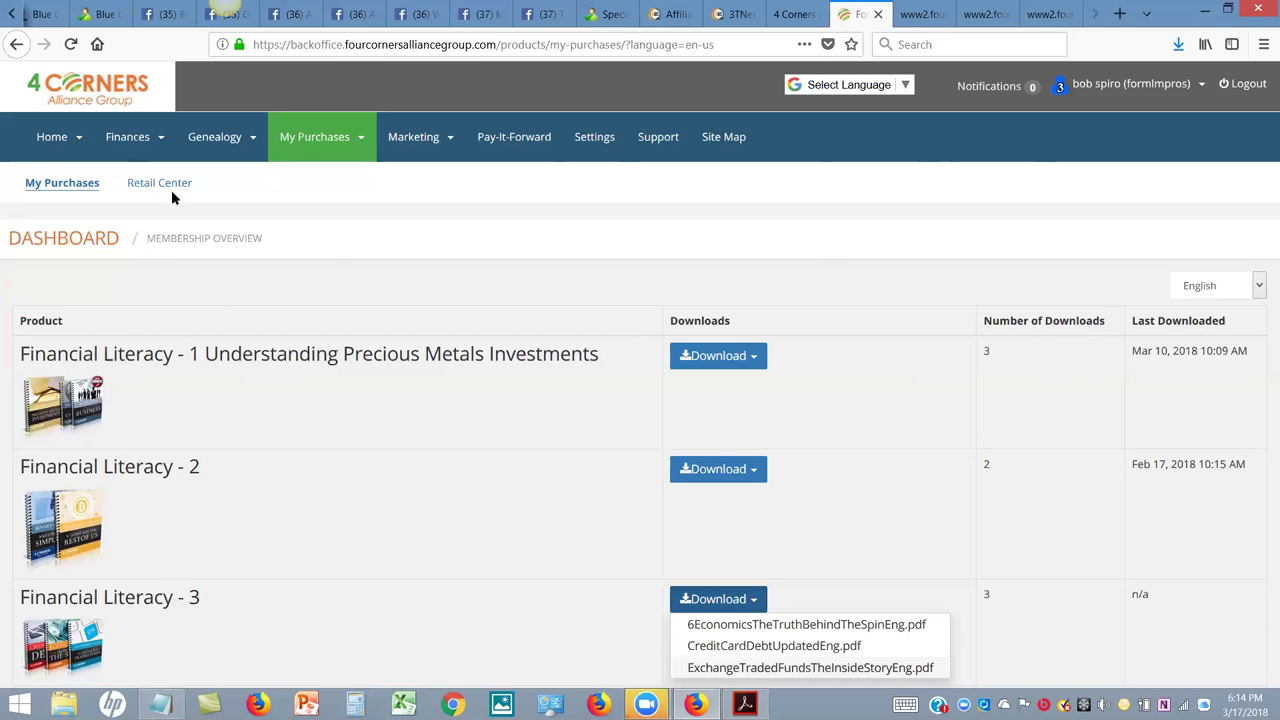
click(60, 143)
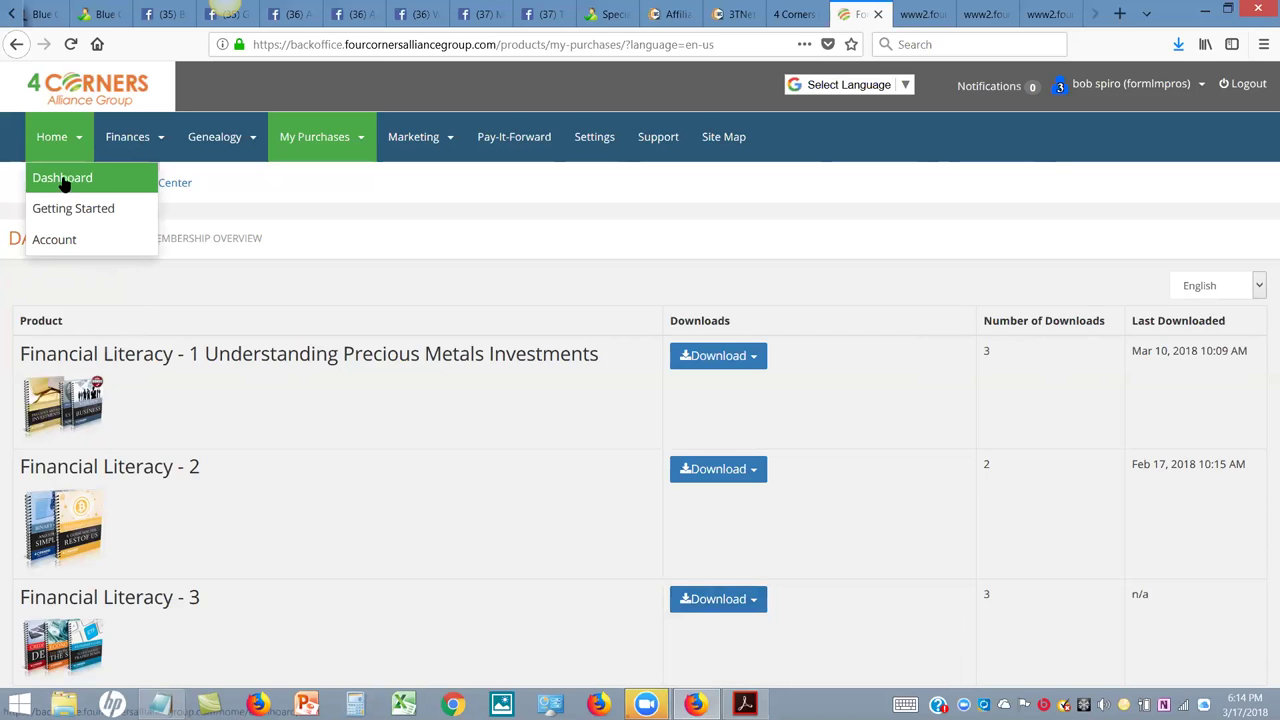
click(62, 180)
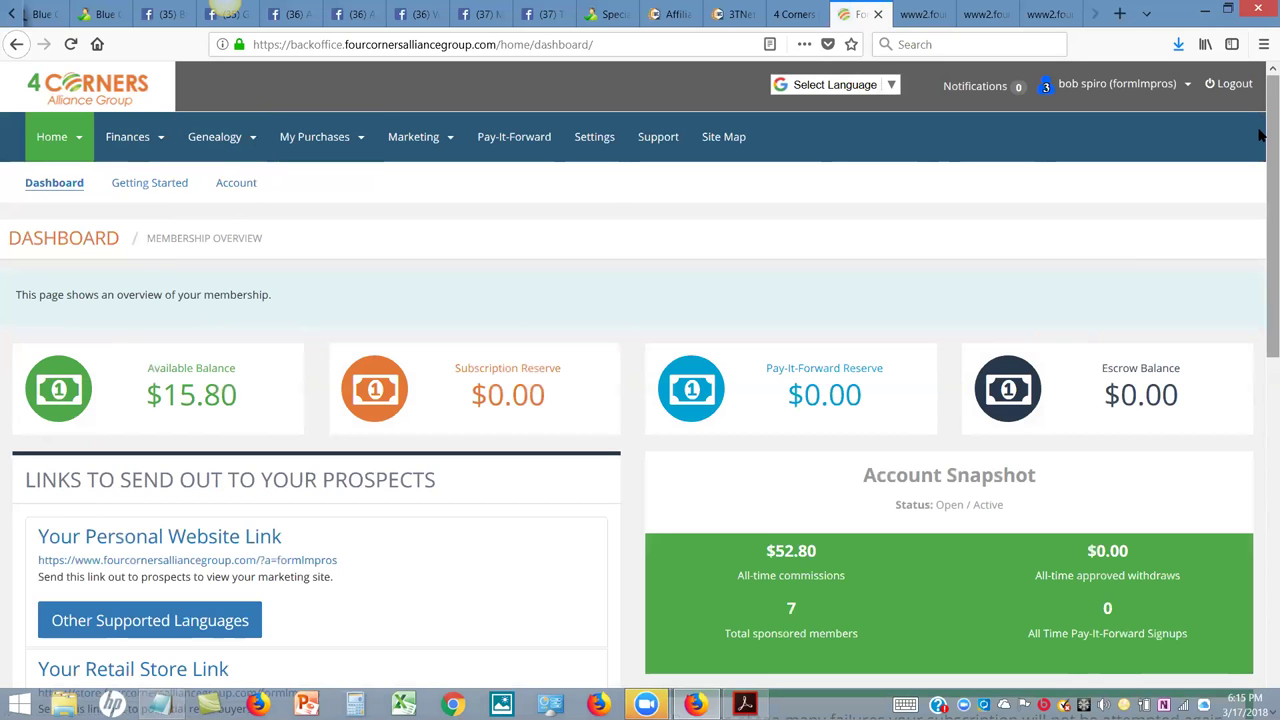
drag(1260, 131, 1260, 523)
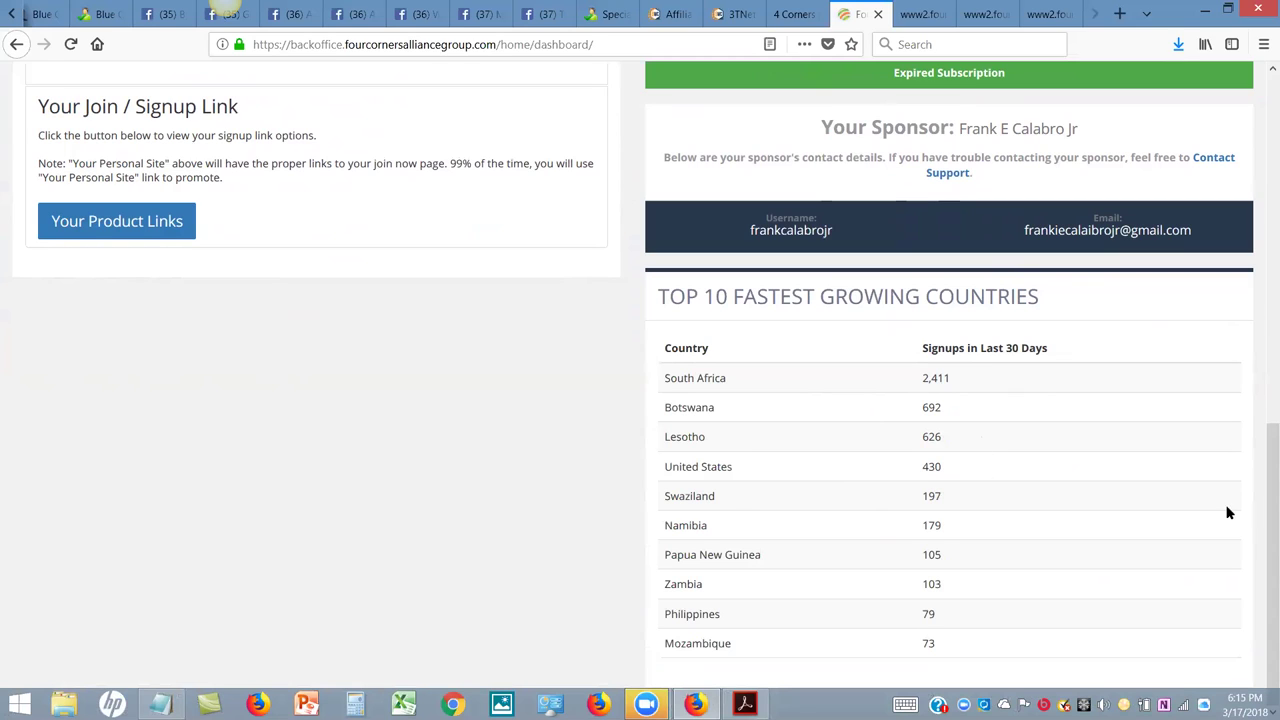
Show the list of personally sponsored members from the genealogy section of the 4 Corners back office
drag(1260, 490, 1267, 271)
scroll(1267, 271, up, 5)
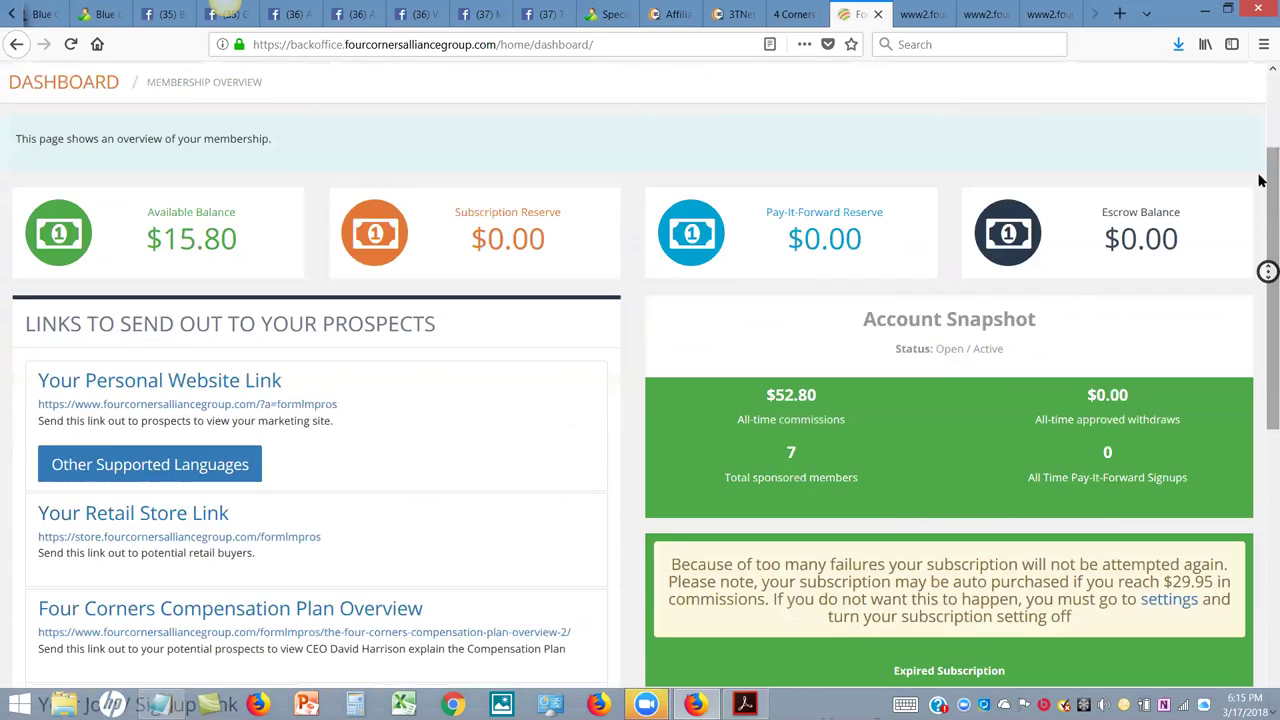
click(280, 363)
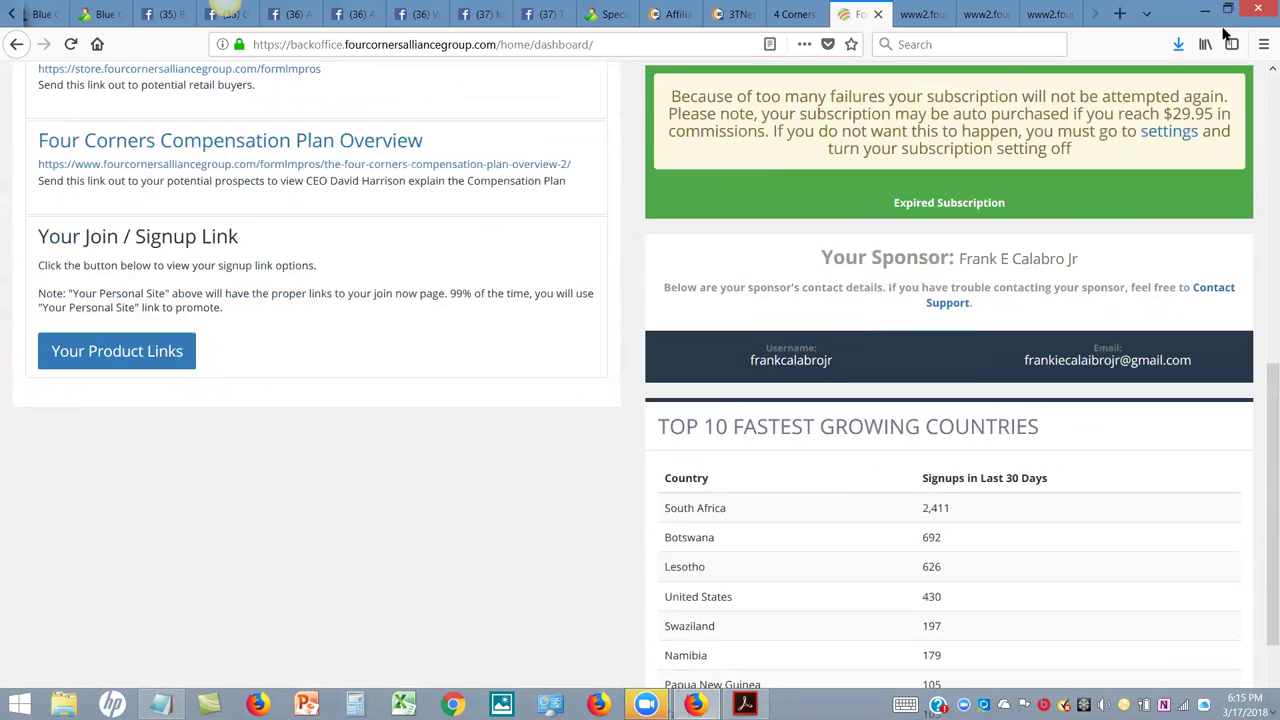
scroll(280, 363, up, 2)
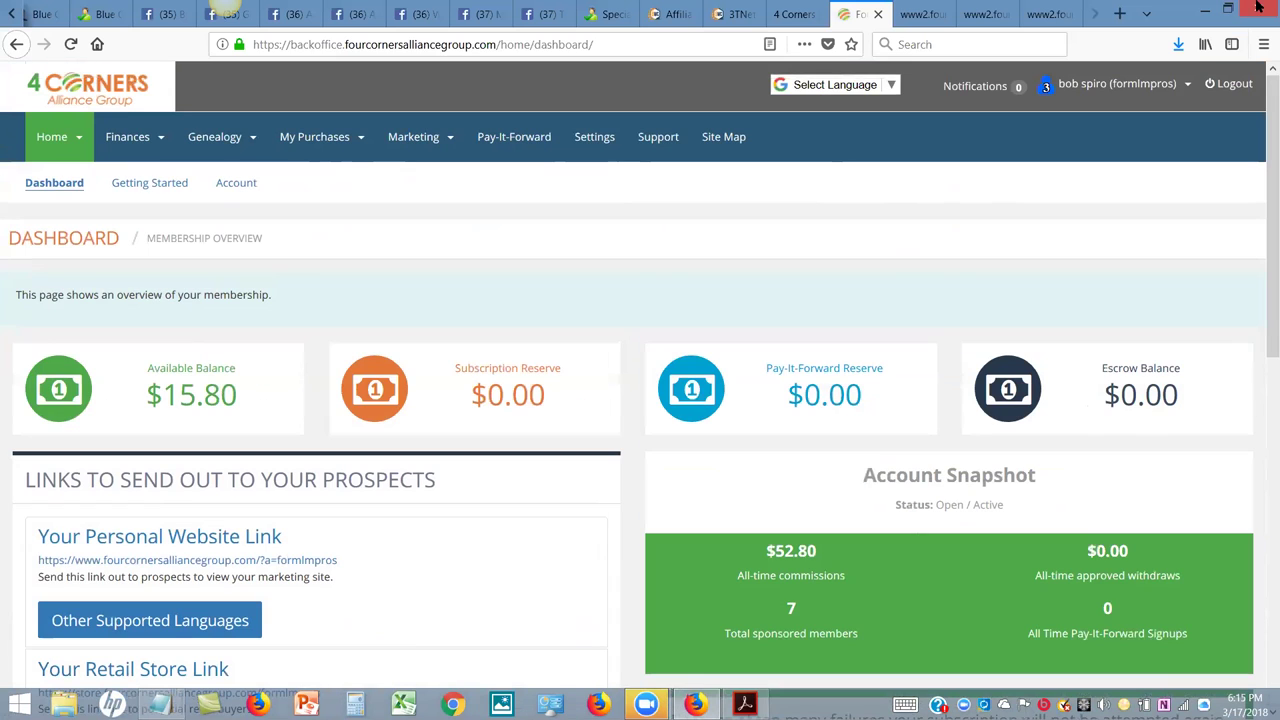
click(239, 148)
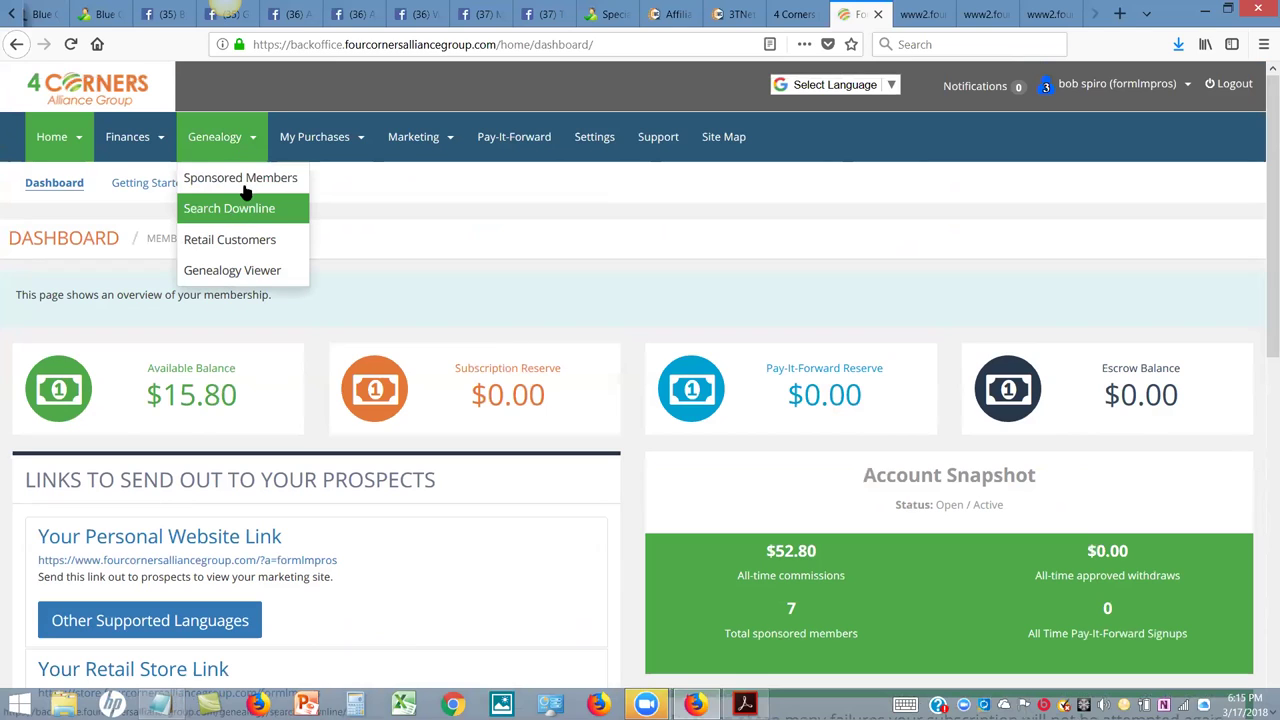
click(245, 181)
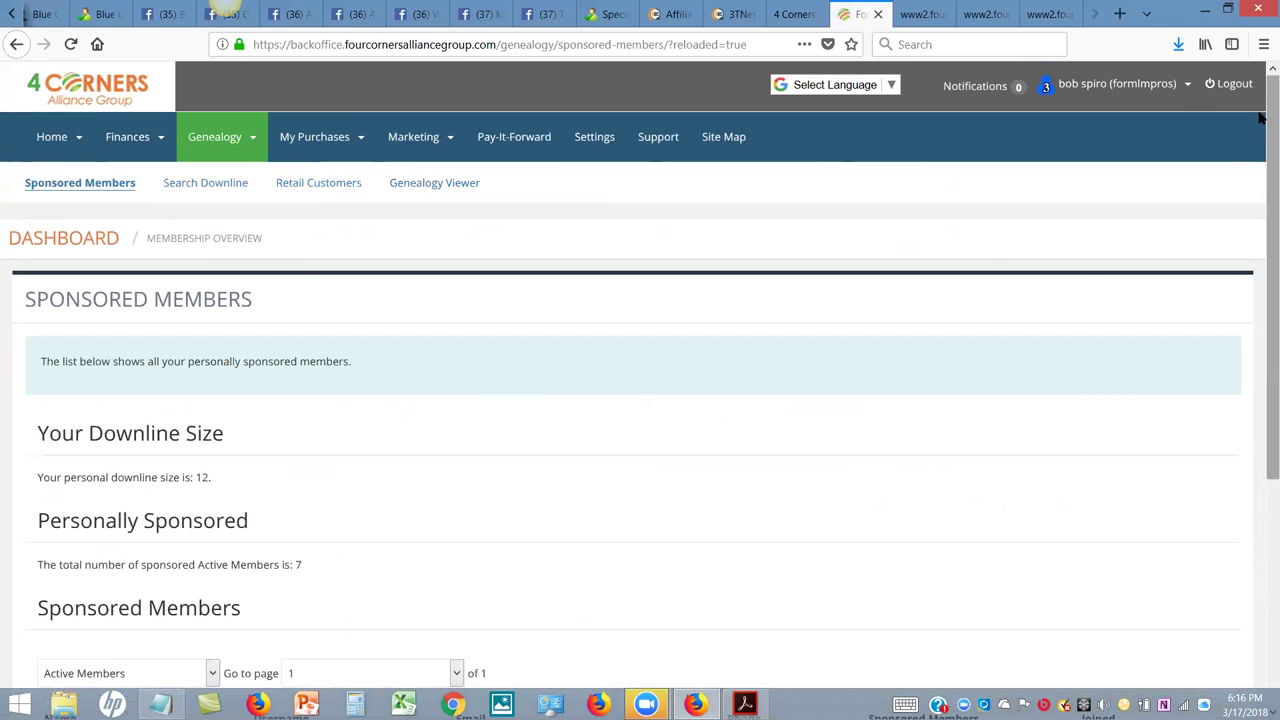
Review the active sponsored members and switch the list's filter to View All
drag(1259, 117, 1260, 378)
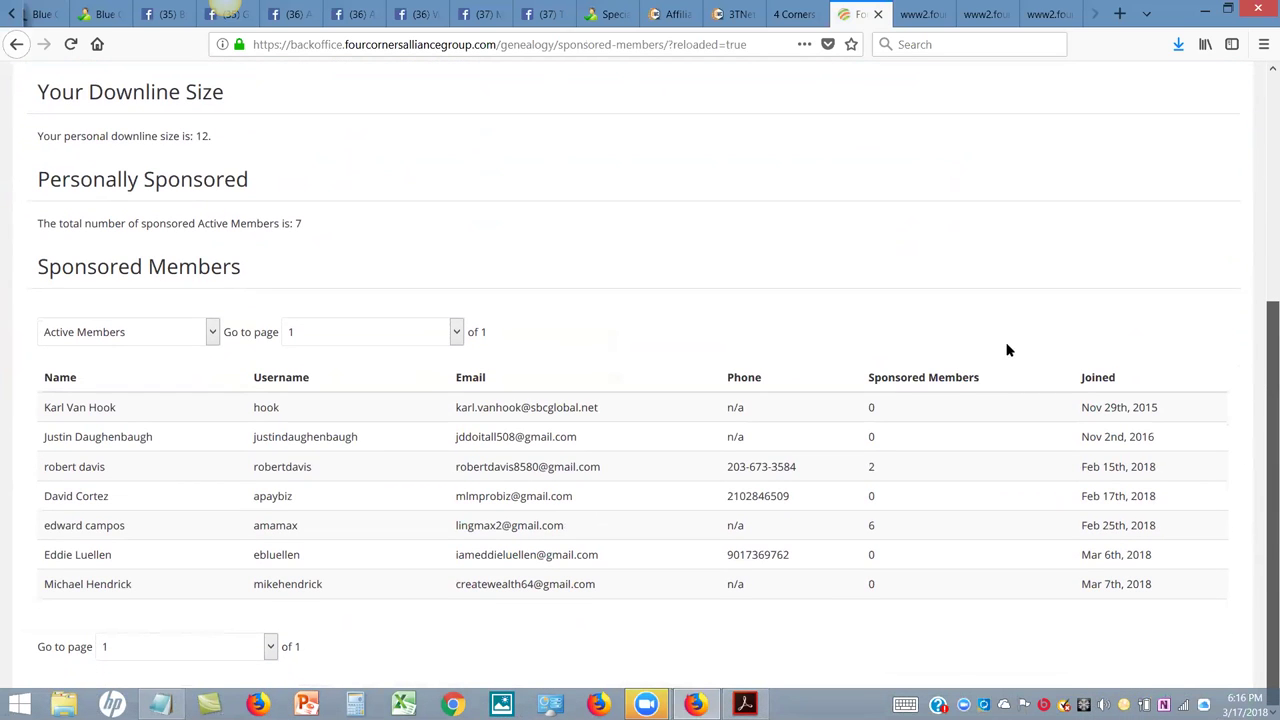
click(208, 334)
click(145, 357)
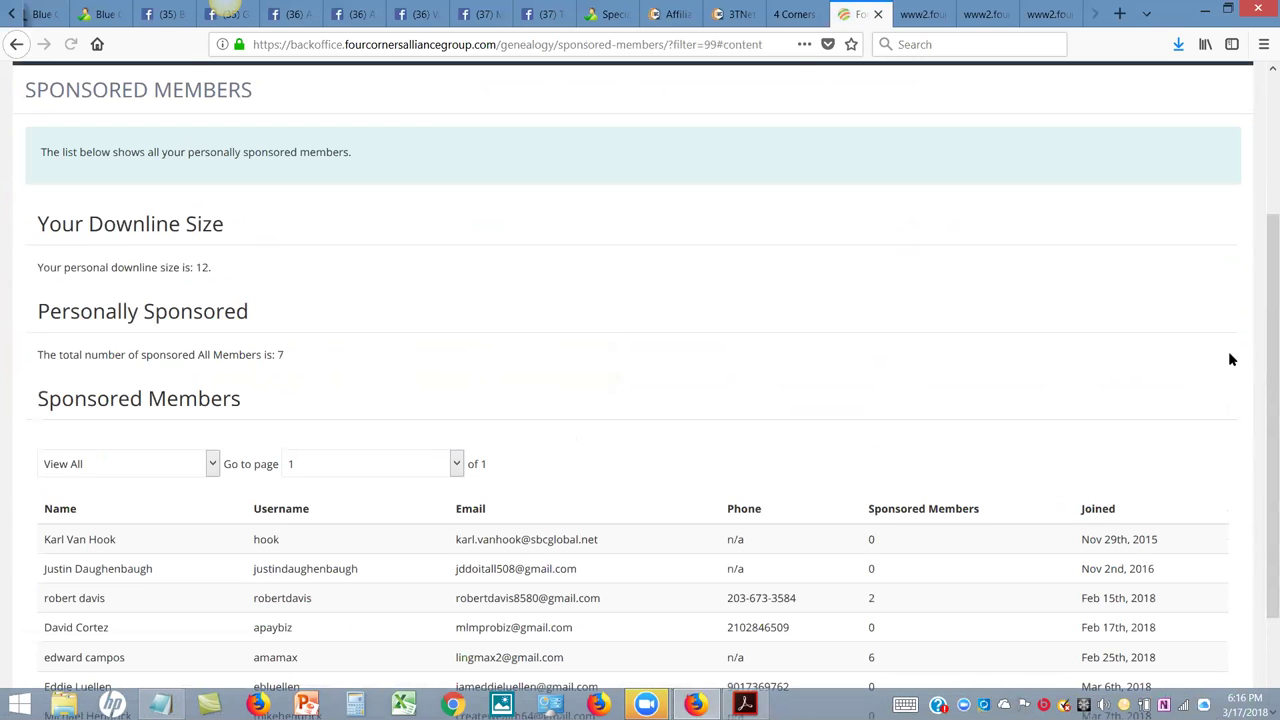
Open the Genealogy Viewer and examine the downline tree, including the members placed under each first-level position
drag(1260, 246, 1260, 100)
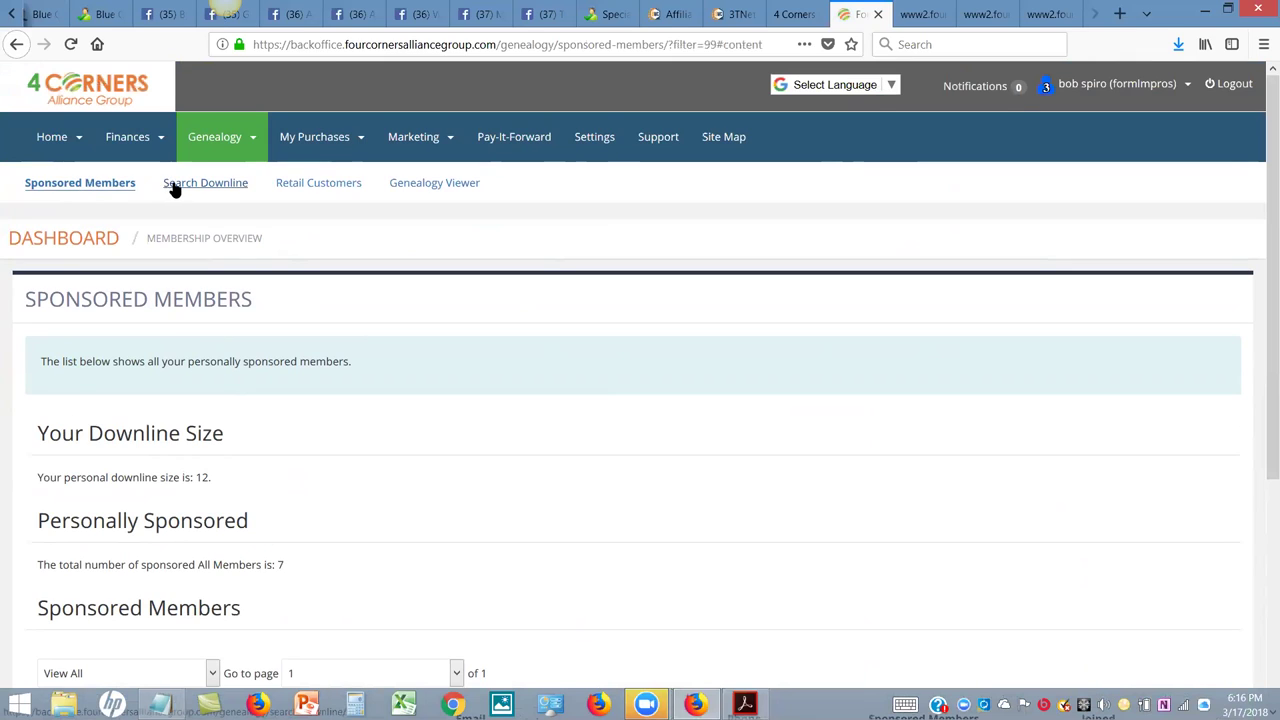
click(428, 192)
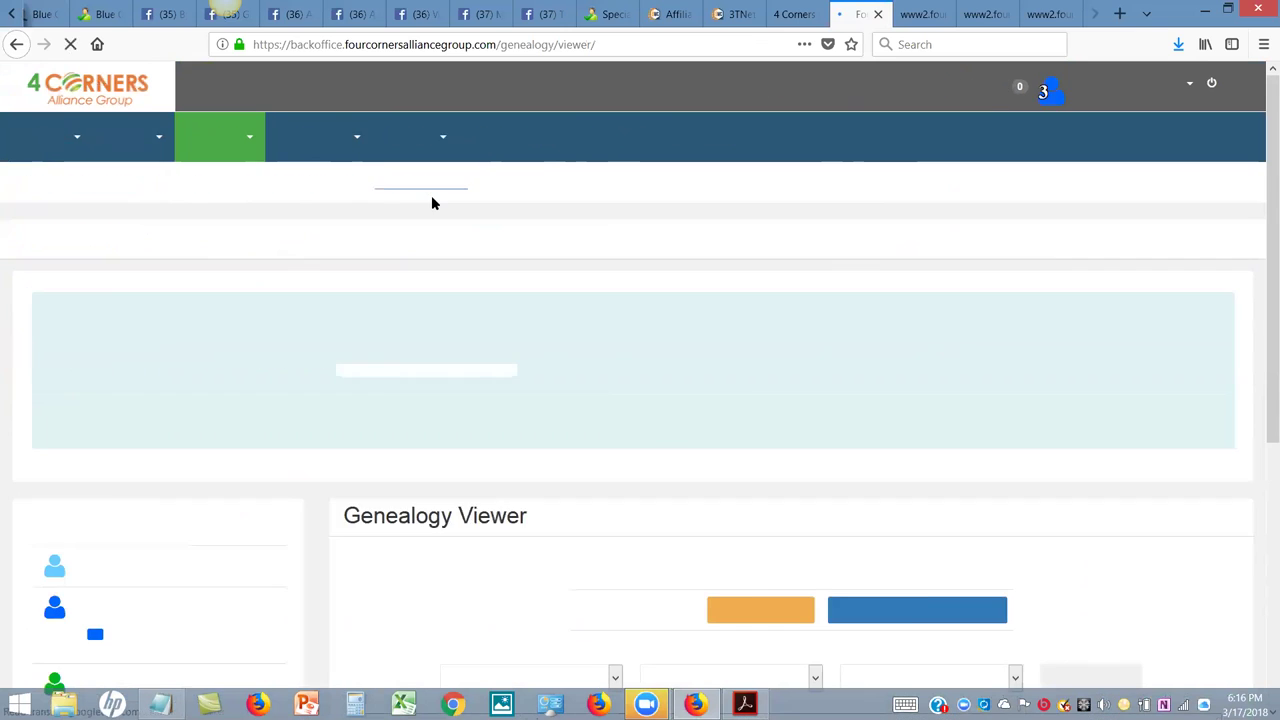
drag(1262, 117, 830, 551)
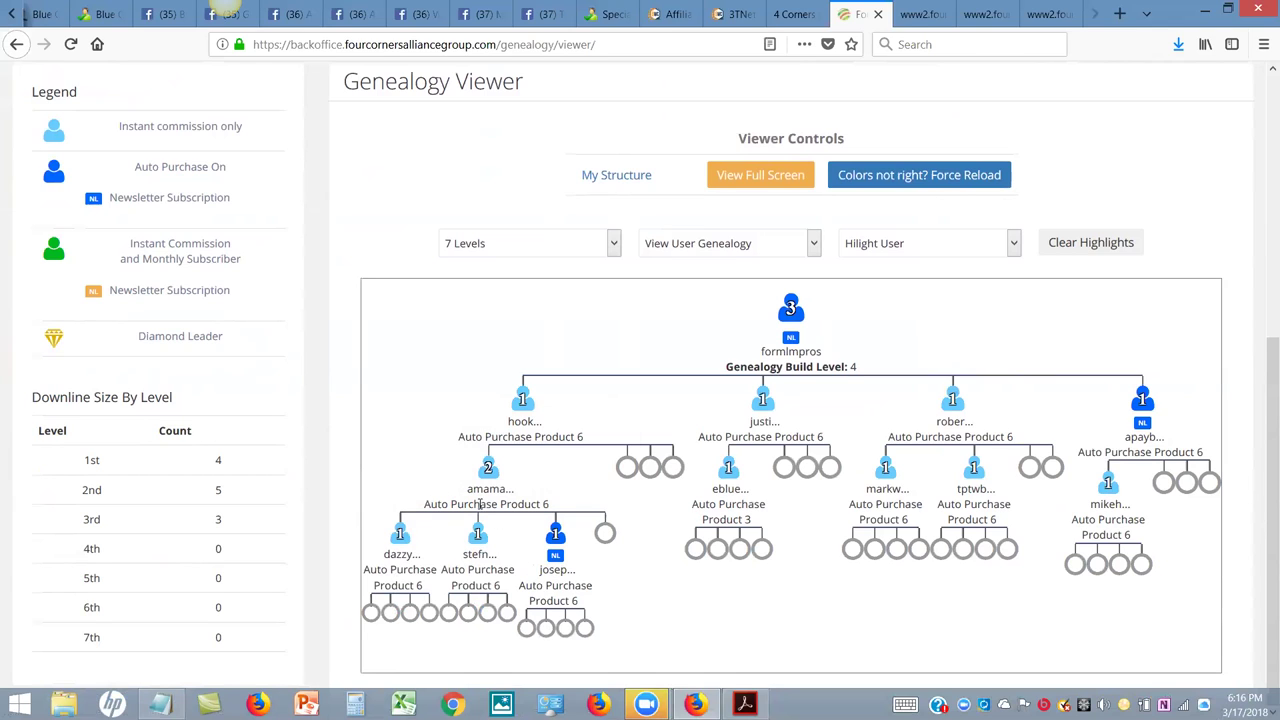
mouse_move(484, 481)
mouse_move(1013, 482)
mouse_move(1110, 500)
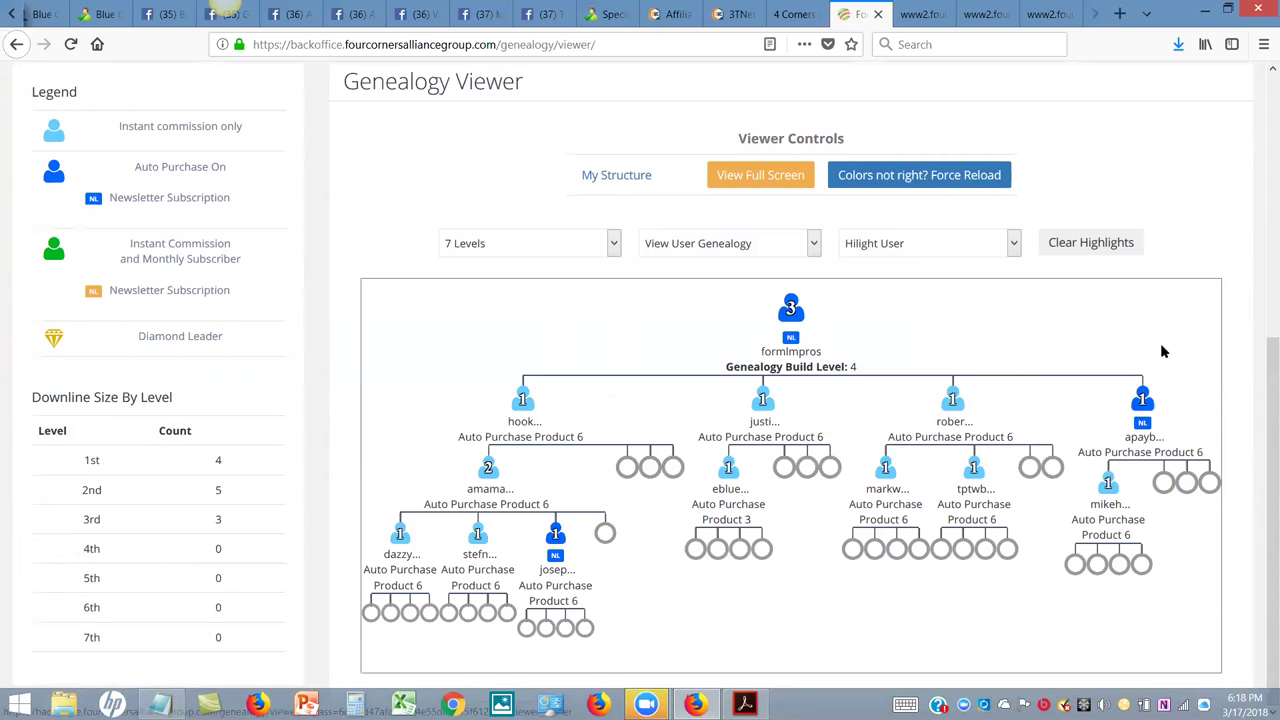
mouse_move(1145, 412)
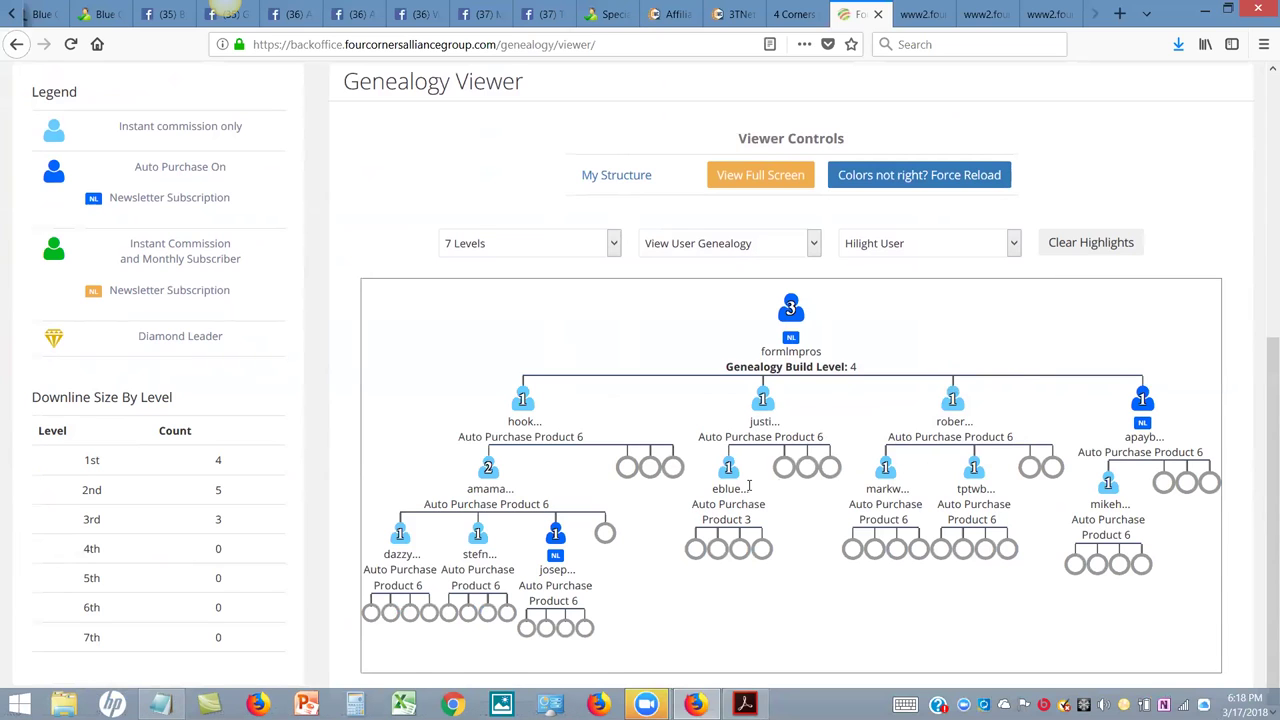
mouse_move(730, 478)
Leave the Genealogy Viewer and show the list of purchased Financial Literacy products
scroll(1260, 210, up, 3)
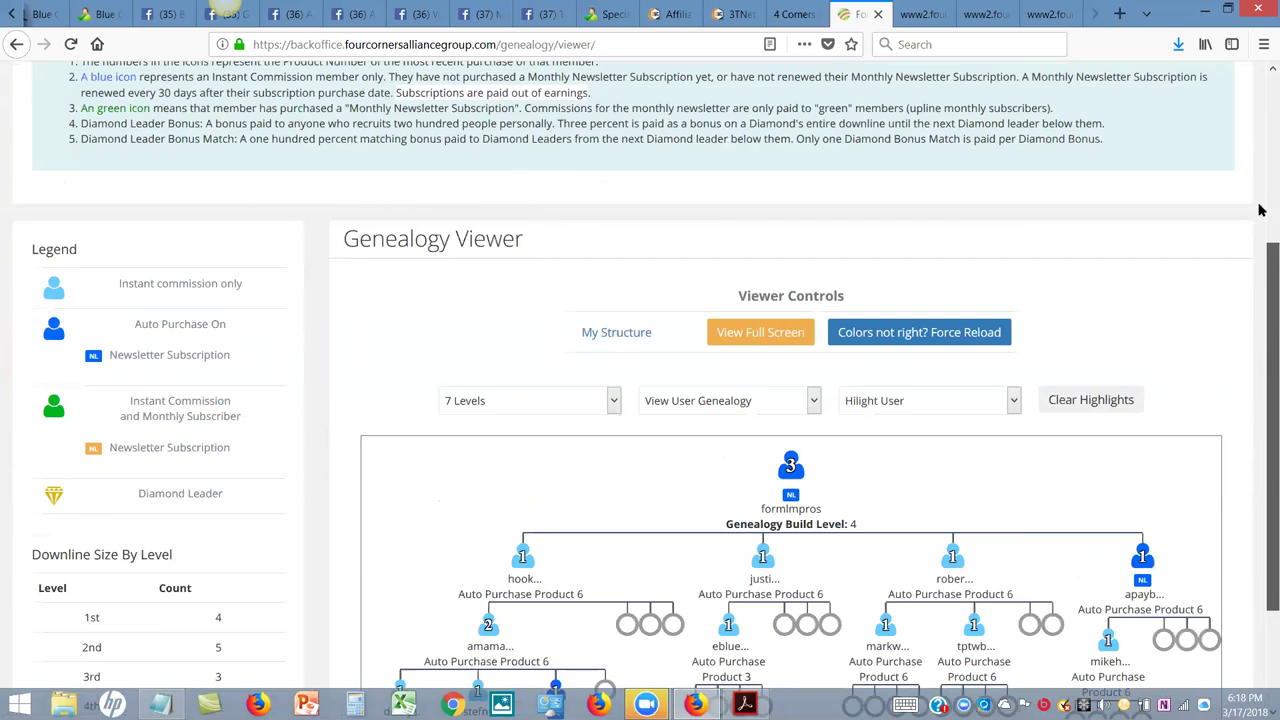
scroll(1260, 210, up, 5)
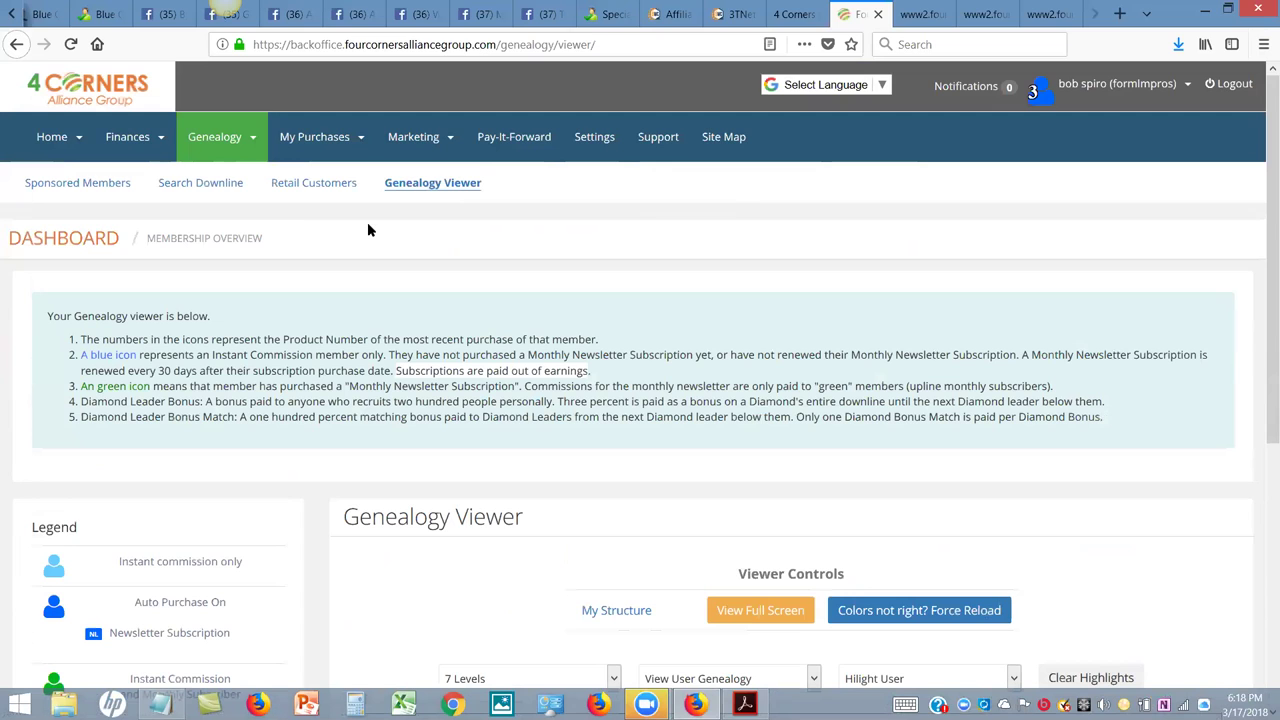
click(334, 141)
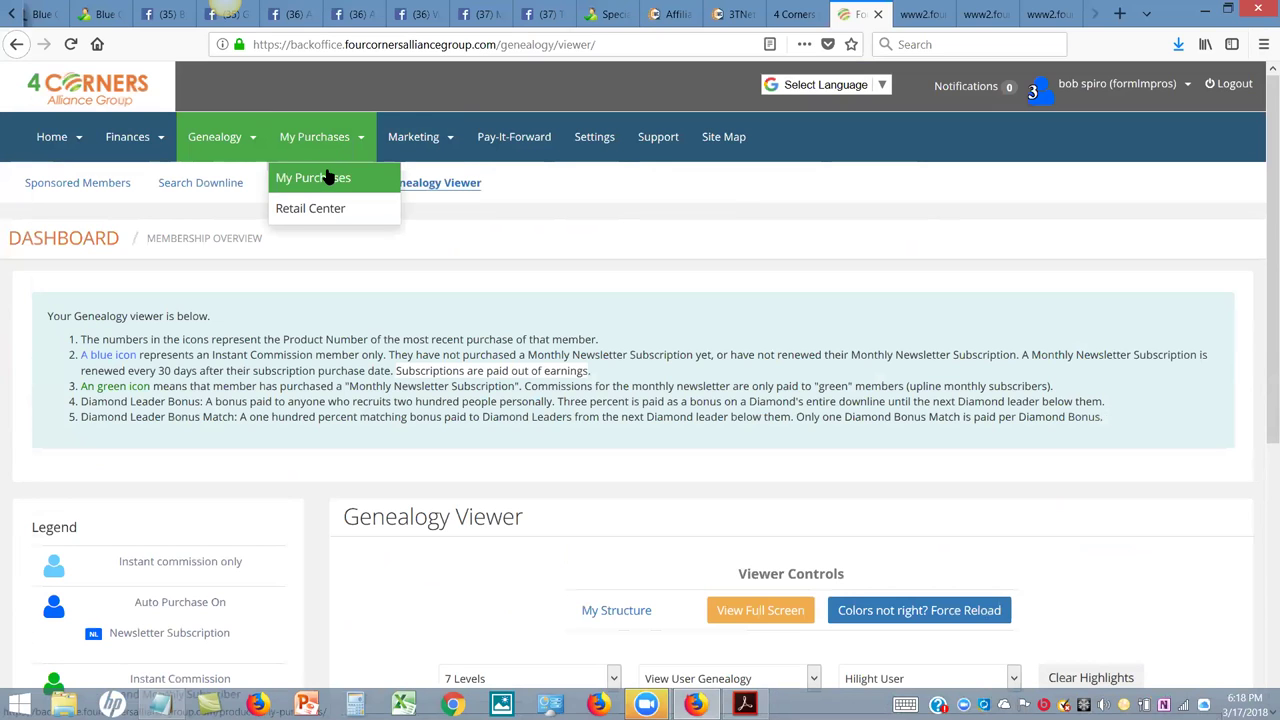
click(327, 177)
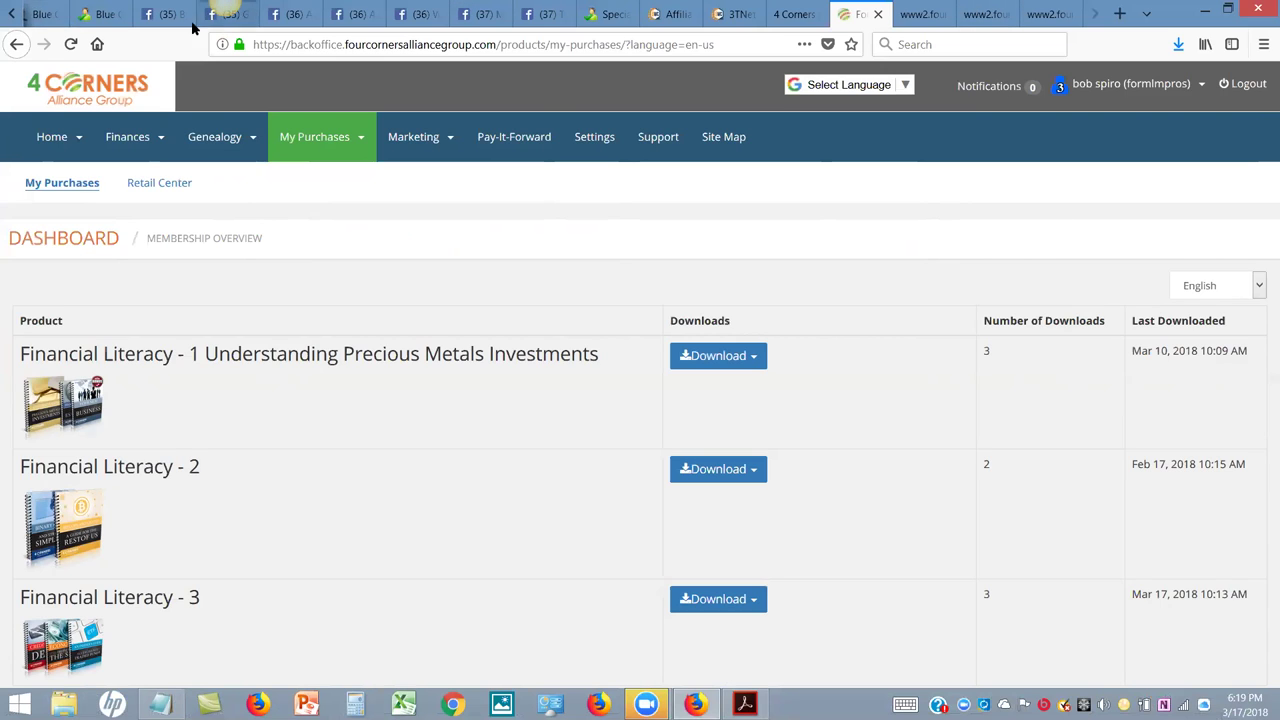
Return to the Power Lead System My WebPages list and open the test link of the newest Blue Collar Champion page
click(10, 12)
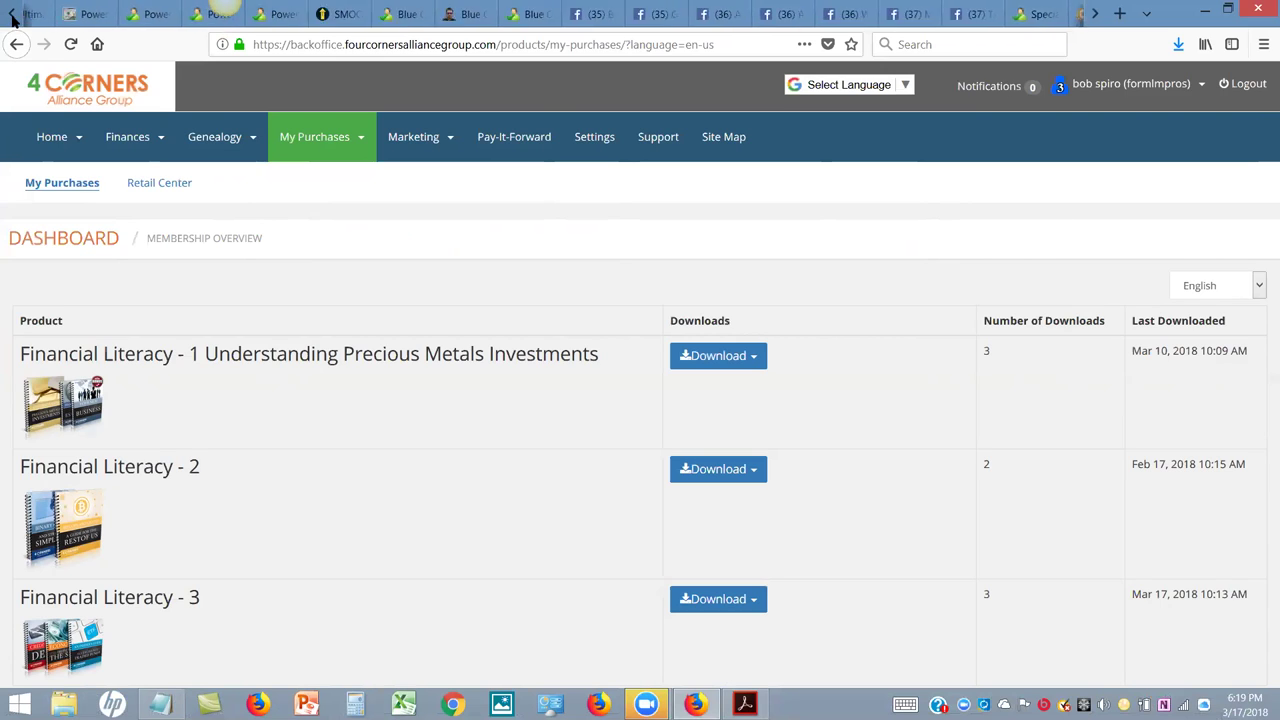
click(10, 12)
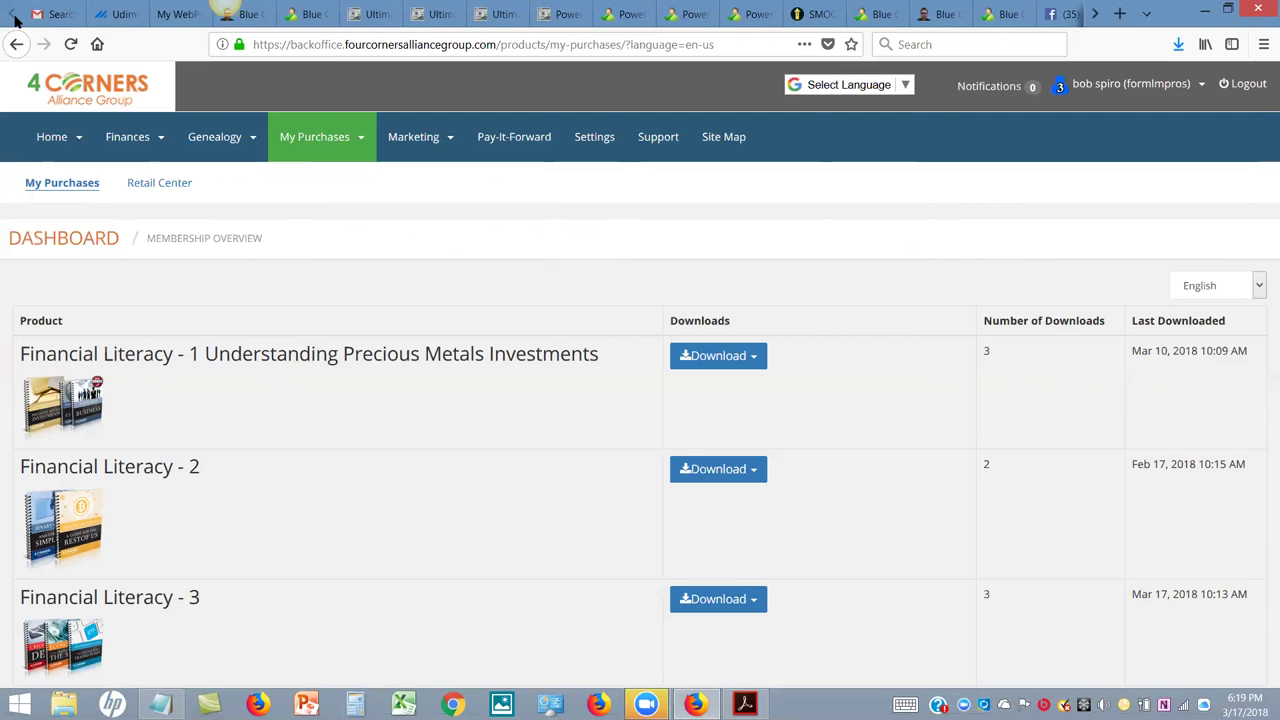
click(176, 14)
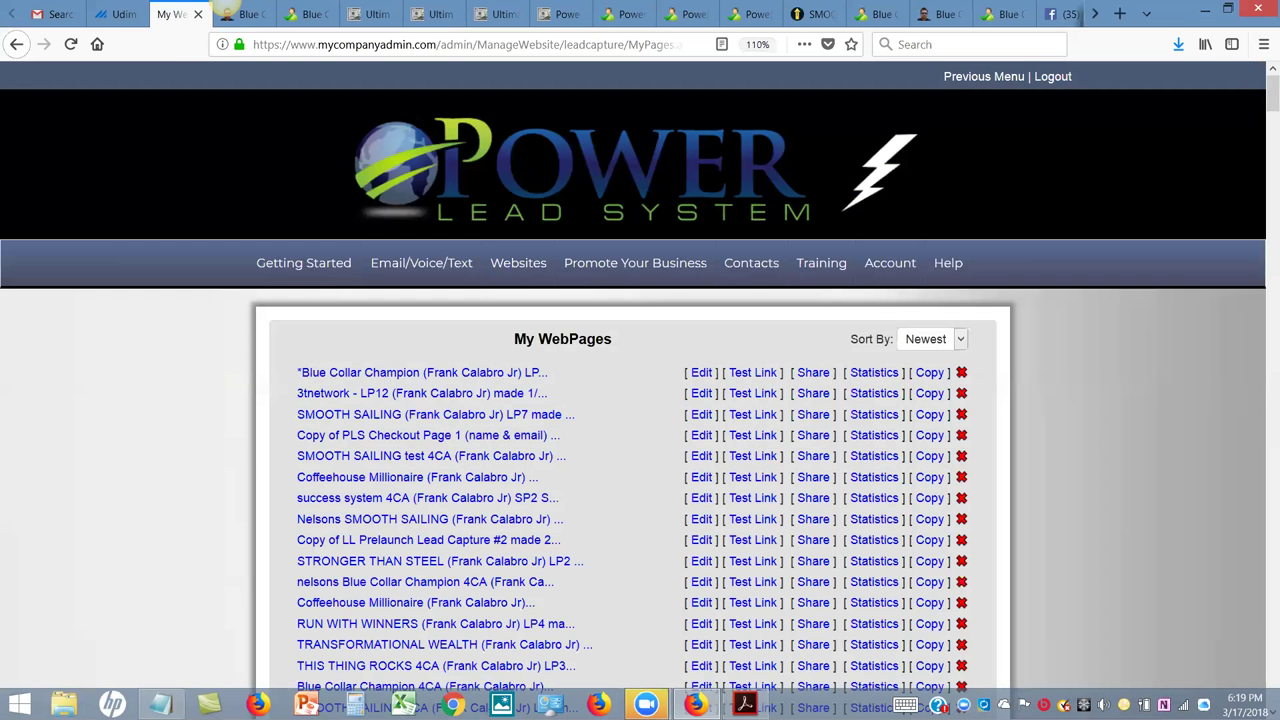
click(748, 373)
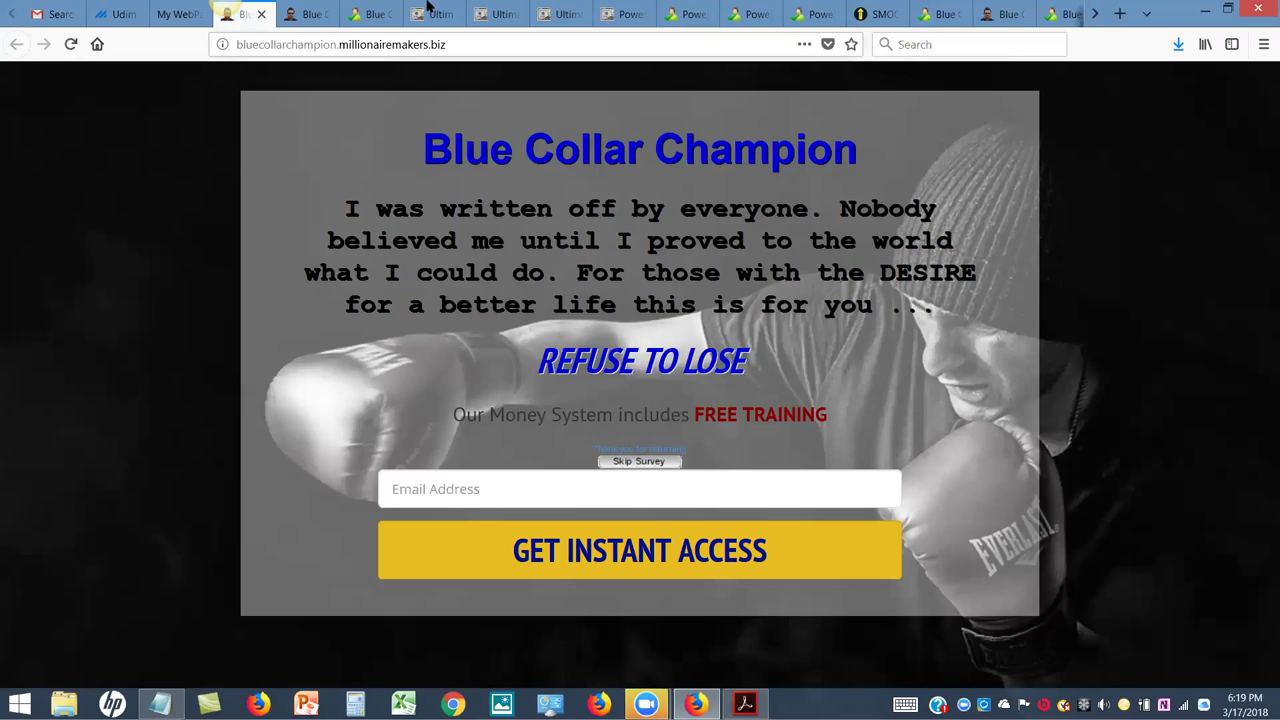
Copy the landing page's address, bluecollarchampion.millionairemakers.biz, to the clipboard
click(417, 44)
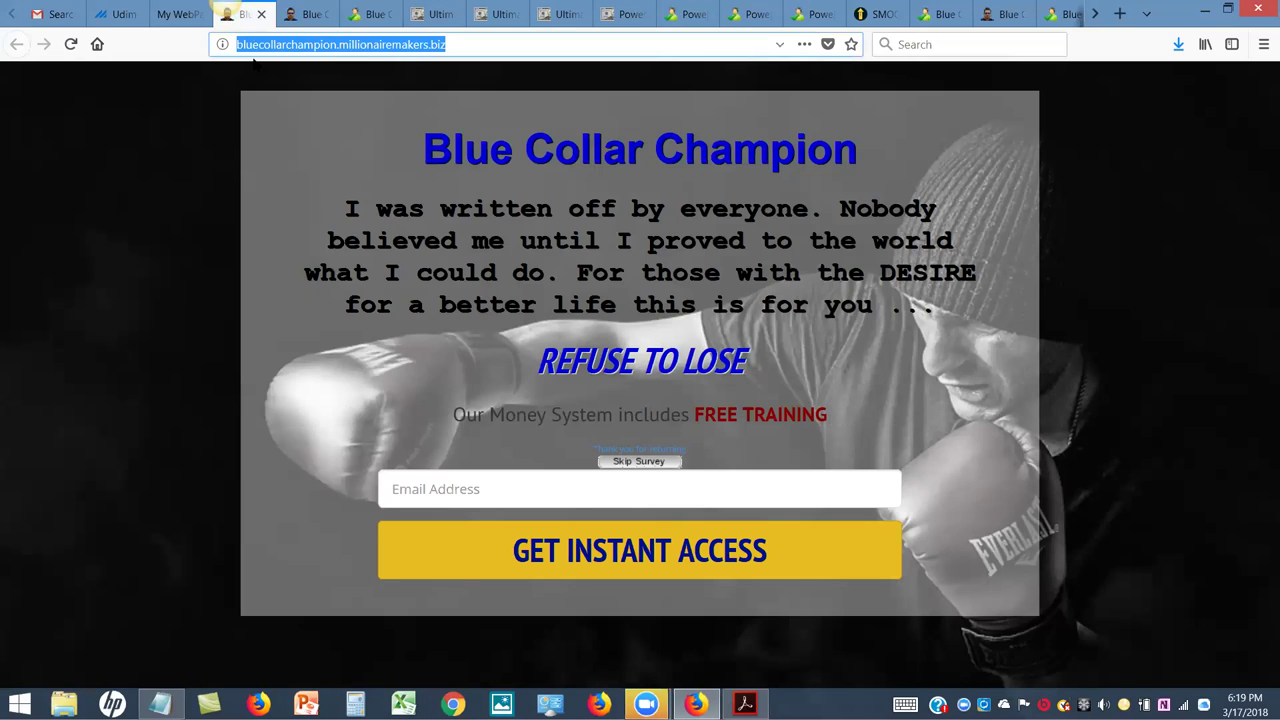
right_click(328, 46)
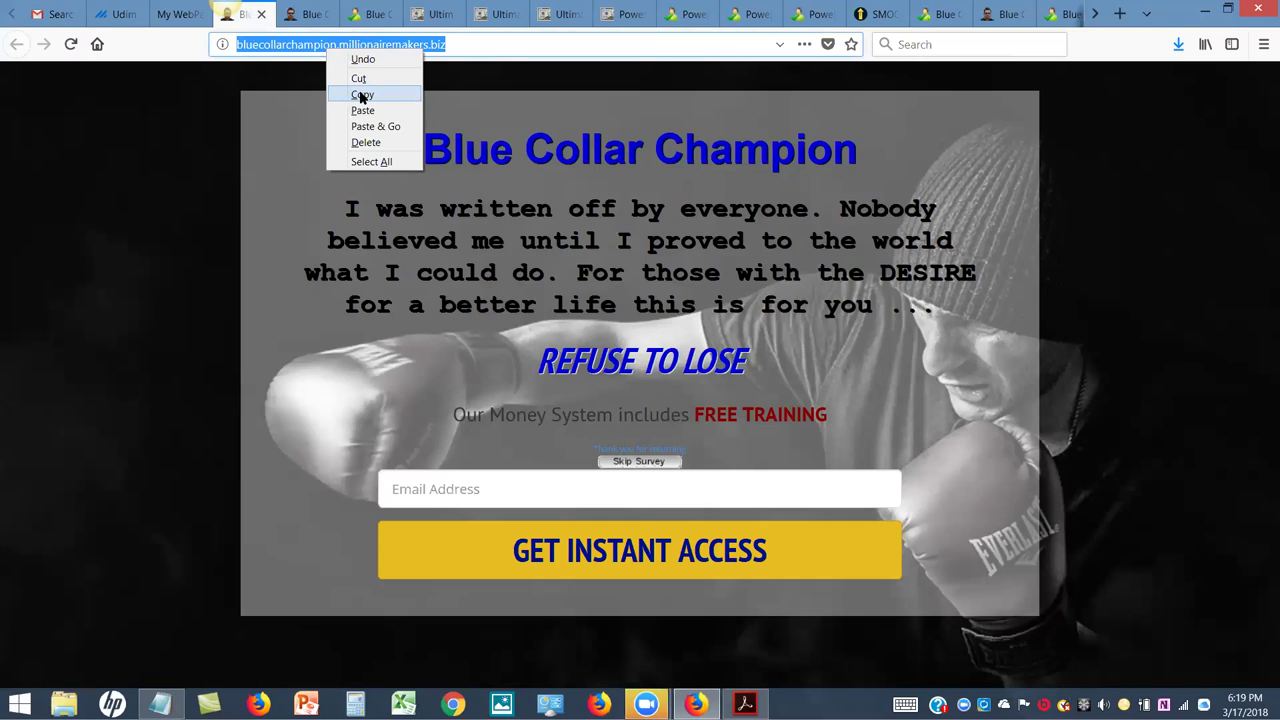
click(362, 95)
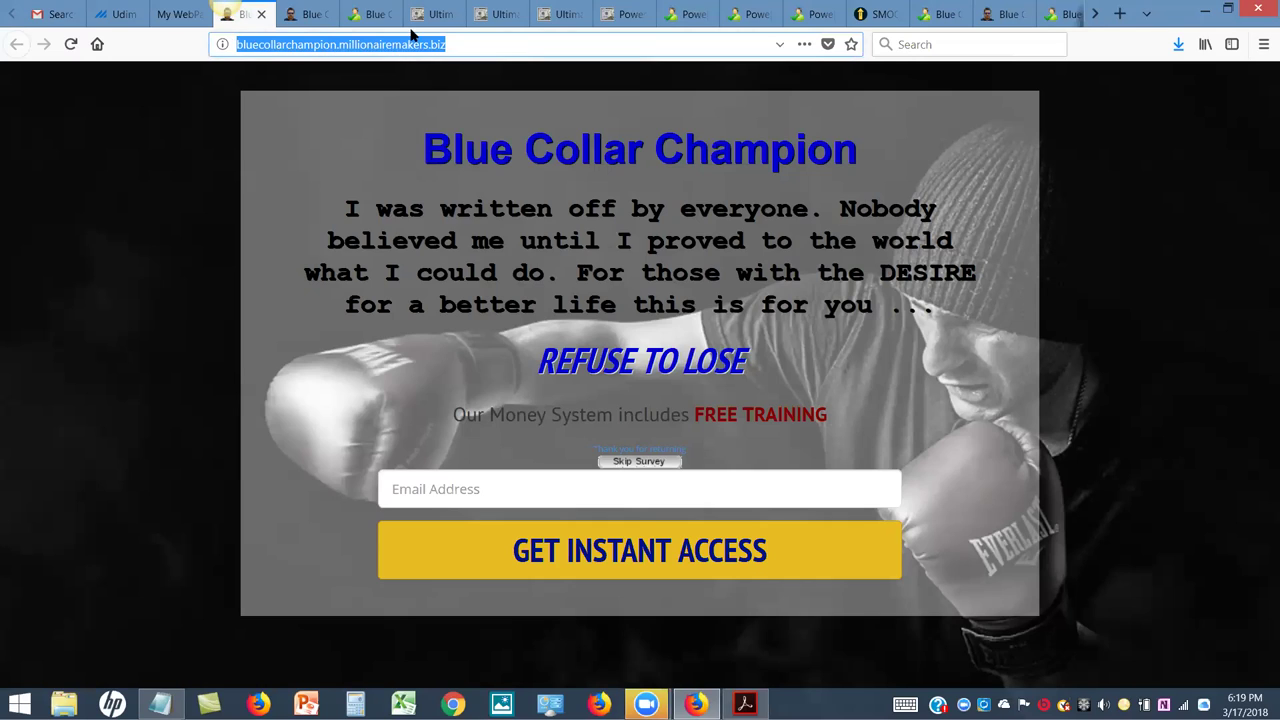
Switch to Facebook and show the list of joined groups
click(1092, 14)
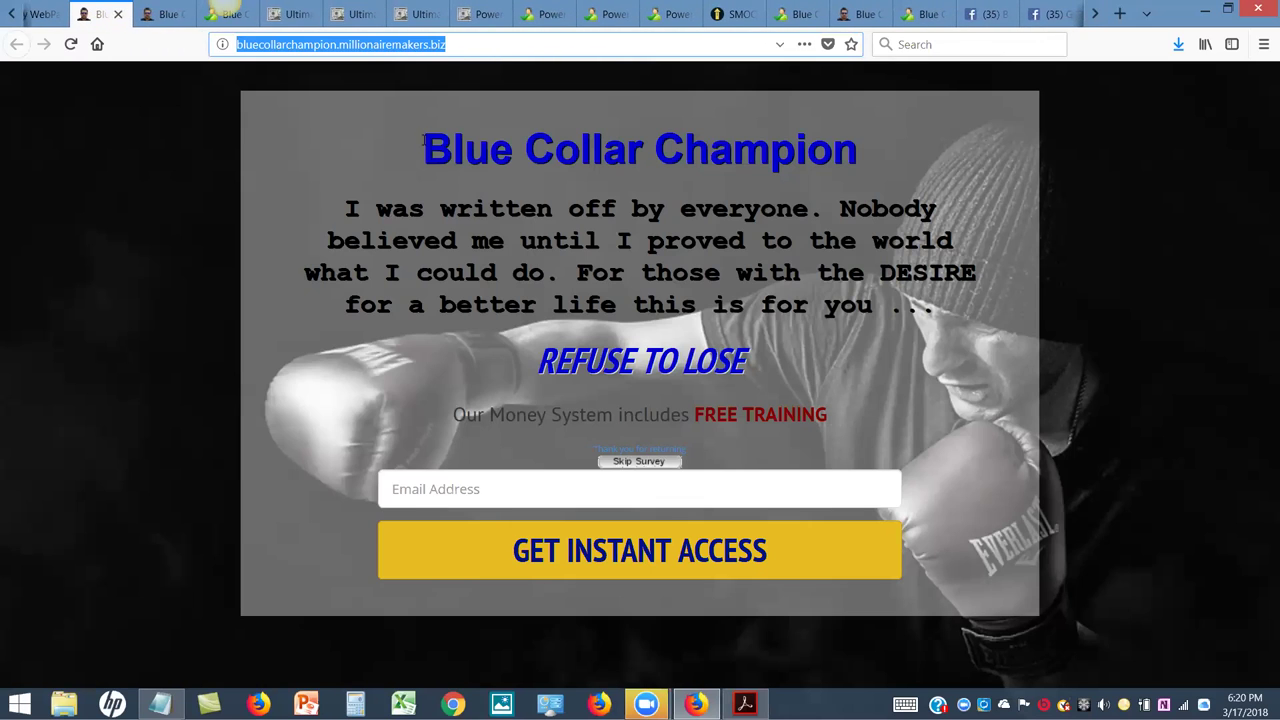
scroll(1085, 12, down, 5)
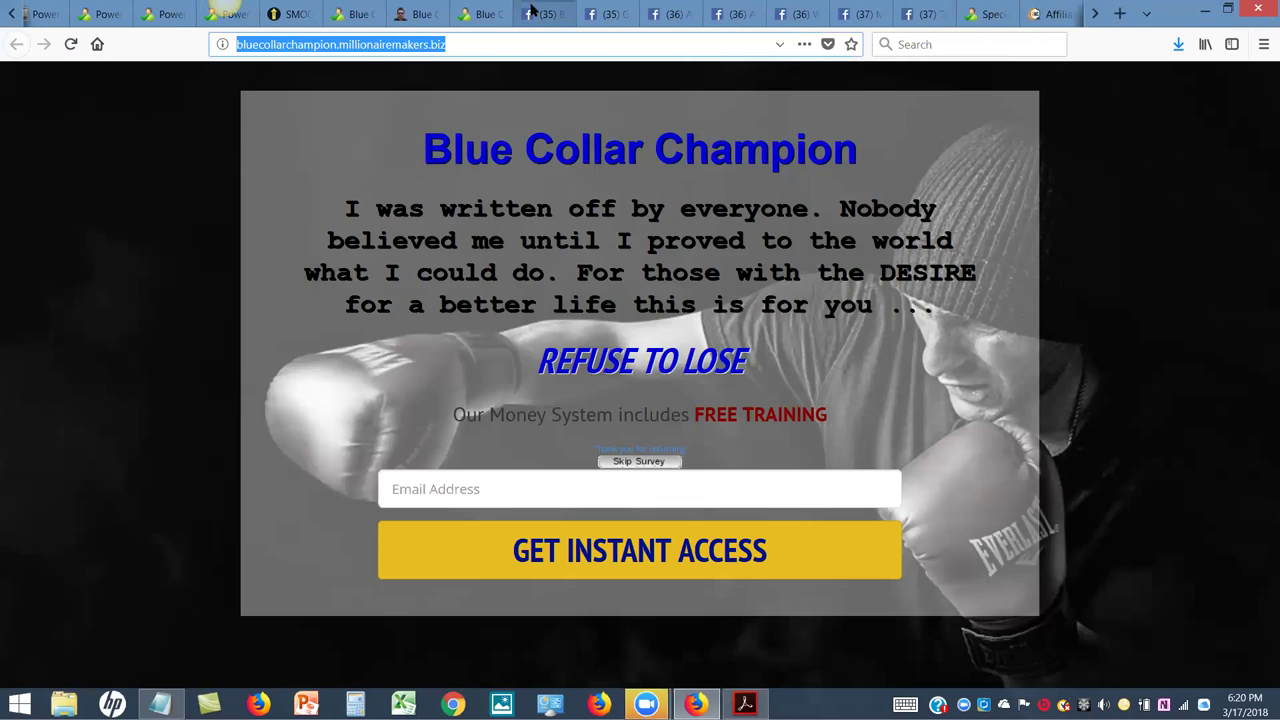
click(537, 14)
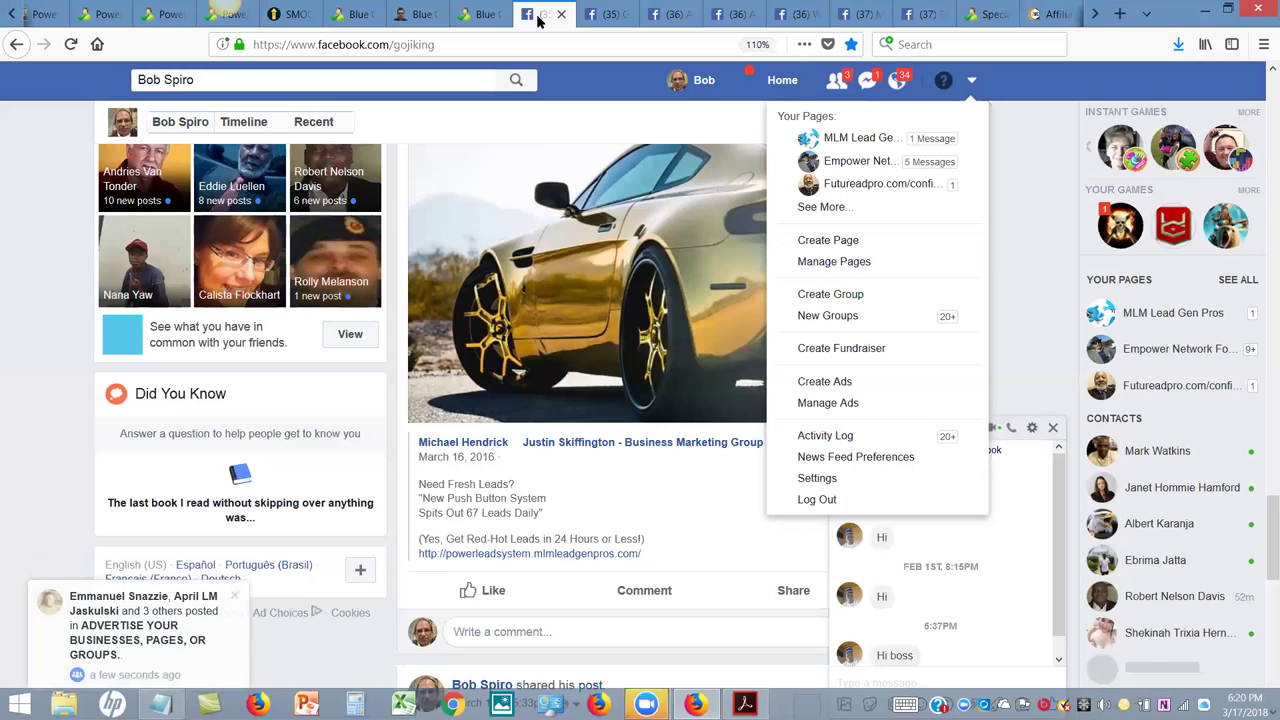
click(610, 14)
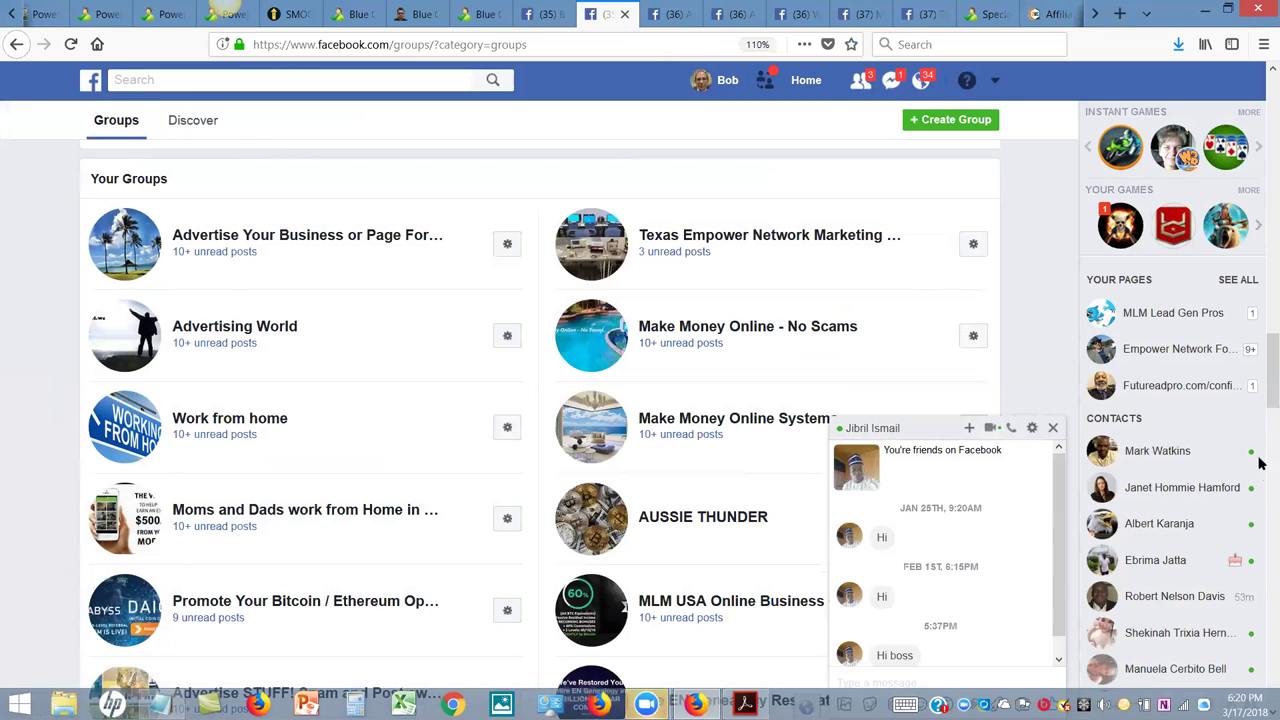
Open the Make Money Online Systems, AUSSIE THUNDER and MLM USA Online Business groups in new tabs and close the chat window
scroll(1260, 365, down, 1)
scroll(1260, 365, down, 2)
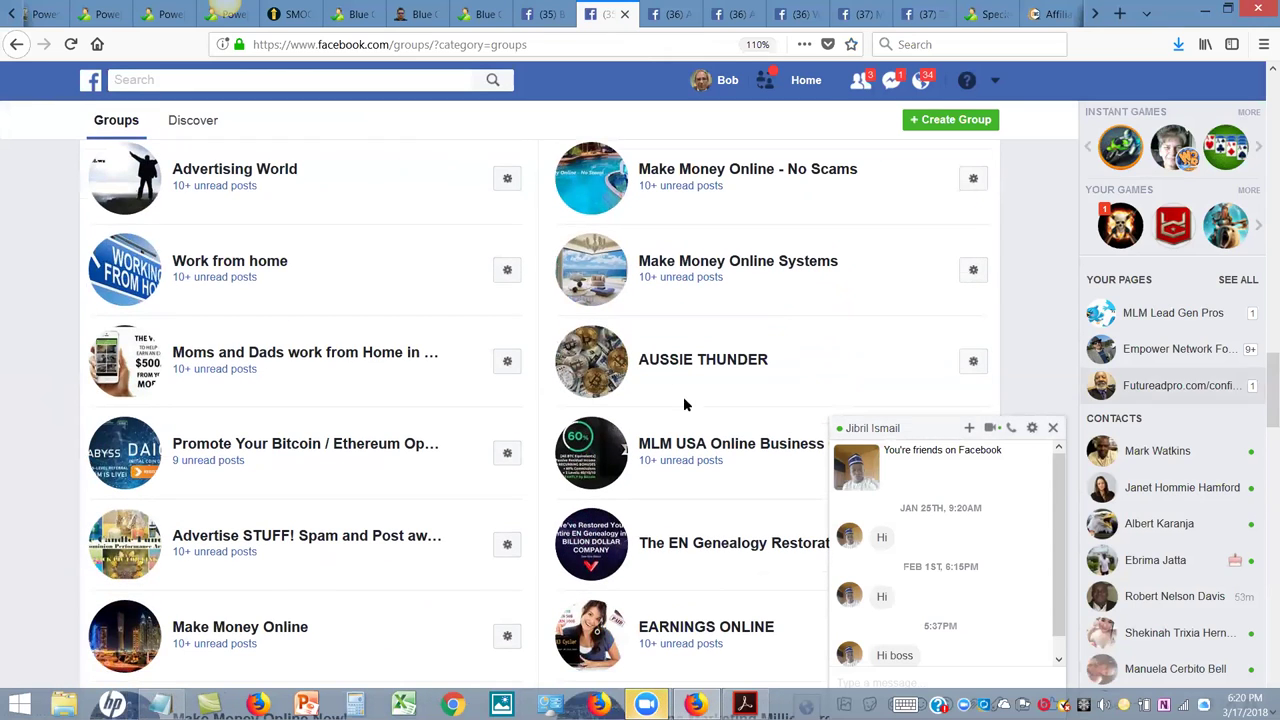
right_click(766, 266)
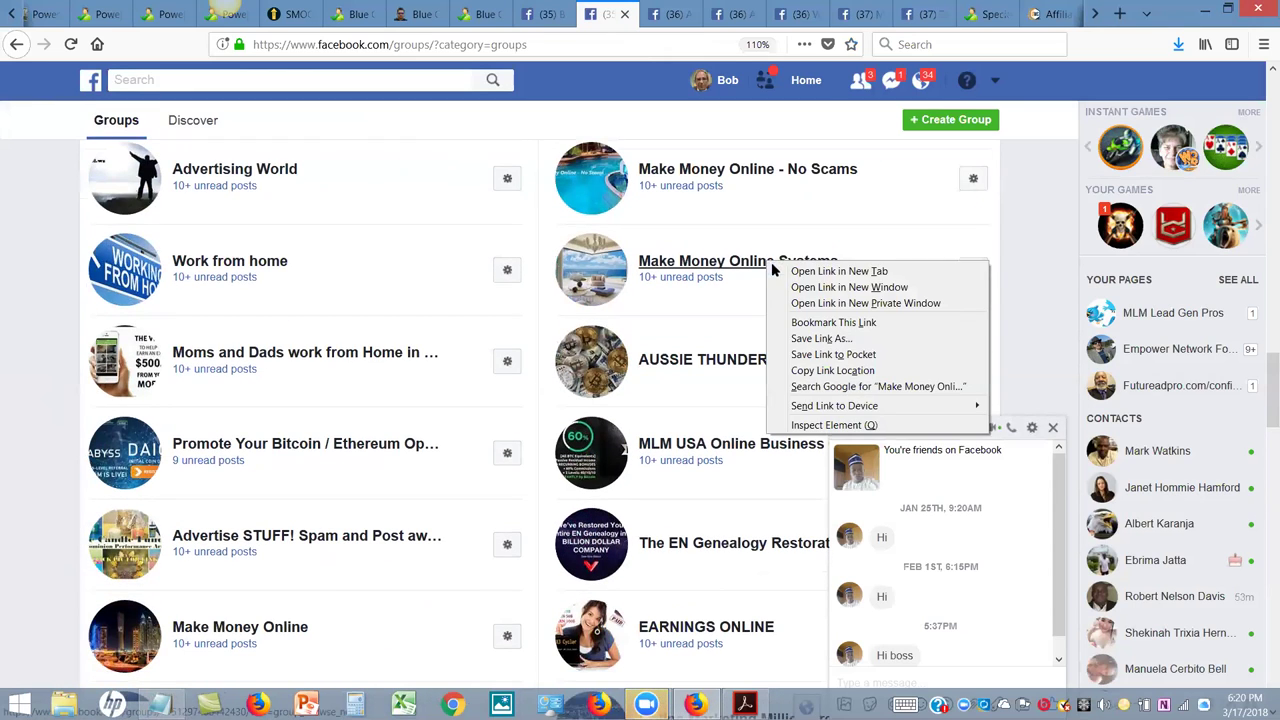
click(820, 270)
right_click(705, 363)
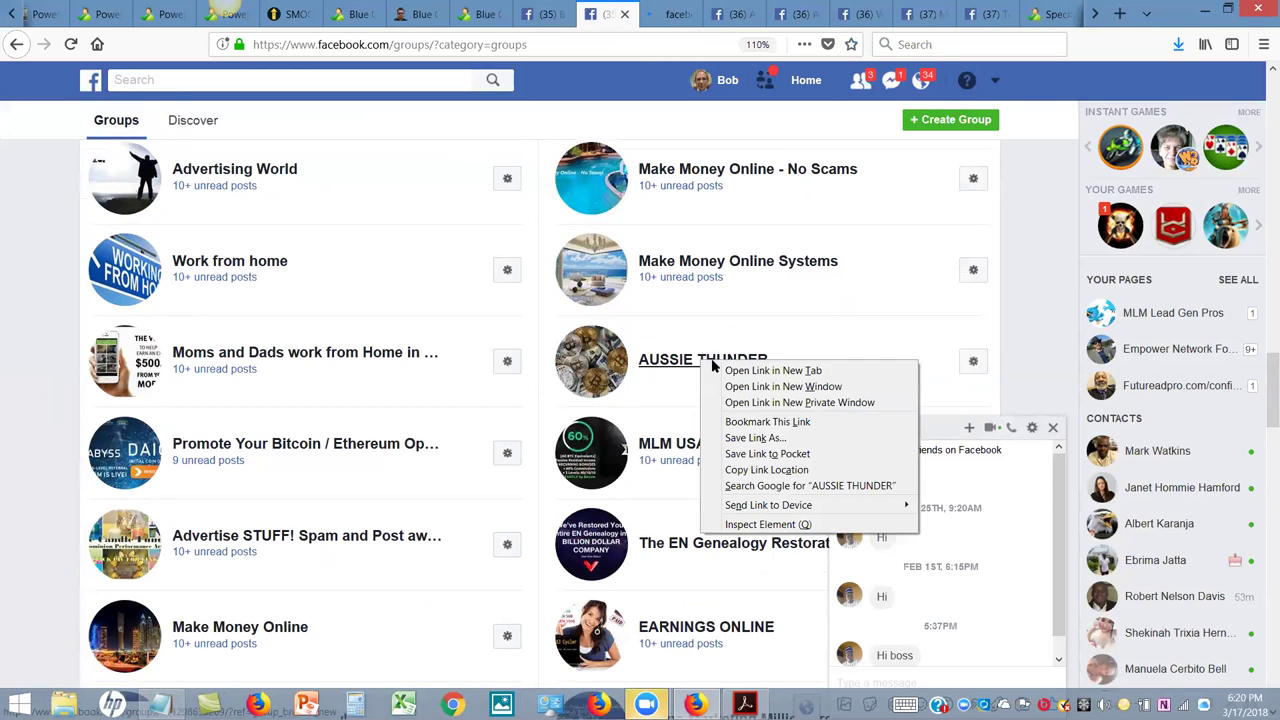
click(765, 370)
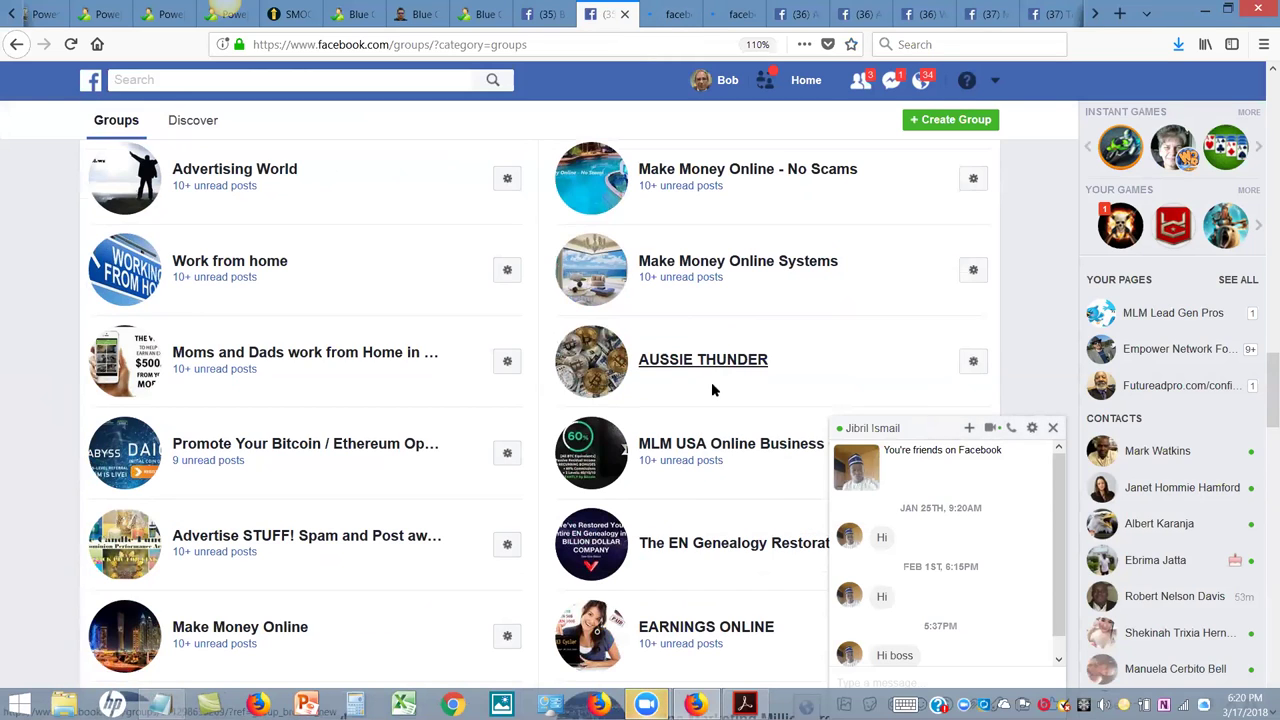
right_click(711, 448)
click(775, 457)
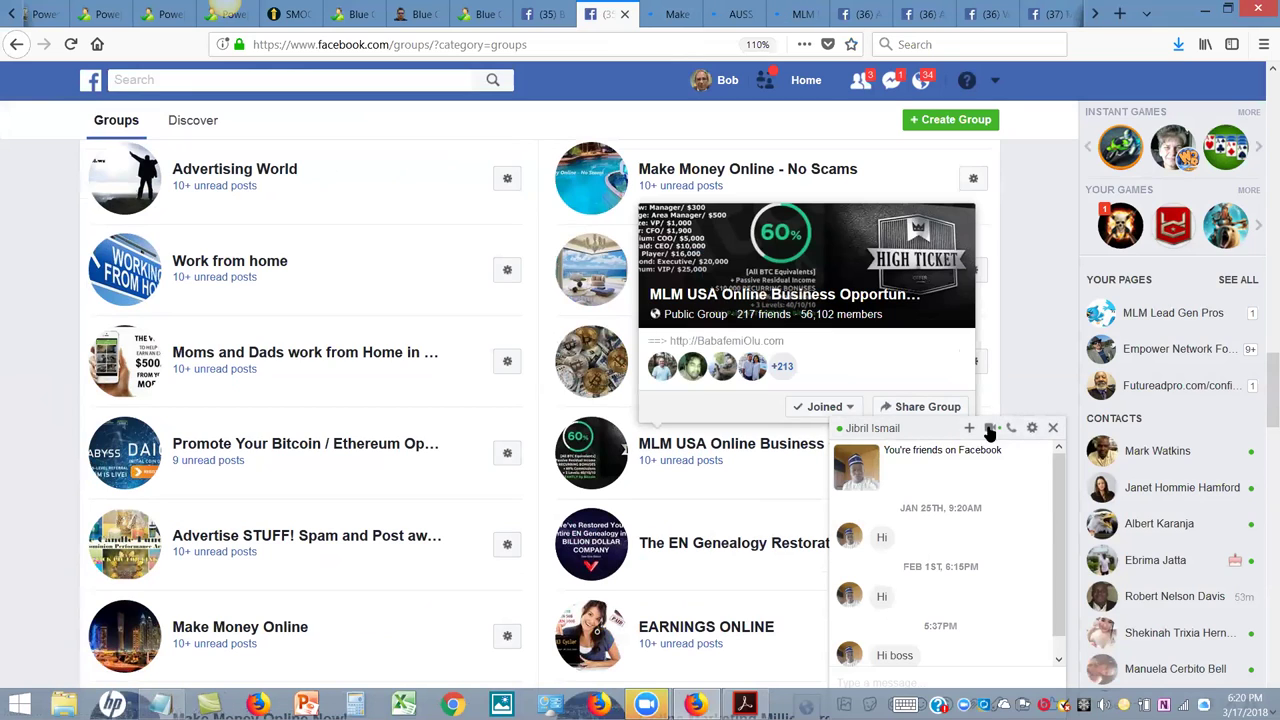
click(1054, 428)
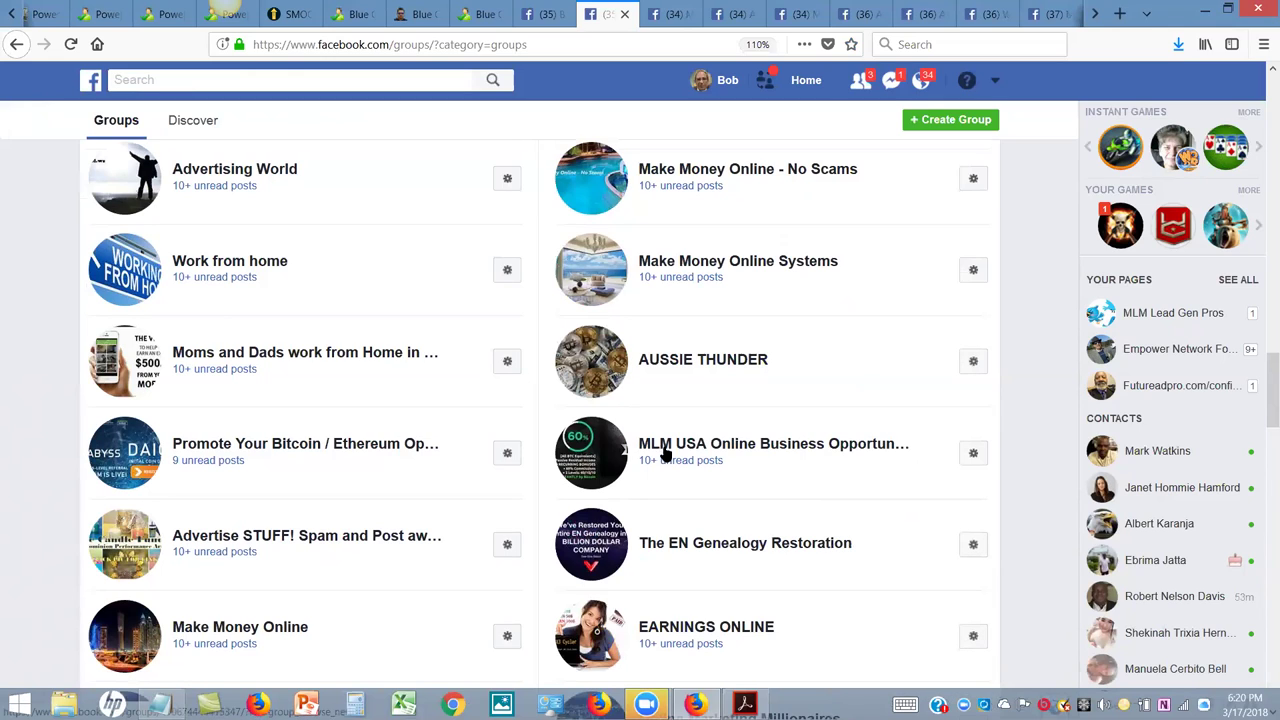
Open the Make Money Online Systems group and try to start a new post there
click(665, 18)
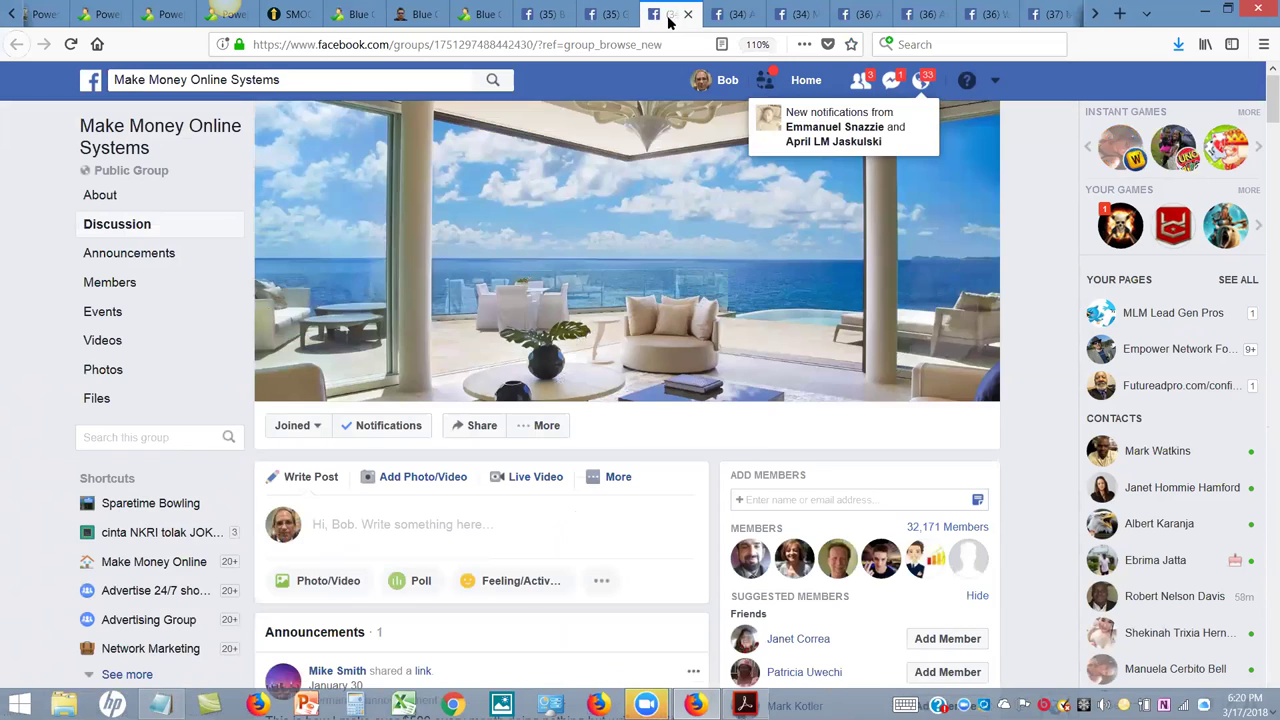
scroll(421, 306, down, 3)
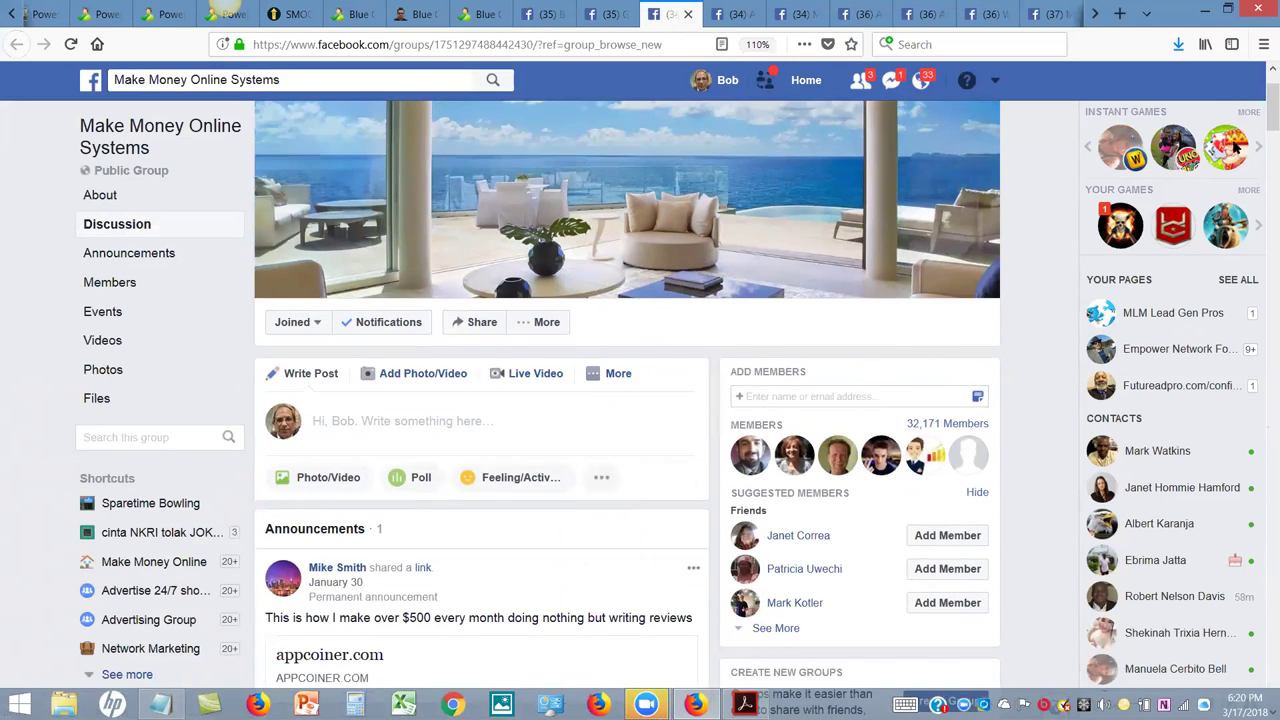
click(326, 337)
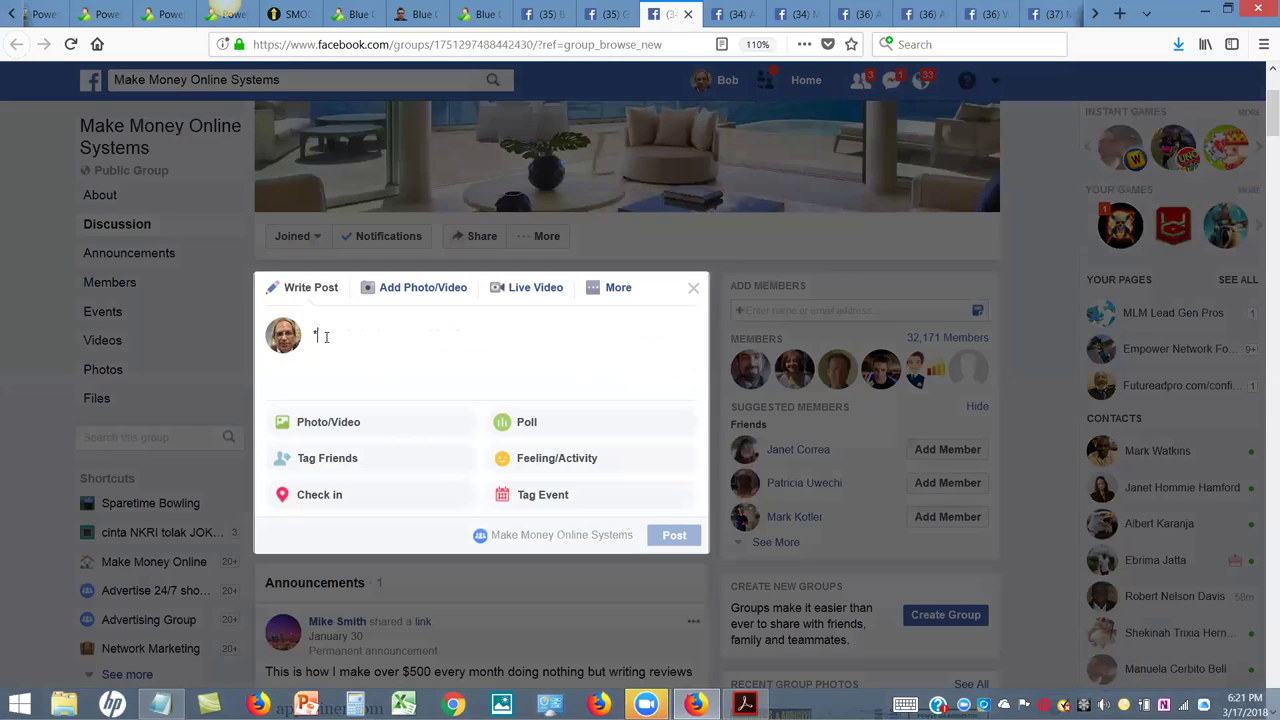
text(**************)
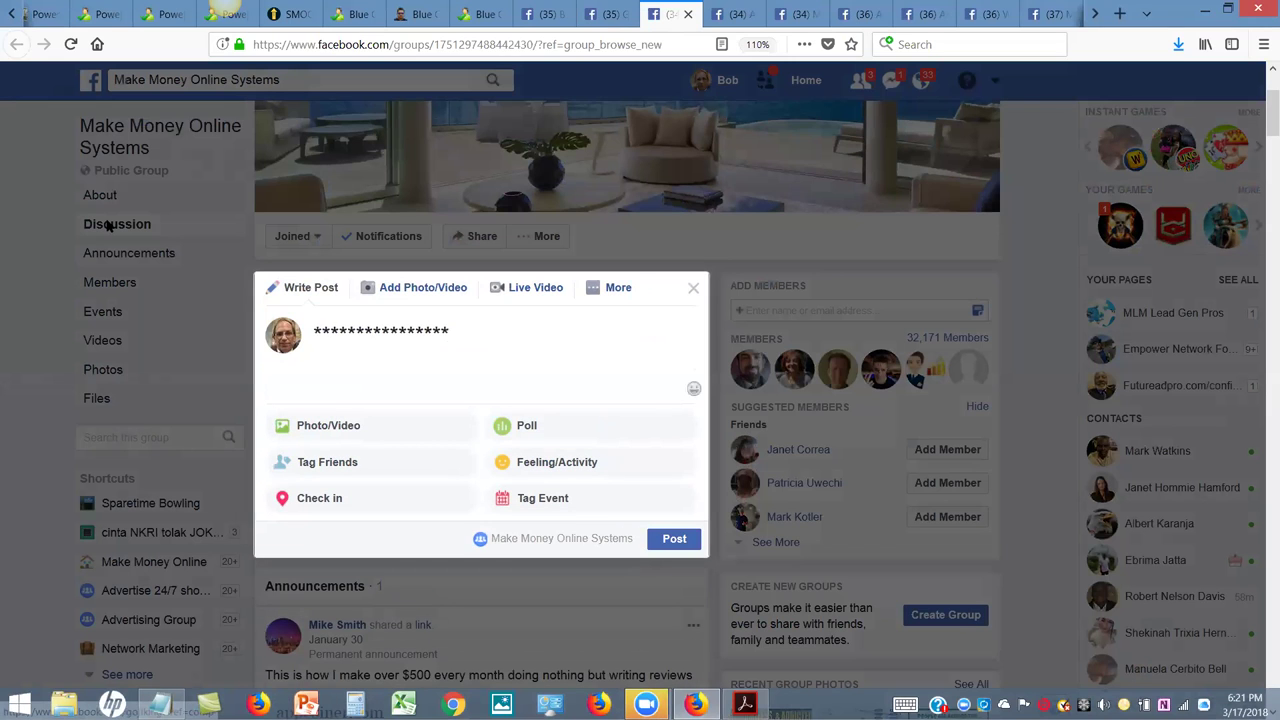
text(***************************************)
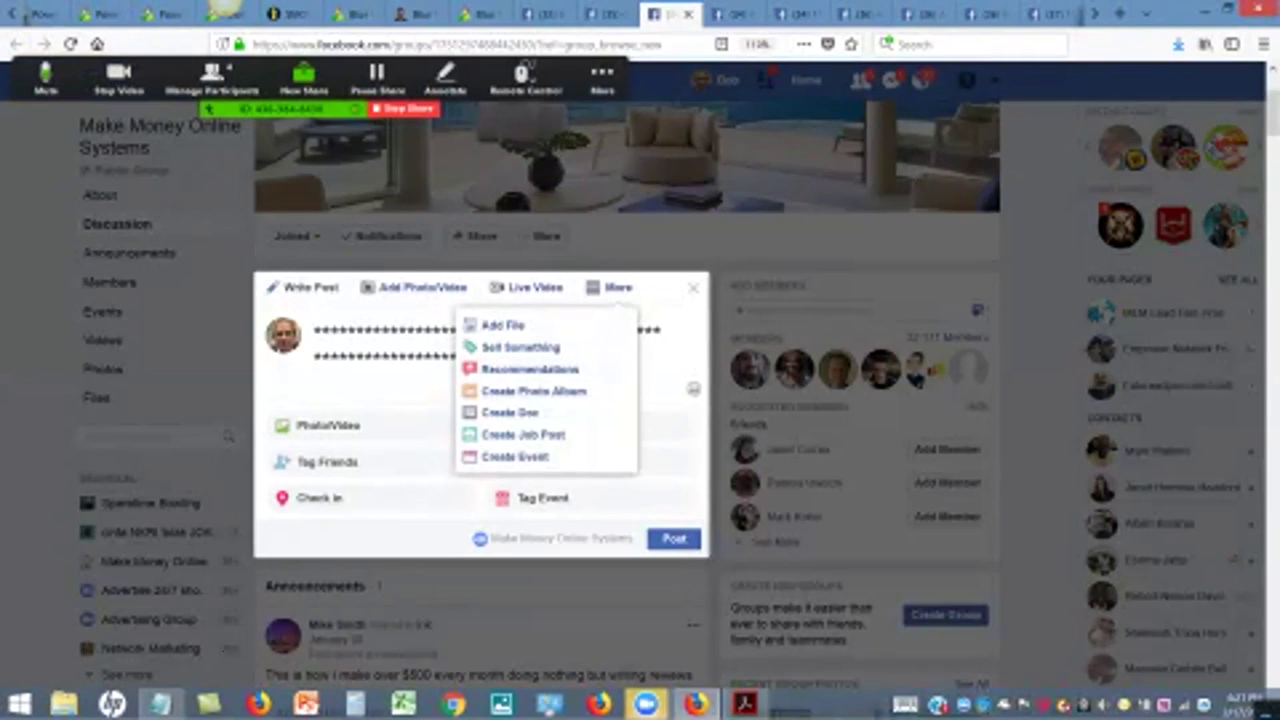
Discard the unfinished post and close the Make Money Online Systems group page
key(Escape)
key(Escape)
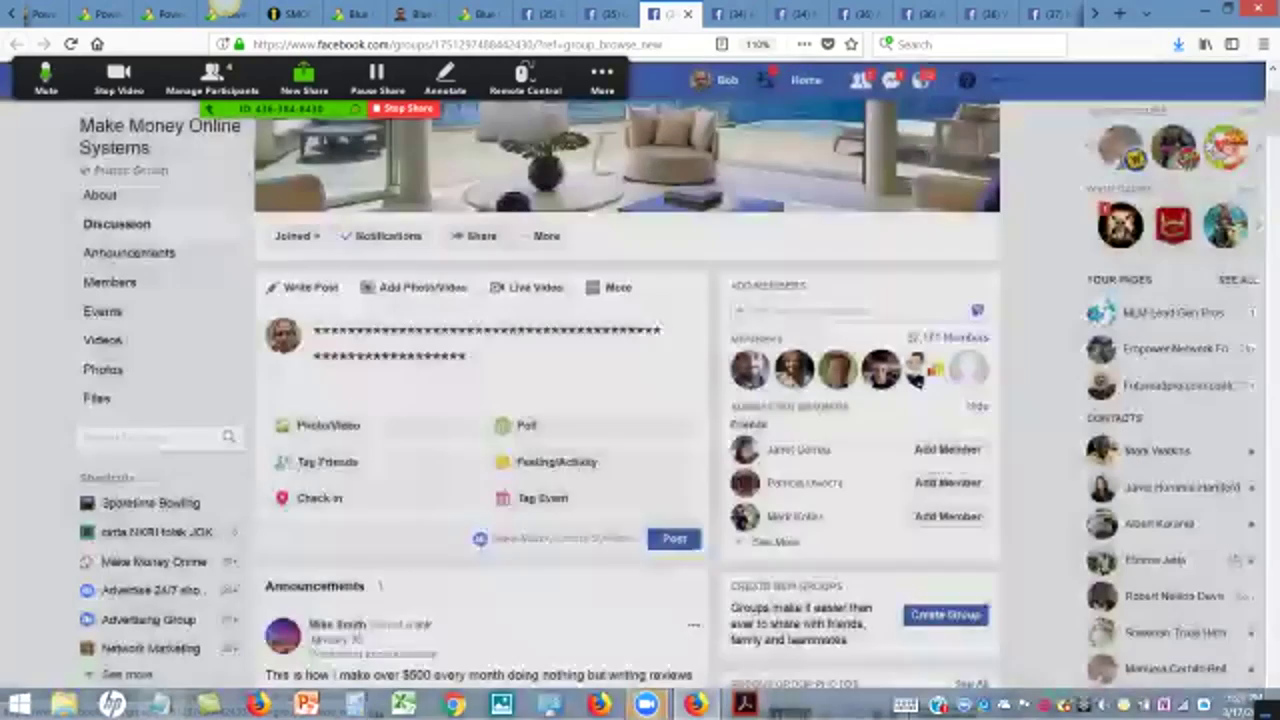
click(693, 482)
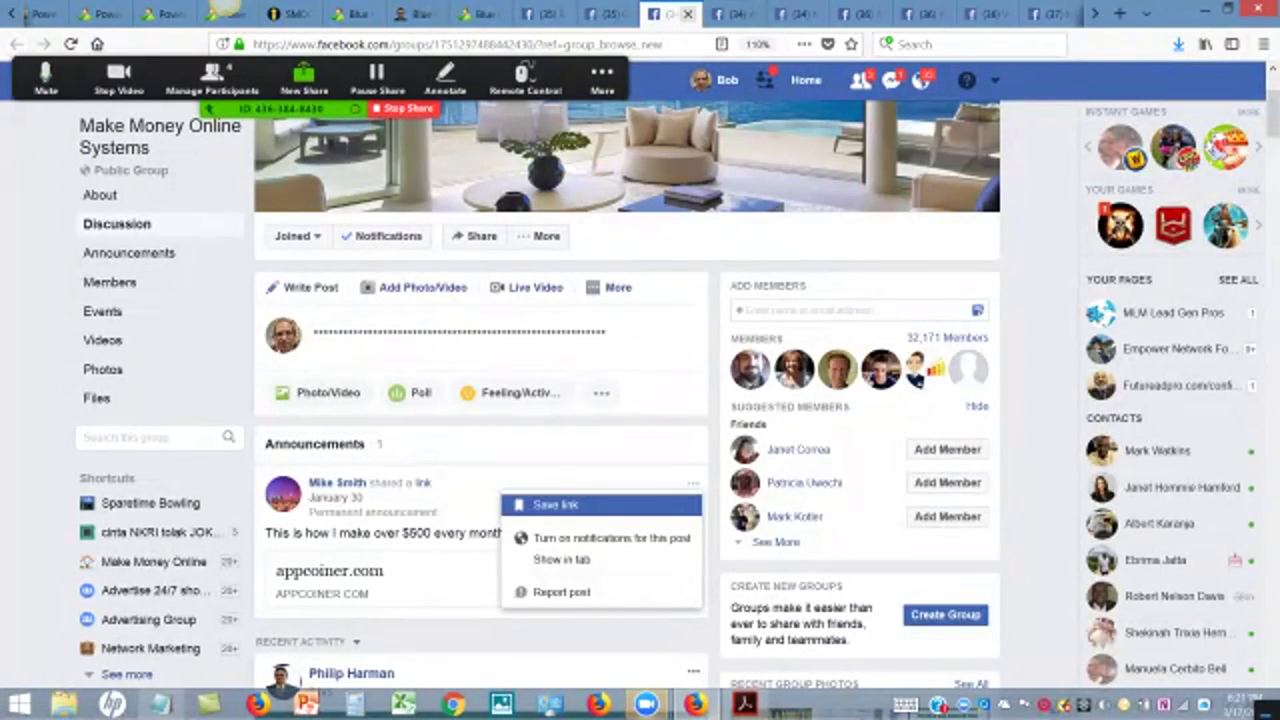
click(687, 14)
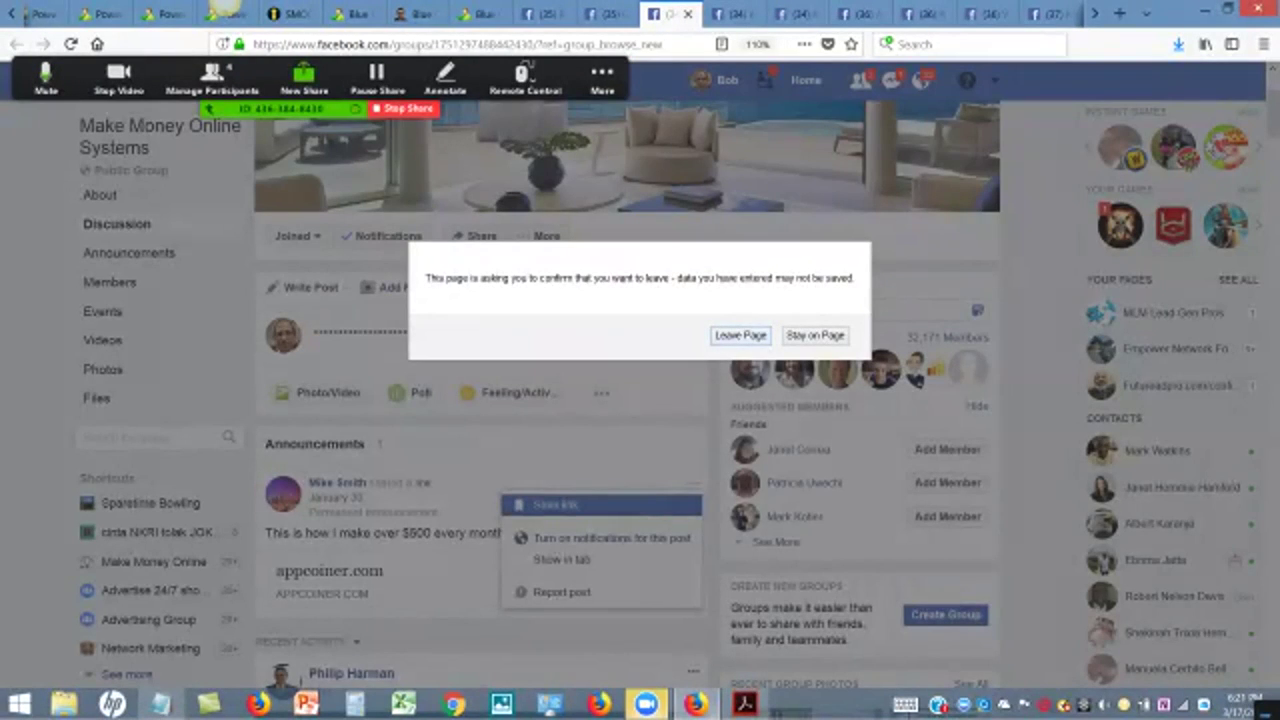
key(Return)
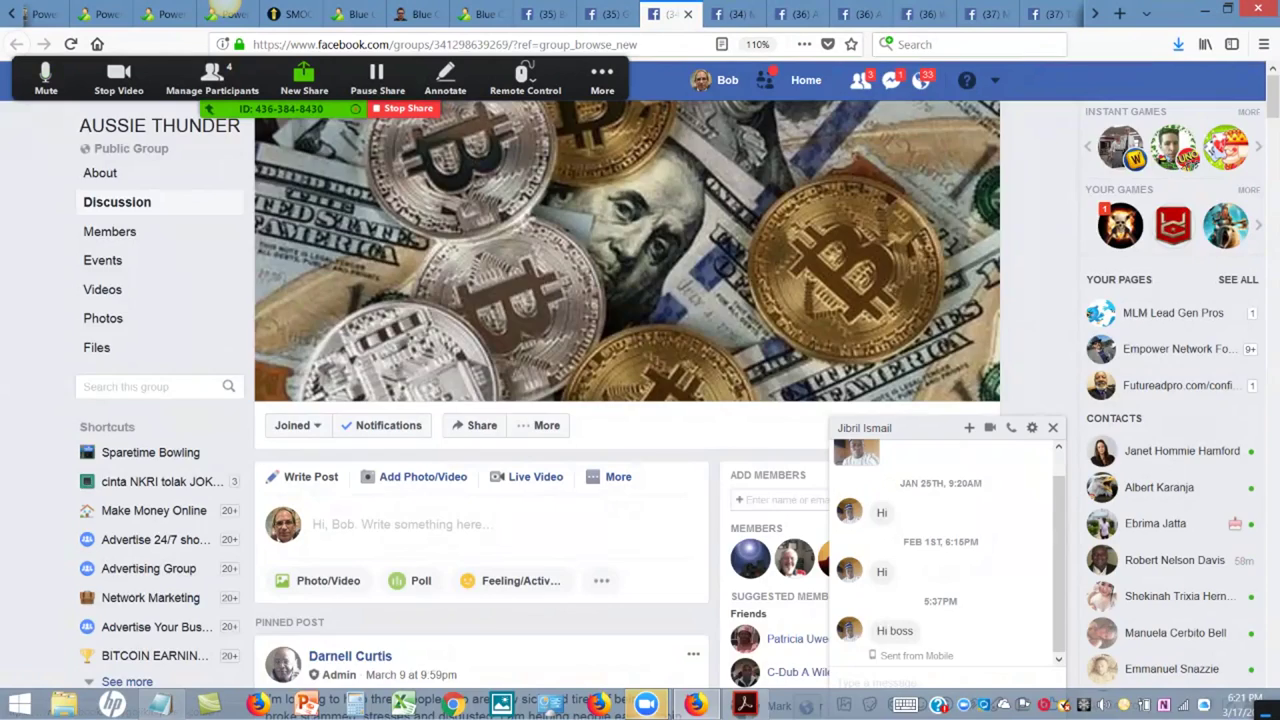
Try to start a post in the AUSSIE THUNDER group, and leave the page without saving the draft
click(400, 524)
text(******************)
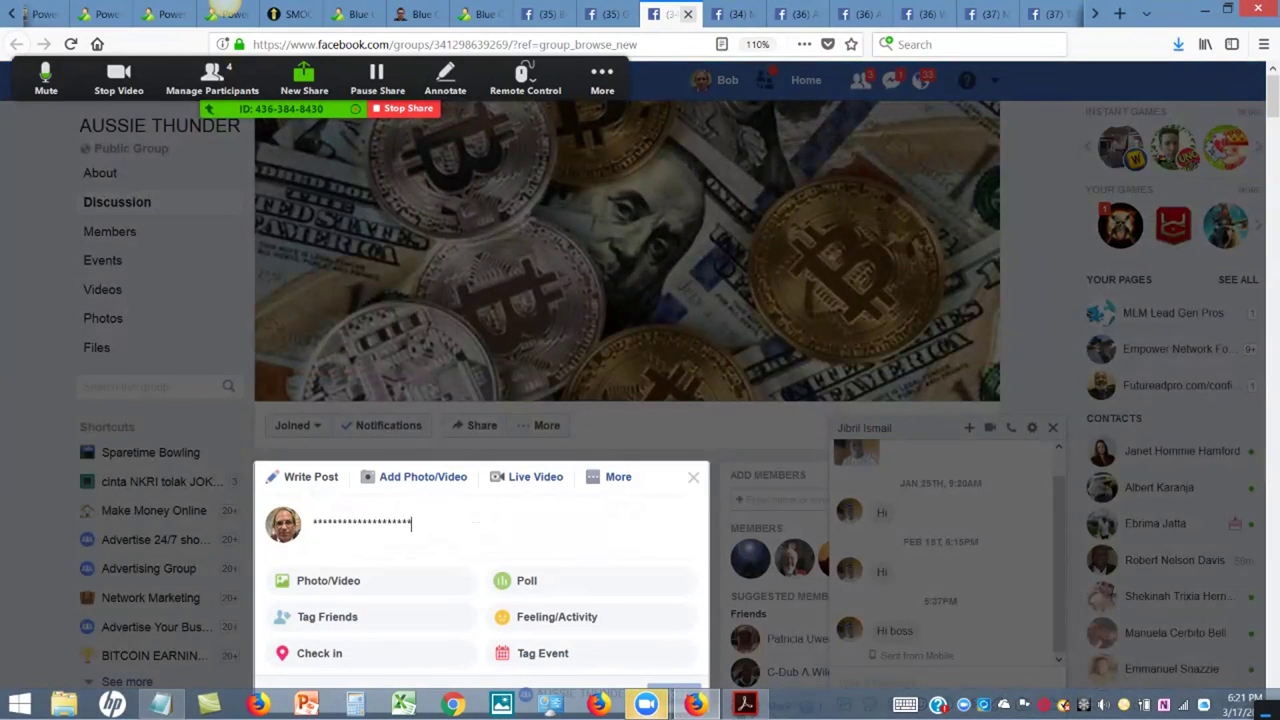
text(**********)
key(F5)
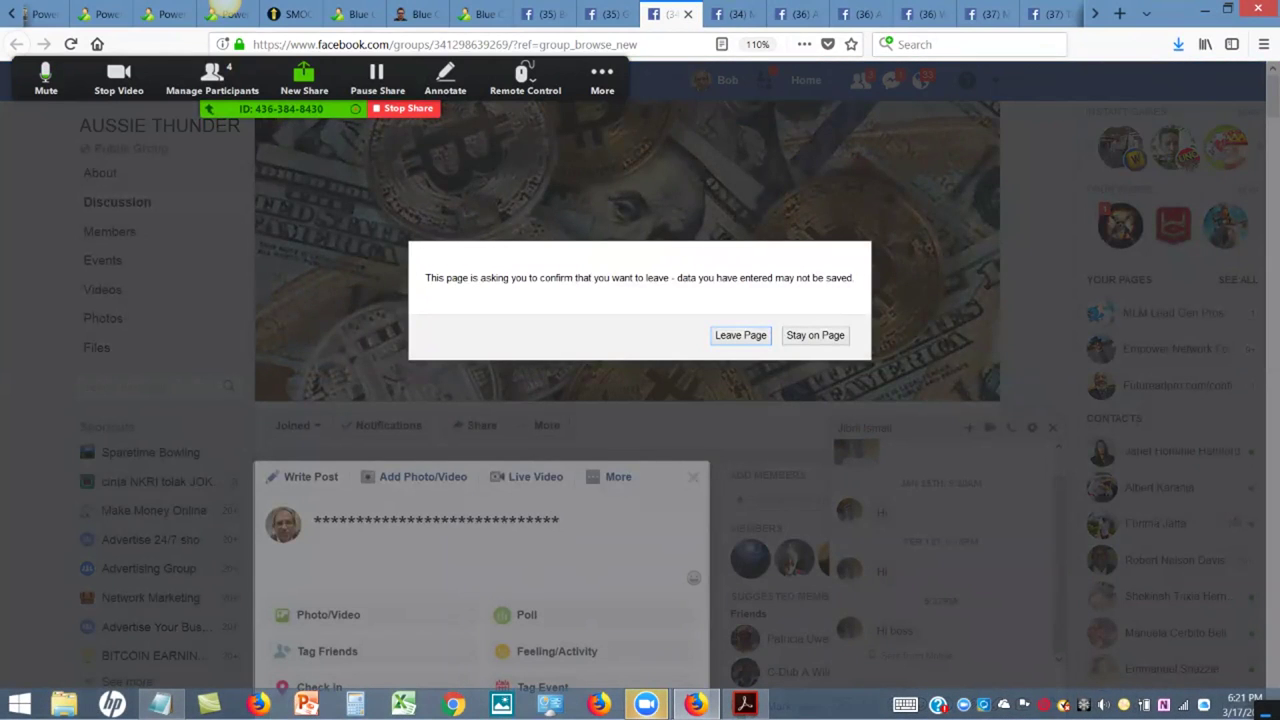
click(741, 335)
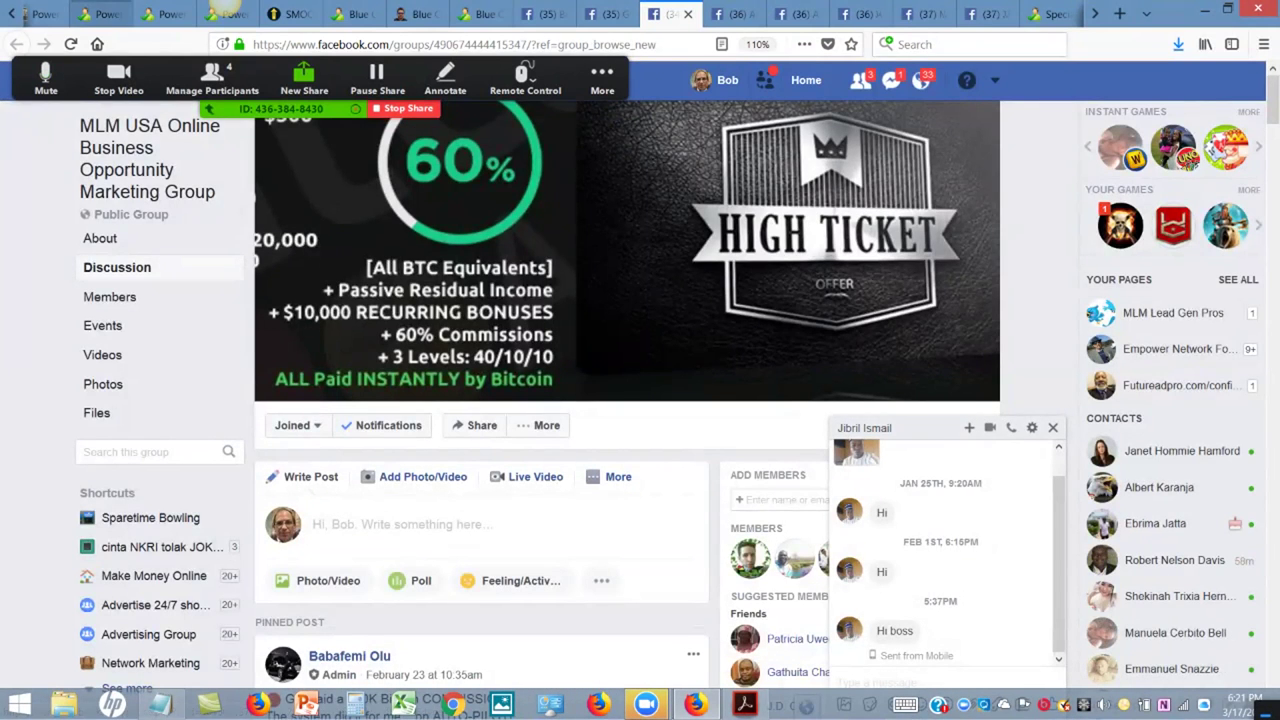
Return to the Blue Collar Champion landing page at bluecollarchampion.millionairemakers.biz and reload it
click(100, 14)
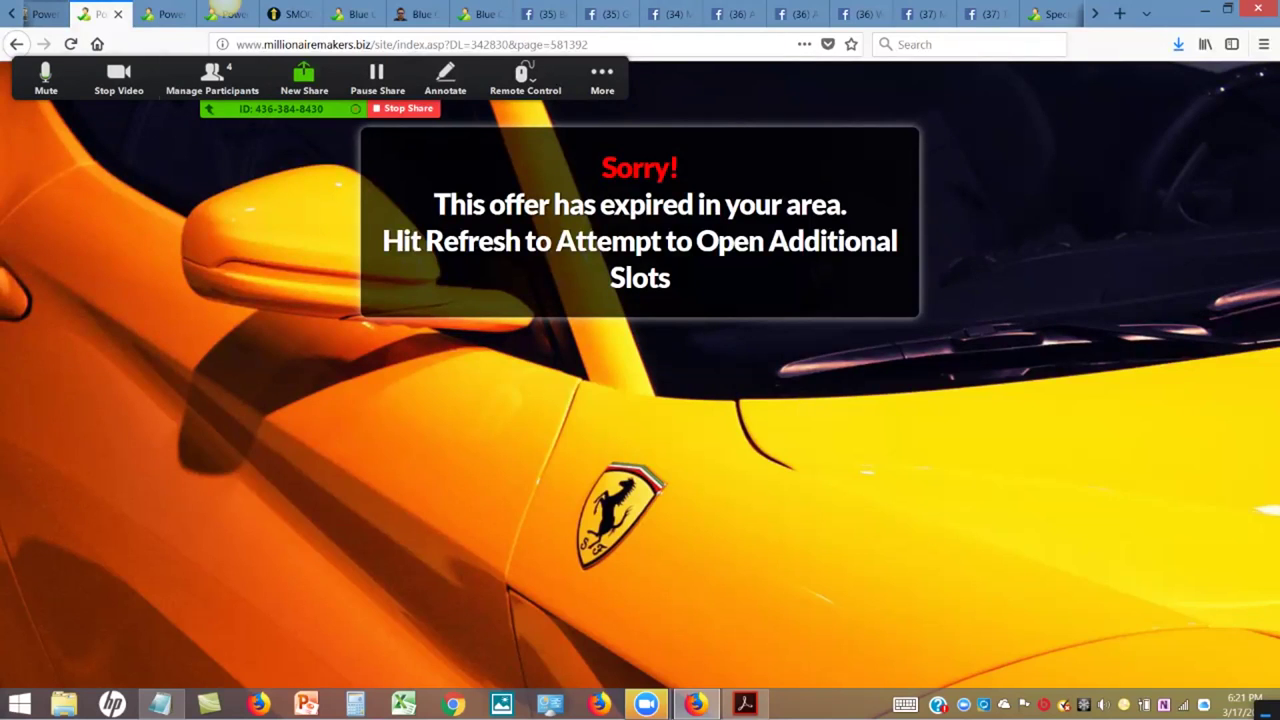
scroll(228, 8, up, 5)
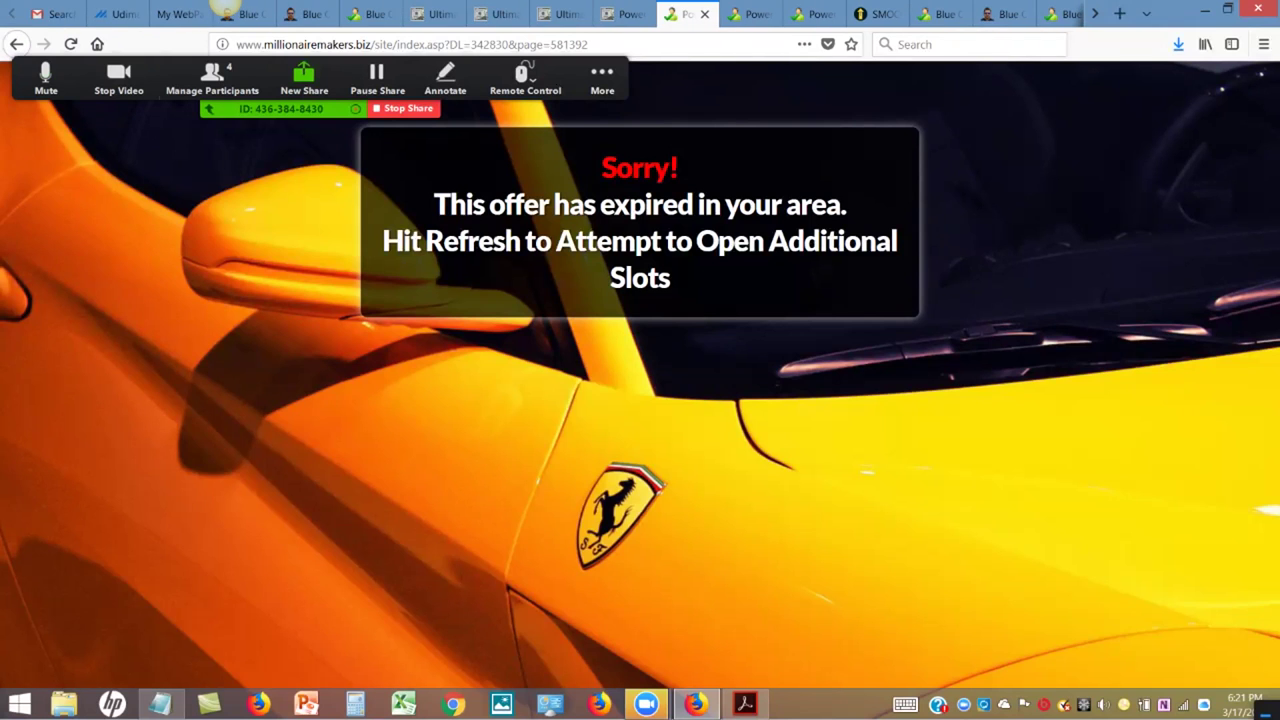
click(300, 14)
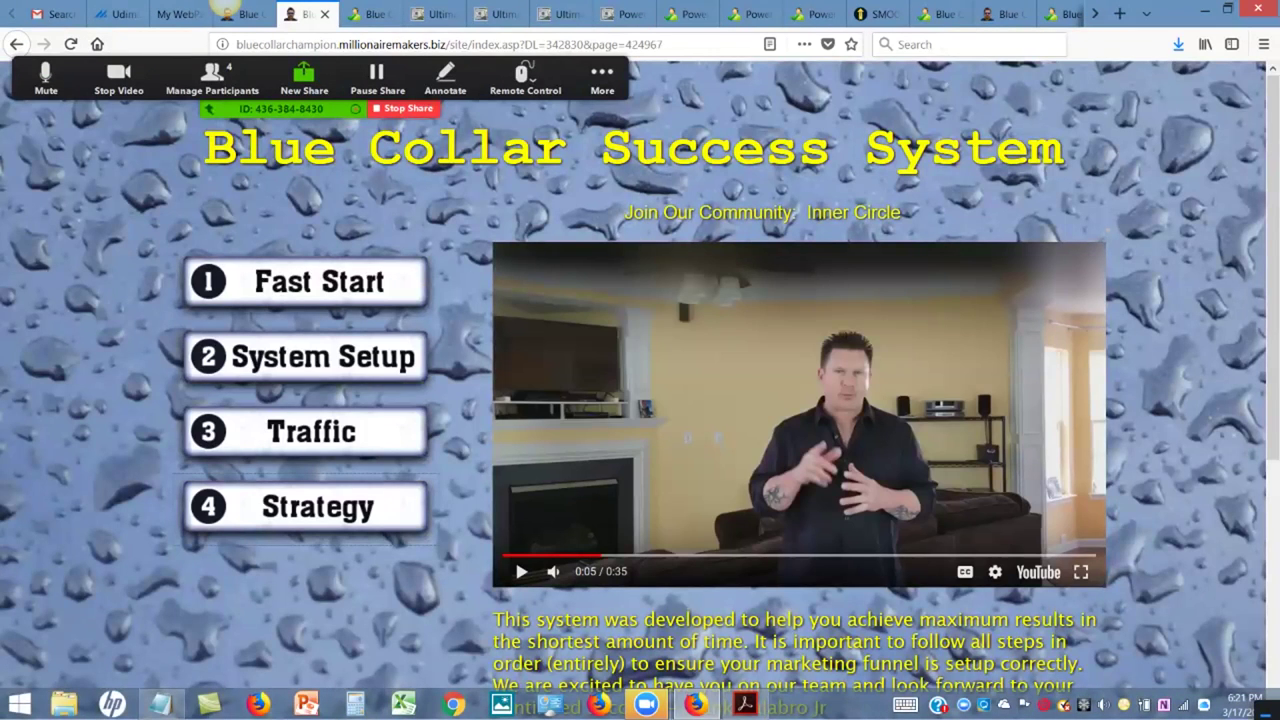
click(240, 14)
text(********************************)
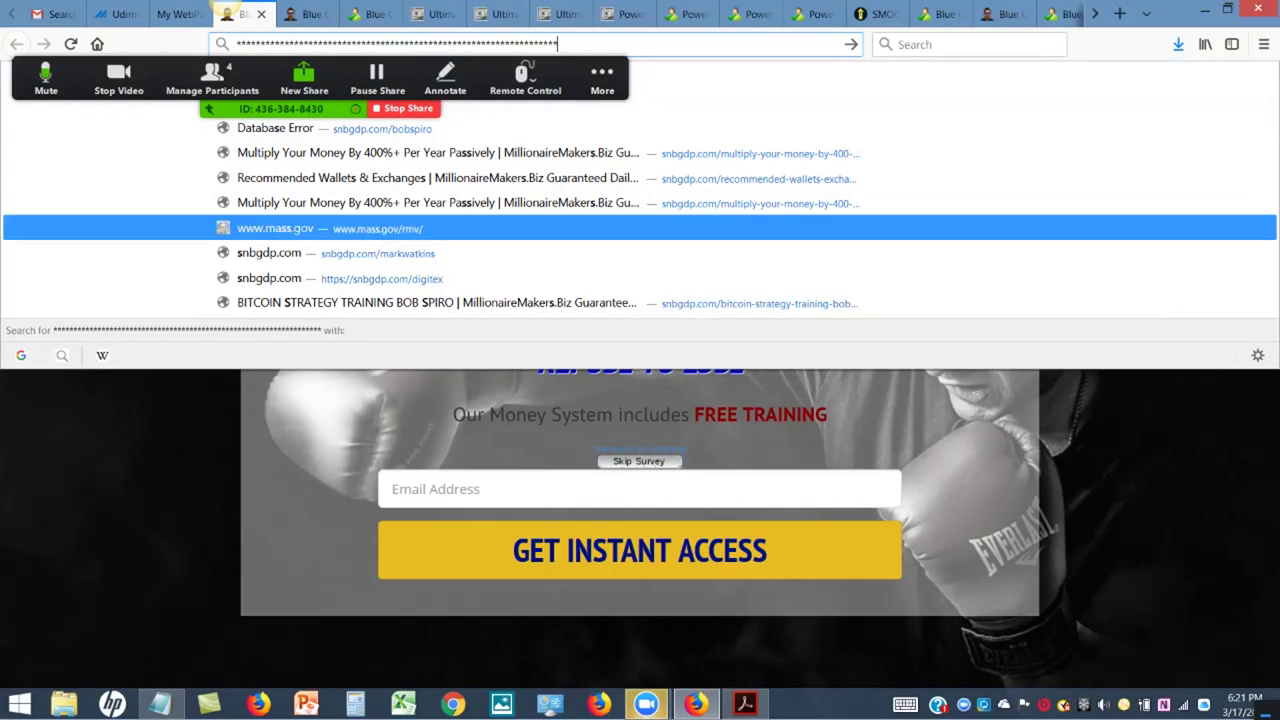
key(Escape)
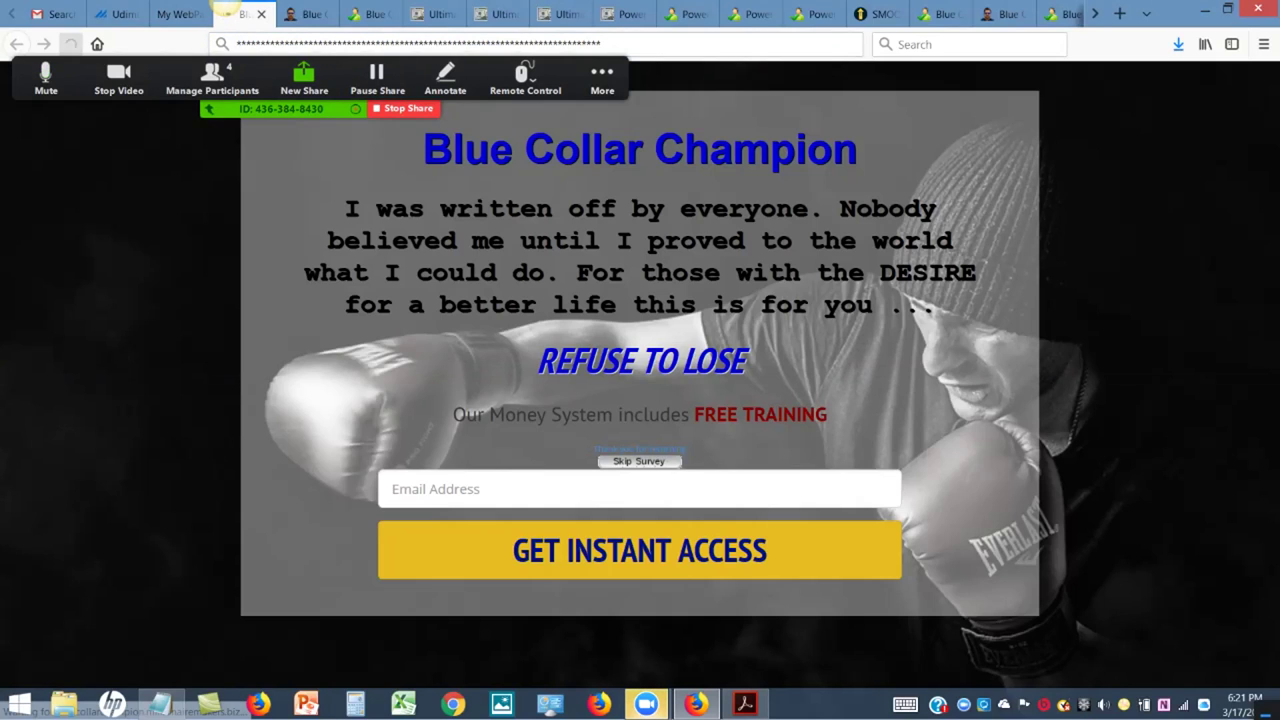
key(Return)
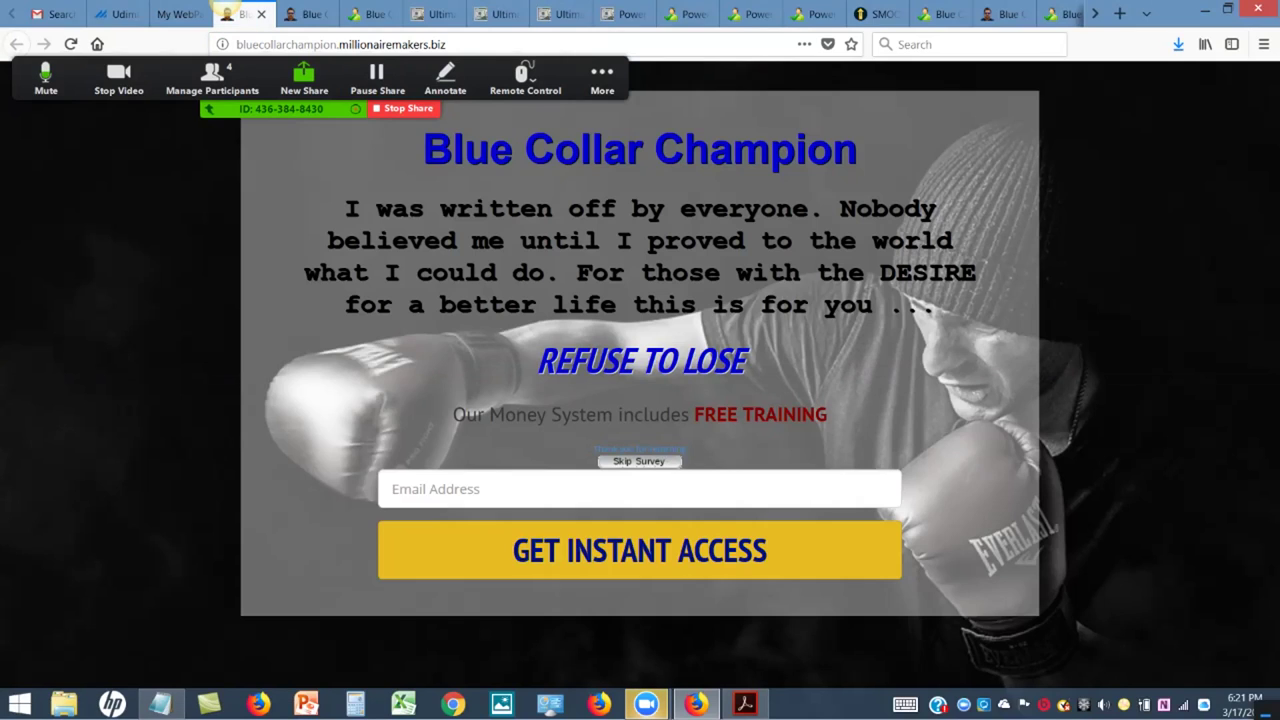
key(ctrl+l)
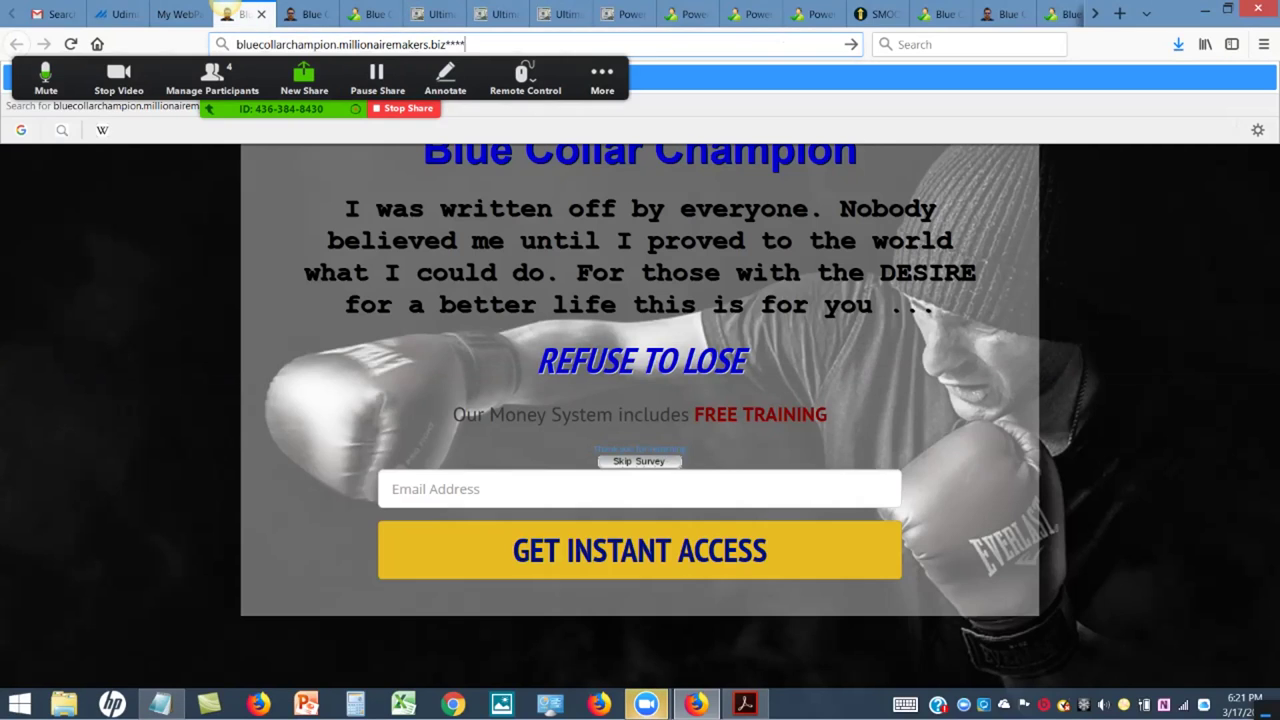
text(****)
text(collarchampion.millionairemakers.biz)
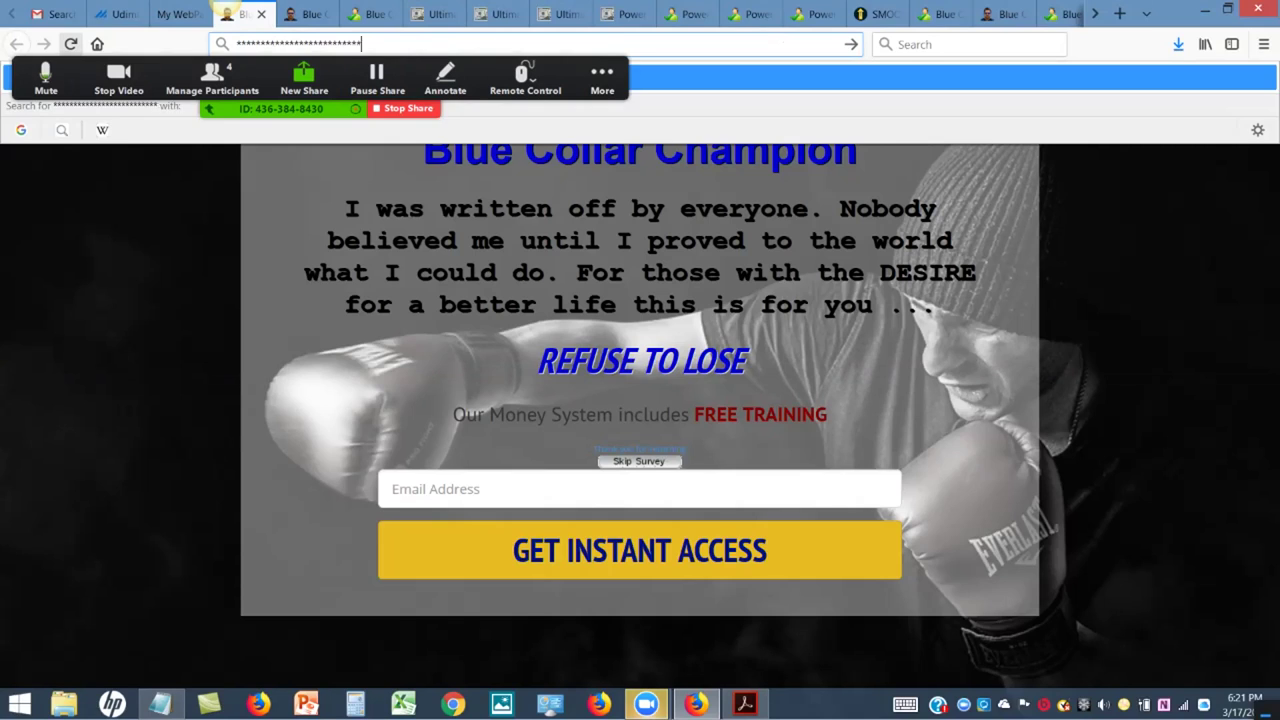
key(Return)
text(*******************************************************)
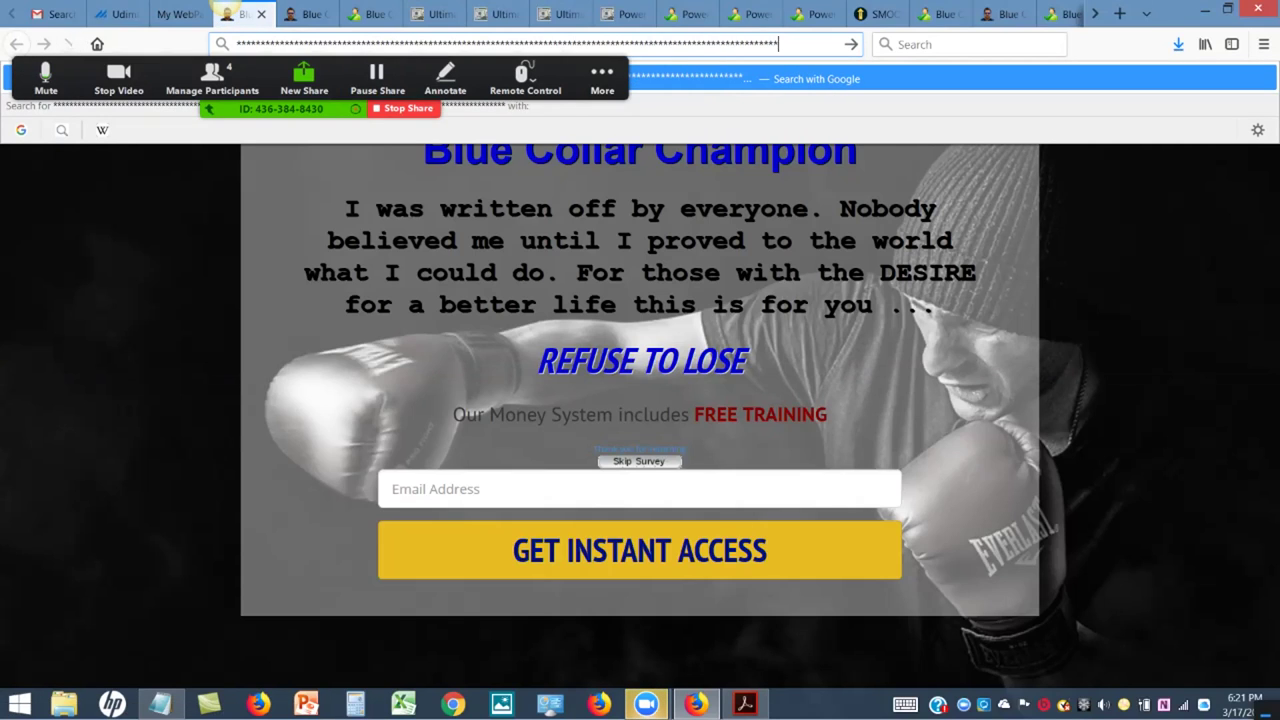
text(***************************************************************************)
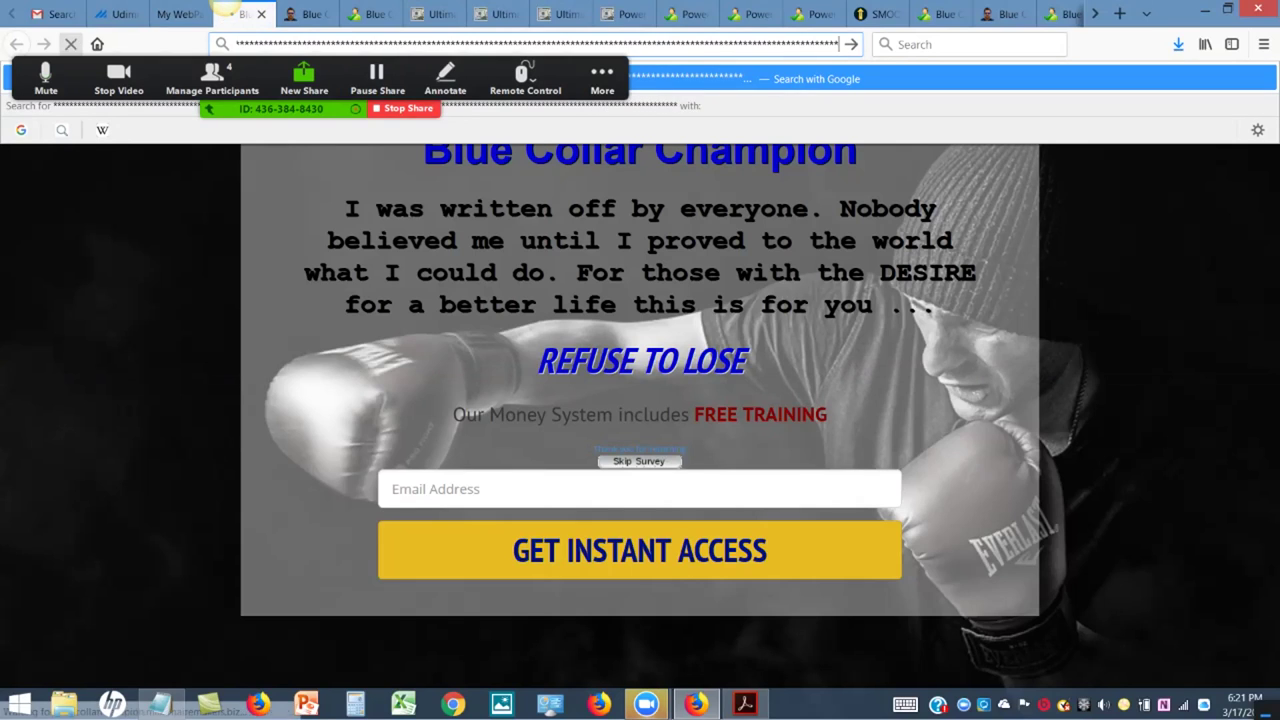
text(***********************)
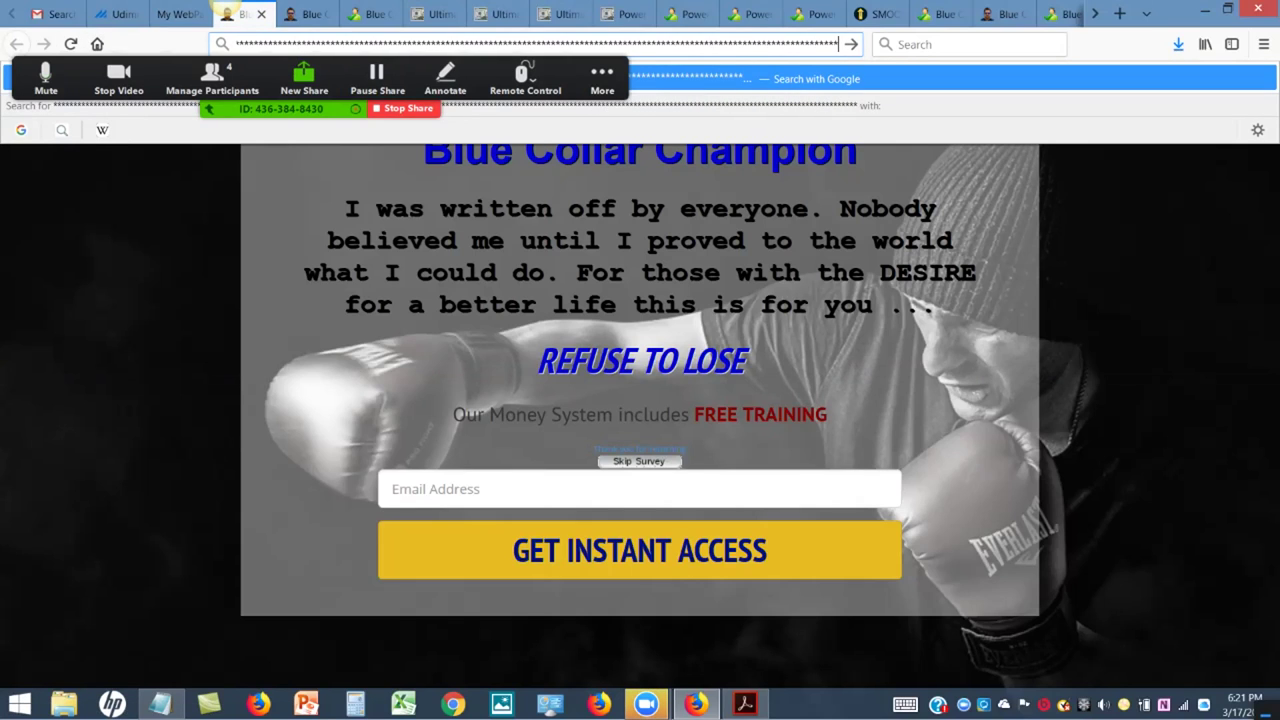
text(****************************************************************)
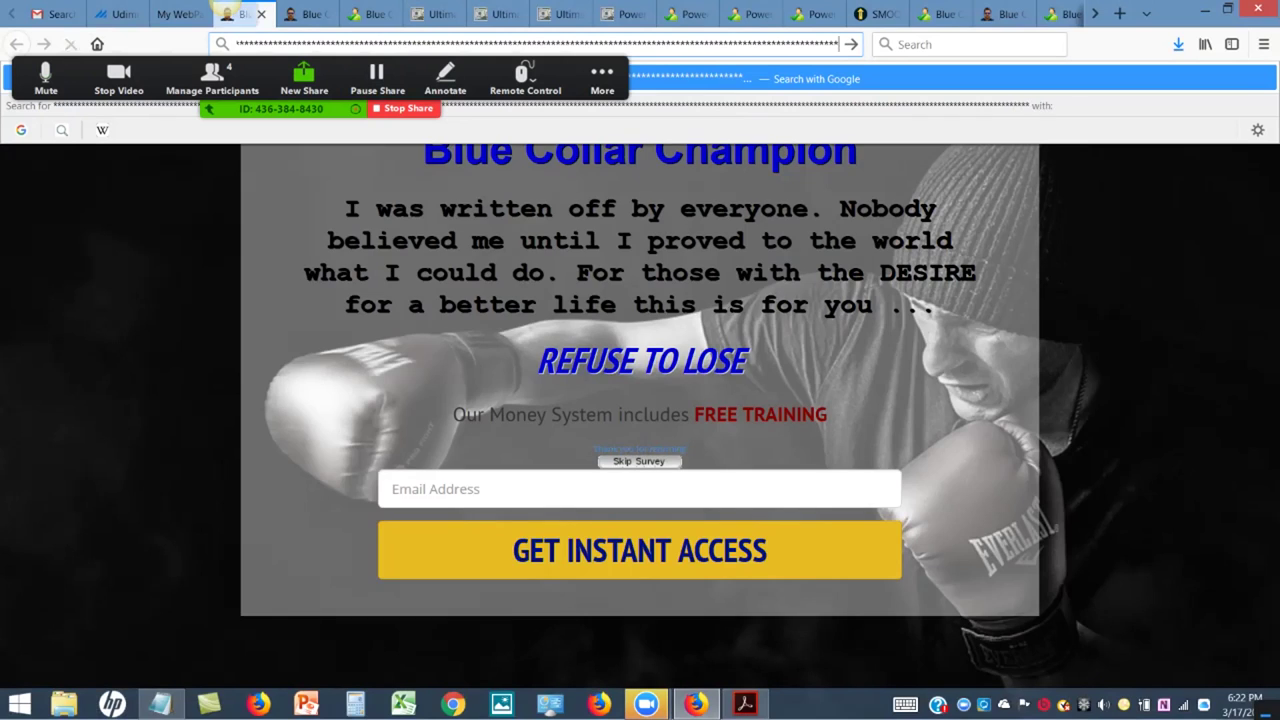
text(*******************************************)
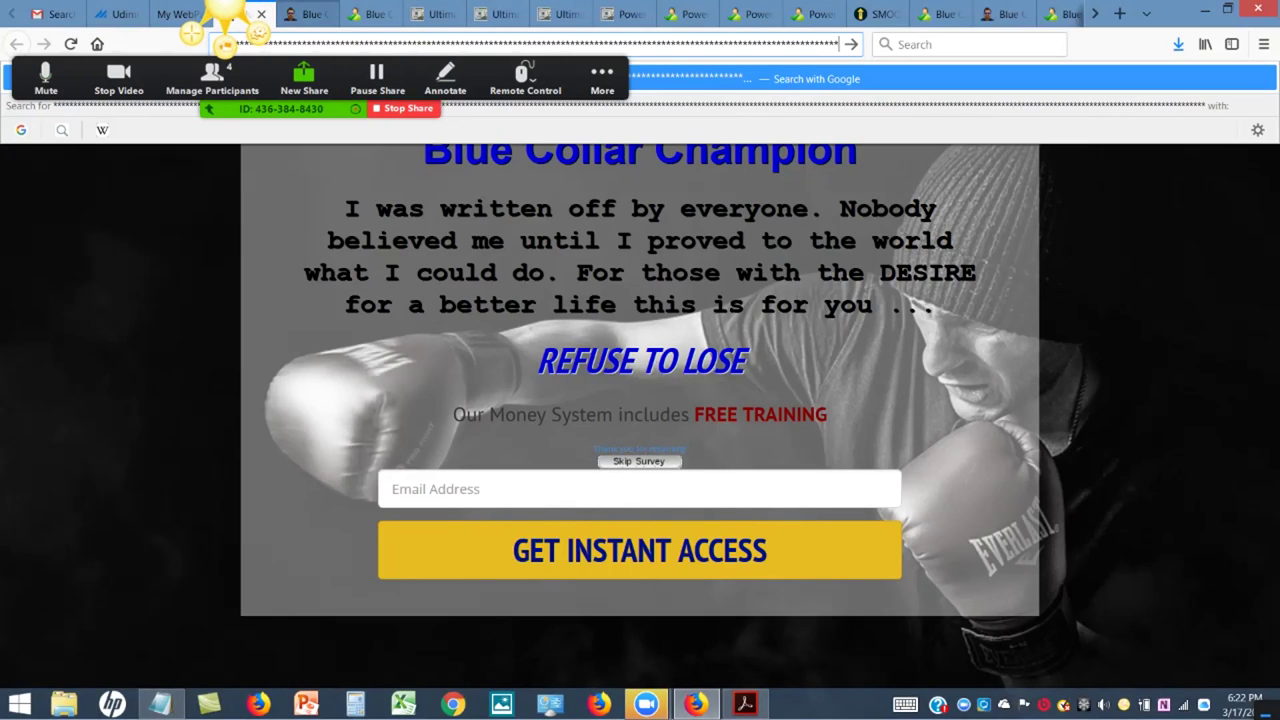
key(Return)
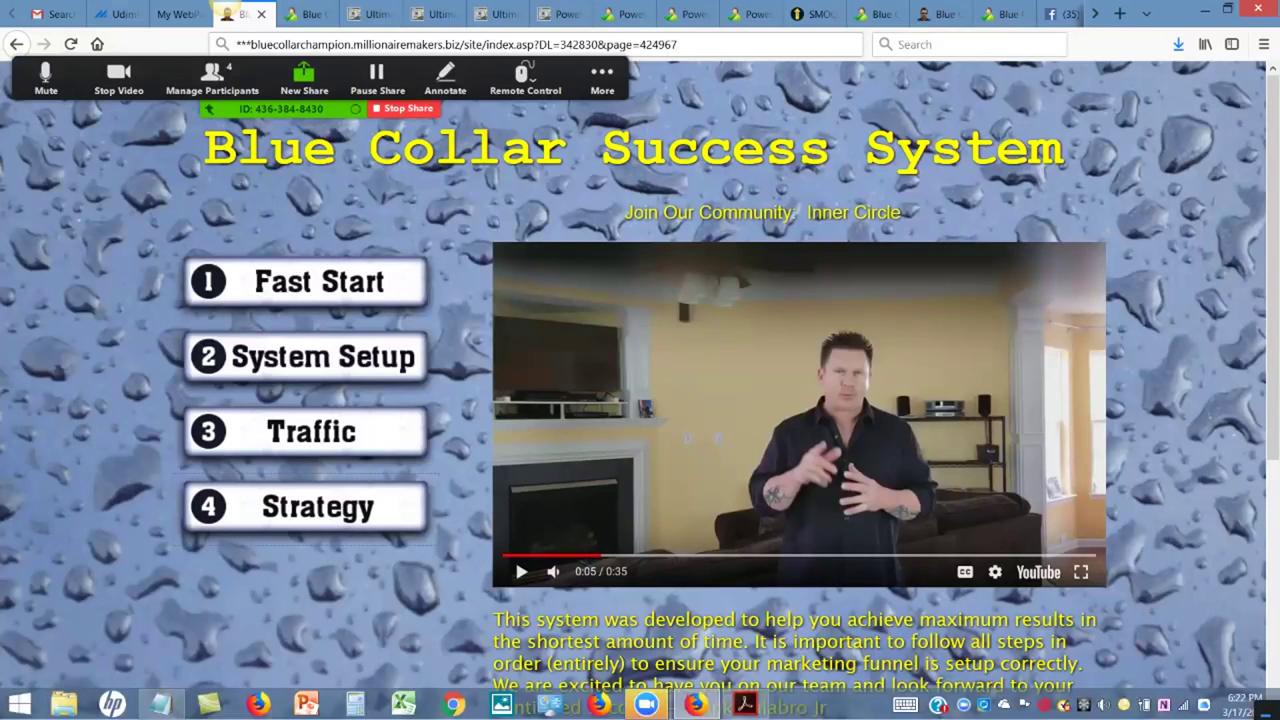
Return to the My WebPages list and open the test link of the shared 4CA LP7 page
click(180, 14)
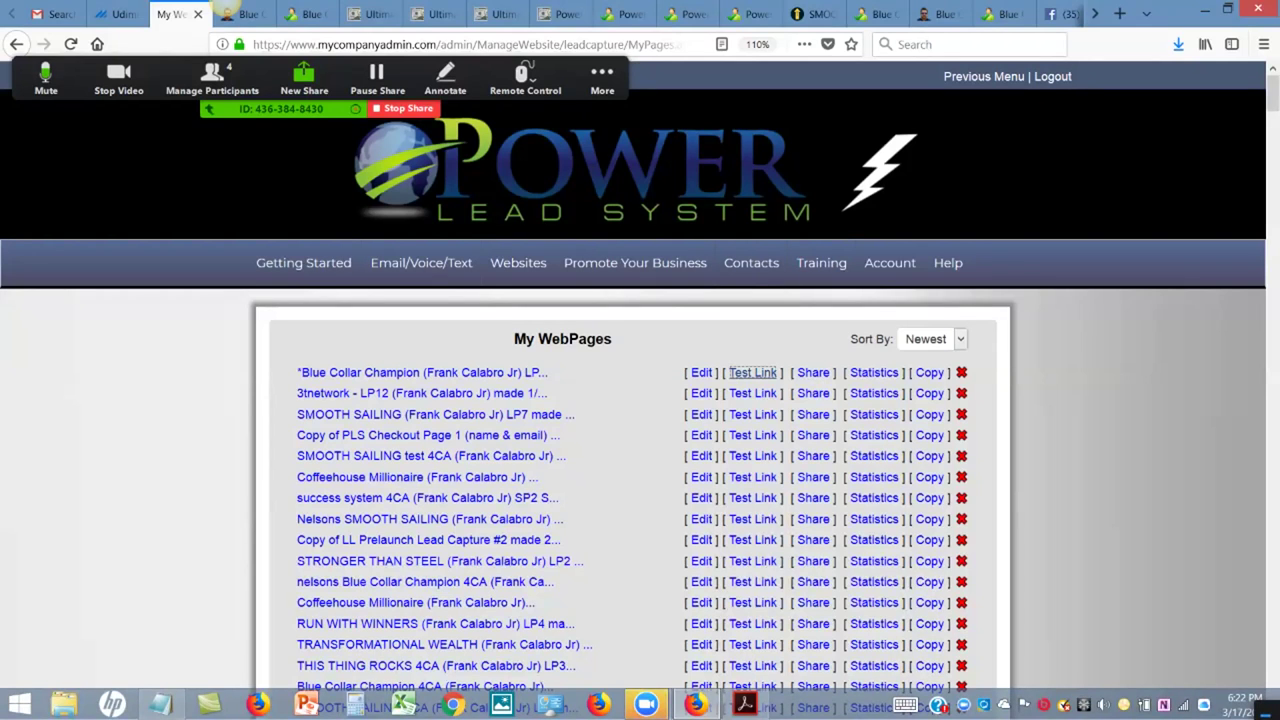
scroll(633, 450, down, 1)
scroll(633, 450, down, 15)
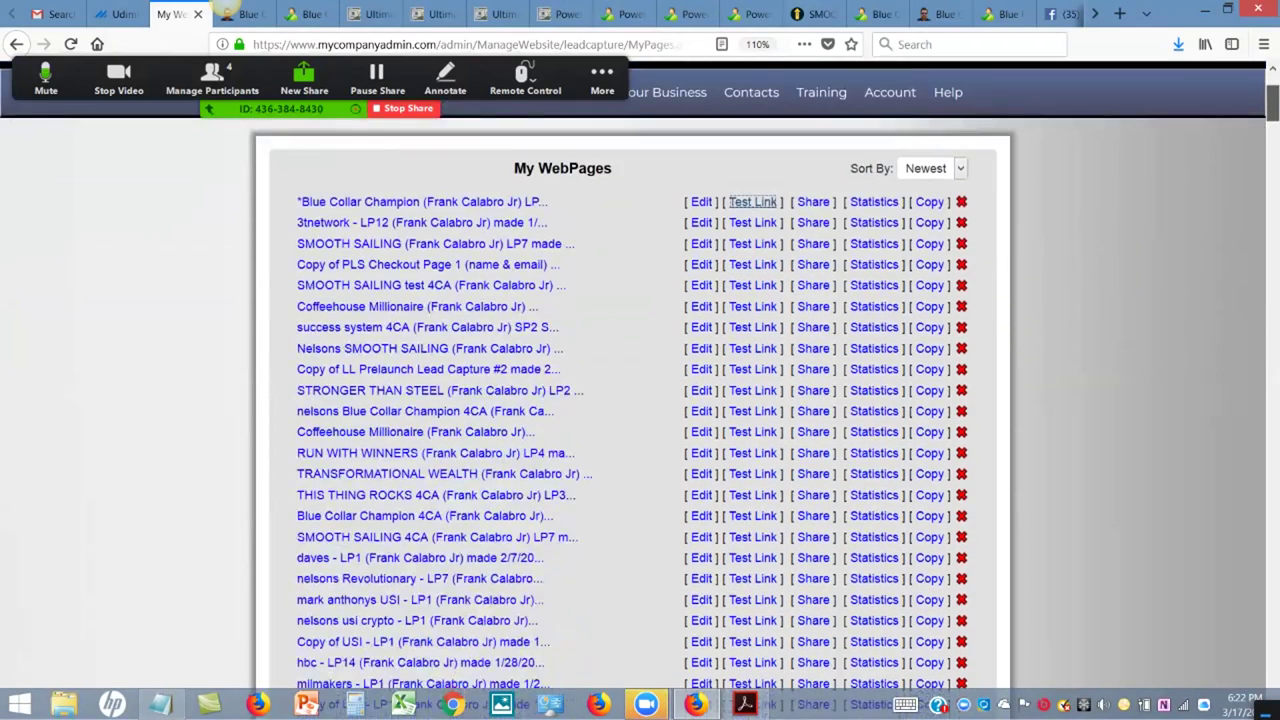
scroll(633, 450, down, 20)
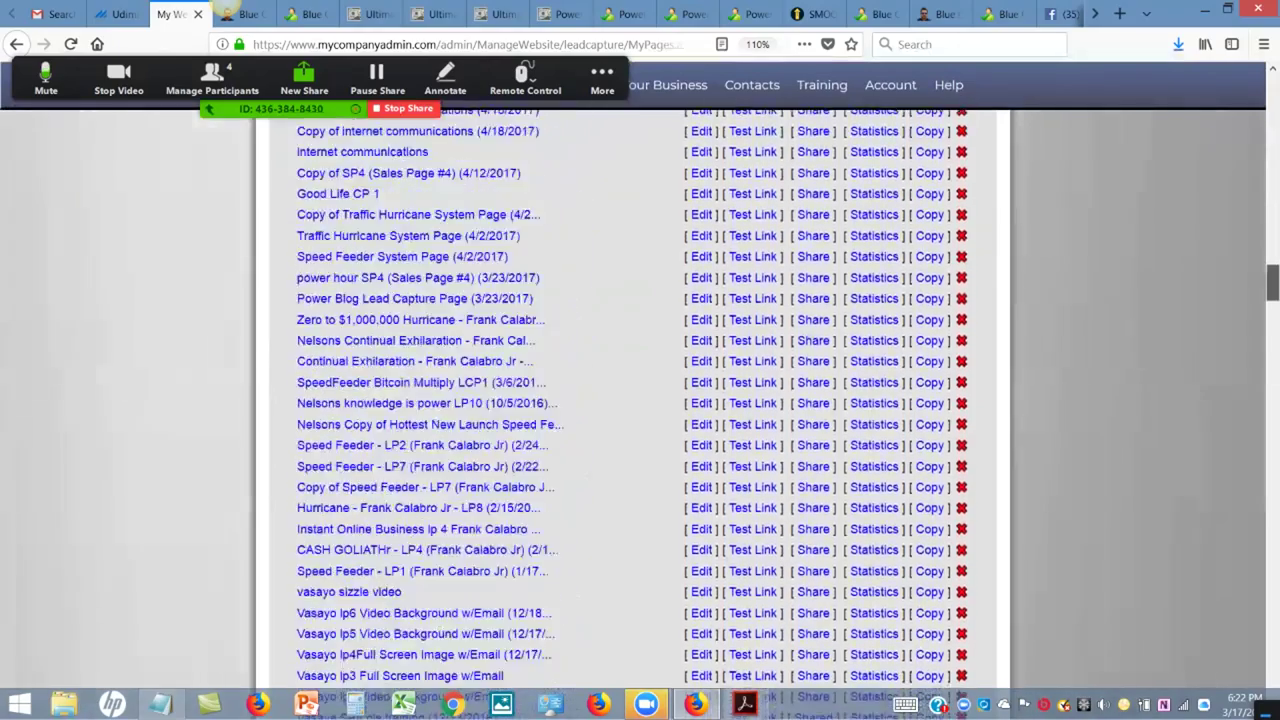
scroll(633, 450, down, 5)
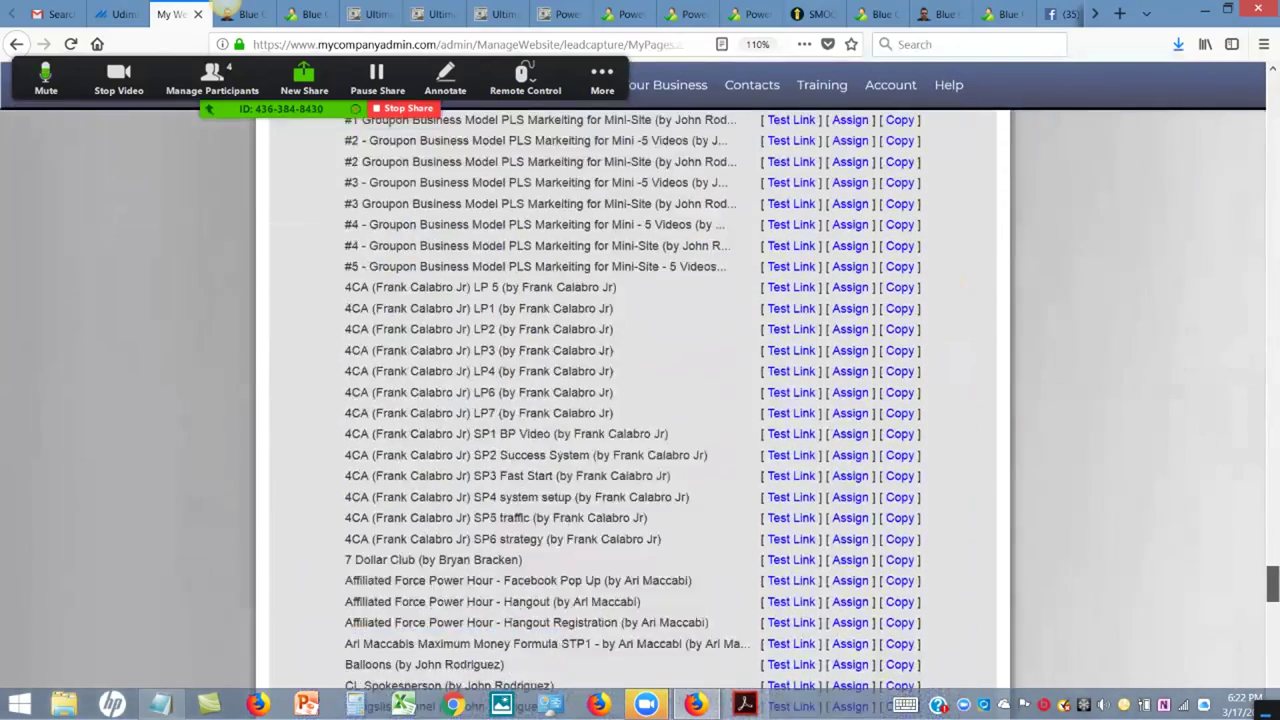
scroll(633, 450, down, 1)
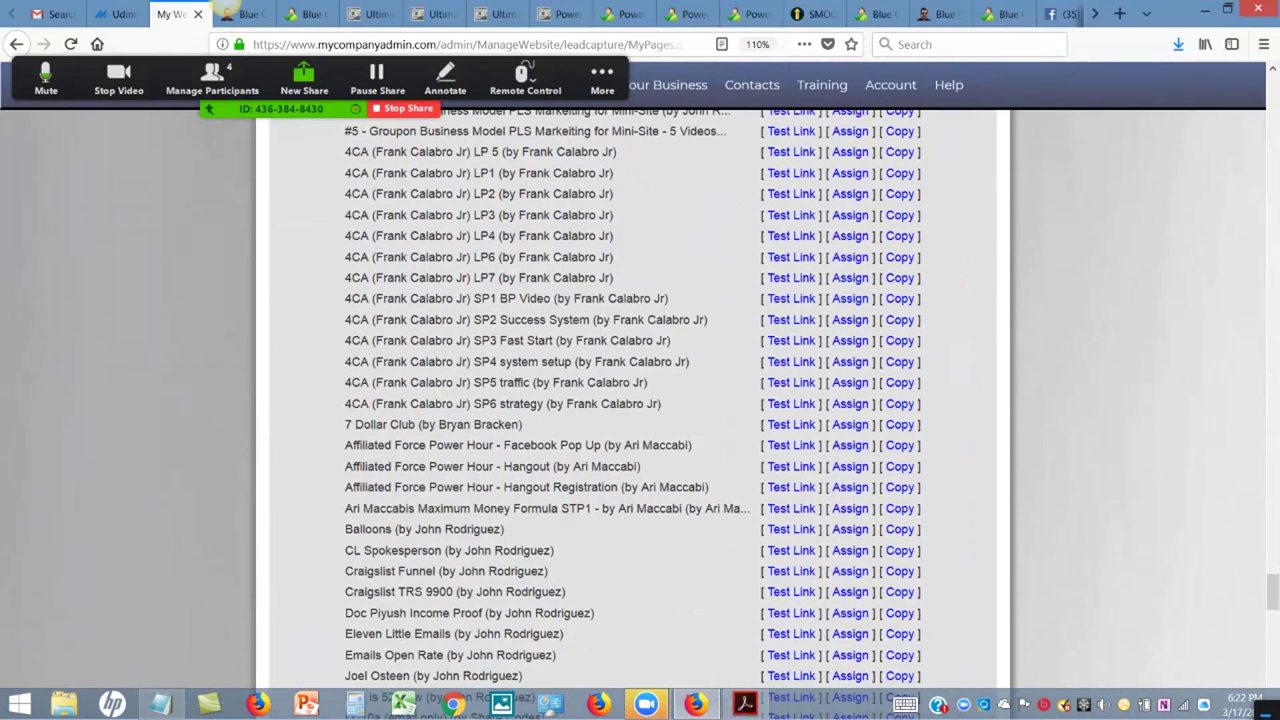
click(791, 278)
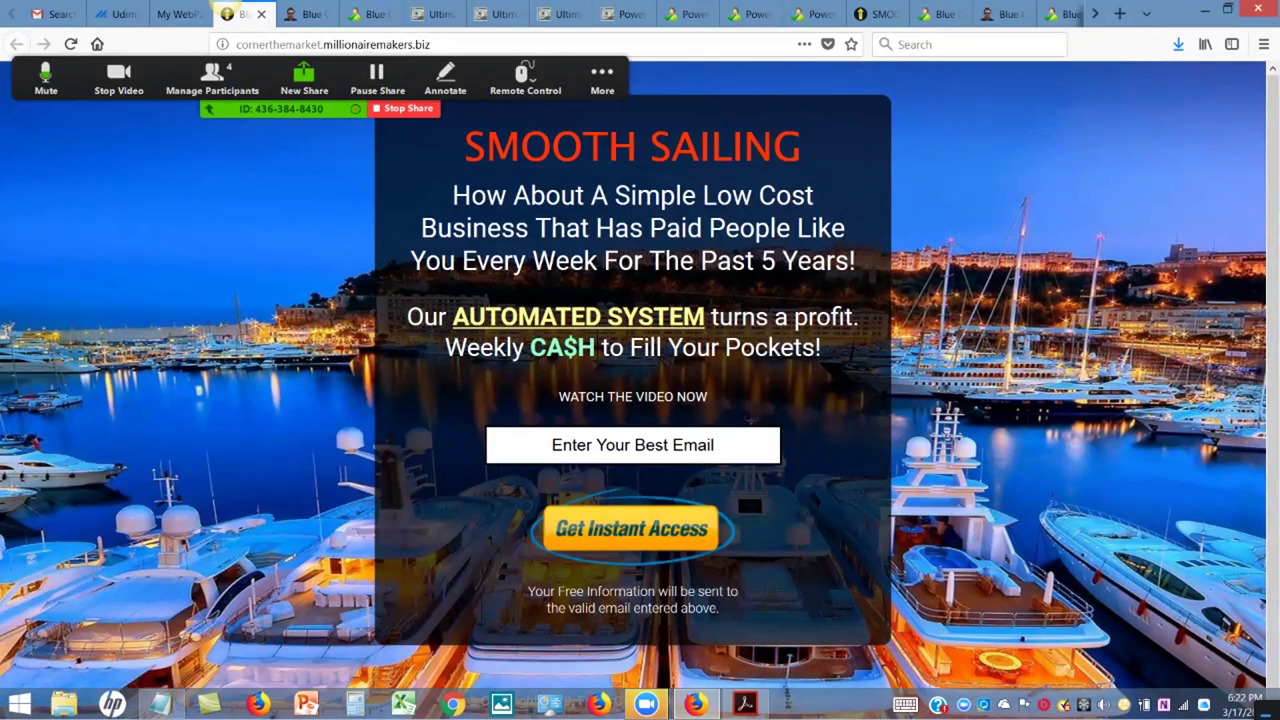
Copy the SMOOTH SAILING headline from the landing page to the clipboard
drag(464, 146, 802, 146)
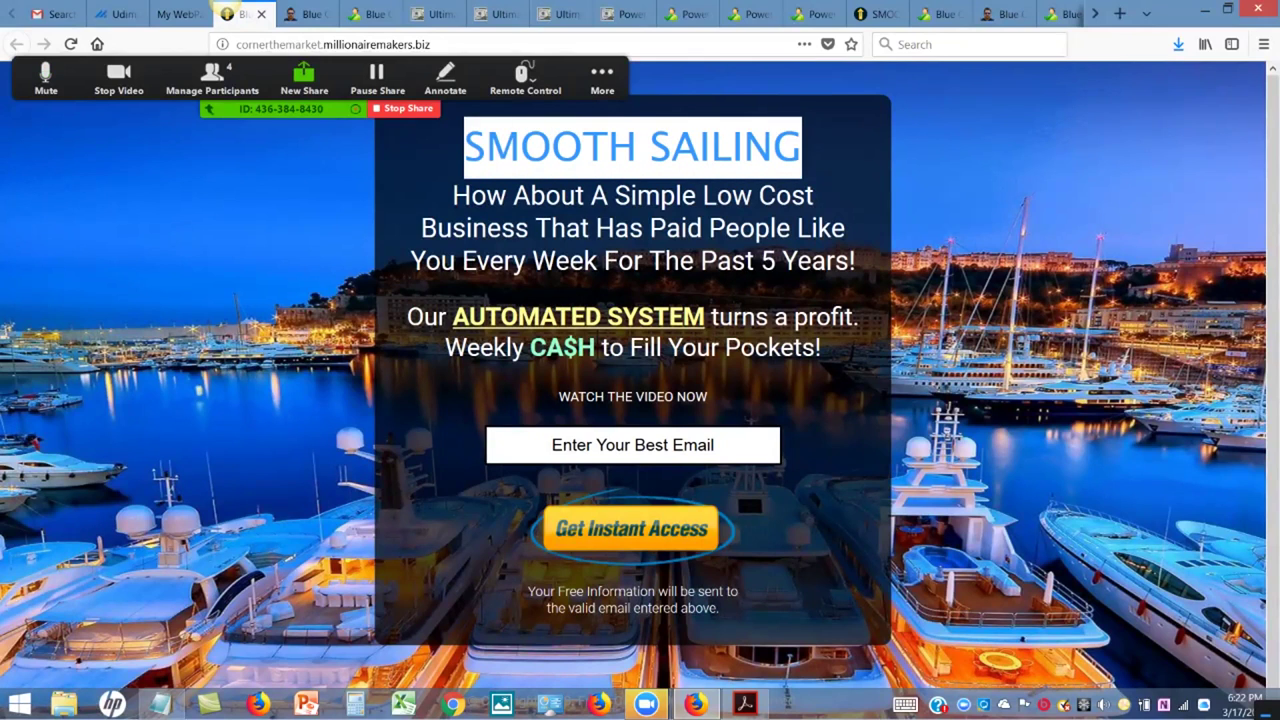
right_click(803, 143)
click(830, 152)
Return to the My WebPages list and start a copy of the shared 4CA LP7 page
click(178, 14)
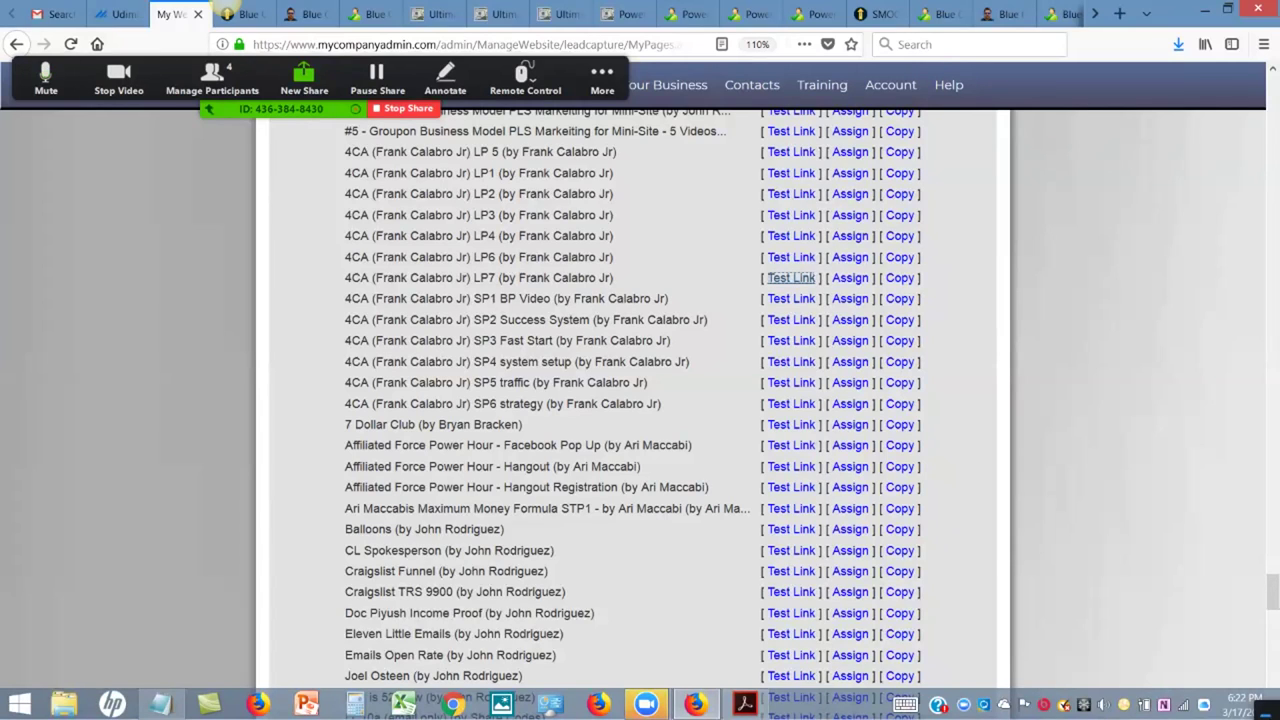
click(899, 277)
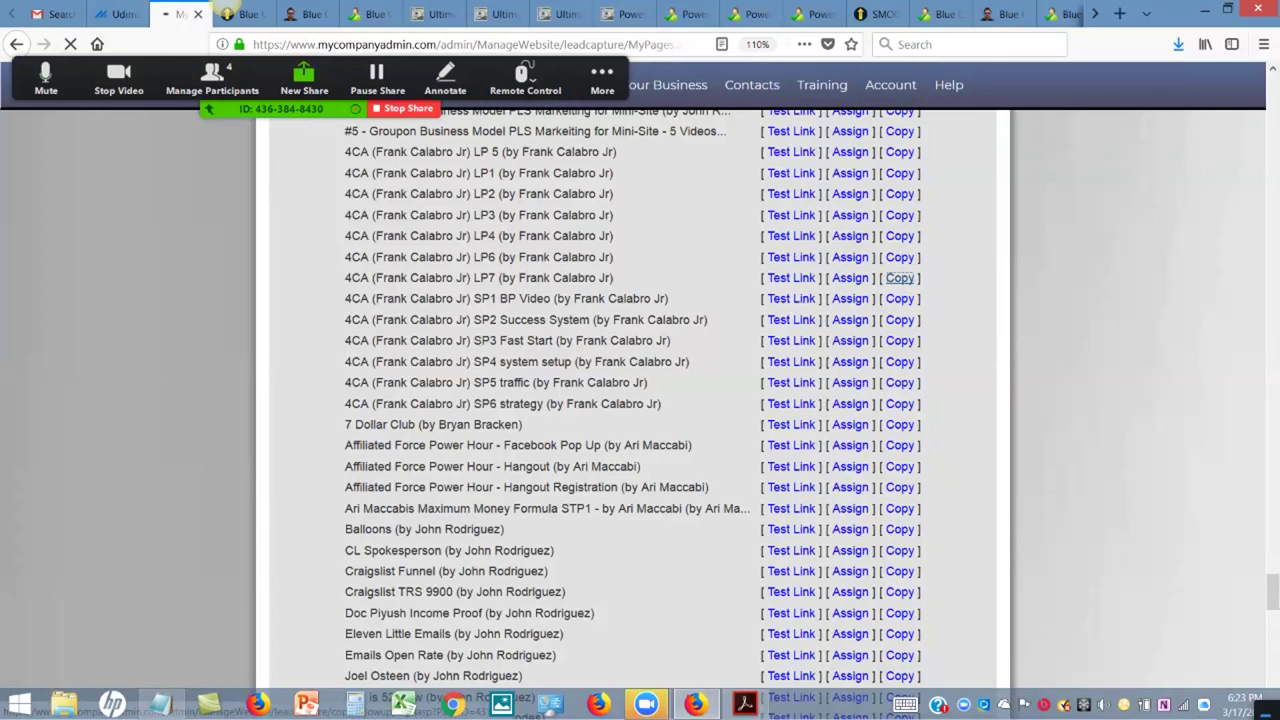
Close the leftover Ultimate, Power and Blue Collar preview tabs and return to the editor of the copied LP7 webpage
click(899, 466)
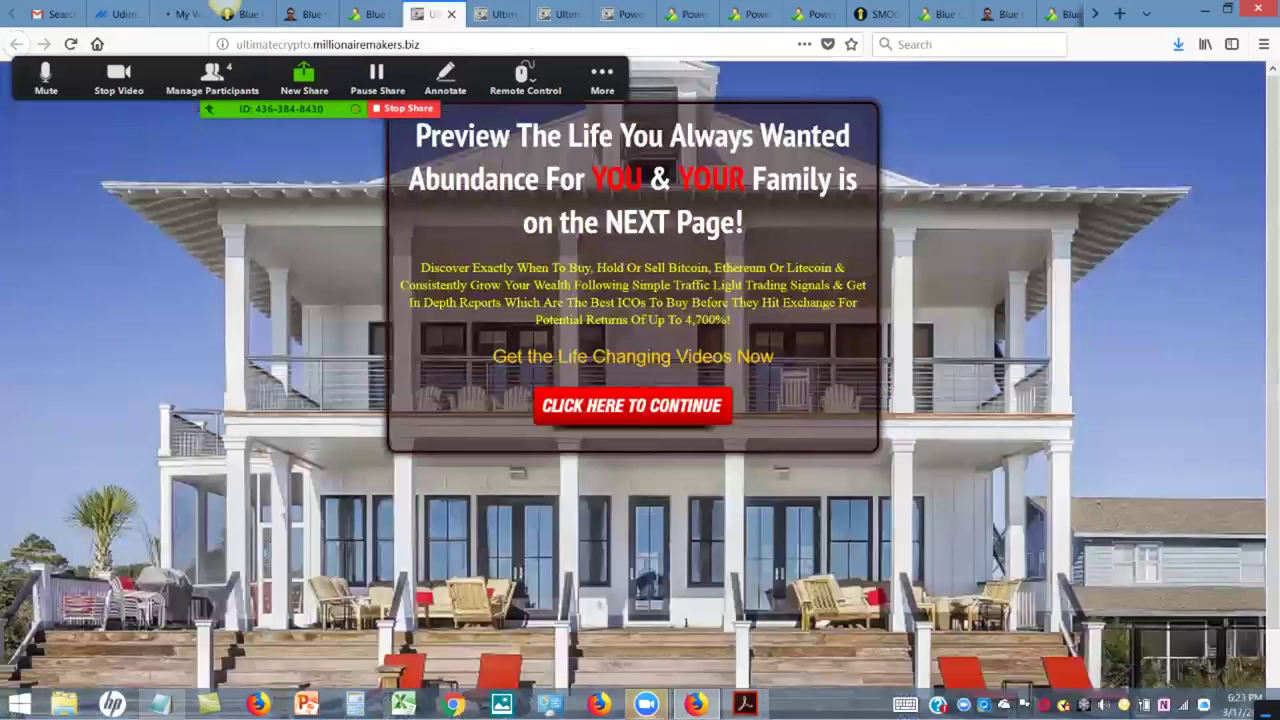
click(440, 14)
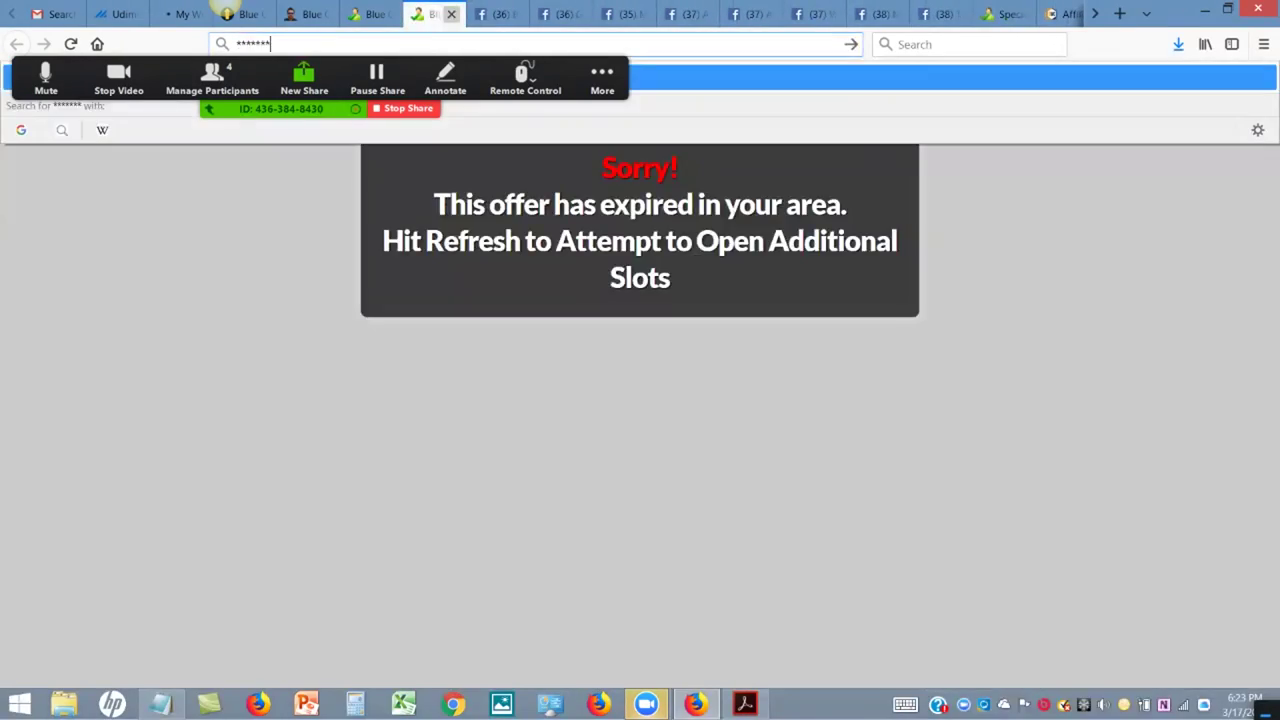
click(451, 14)
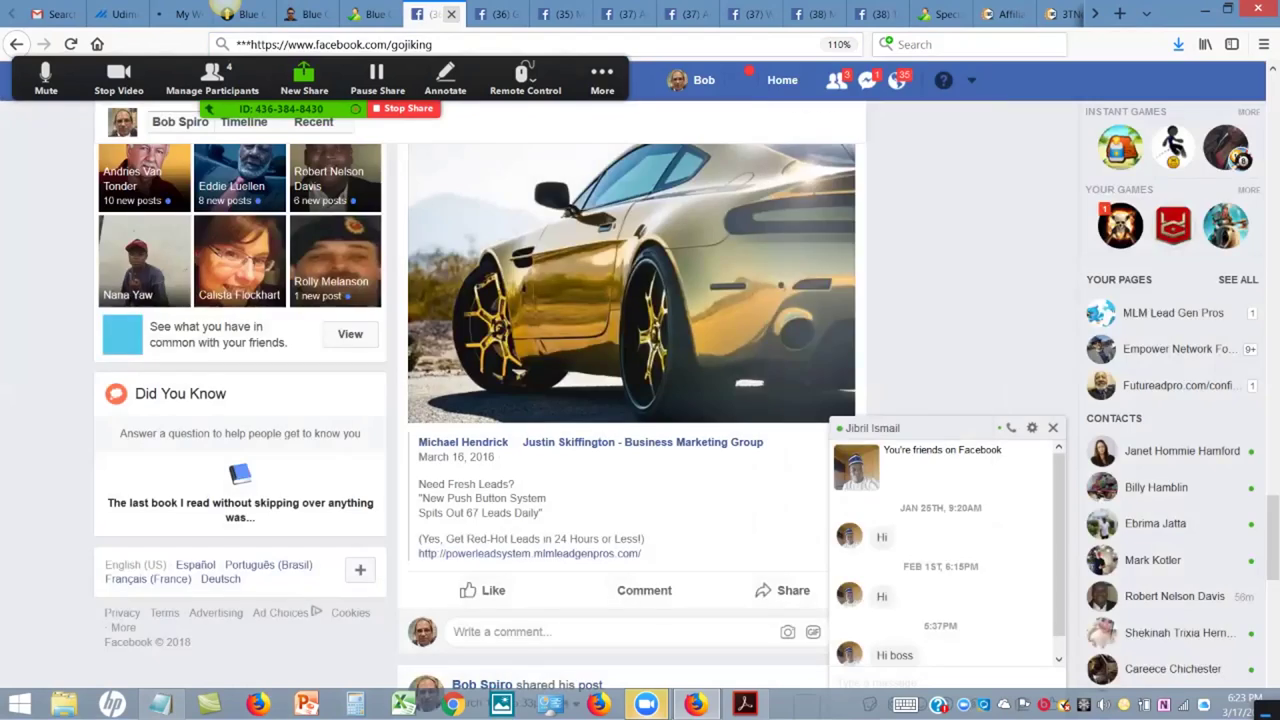
click(451, 14)
click(451, 14)
click(451, 14)
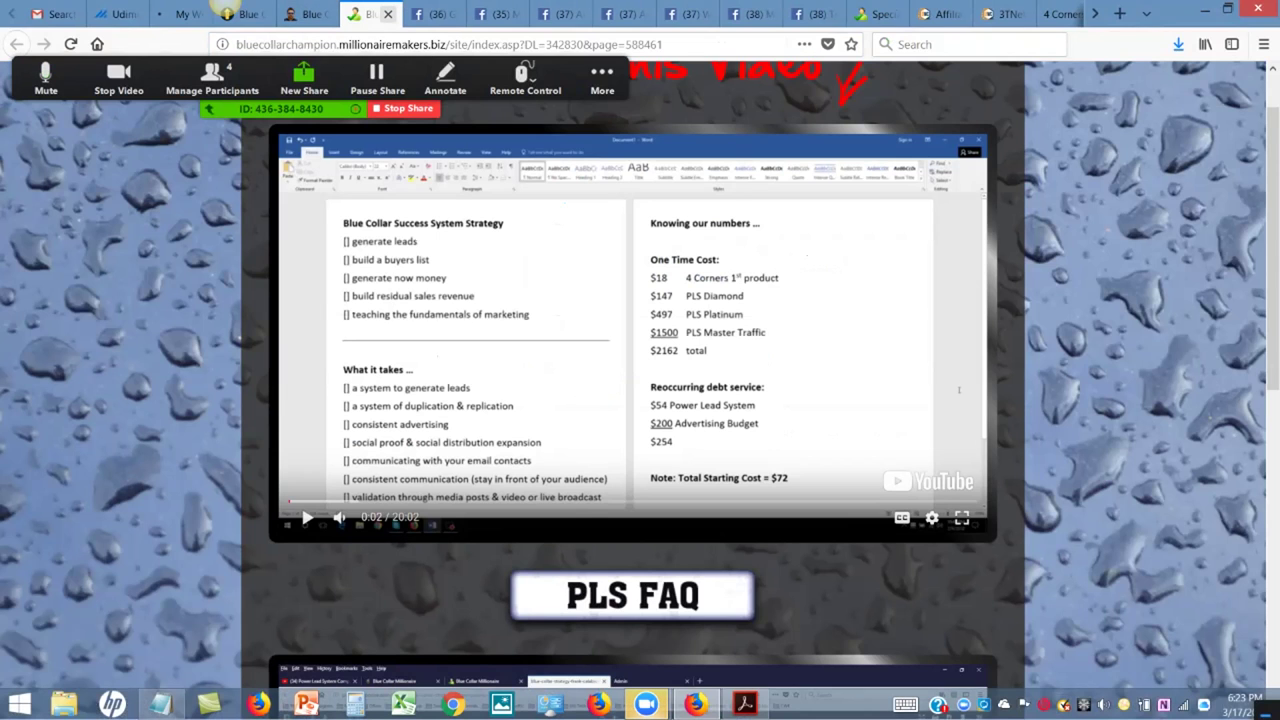
click(388, 14)
click(180, 14)
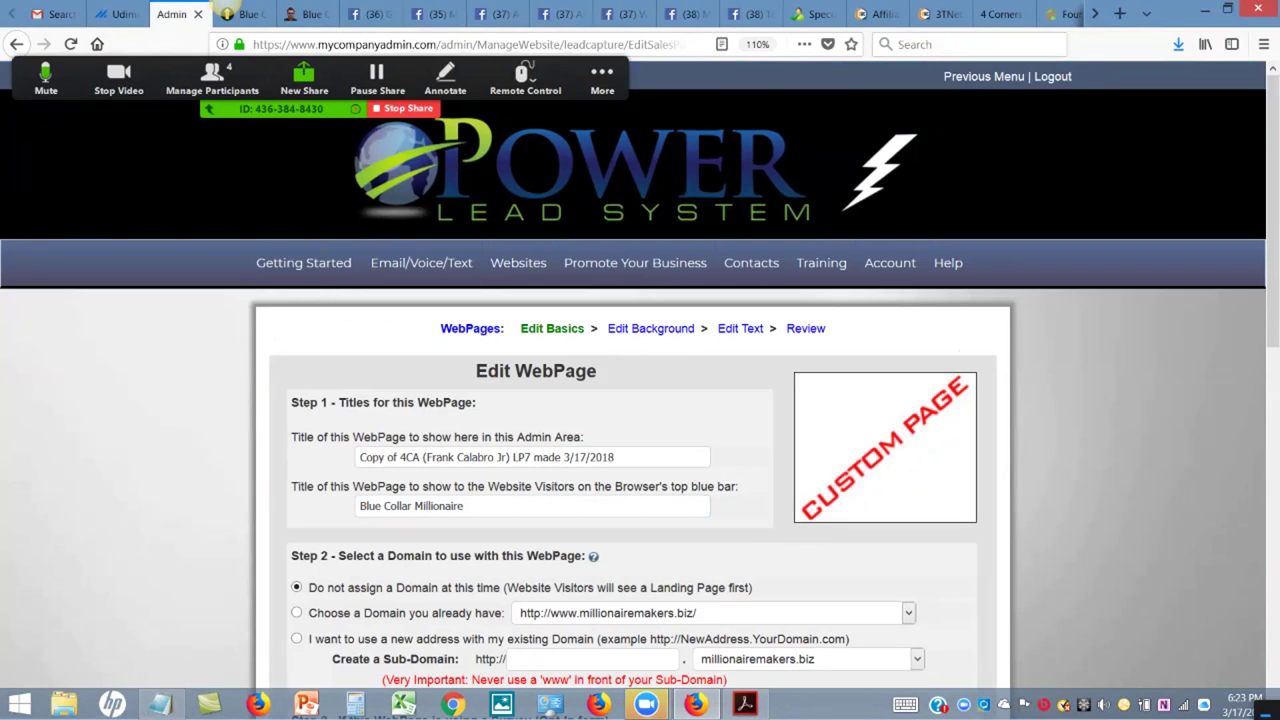
Replace the beginning of the copied page's admin-area title with a run of asterisks followed by SMOOTH SAILING
click(390, 457)
text(*****************************)
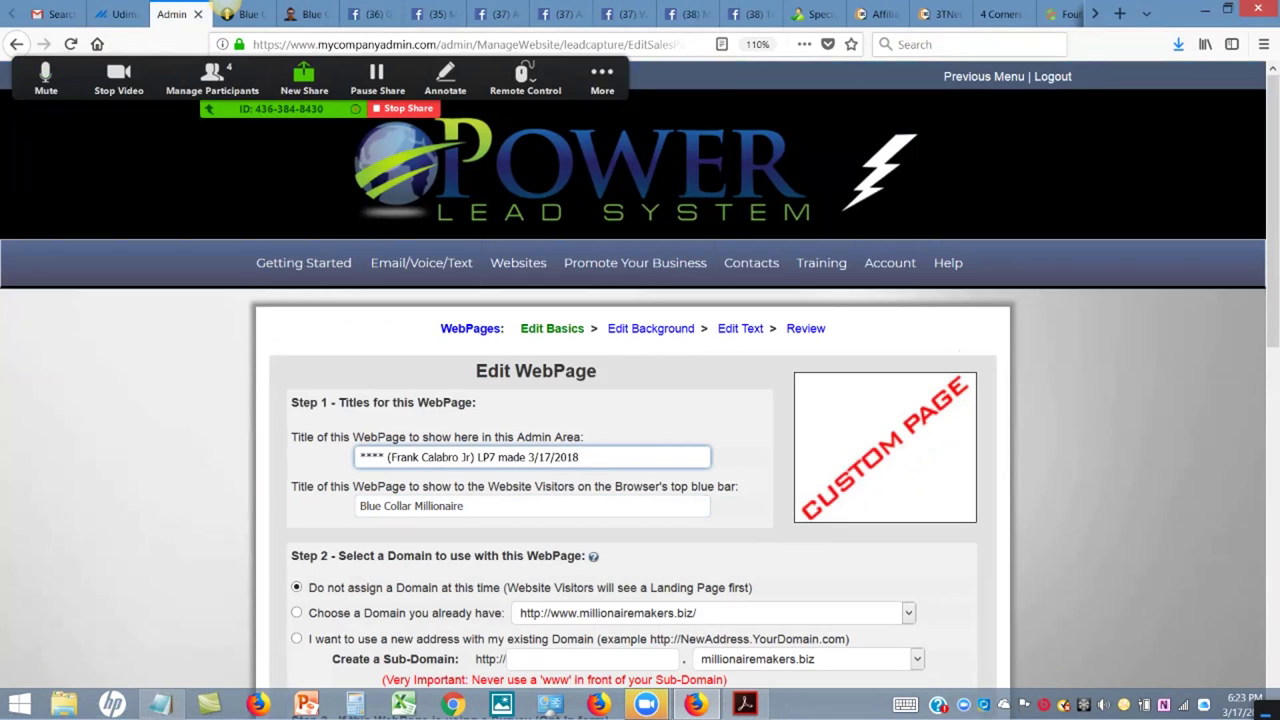
text(************SMOOTH SAILING (Frank)
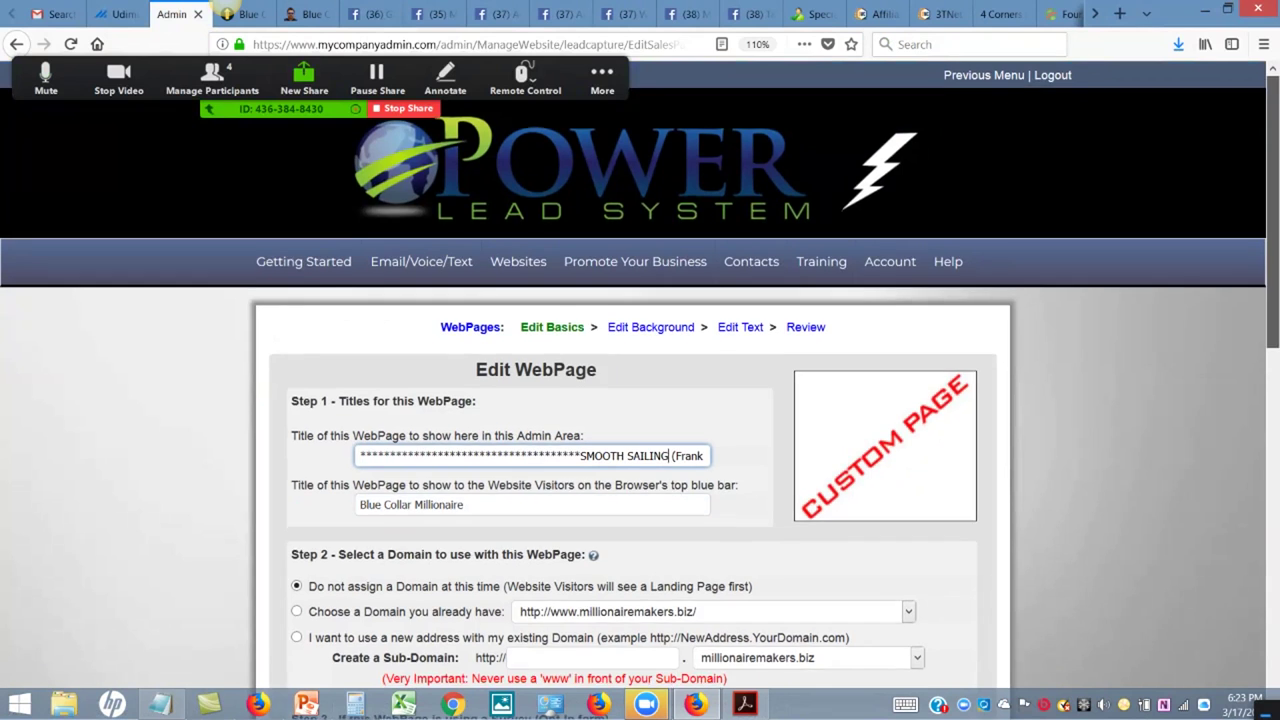
scroll(640, 400, down, 3)
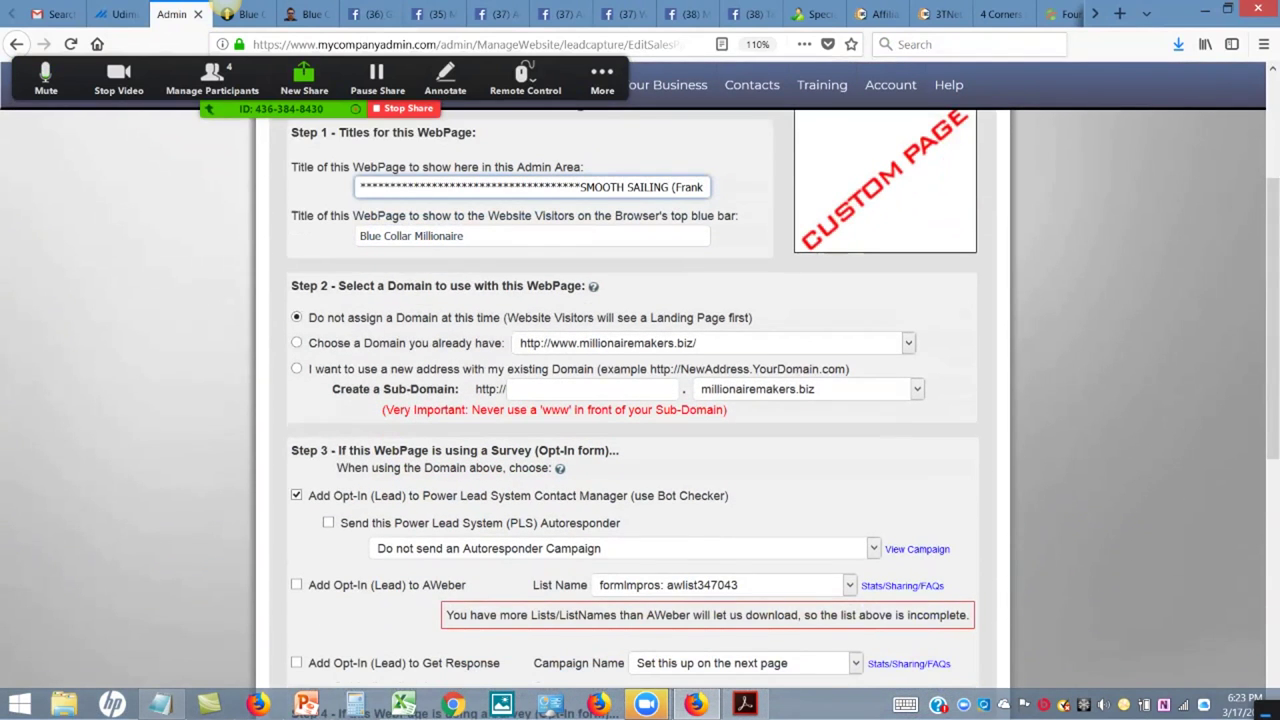
Replace the entire admin-area title of the copied webpage with a row of asterisks
key(ctrl+a)
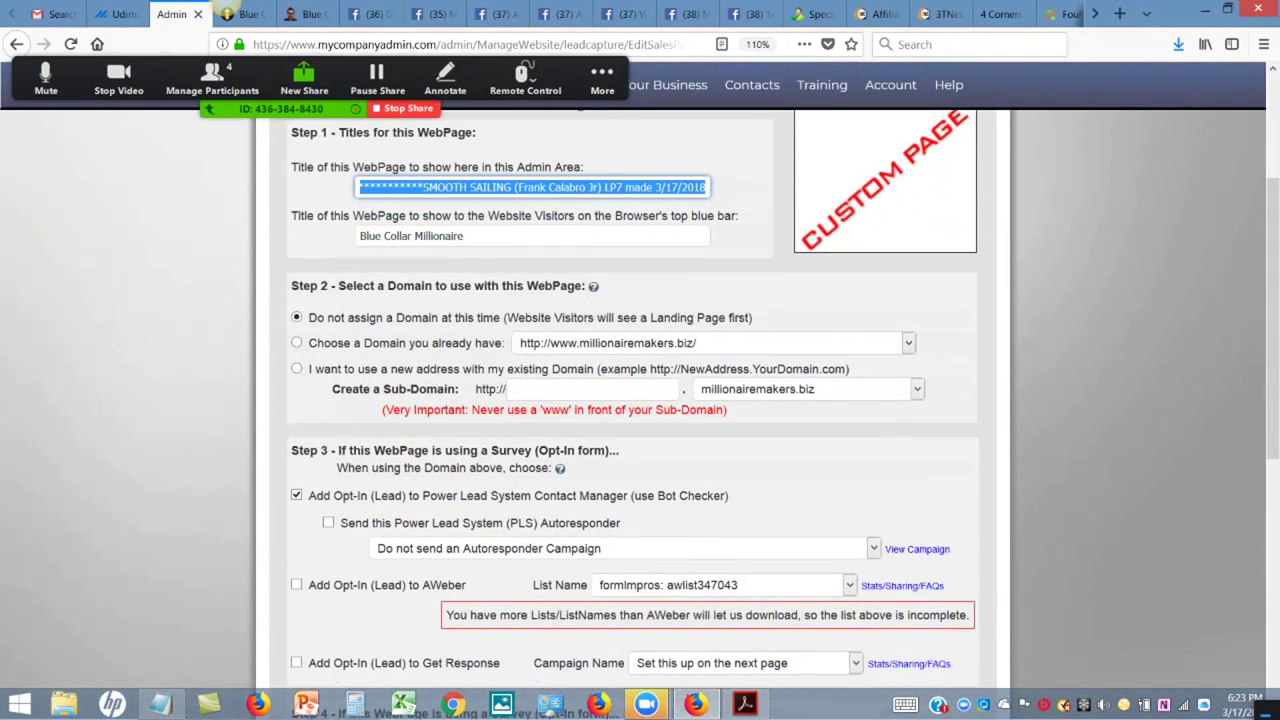
text(*****************************************)
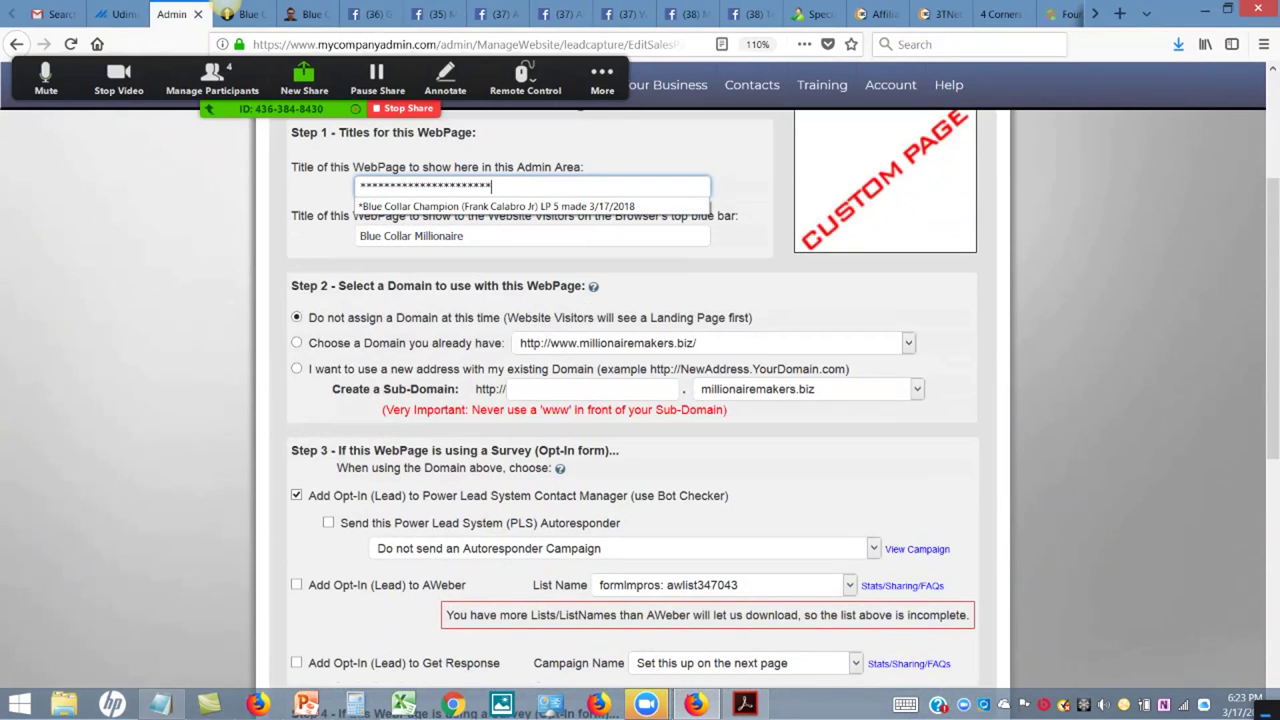
text(*************)
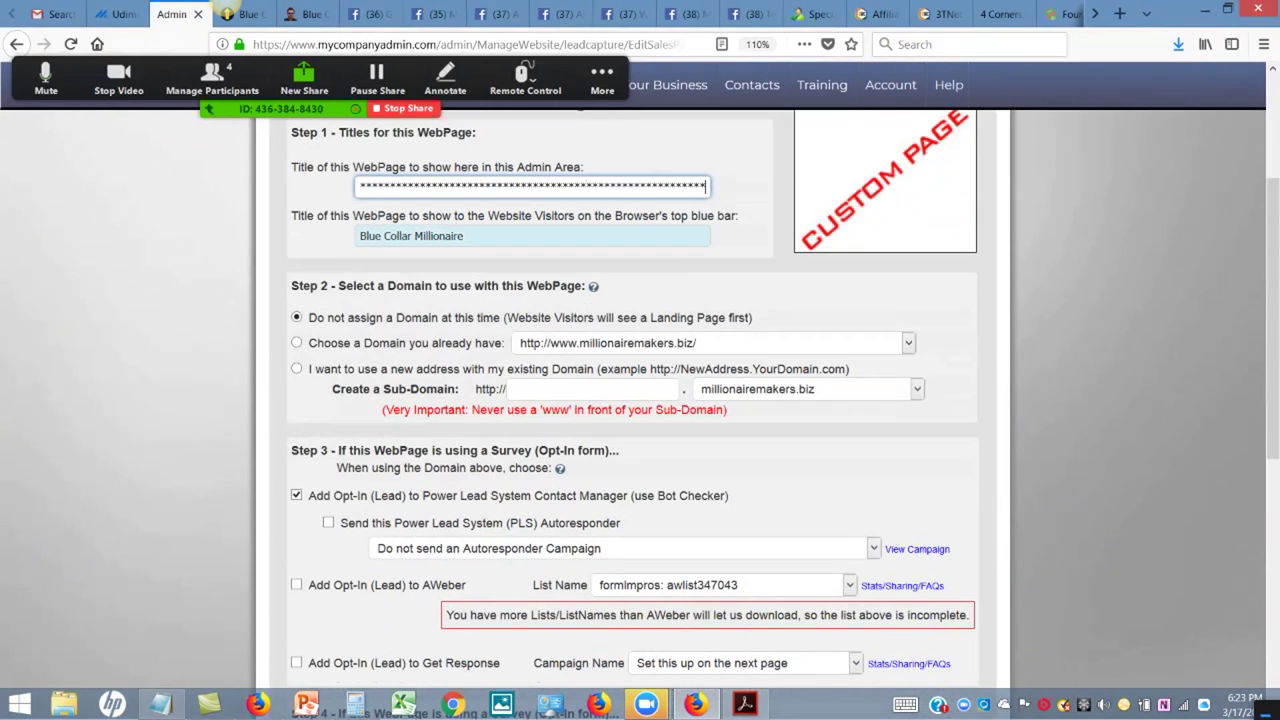
key(ctrl+a)
text(****************************************)
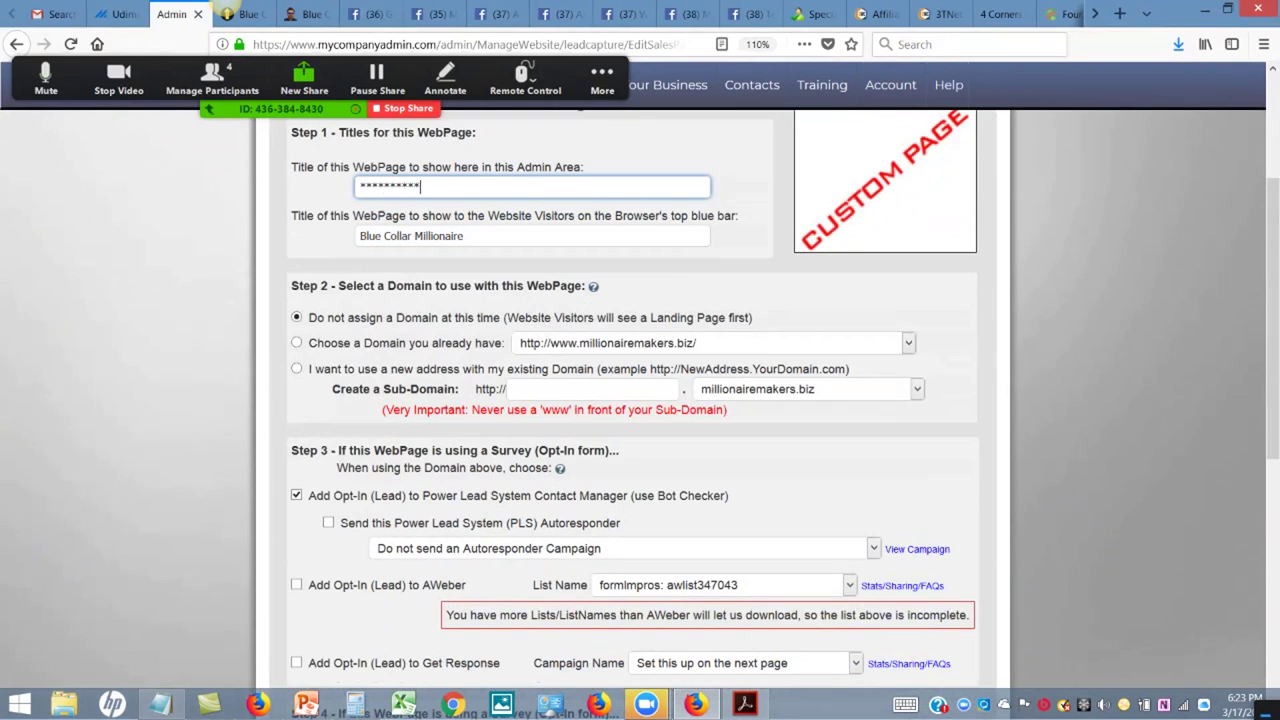
text(***************)
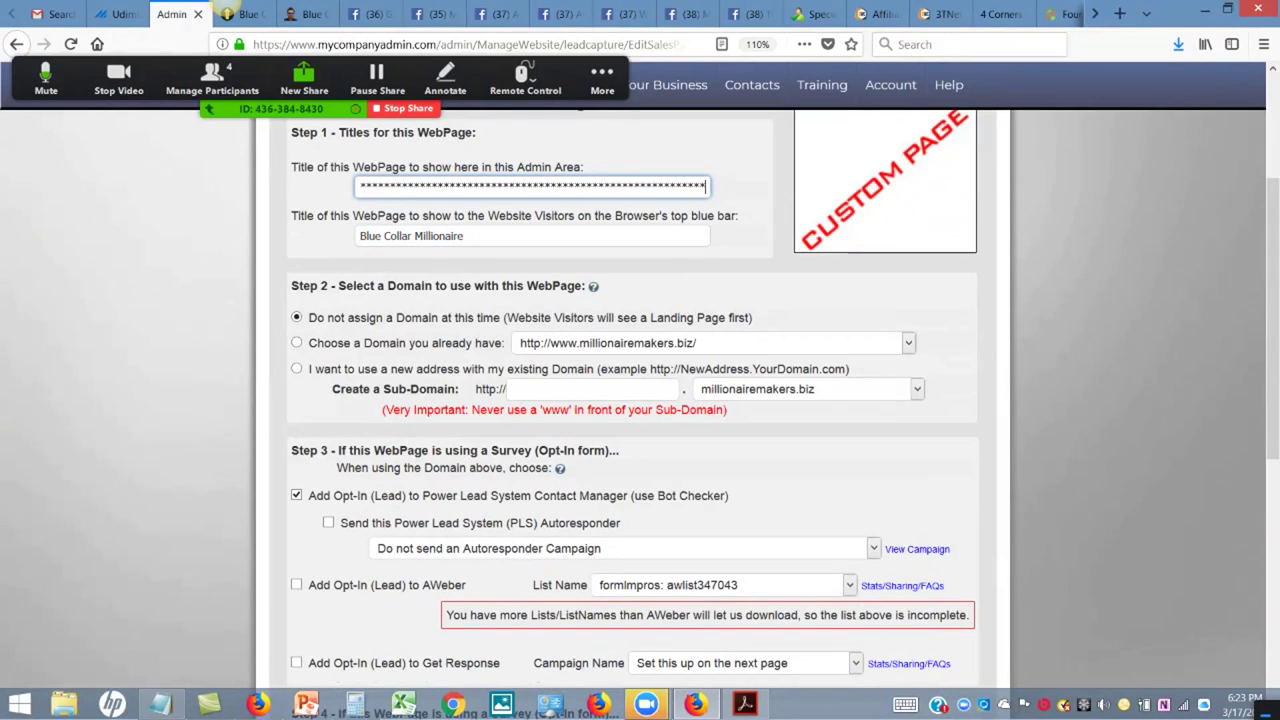
scroll(783, 415, down, 1)
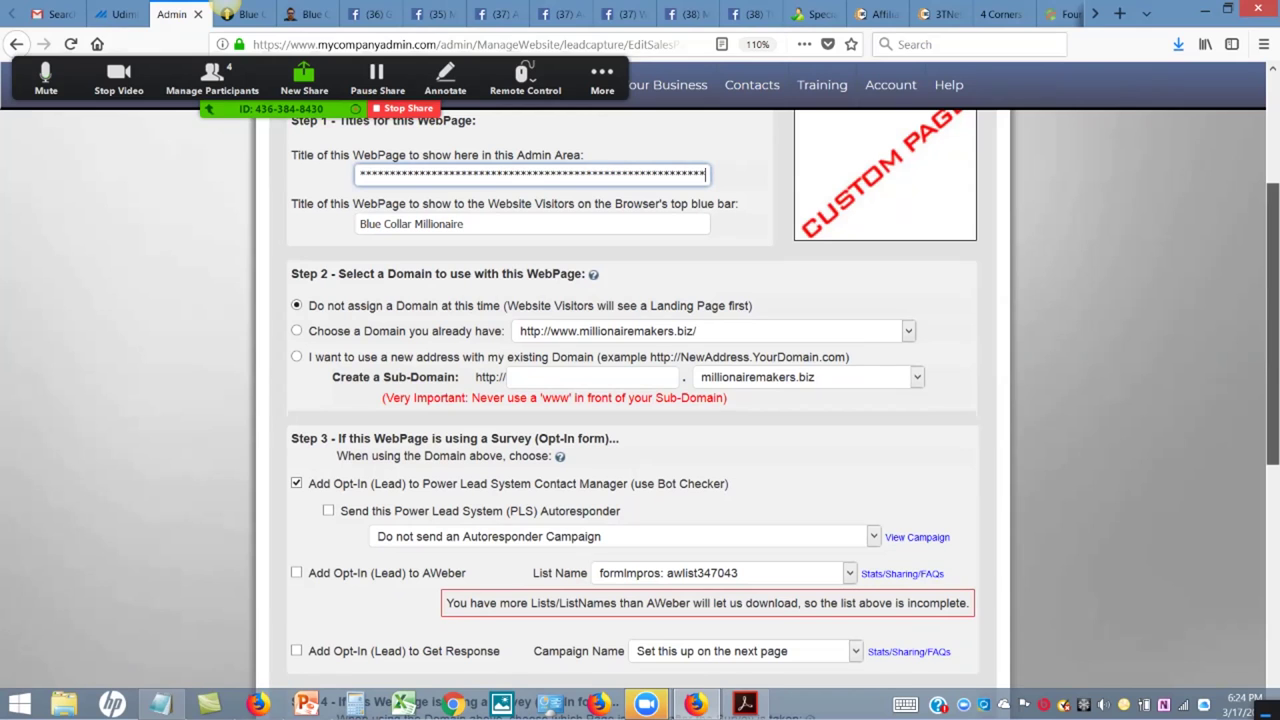
scroll(783, 415, down, 1)
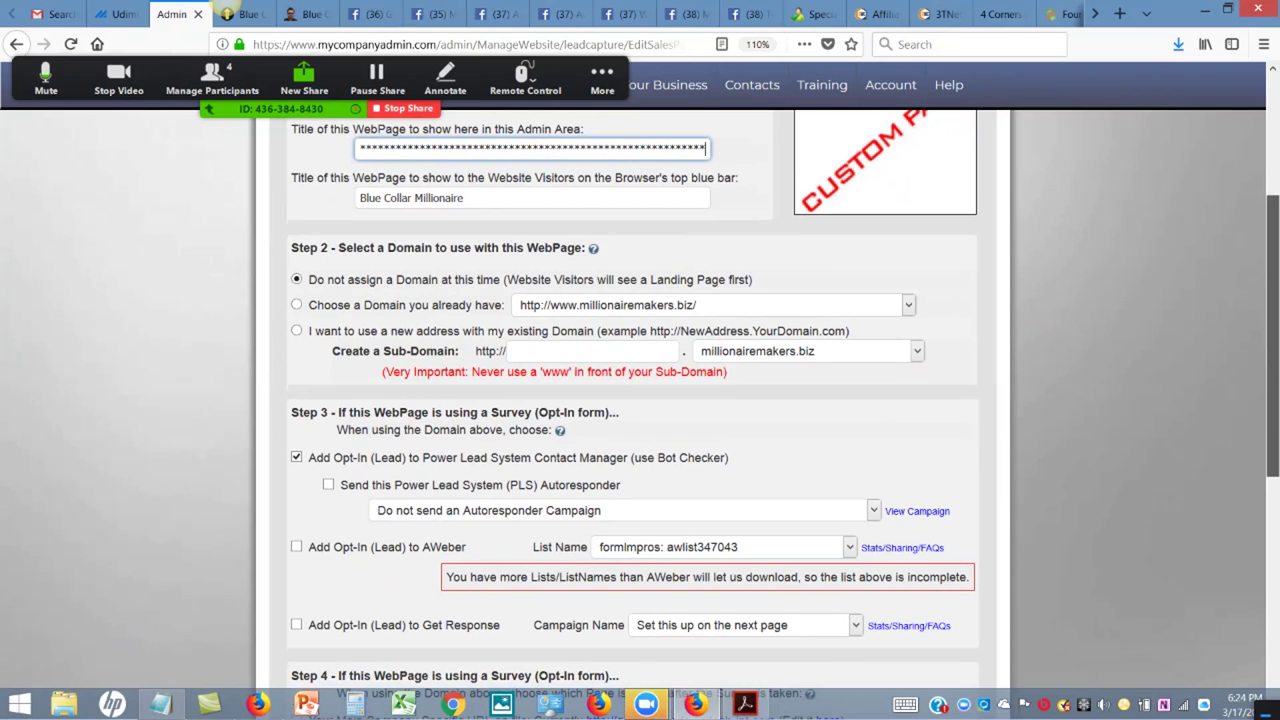
scroll(783, 415, down, 1)
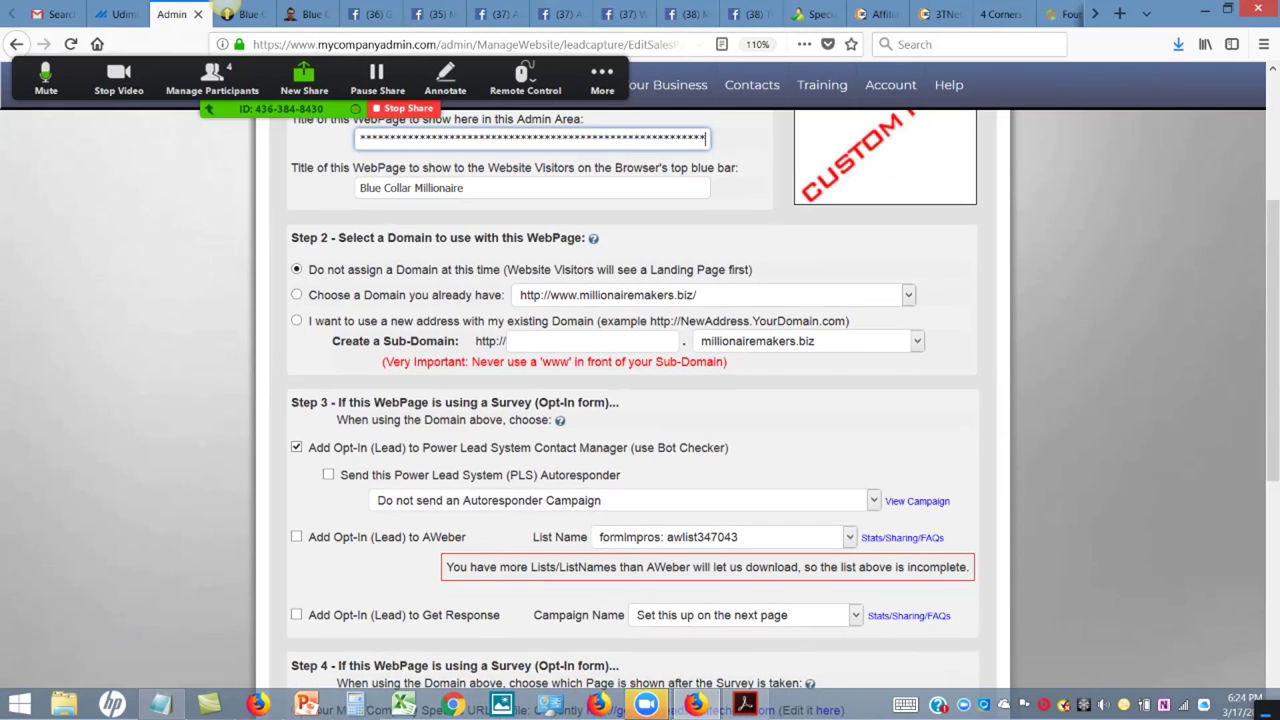
click(486, 138)
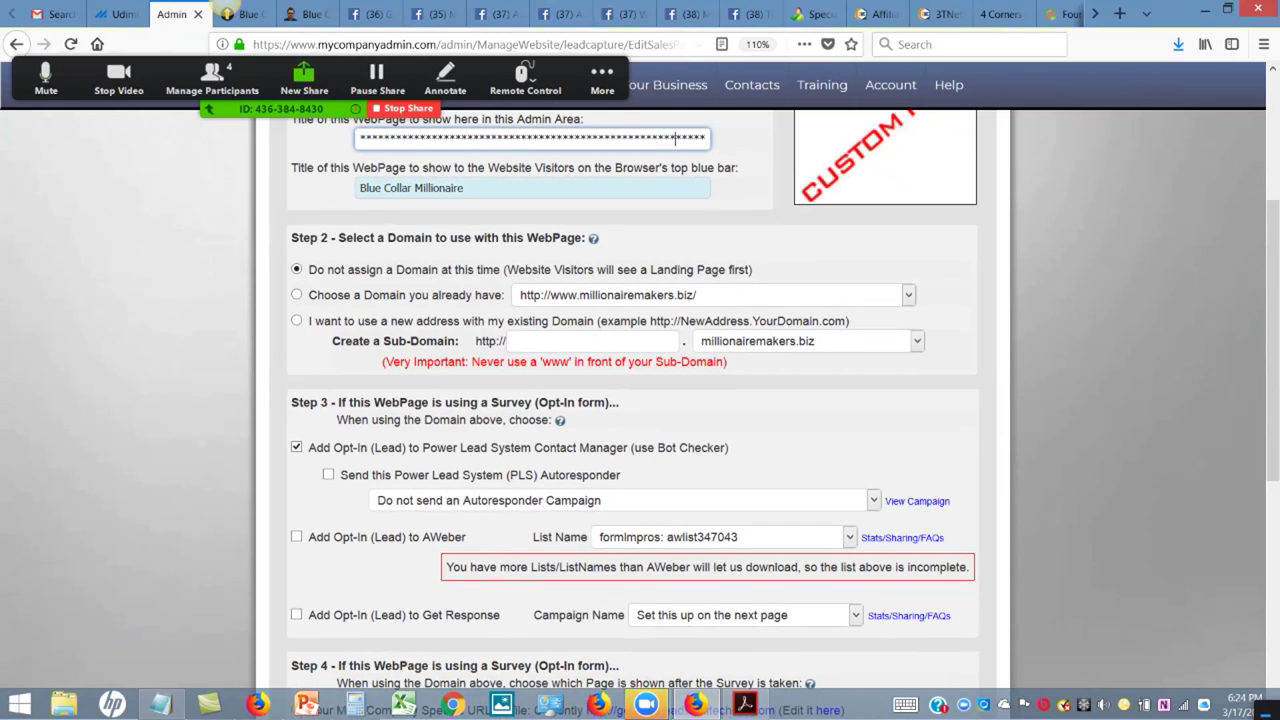
Replace the title shown to website visitors in the browser bar with a row of asterisks
click(530, 188)
text(*********************************************************)
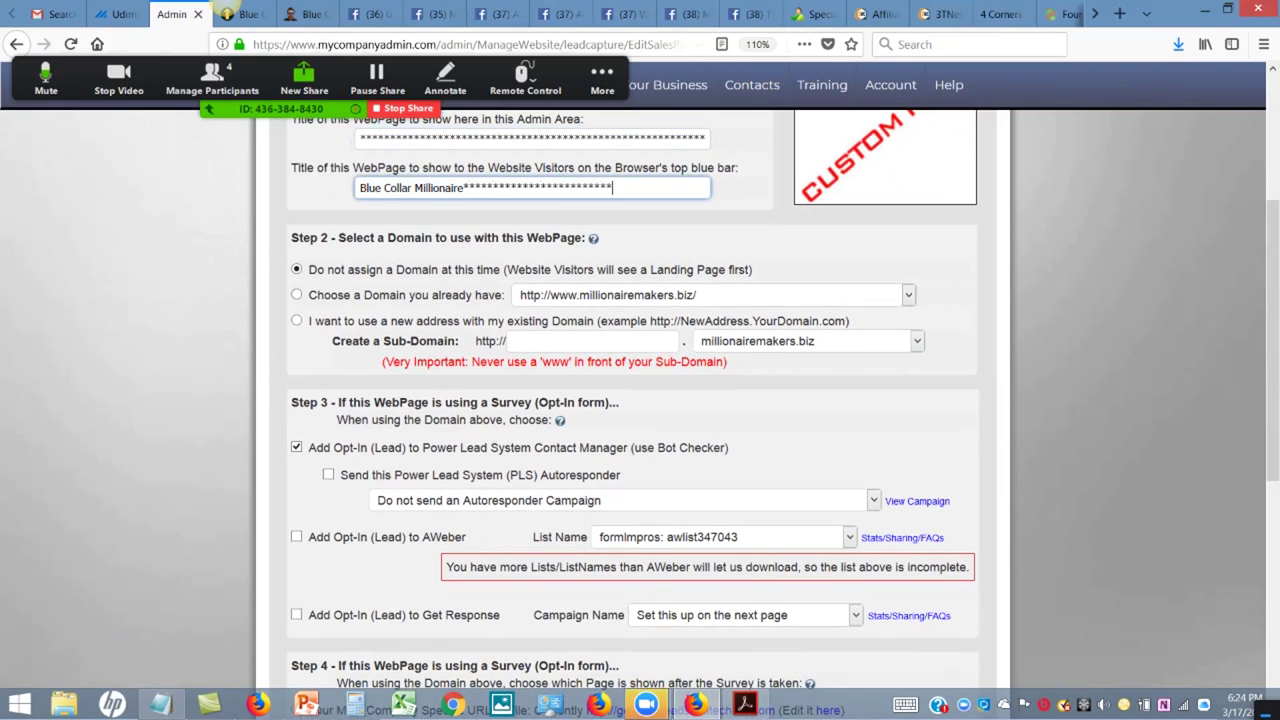
text(******)
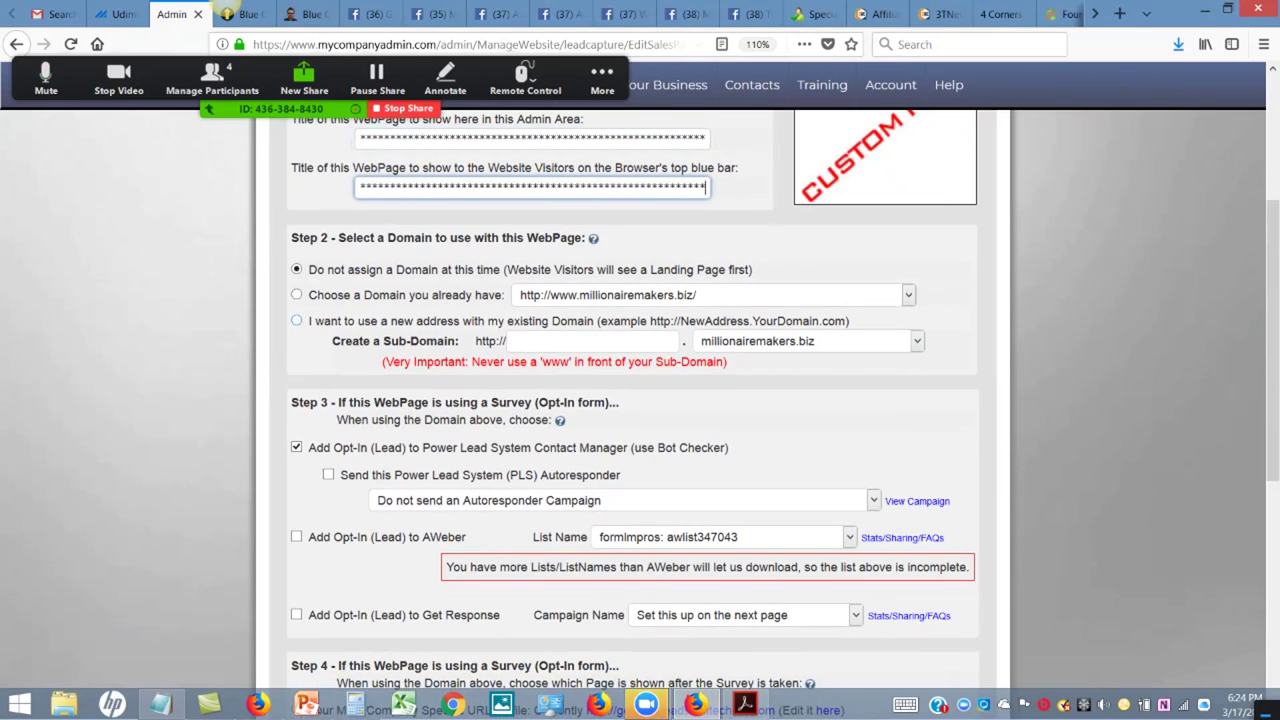
Assign a new address on the existing domain millionairemakers.biz, filling its sub-domain with a row of asterisks
click(296, 320)
click(592, 341)
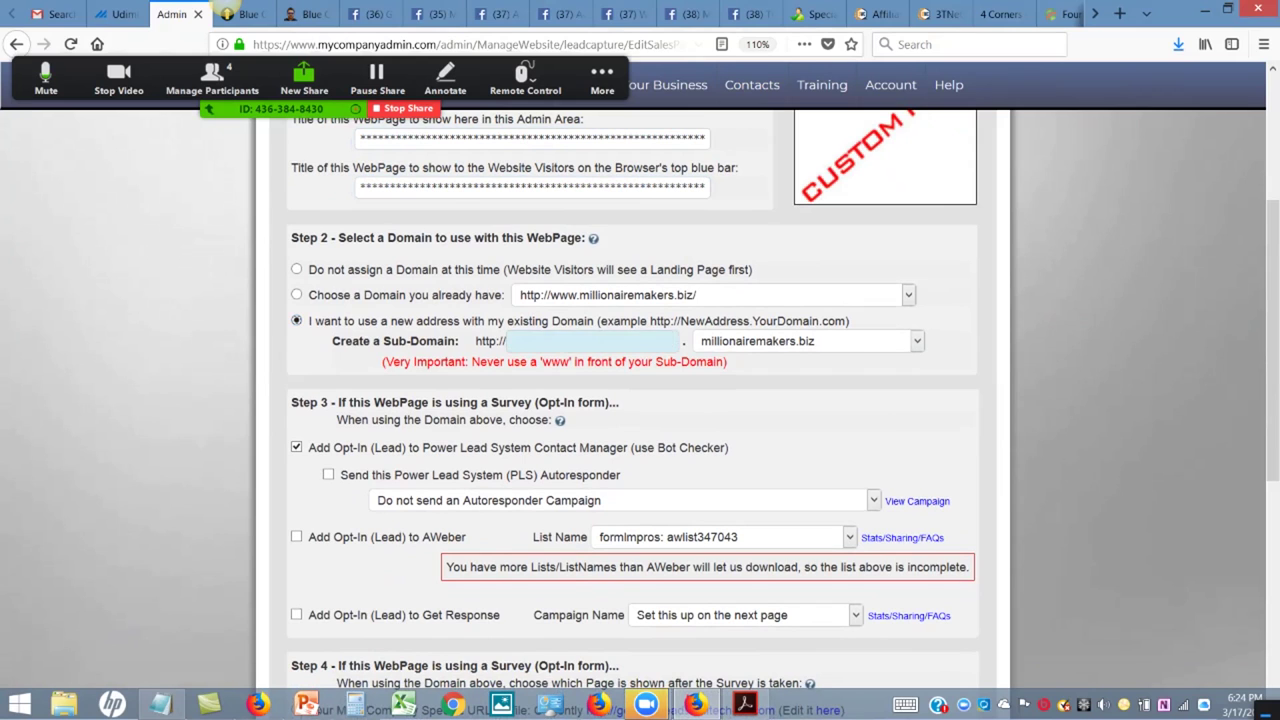
text(***************************)
key(Tab)
click(592, 341)
scroll(640, 400, down, 2)
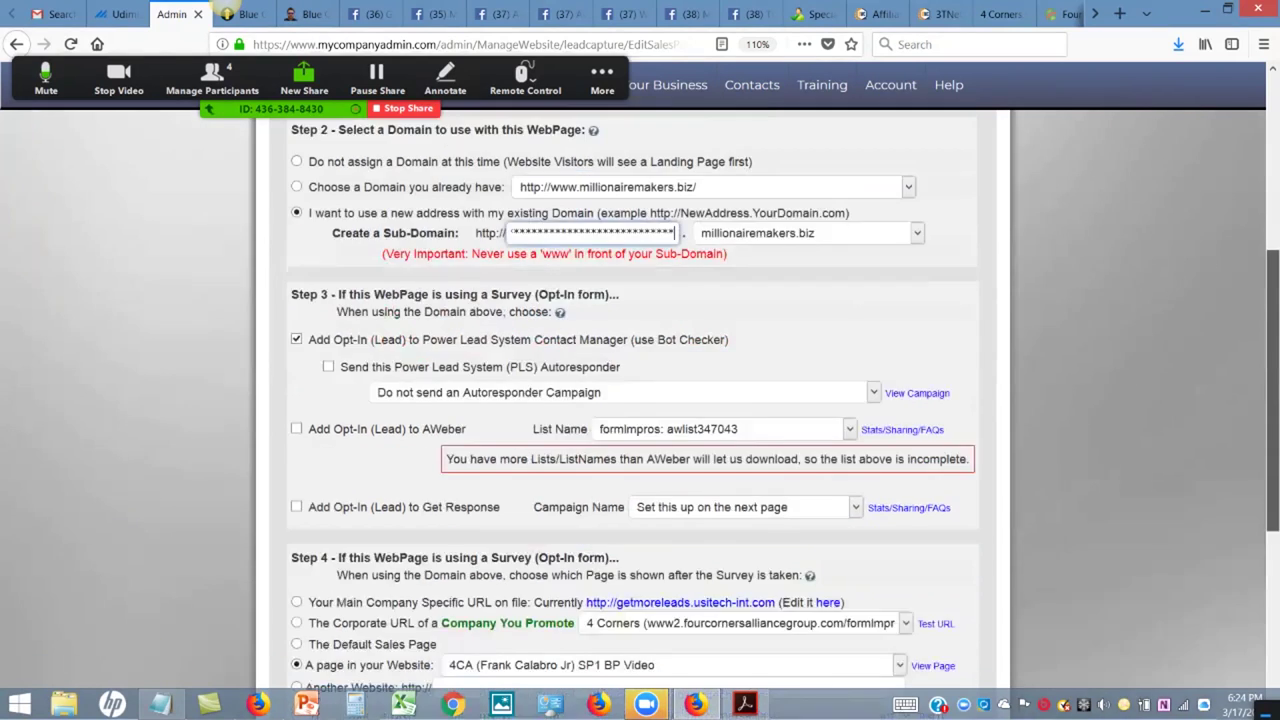
scroll(640, 400, down, 2)
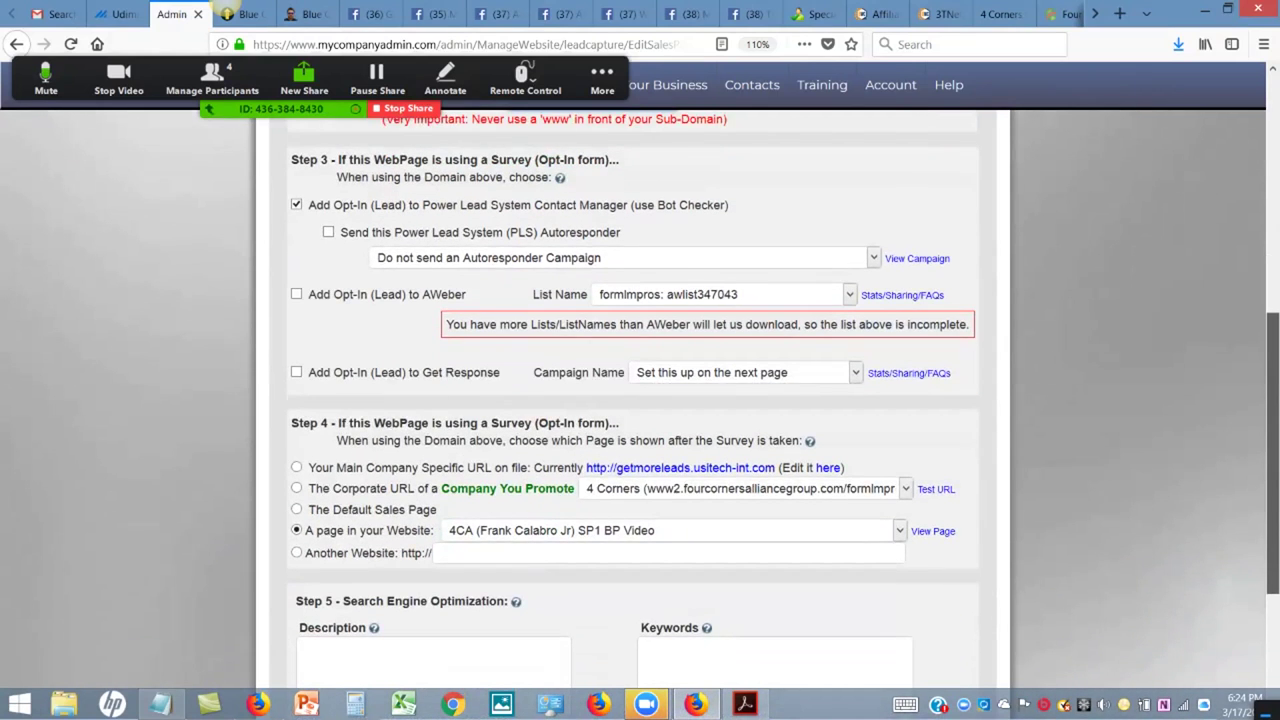
scroll(640, 400, down, 1)
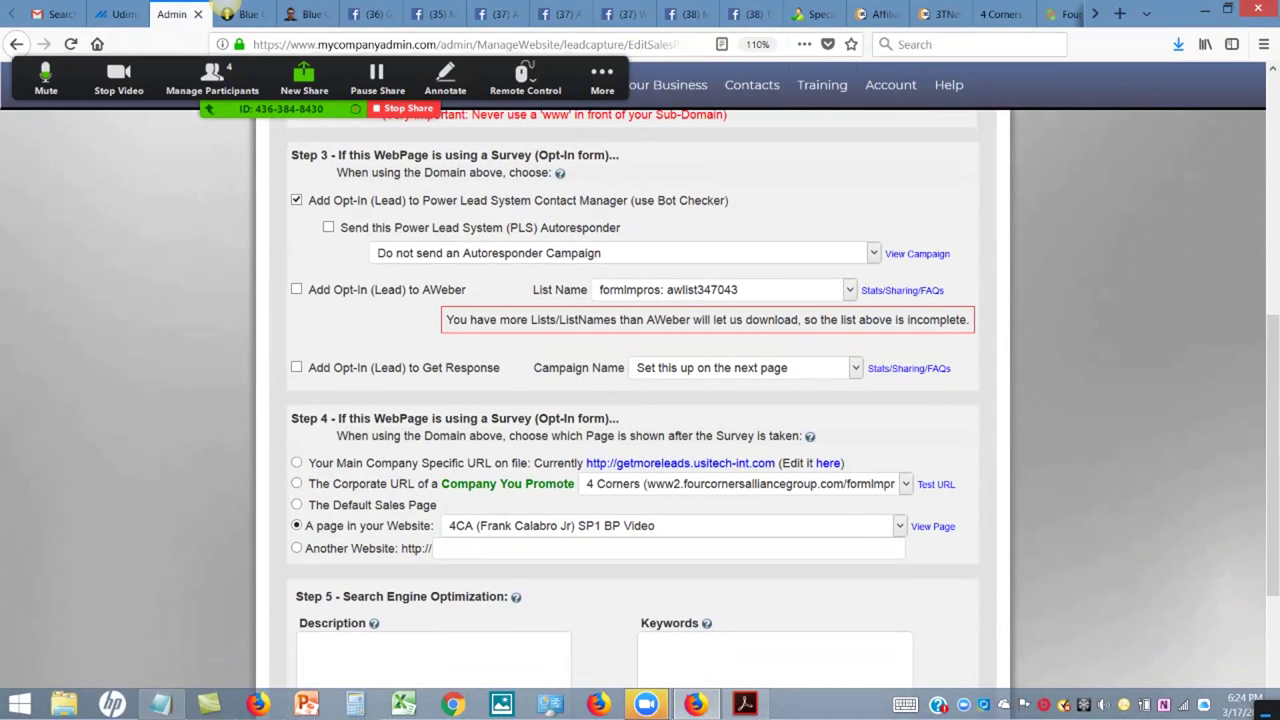
click(296, 289)
click(720, 289)
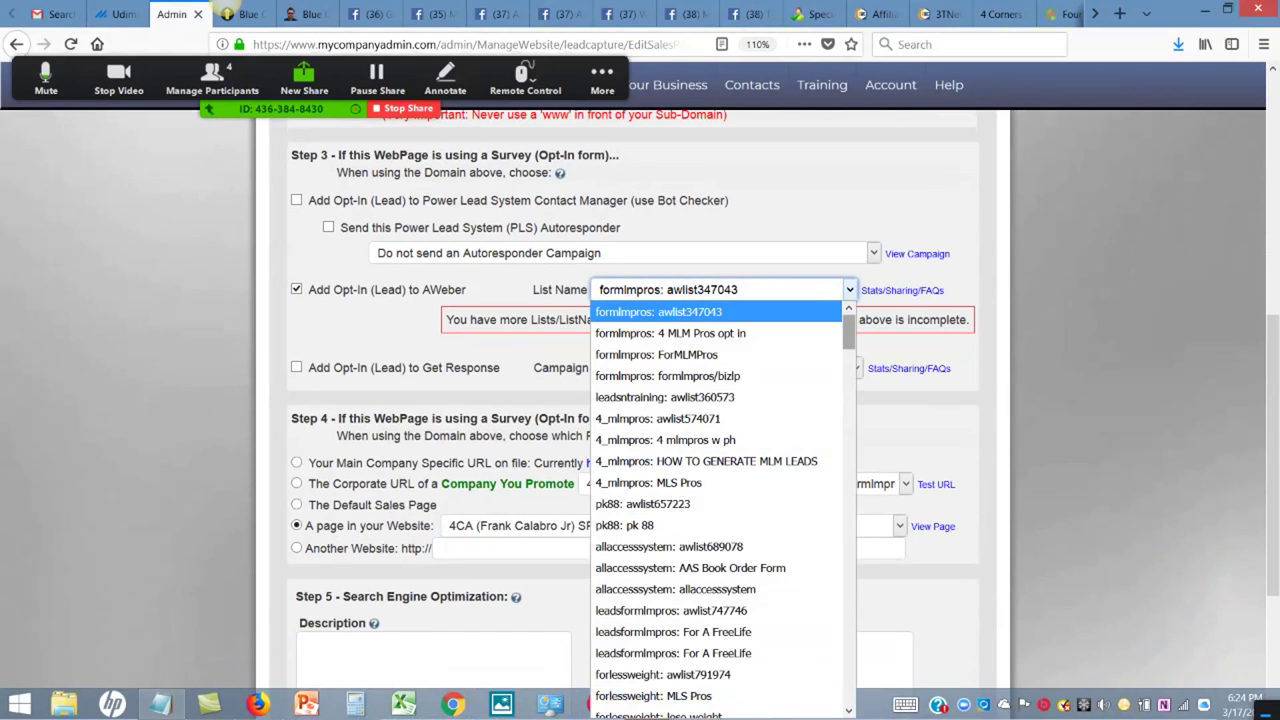
scroll(720, 500, down, 10)
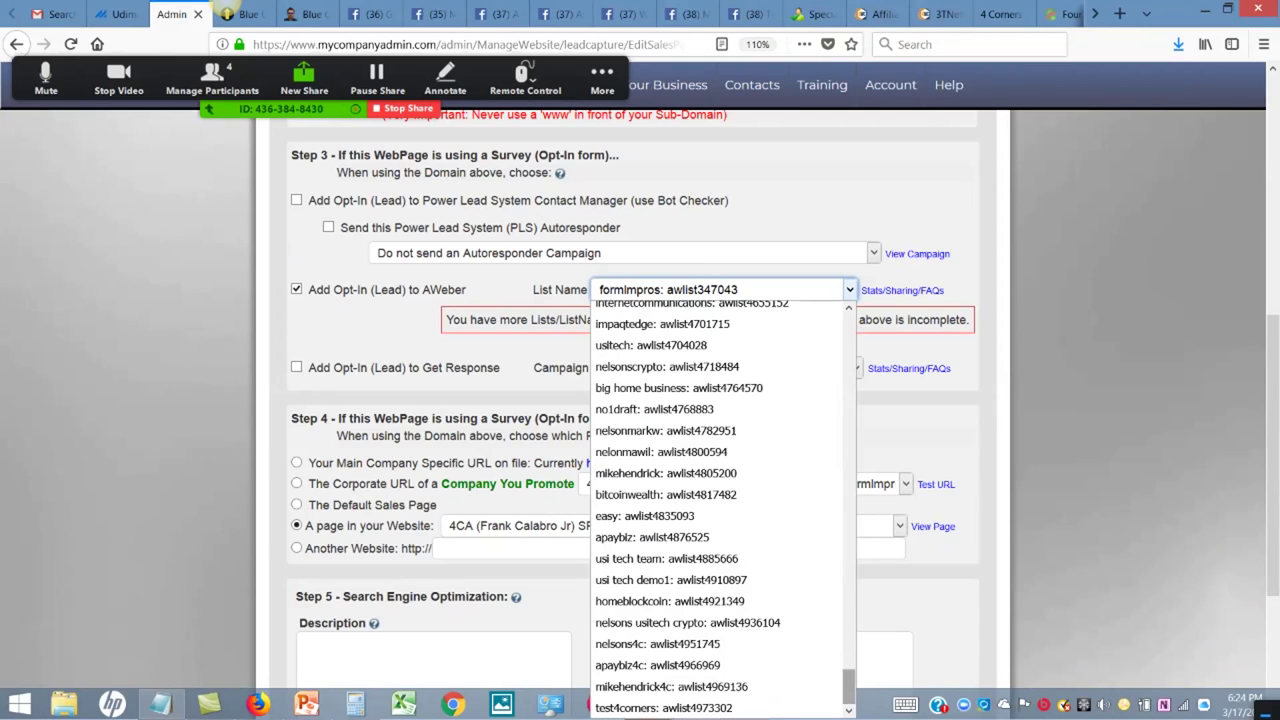
click(657, 643)
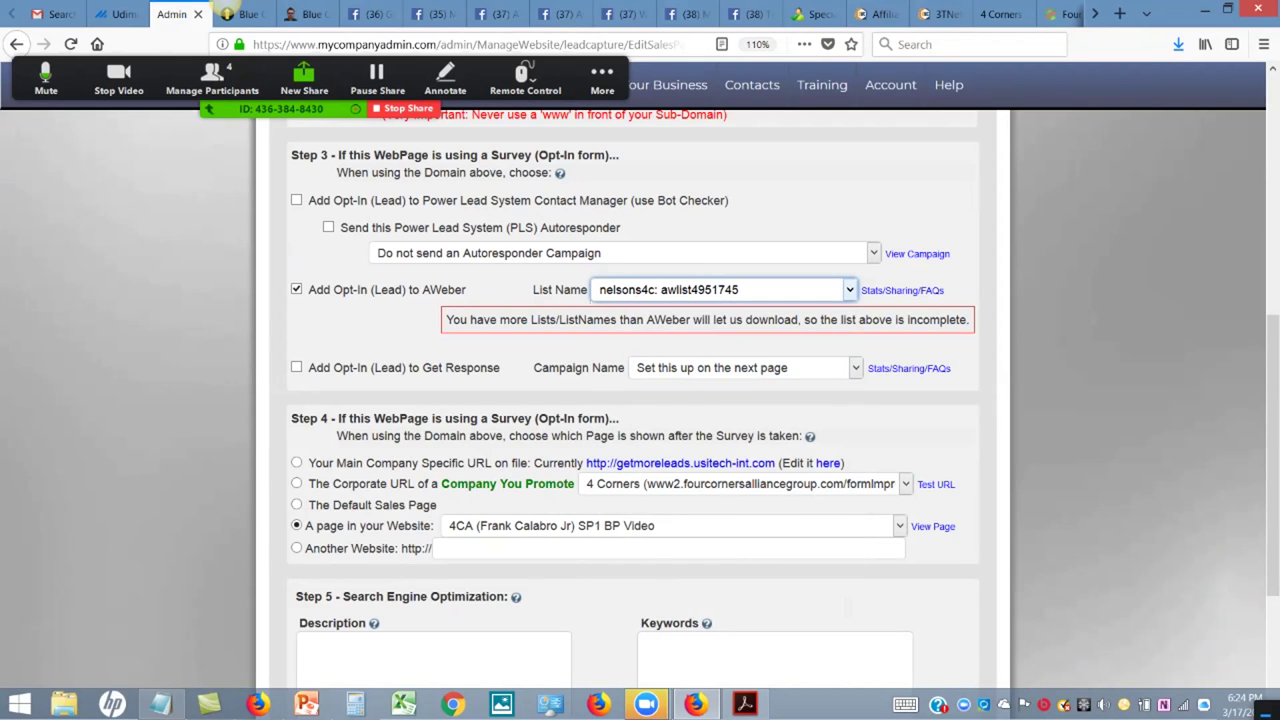
Add opt-in leads to the Power Lead System Contact Manager and send them the 8-message 4CA (team emails blue collar) autoresponder campaign
click(296, 200)
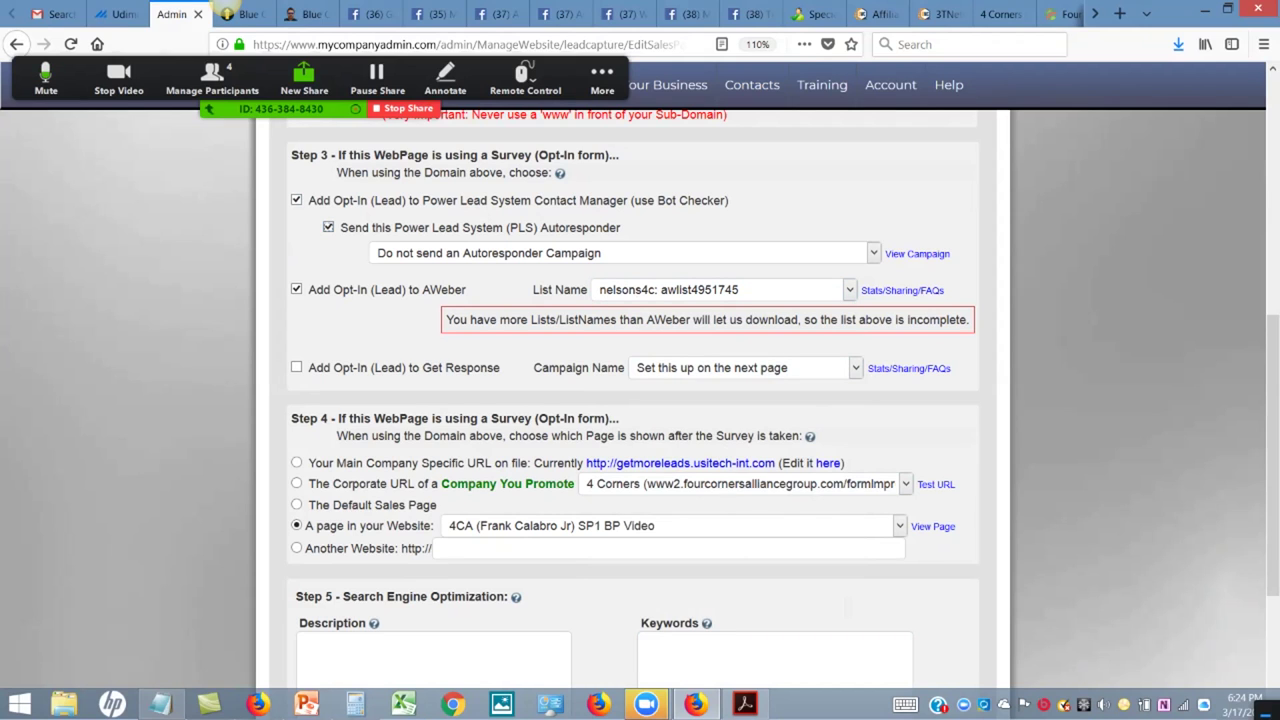
click(620, 253)
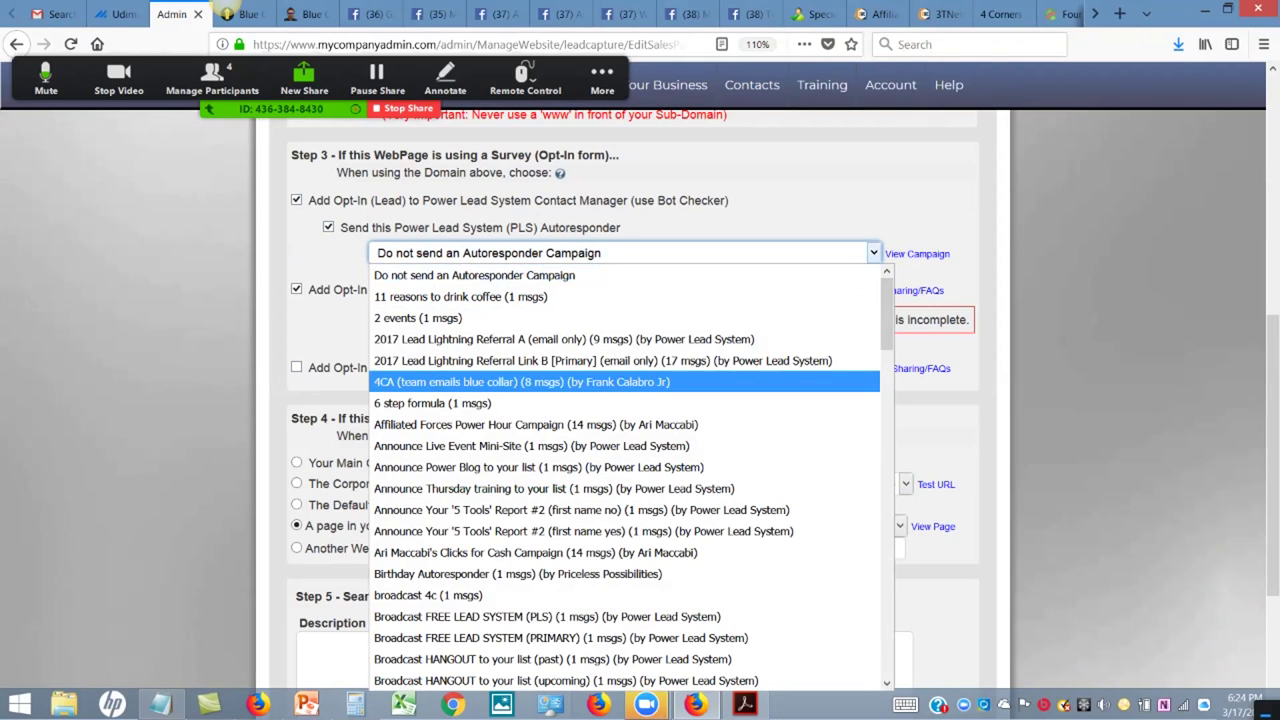
key(Return)
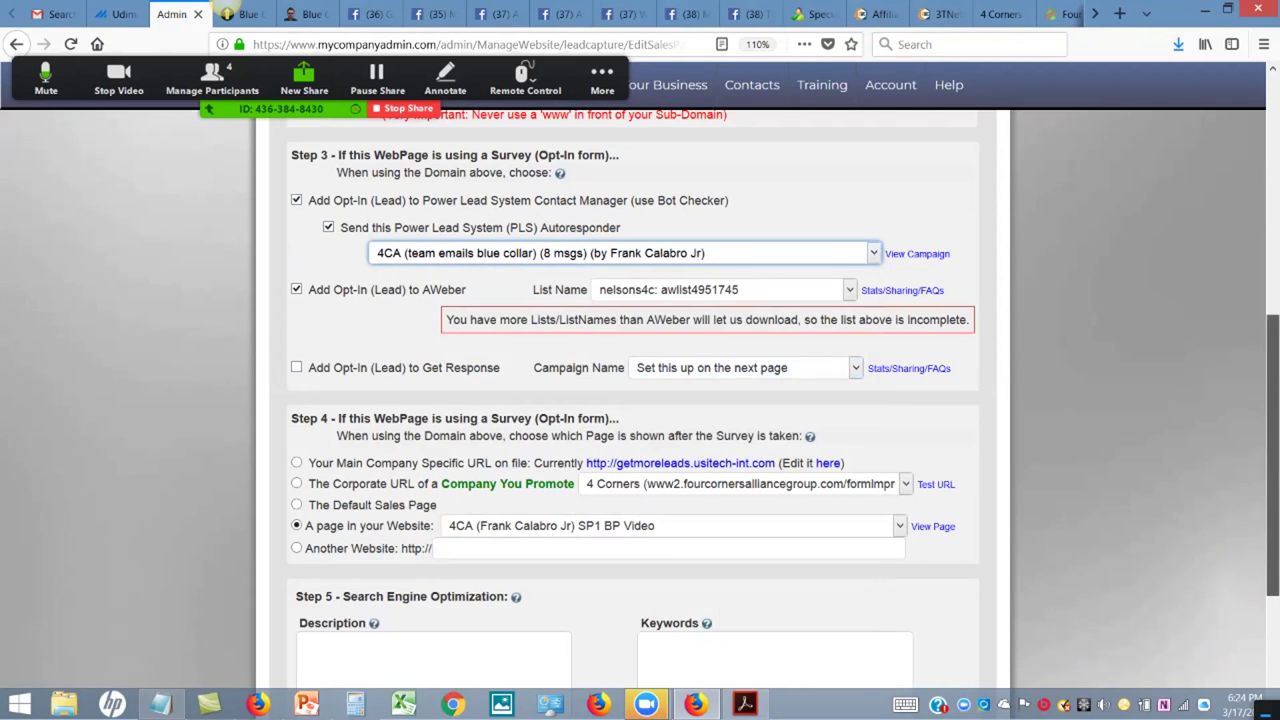
Save the changes to the copied webpage and go on to its review without altering the background
scroll(640, 370, down, 3)
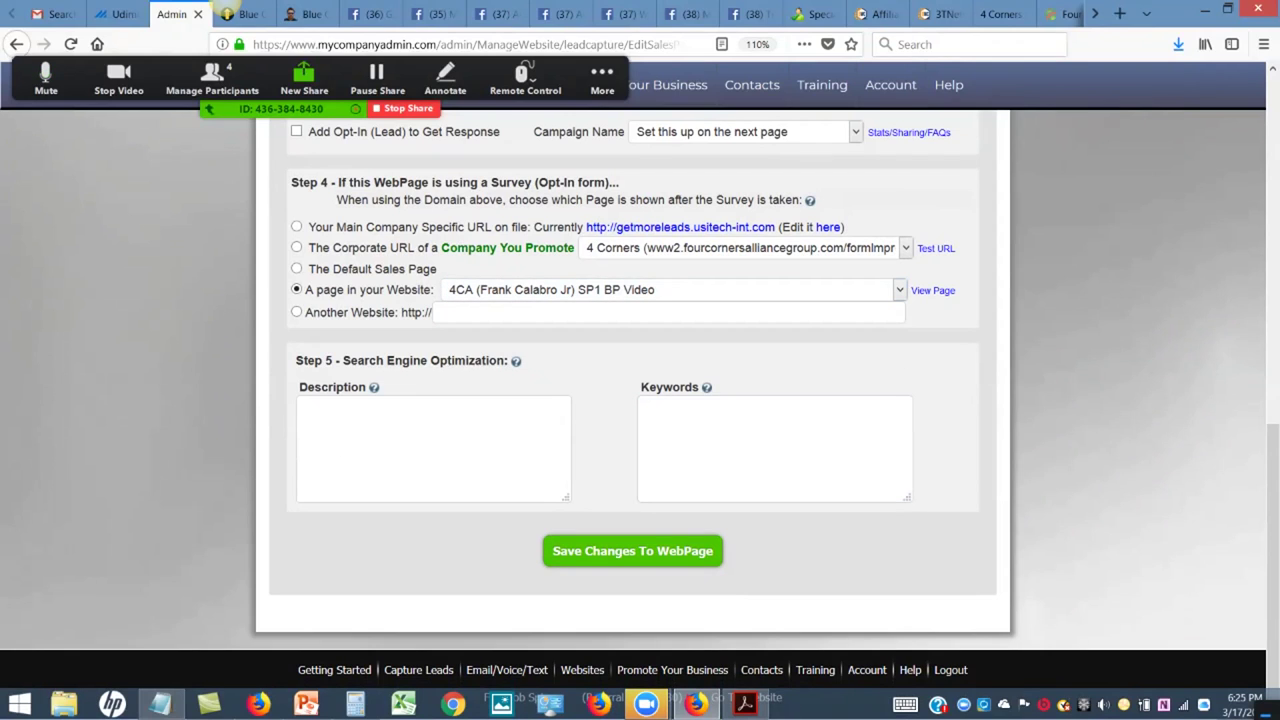
click(632, 551)
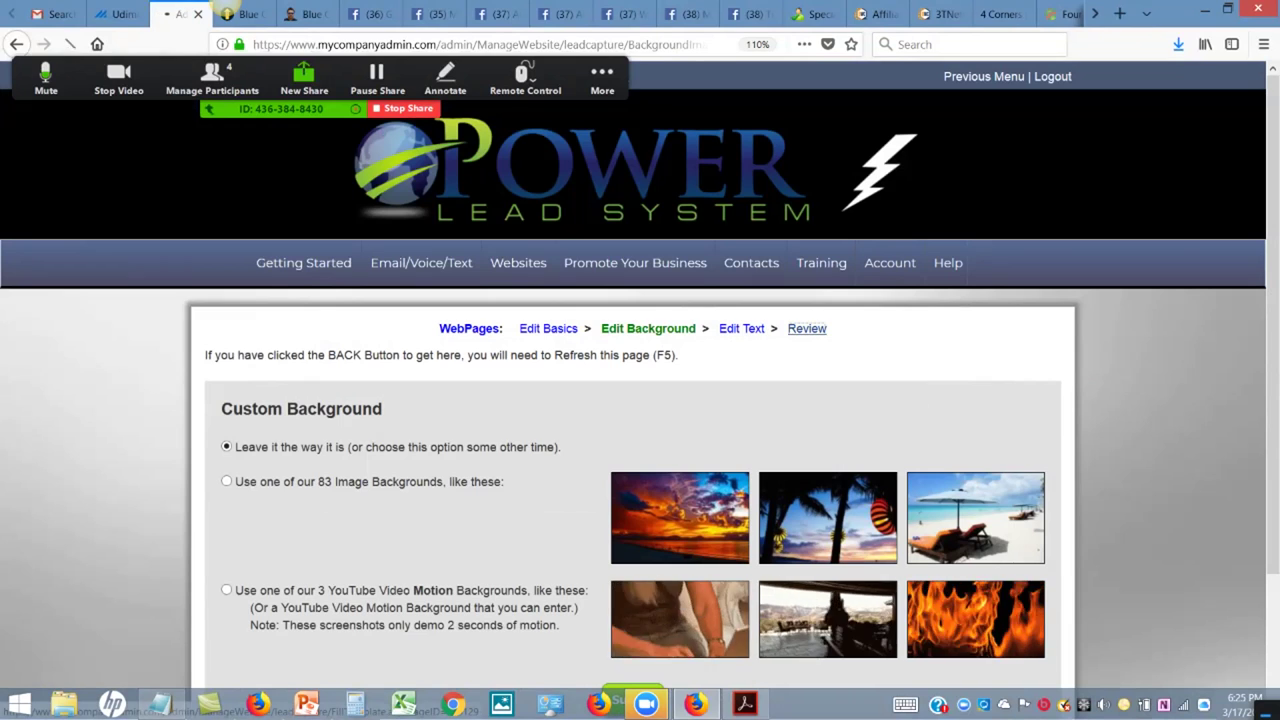
key(Return)
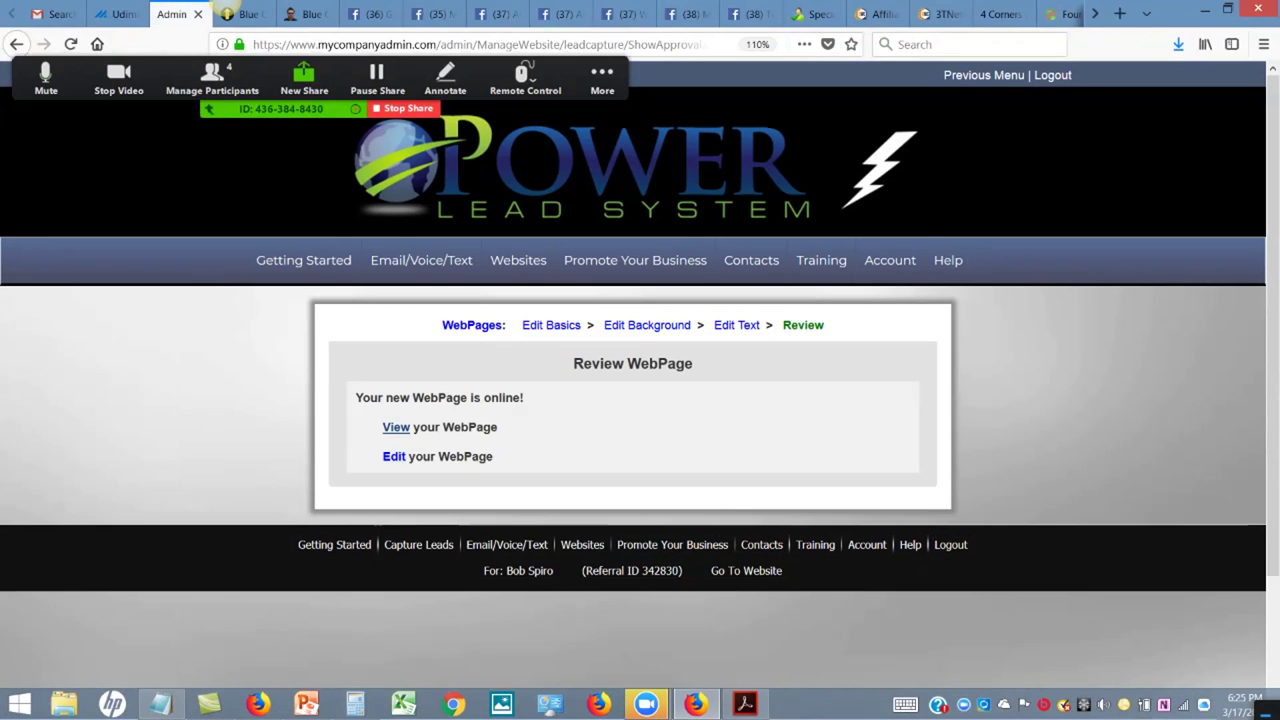
View the new webpage through its test link and compare it with the page at cornerthemarket.millionairemakers.biz
click(395, 427)
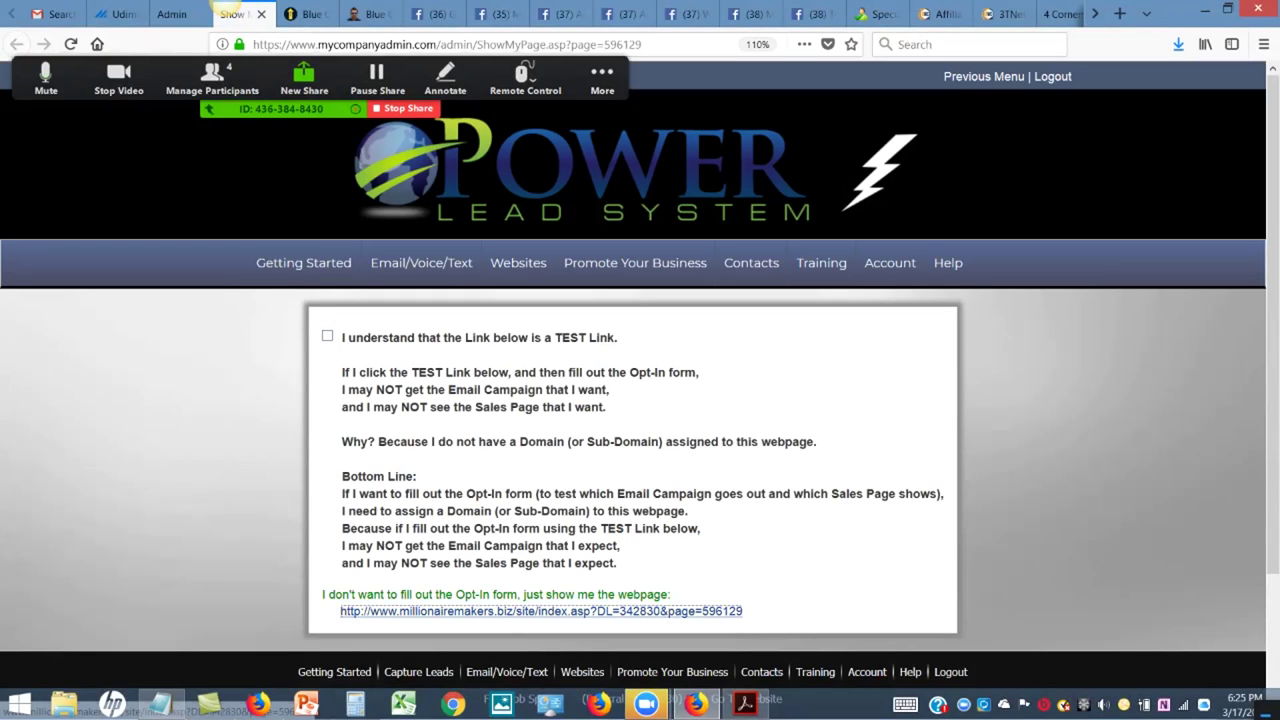
click(541, 610)
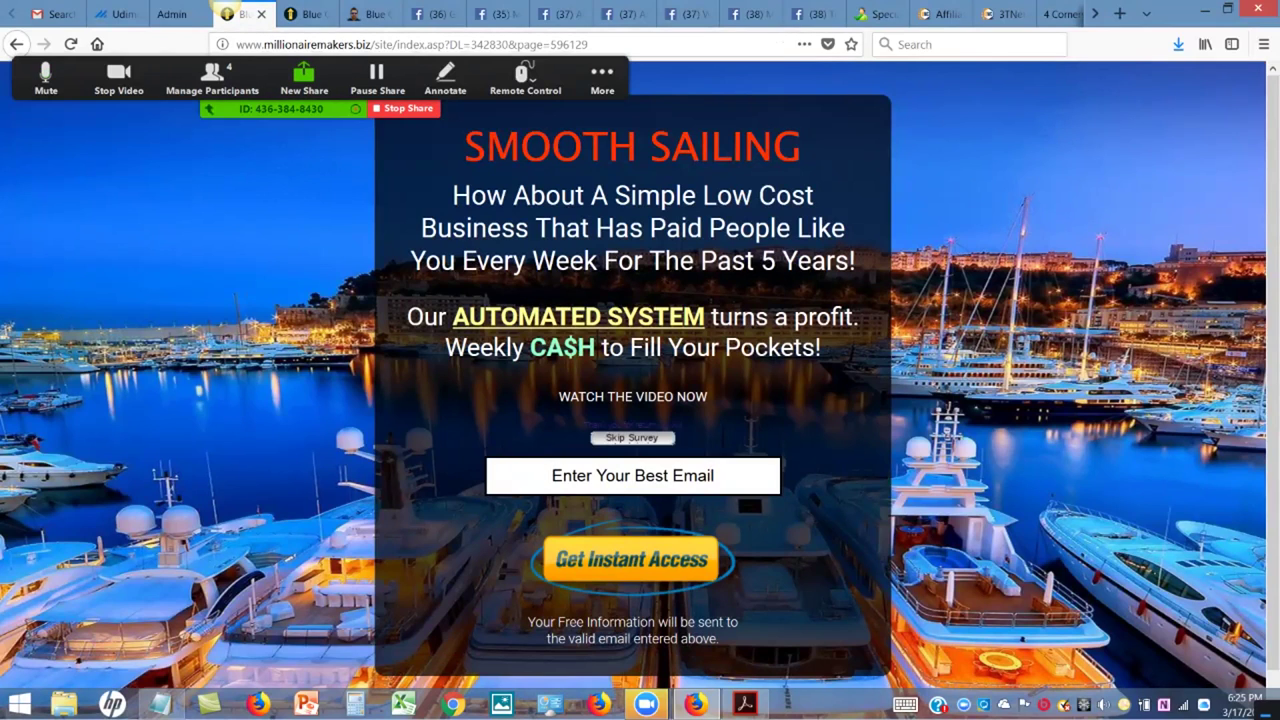
key(ctrl+Tab)
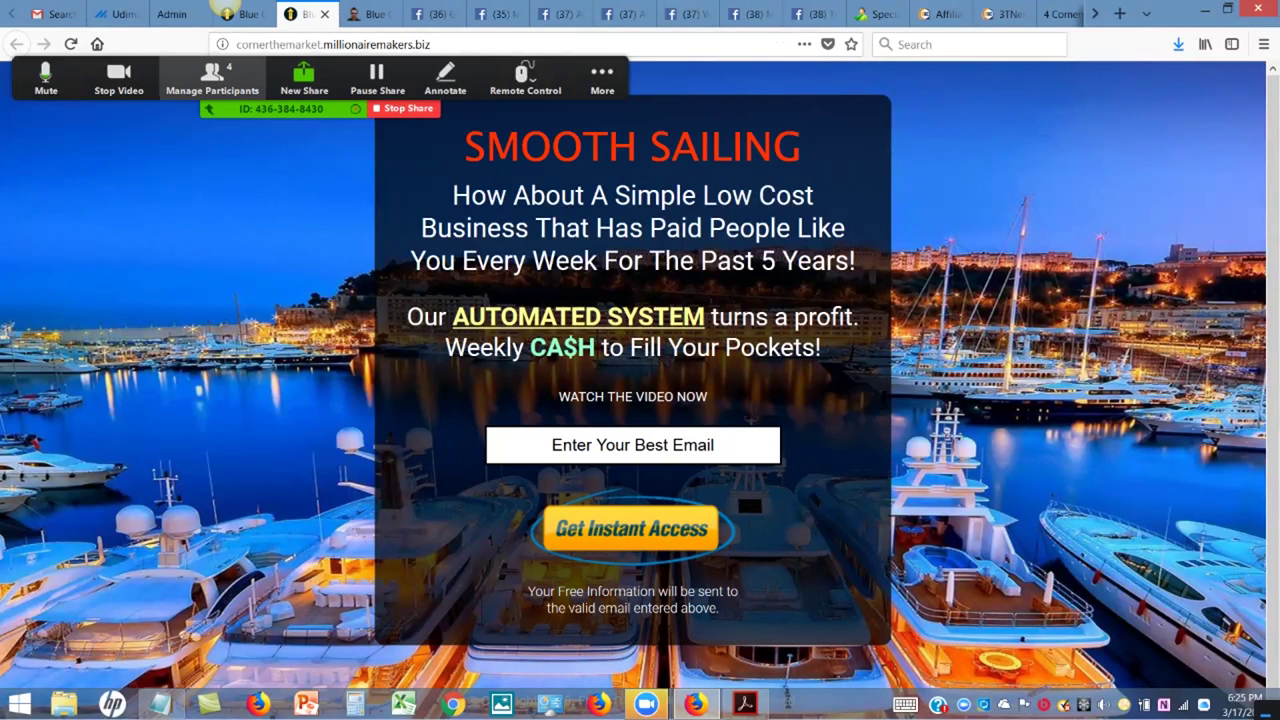
Find the shared 4CA LP6 page in the account's webpage list and view it through its test link
click(208, 13)
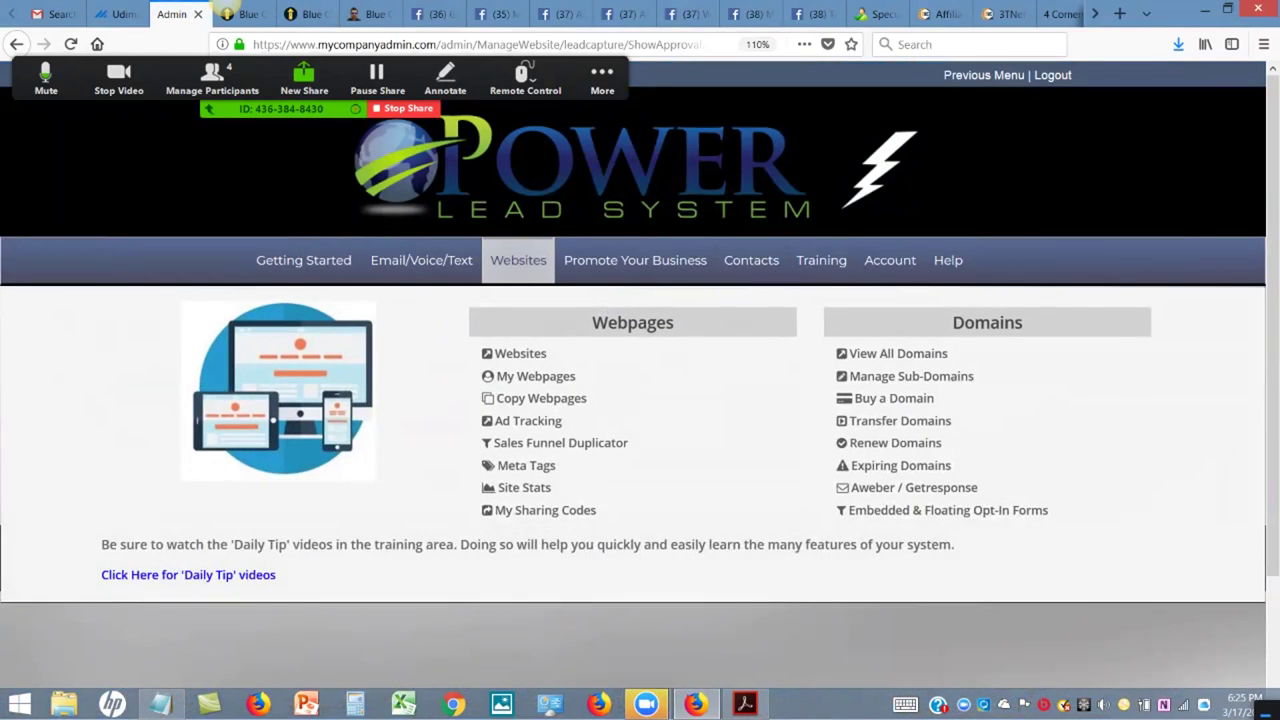
click(536, 376)
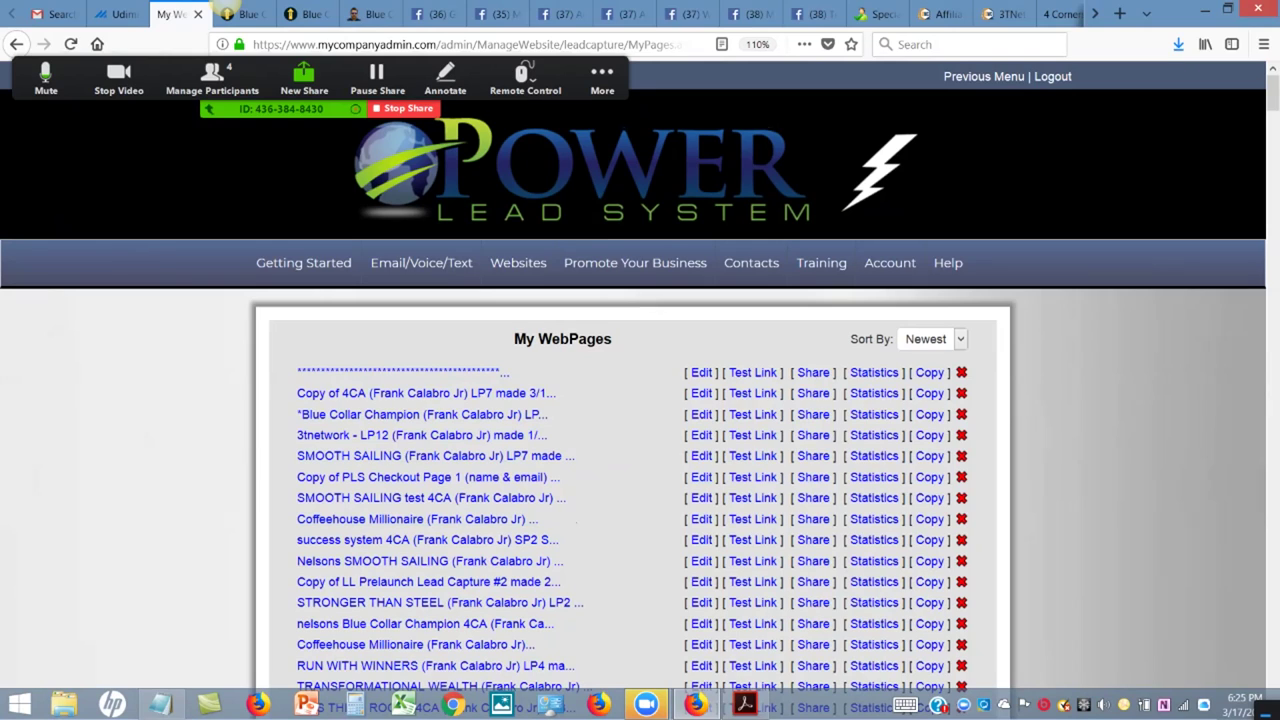
scroll(640, 400, down, 10)
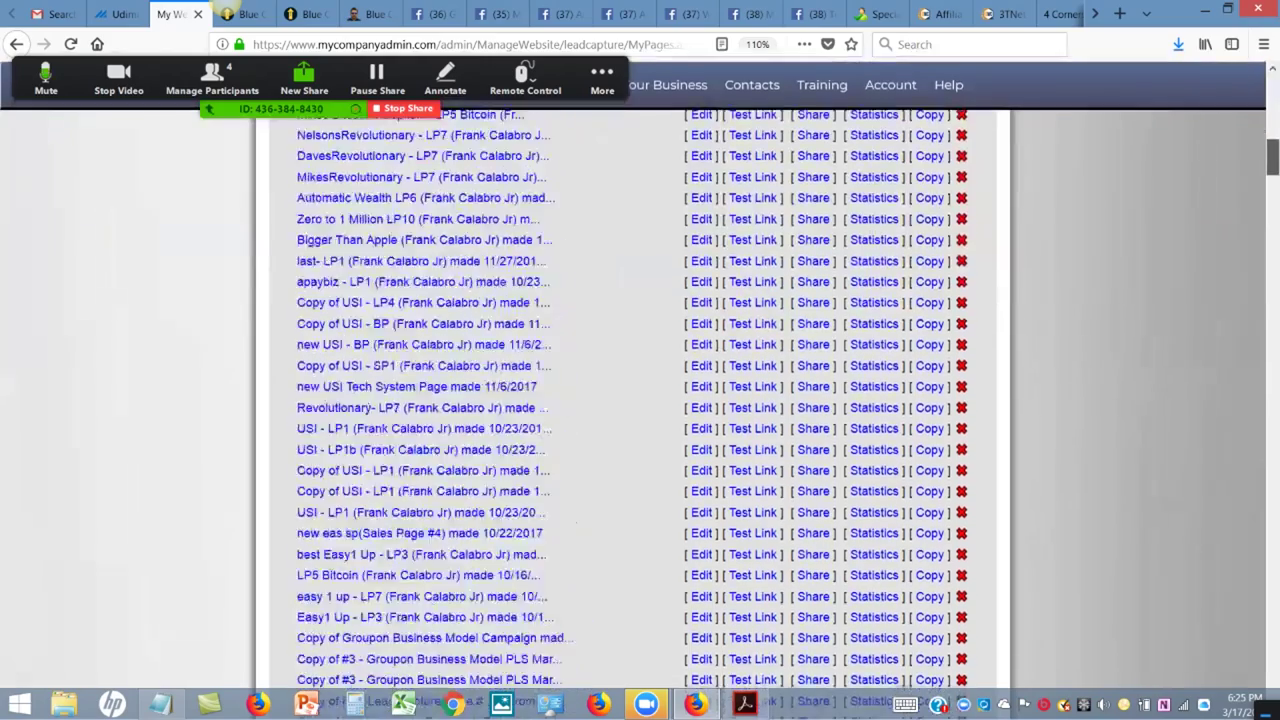
scroll(640, 400, down, 20)
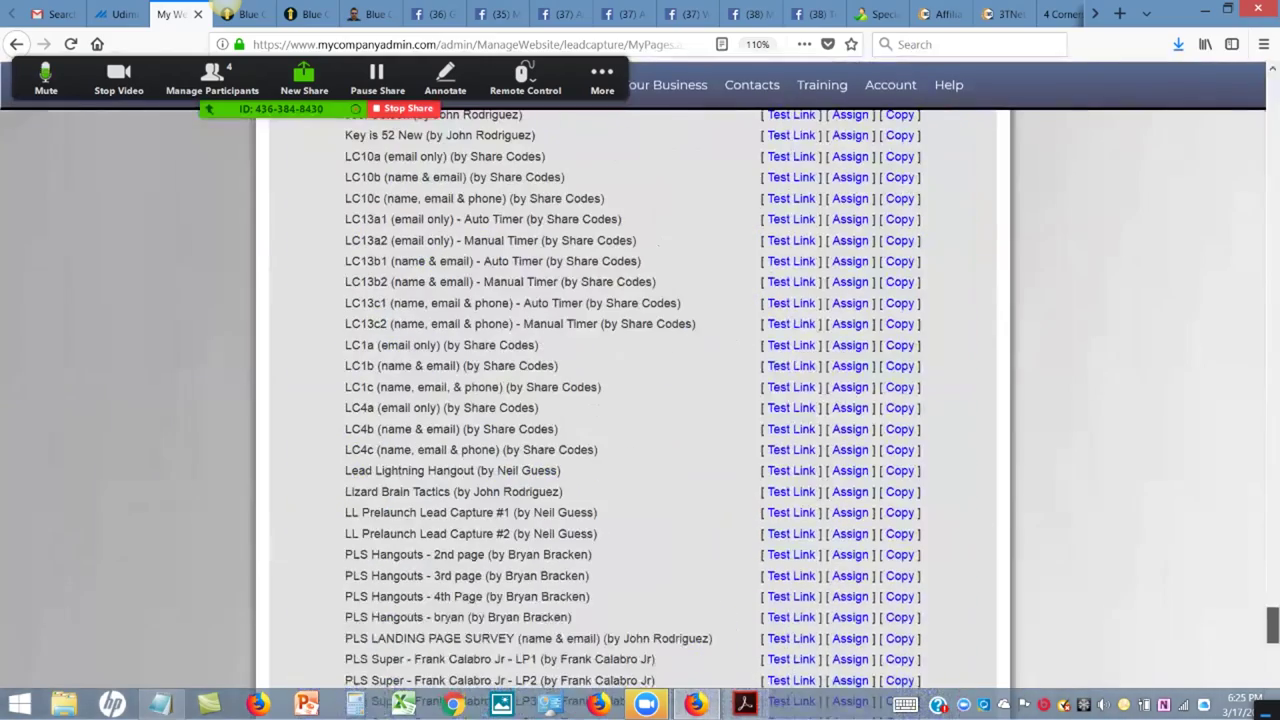
scroll(640, 400, up, 4)
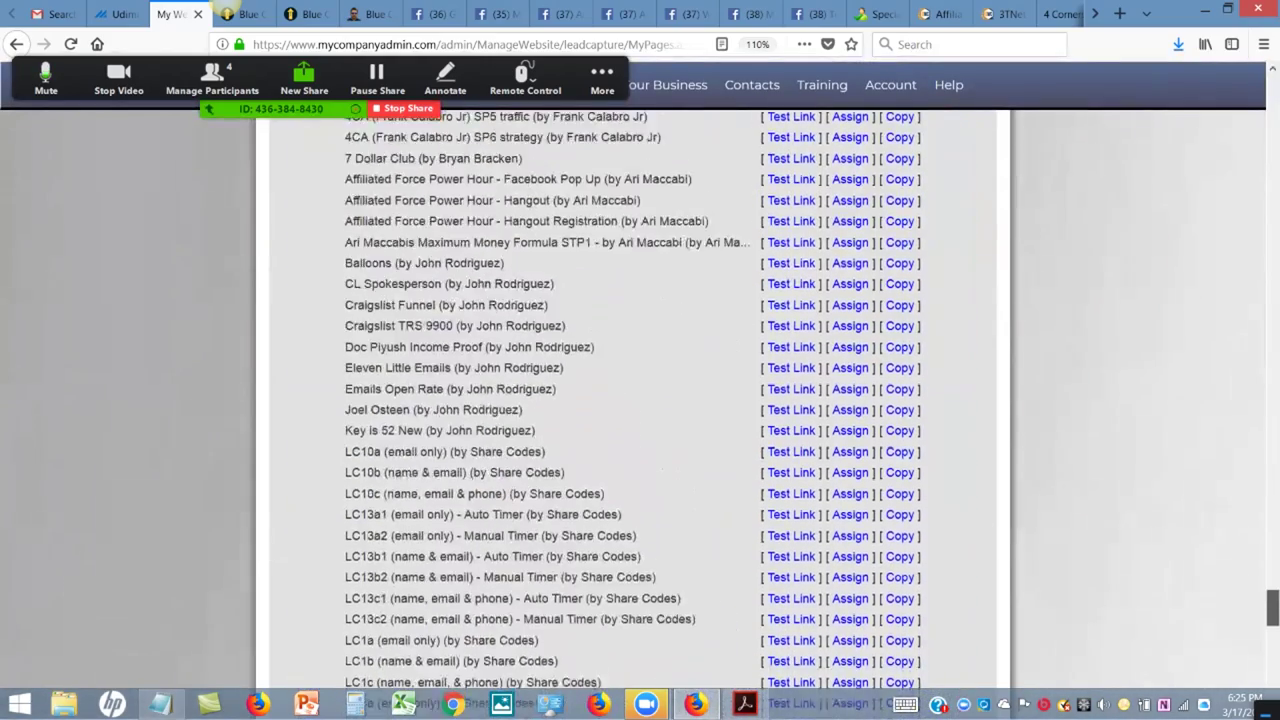
scroll(640, 400, down, 15)
scroll(640, 400, up, 8)
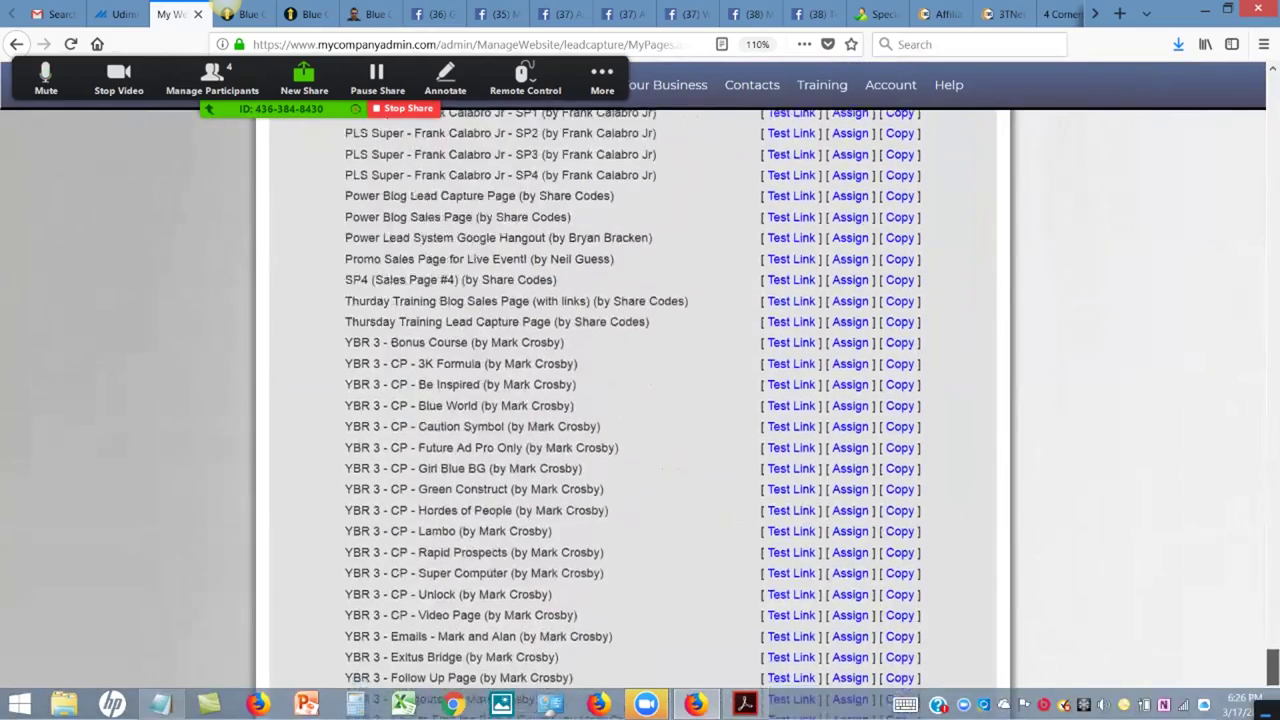
scroll(640, 400, up, 3)
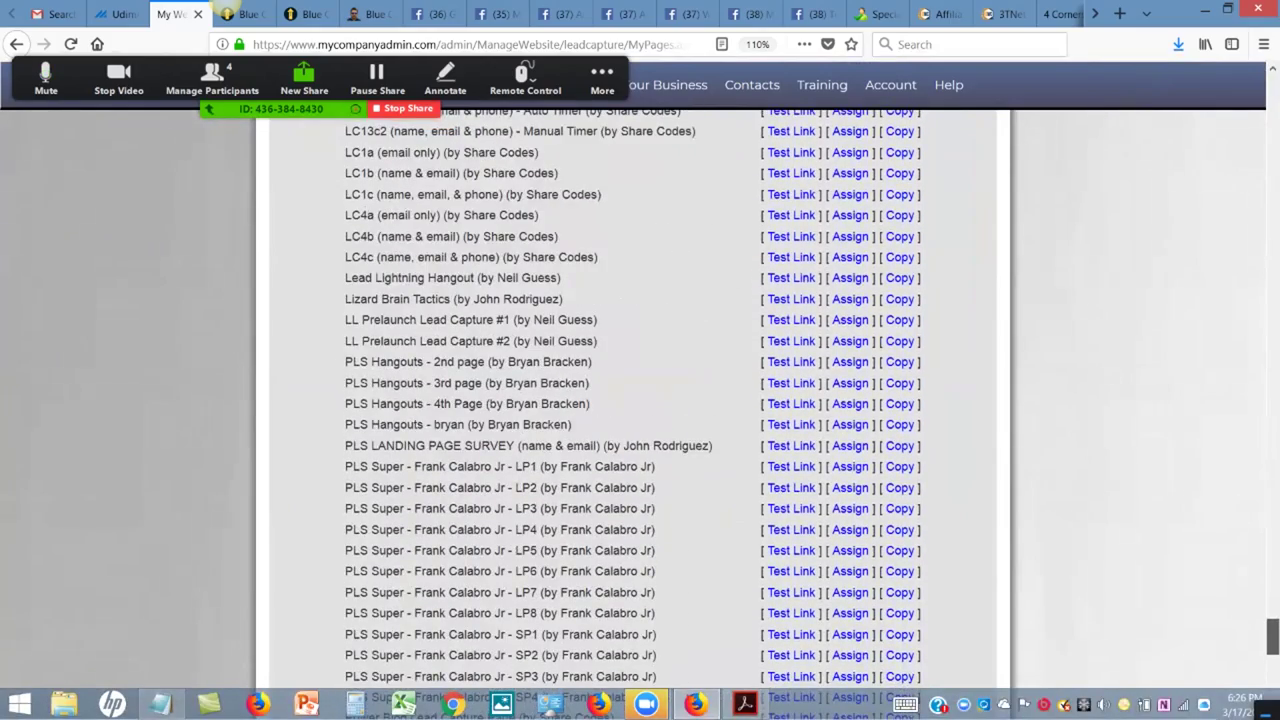
scroll(640, 400, up, 6)
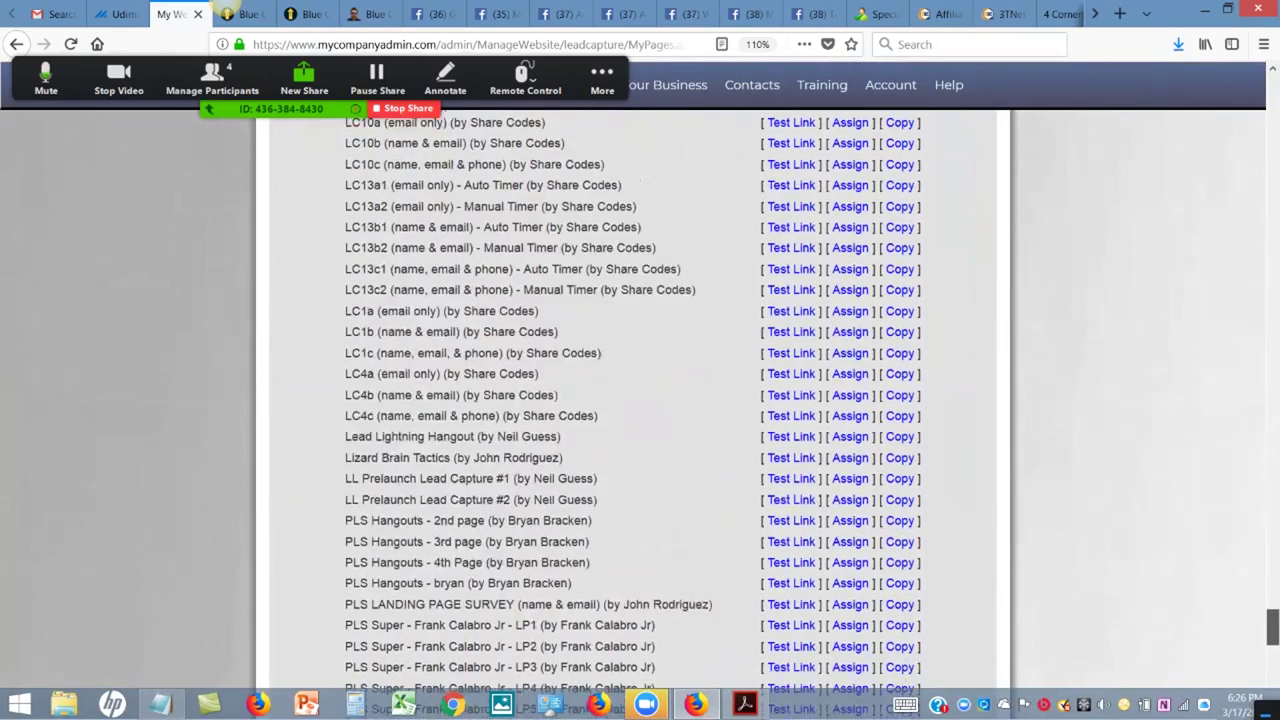
scroll(640, 400, up, 10)
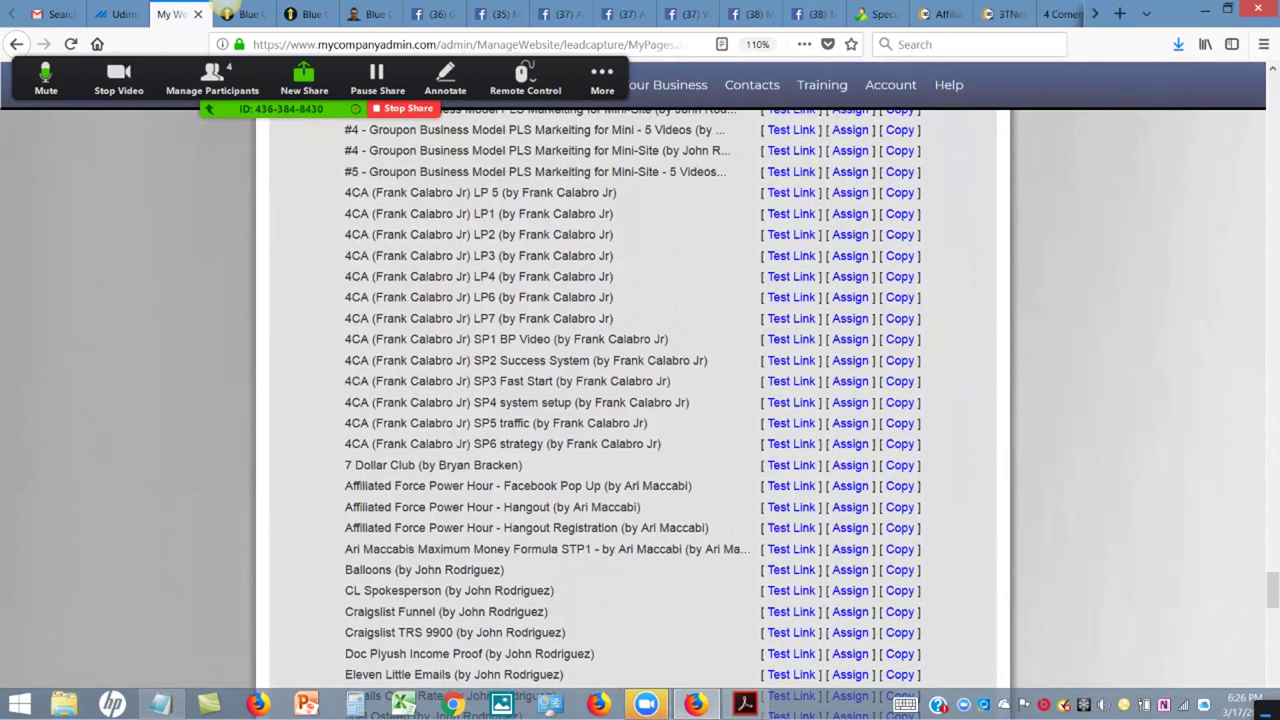
click(790, 297)
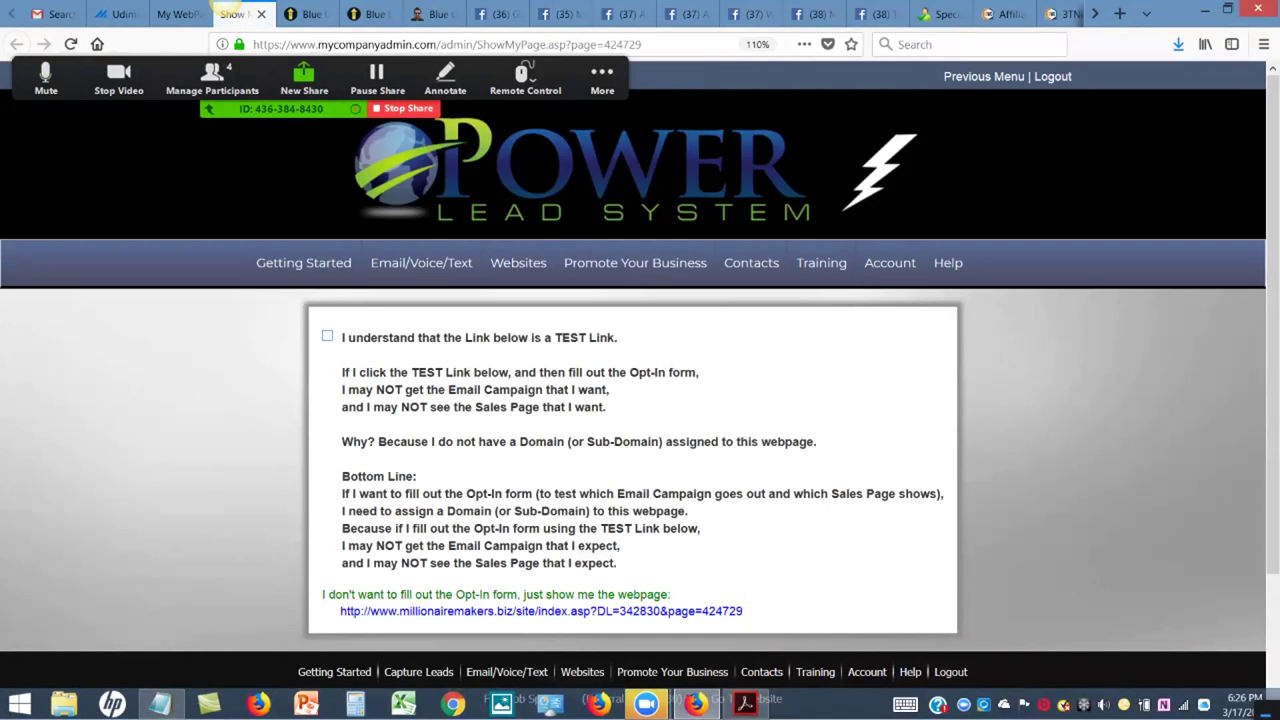
click(541, 610)
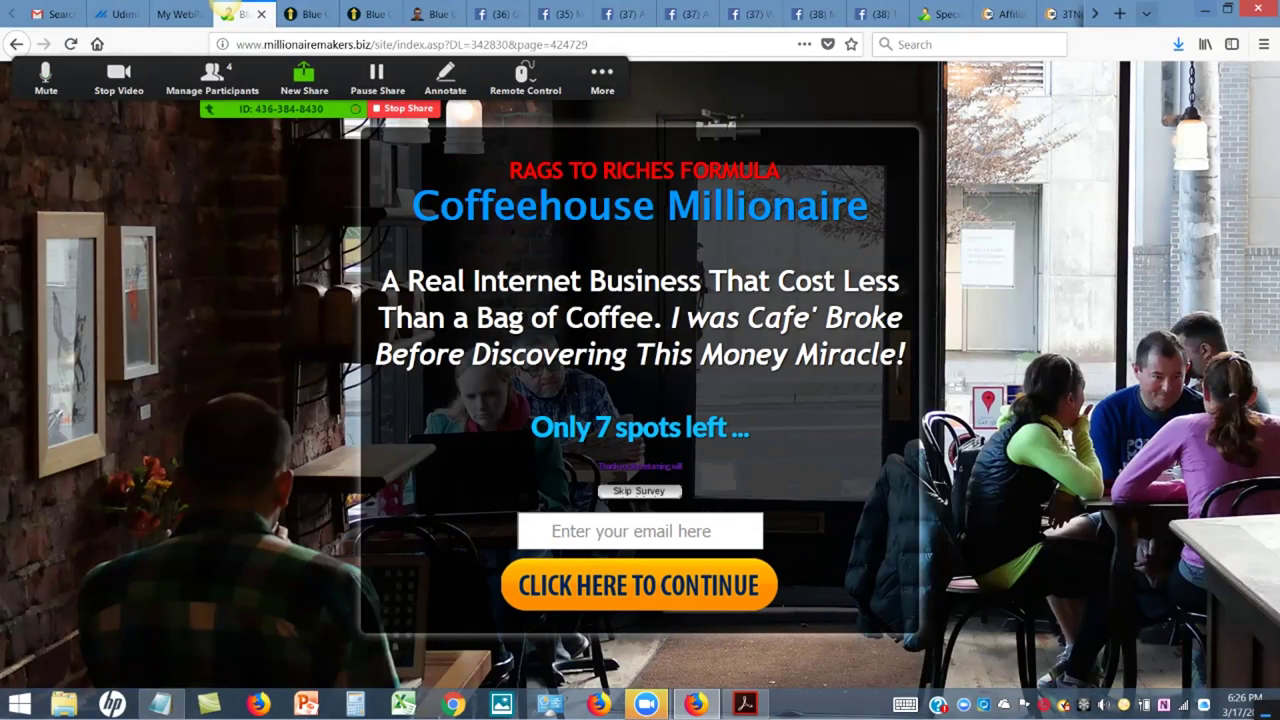
click(1119, 13)
text(**********************************************)
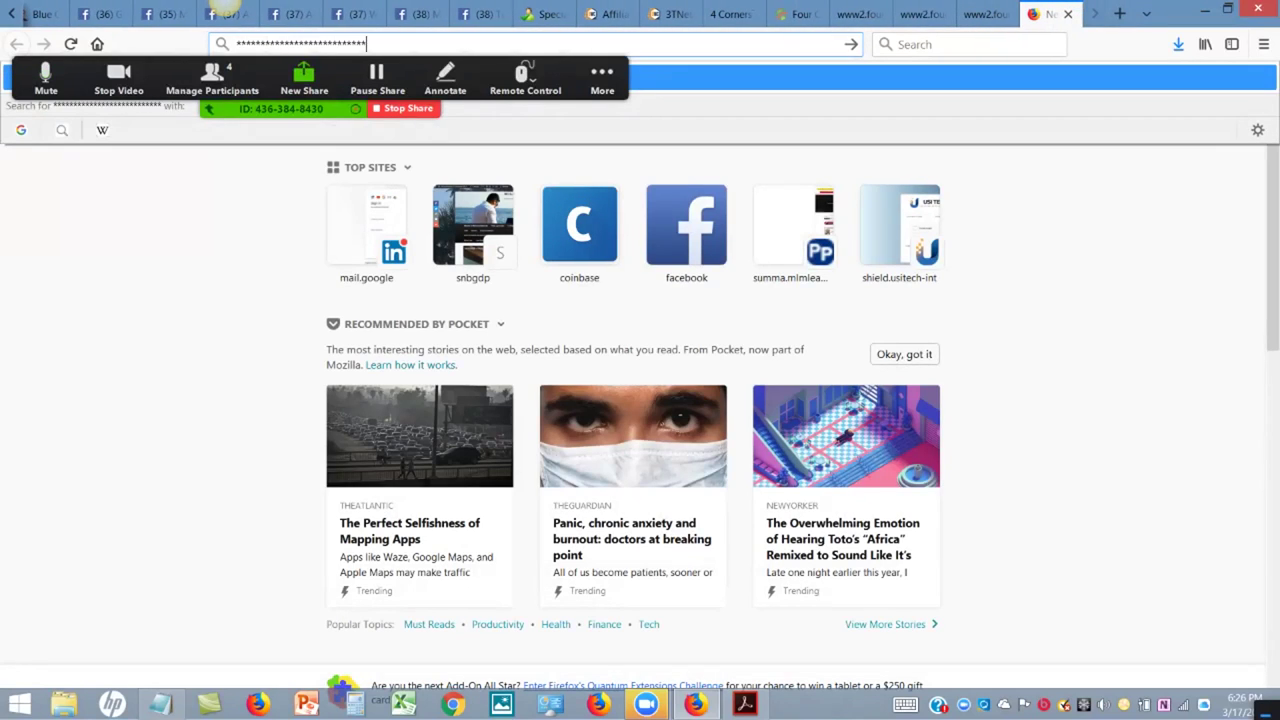
key(Return)
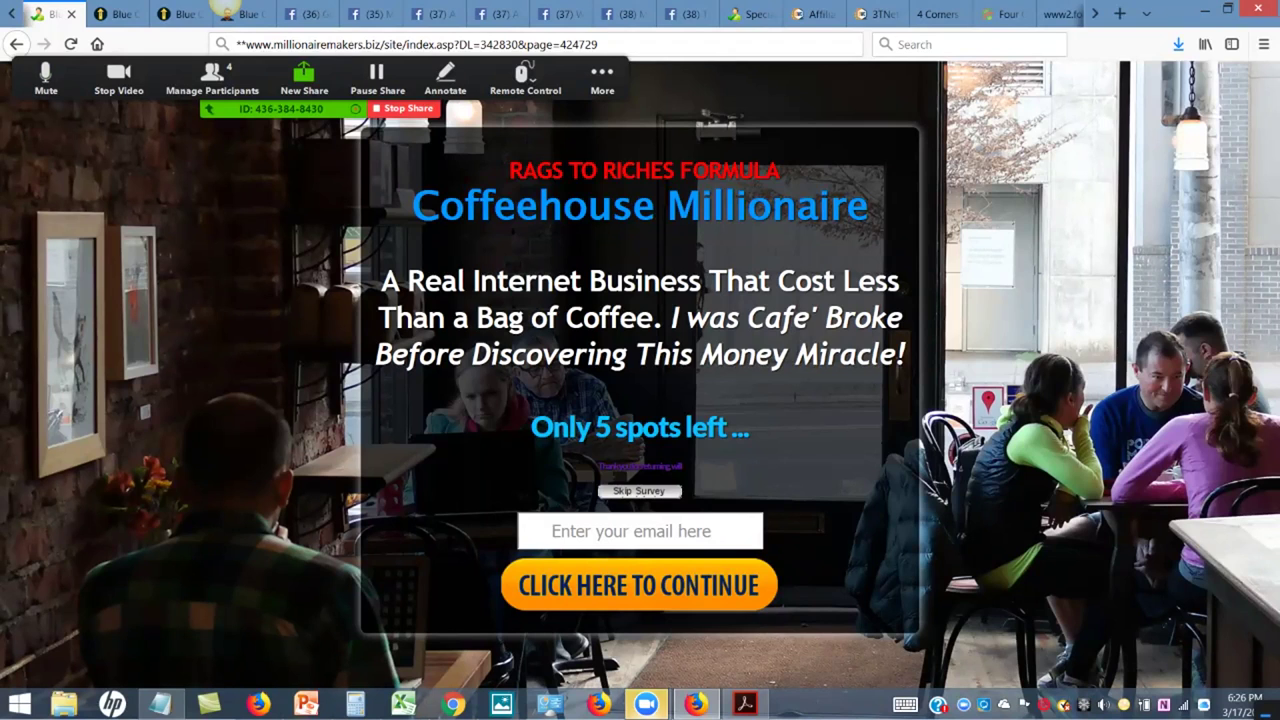
triple_click(503, 170)
key(shift+F10)
key(c)
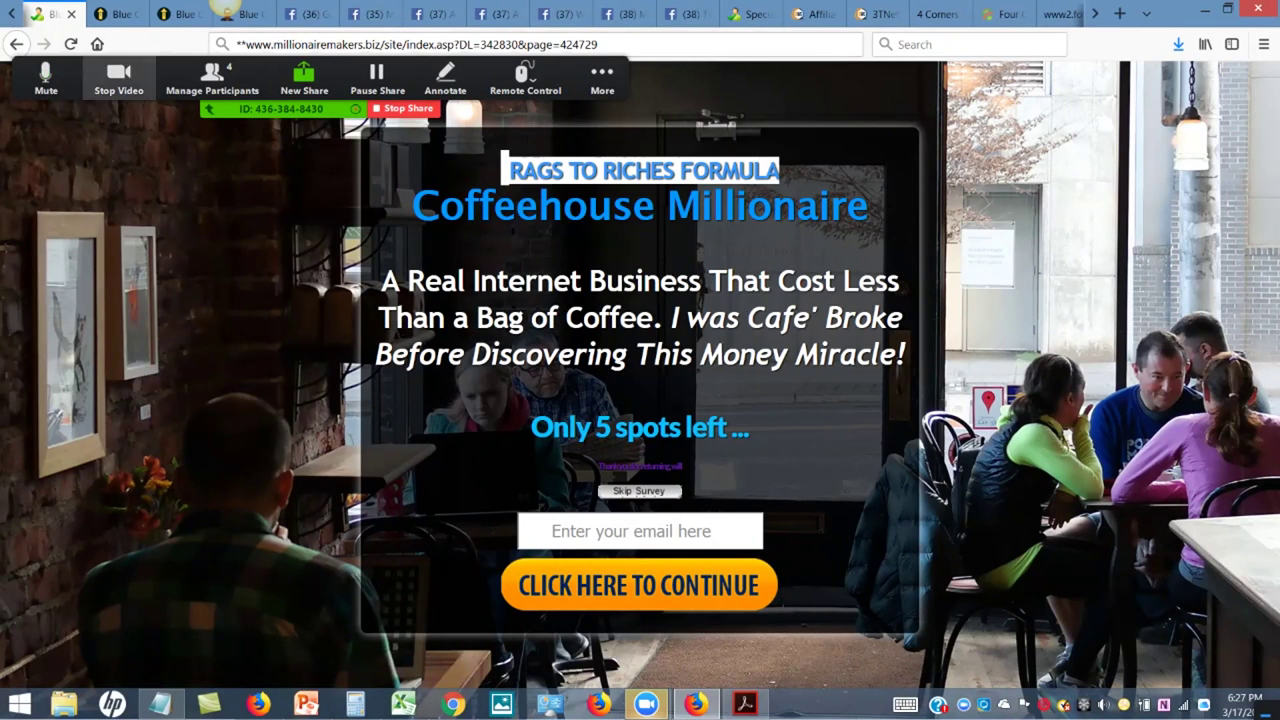
scroll(218, 6, up, 3)
Make a copy of the shared 4CA LP6 page for editing
click(180, 14)
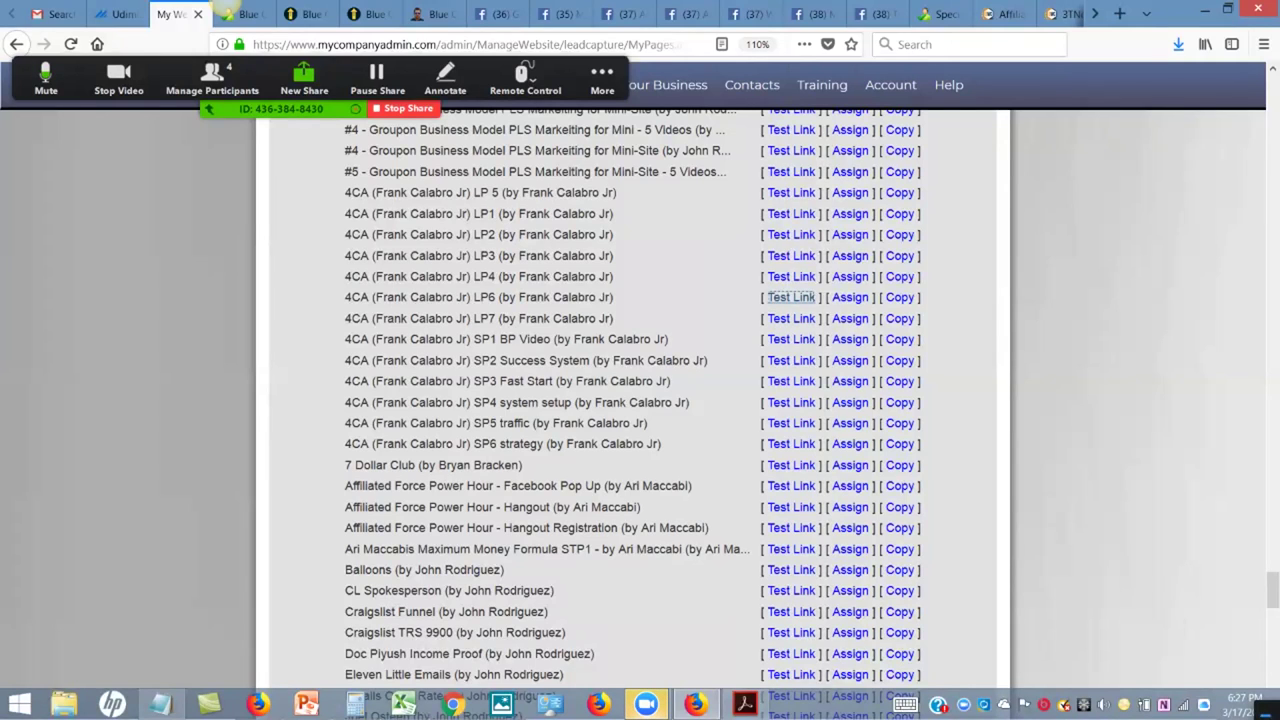
click(900, 297)
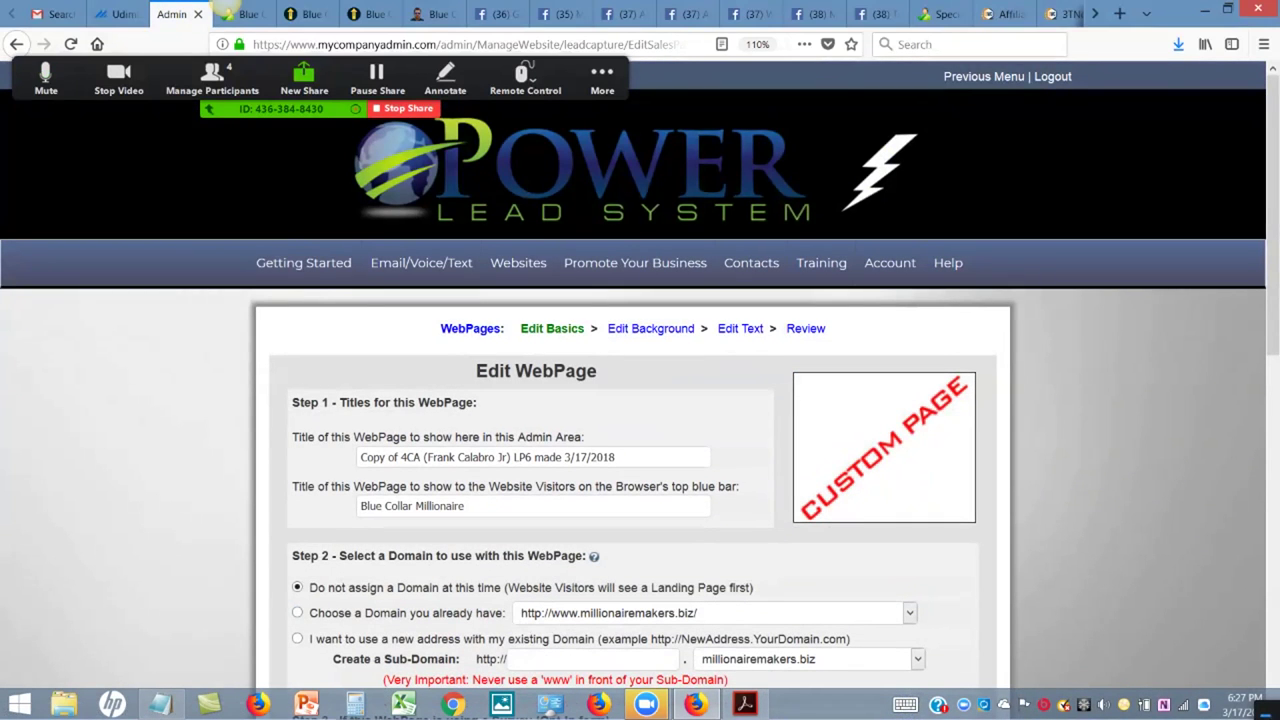
scroll(640, 400, down, 3)
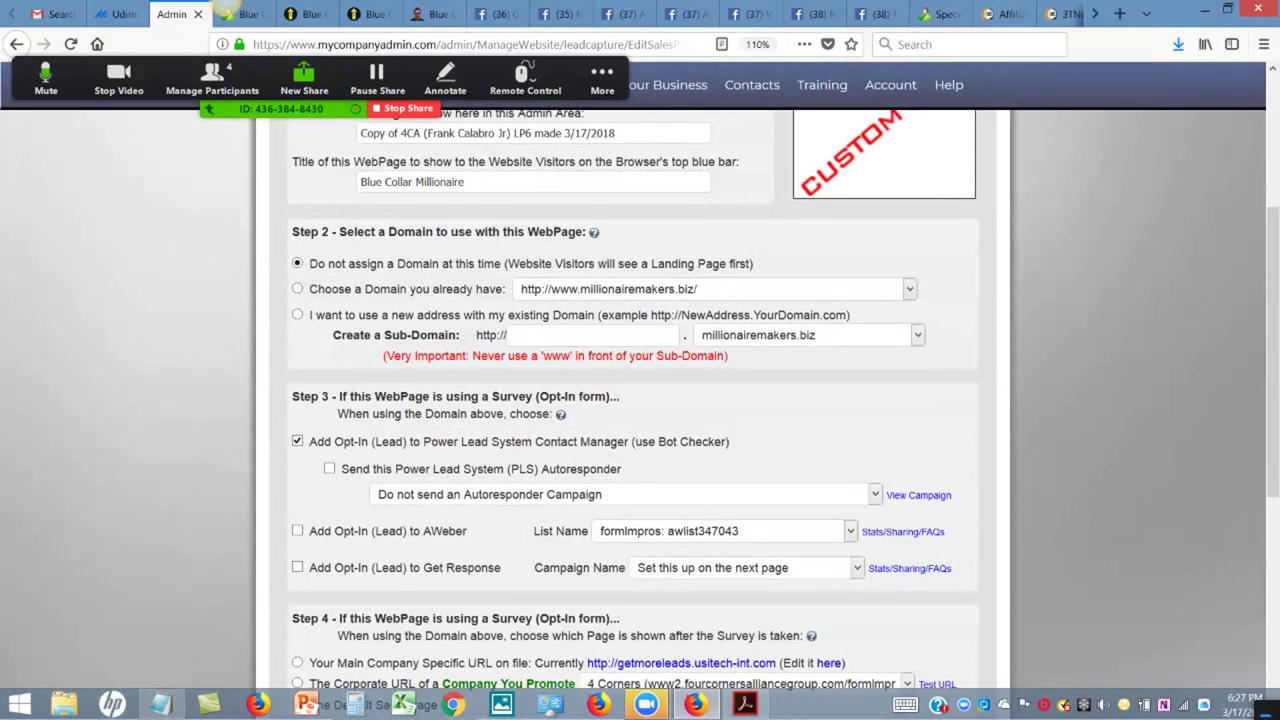
scroll(640, 400, up, 1)
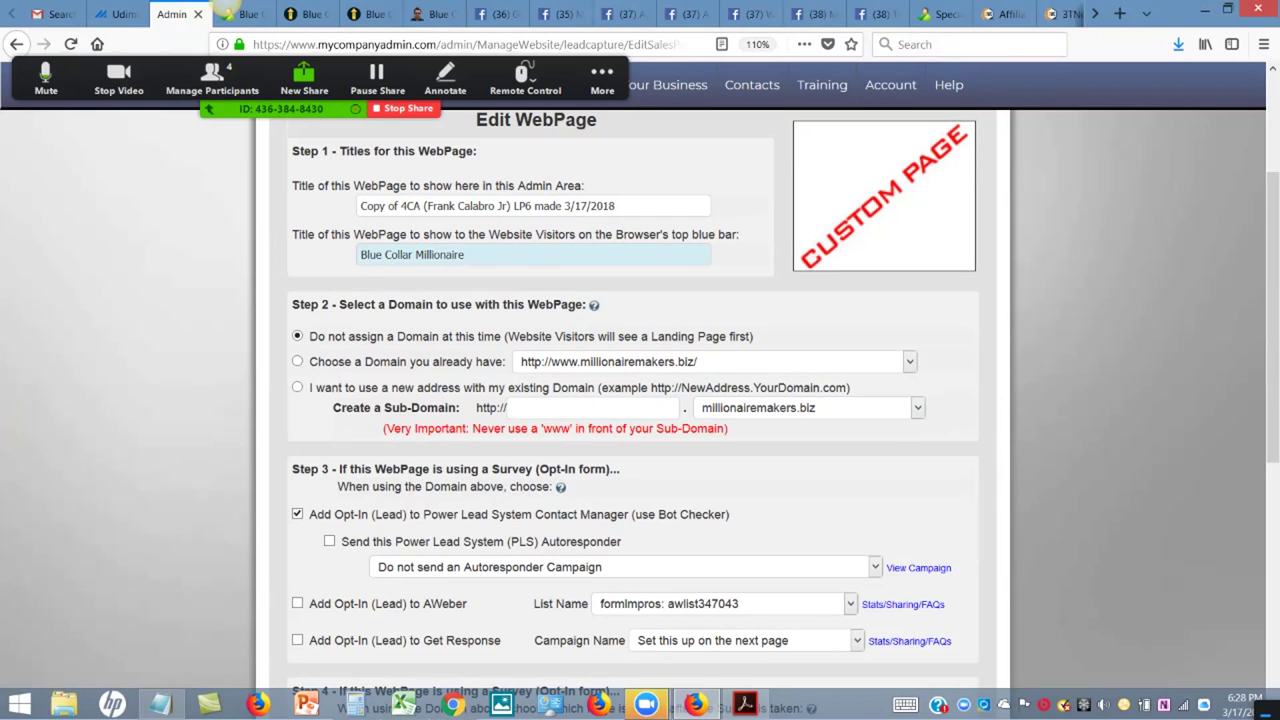
Add a long row of asterisks after "Blue Collar Millionaire" in the copied page's title for website visitors
click(464, 254)
text(******************************************************************)
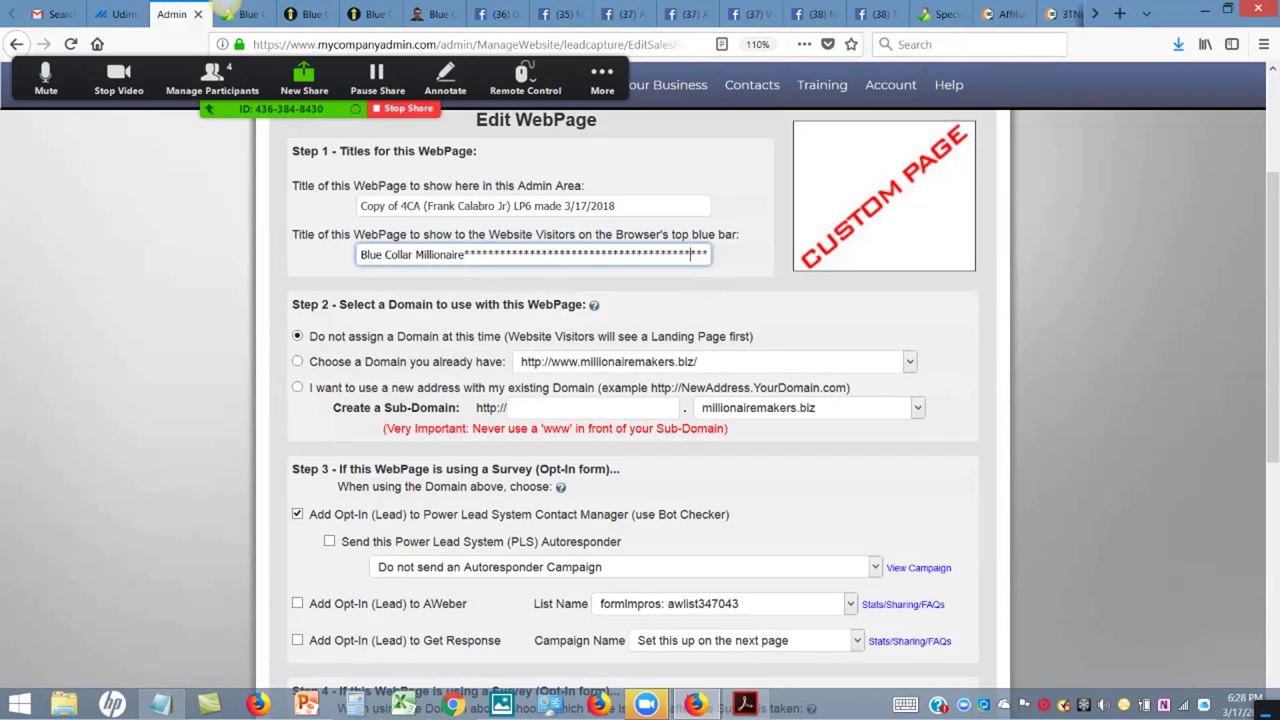
text(****)
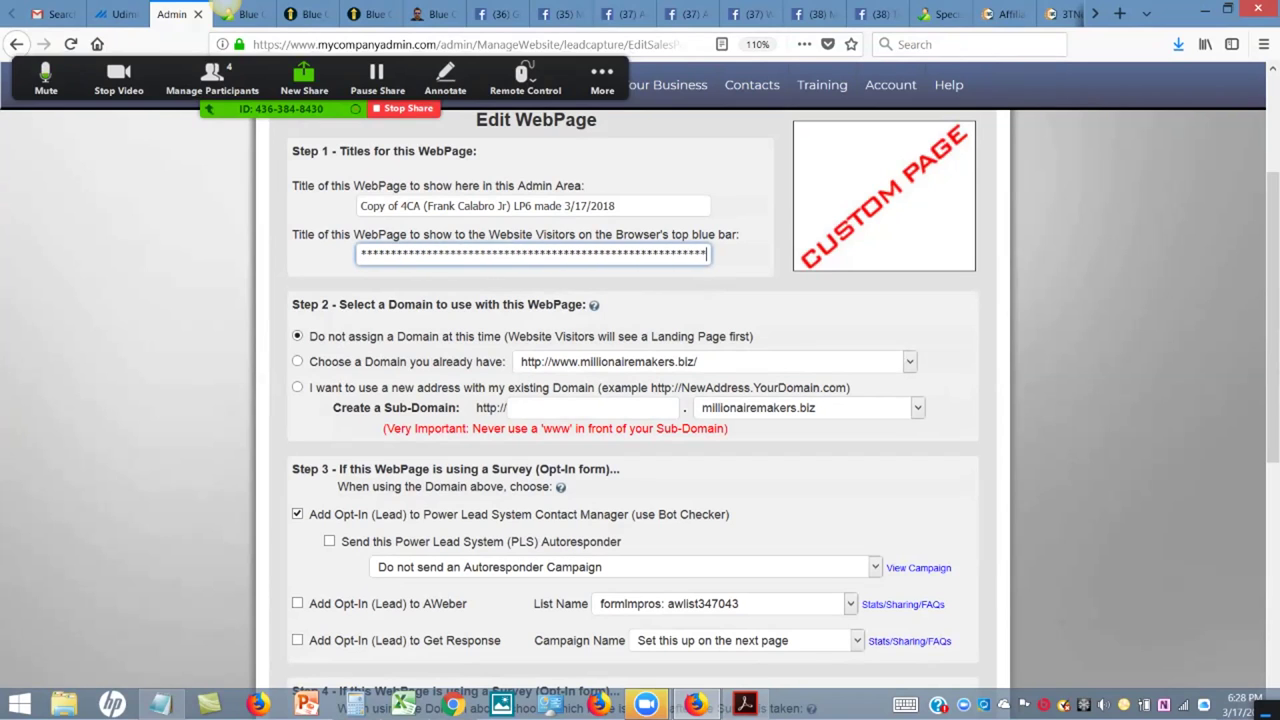
text(**********)
Choose a new address with the existing domain, and send opt-in leads the 8-message 4CA (team emails blue collar) autoresponder campaign
scroll(640, 400, down, 3)
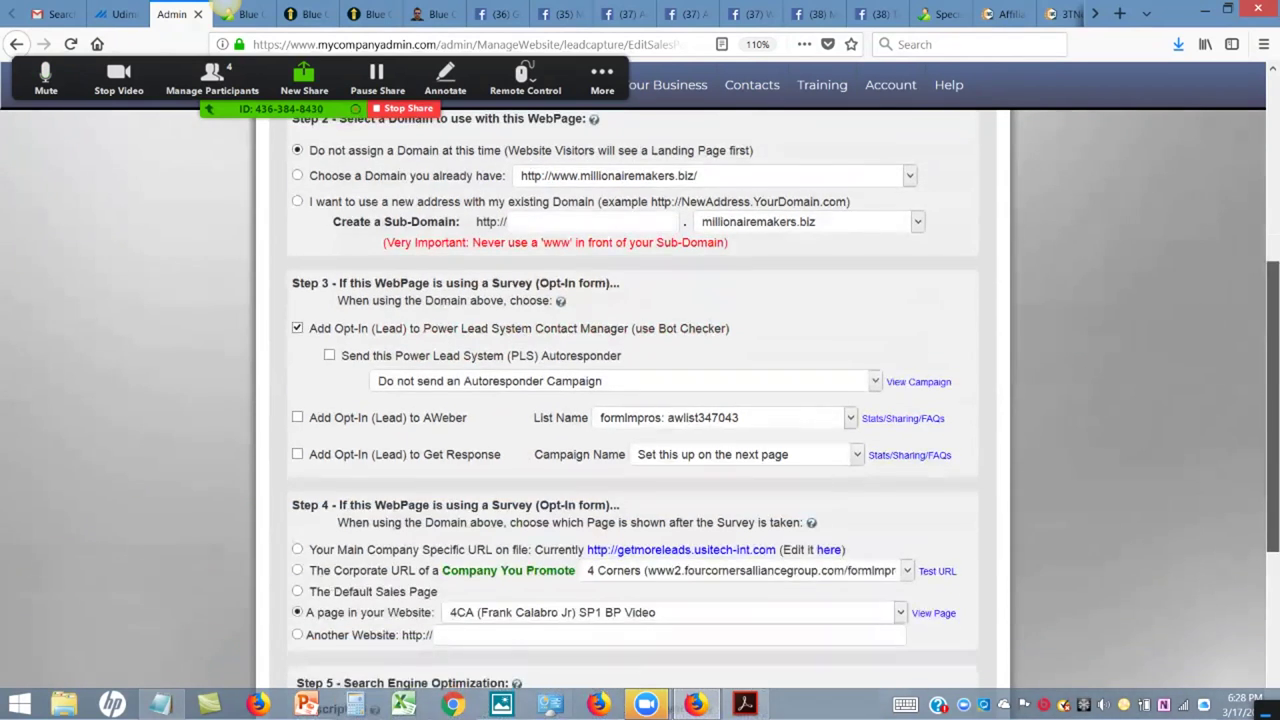
click(297, 201)
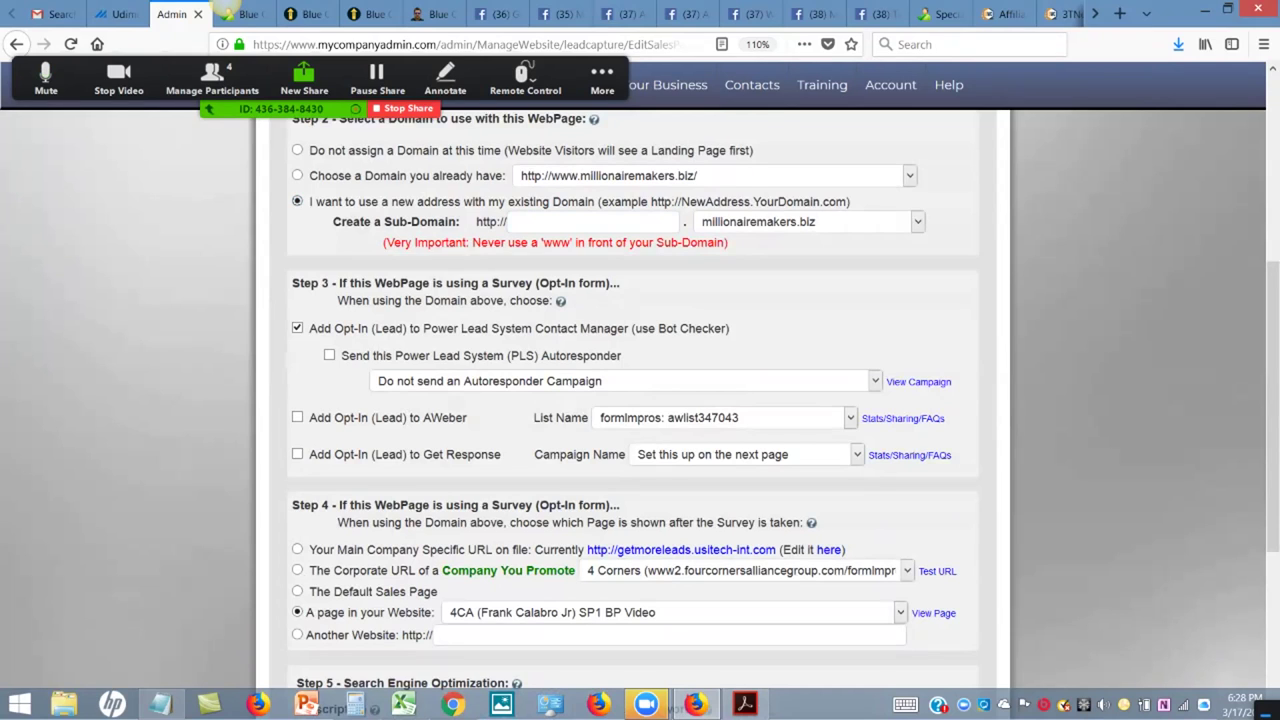
click(297, 417)
click(329, 355)
click(625, 381)
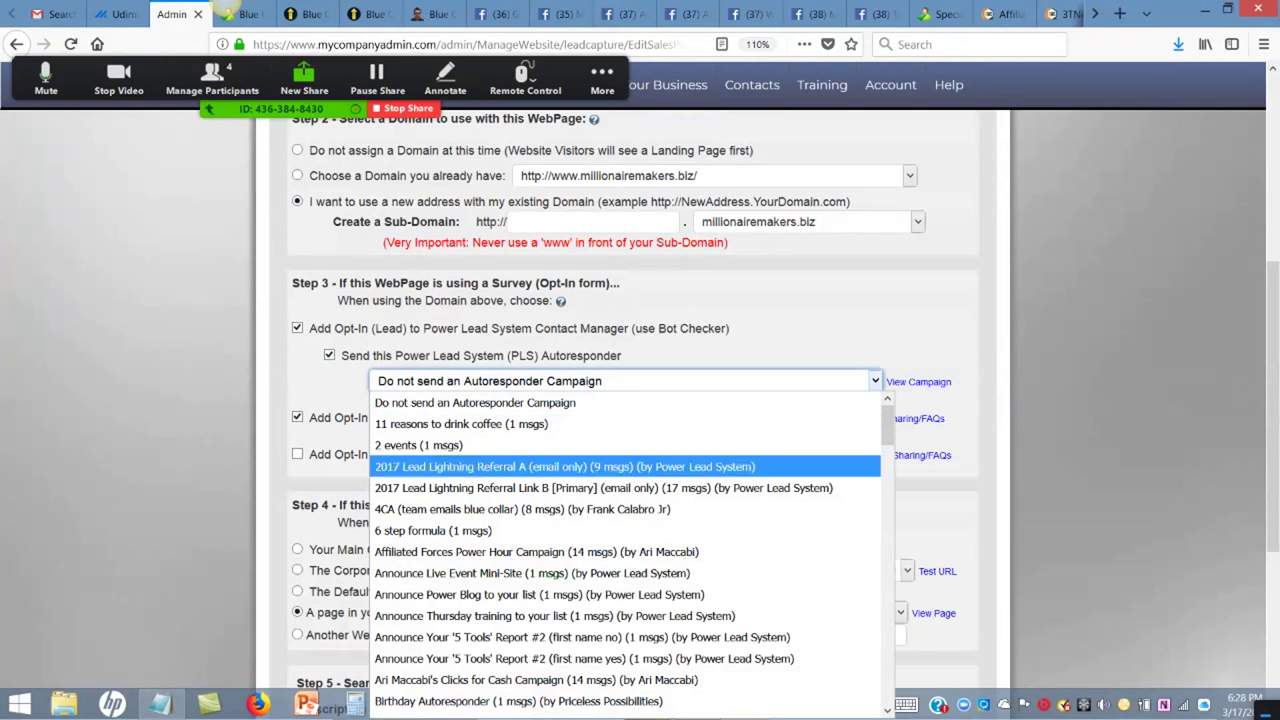
key(Return)
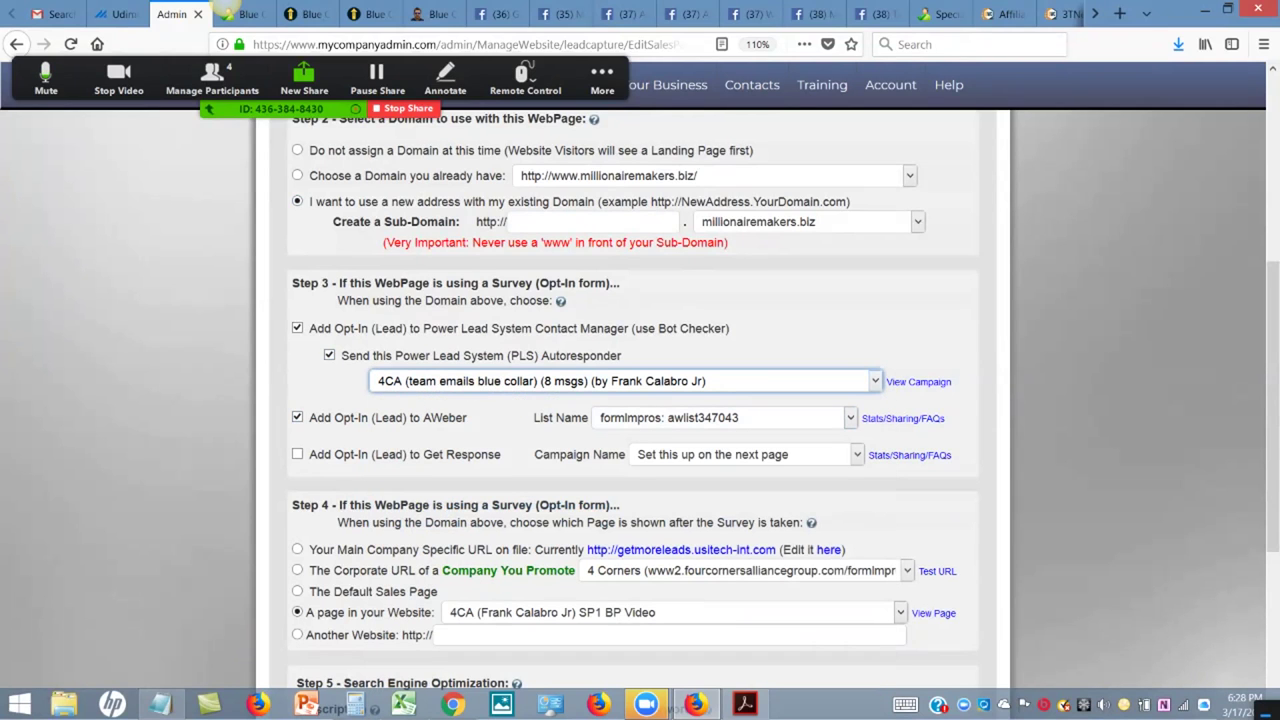
Set the AWeber list for the page's opt-in leads to apaybiz4c: awlist4966969
click(720, 417)
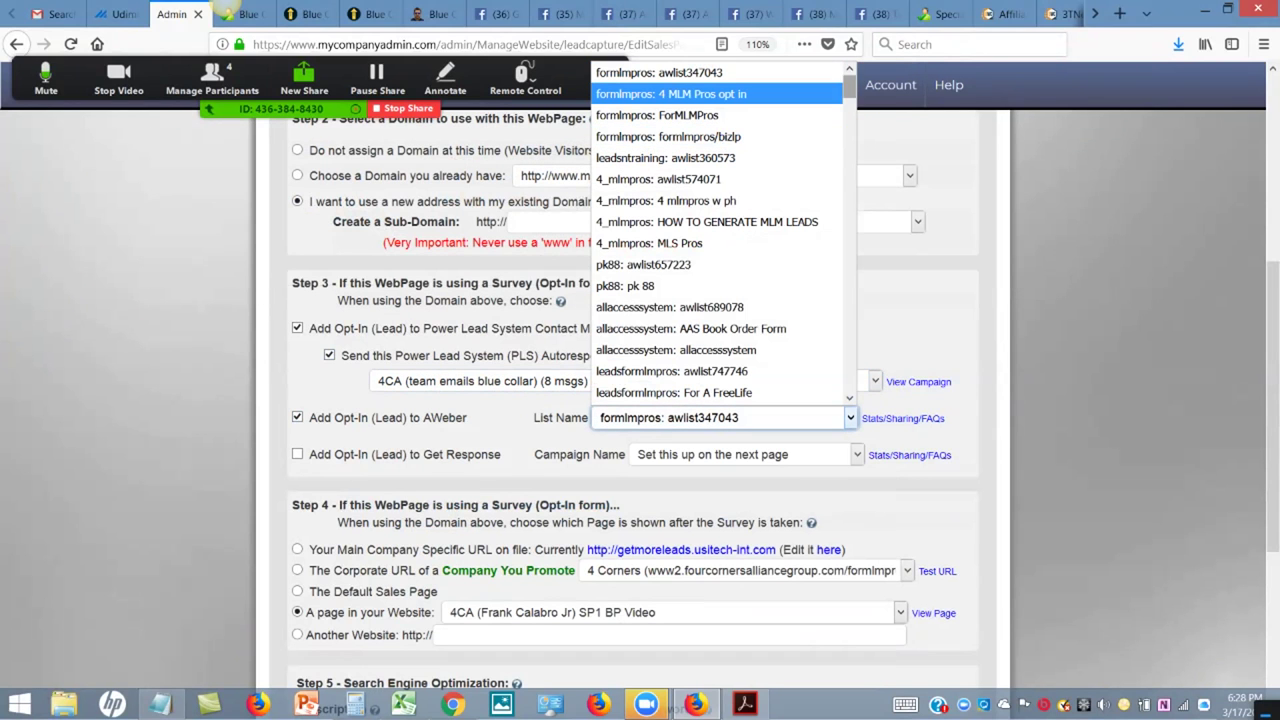
scroll(720, 235, down, 20)
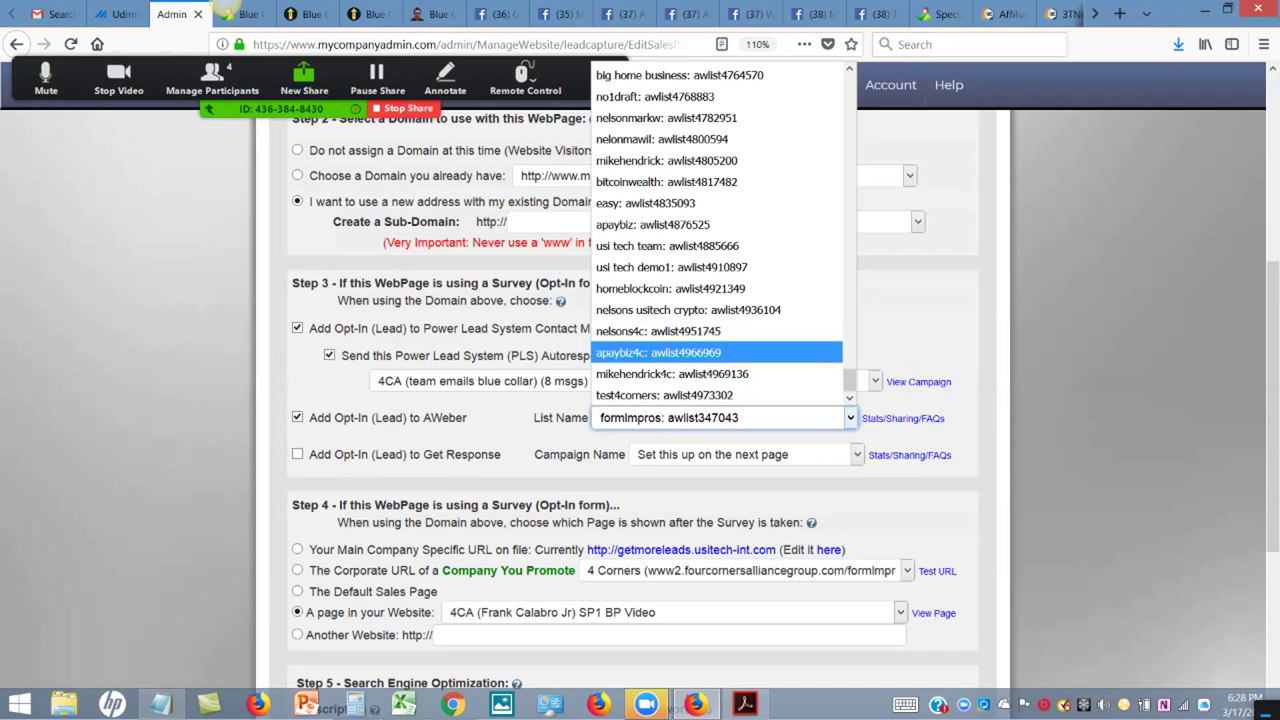
click(658, 352)
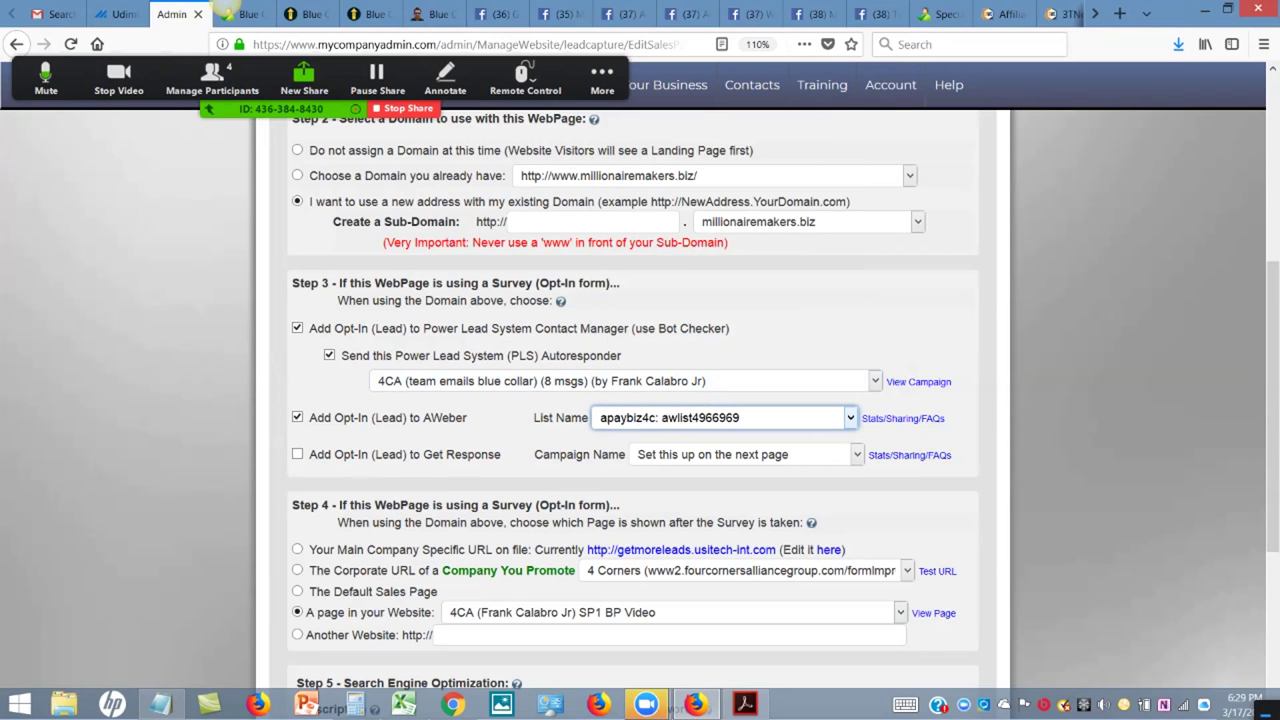
Save the copied 4CA LP6 page's settings and go on to its review, leaving the background and text as they are
scroll(640, 400, down, 4)
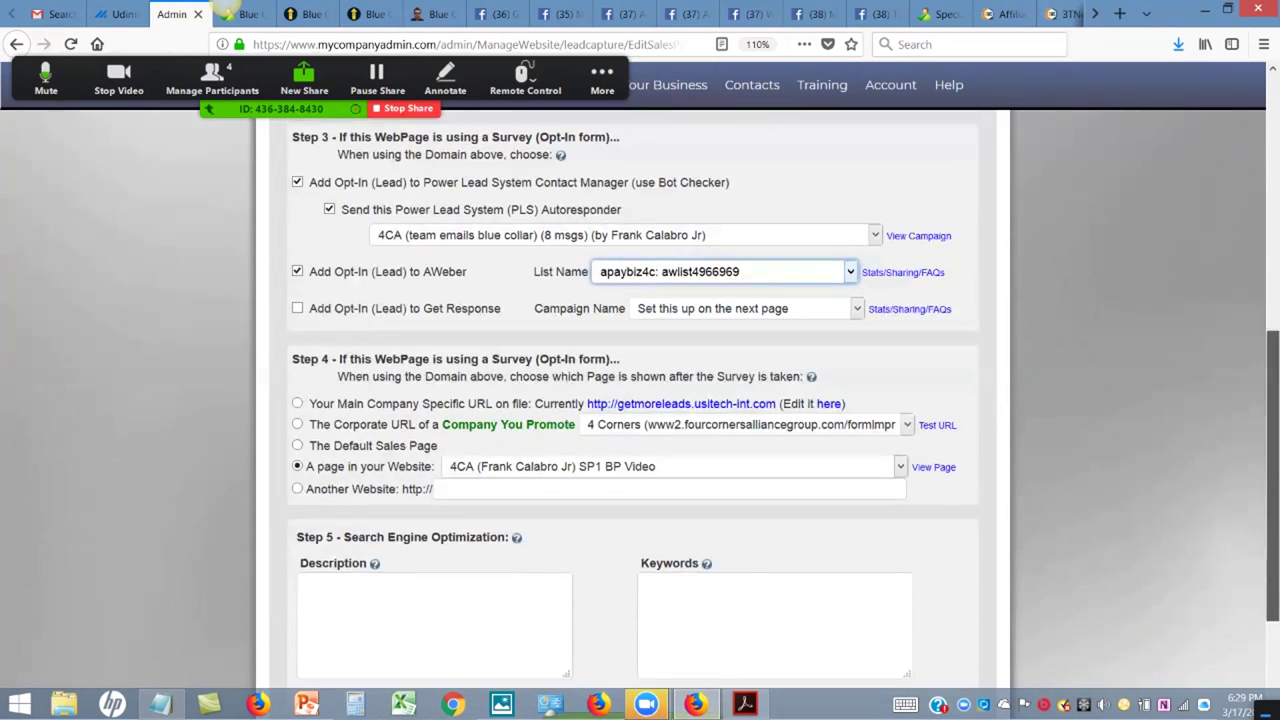
scroll(640, 400, down, 1)
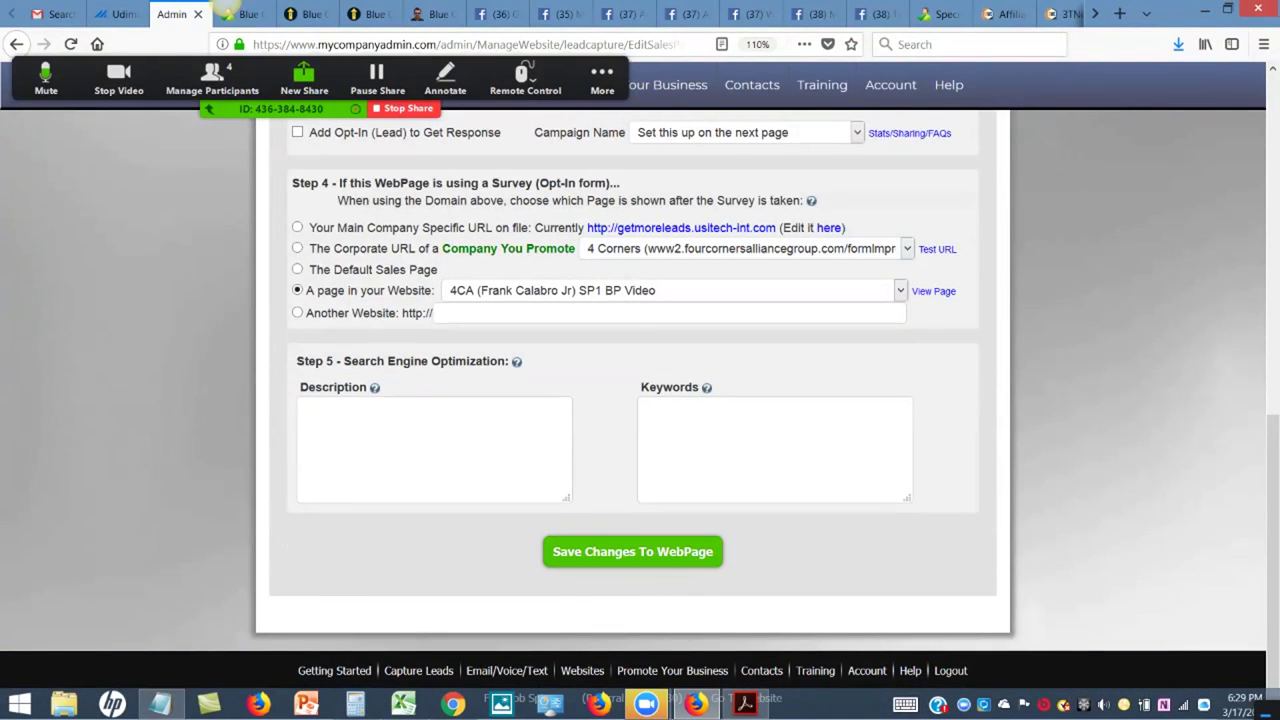
click(632, 551)
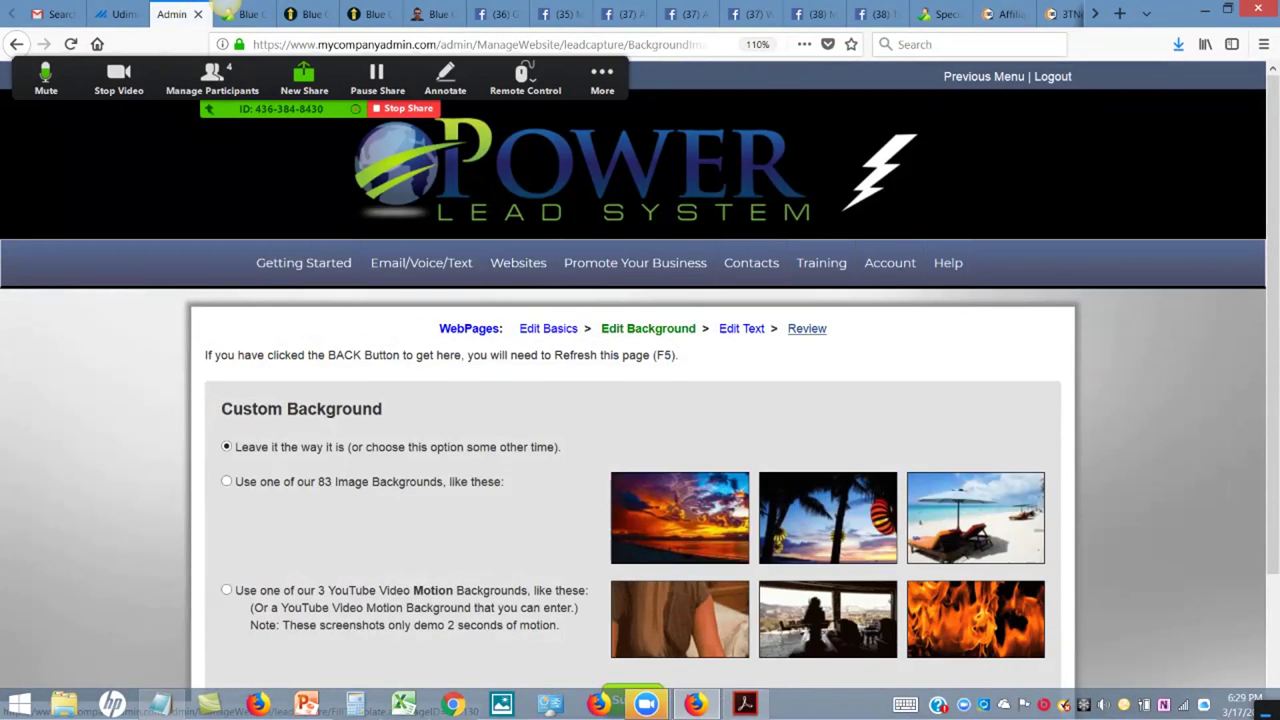
click(807, 328)
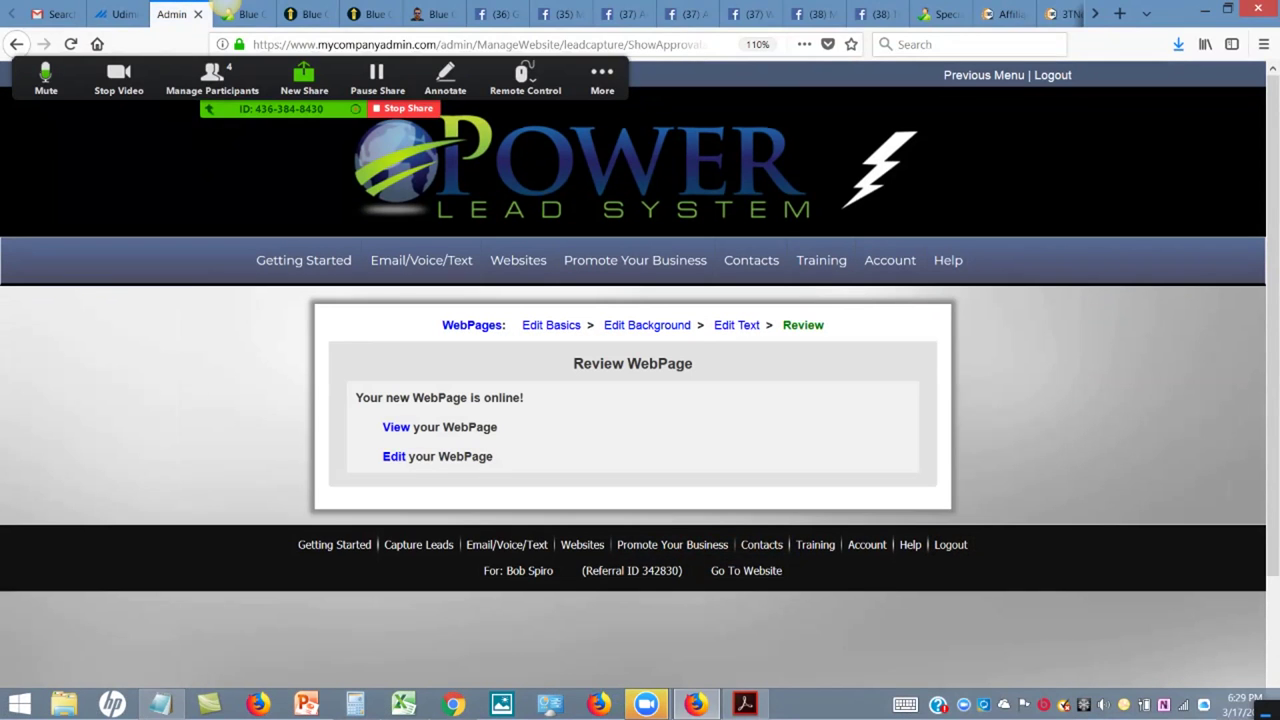
View the newly created Coffeehouse Millionaire page through its test link
click(396, 427)
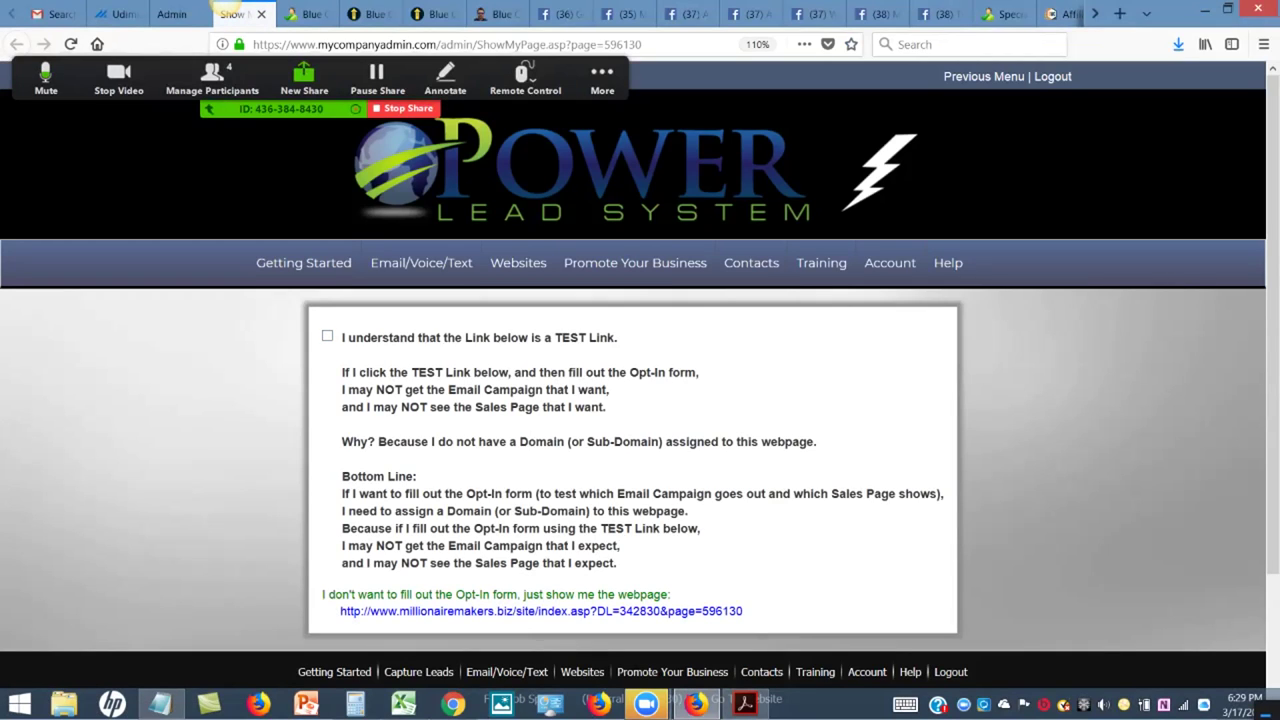
click(540, 611)
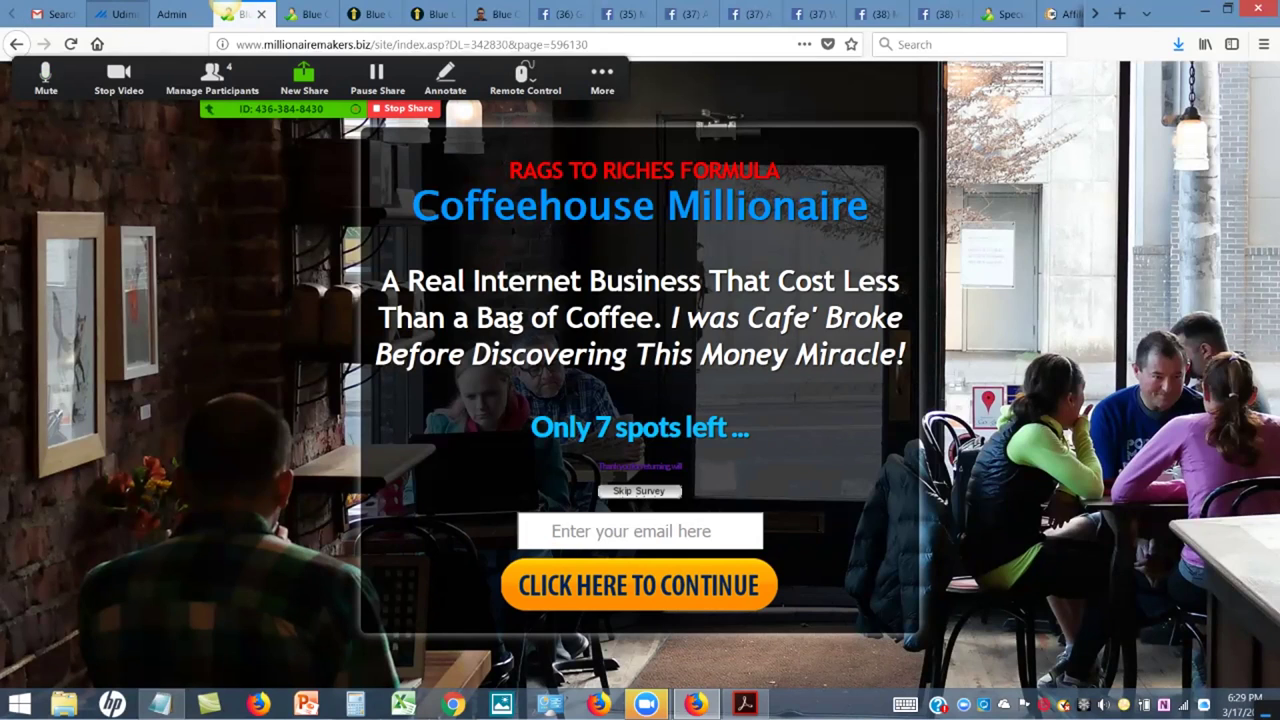
Return to the back office's Getting Started page and view the Free Ad Secrets (Diamond) video and purchase page
click(171, 14)
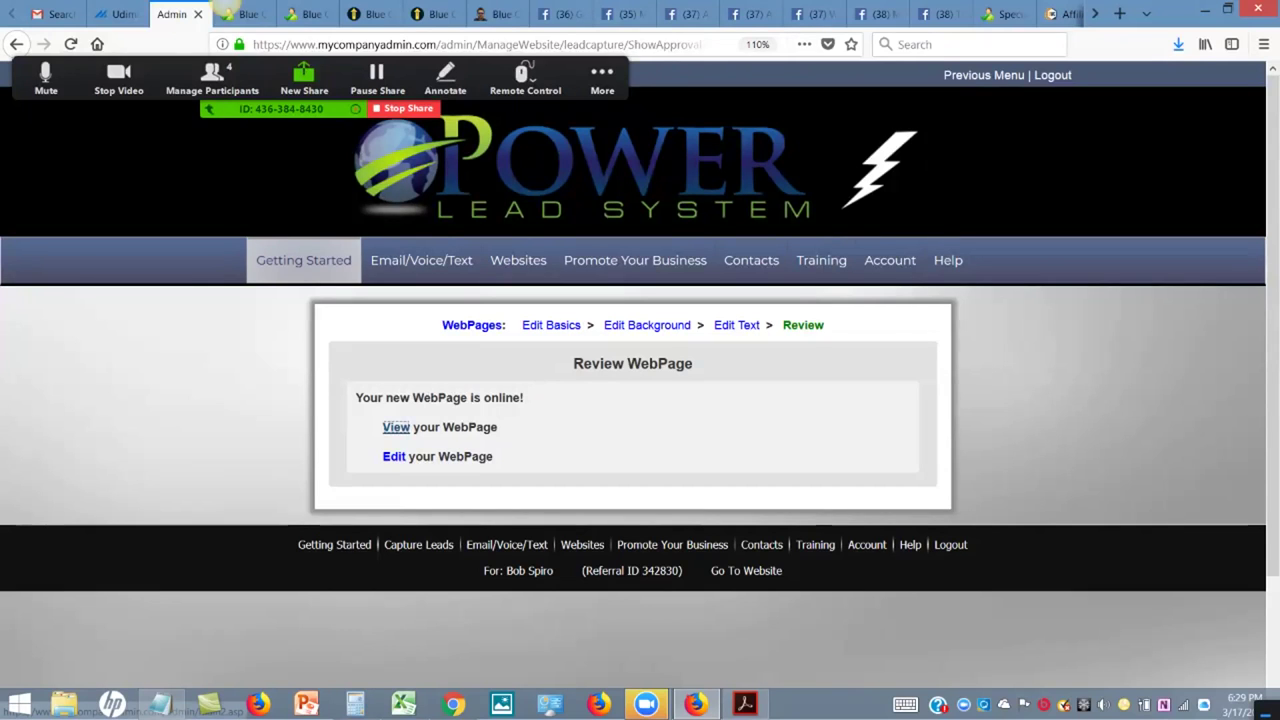
click(303, 260)
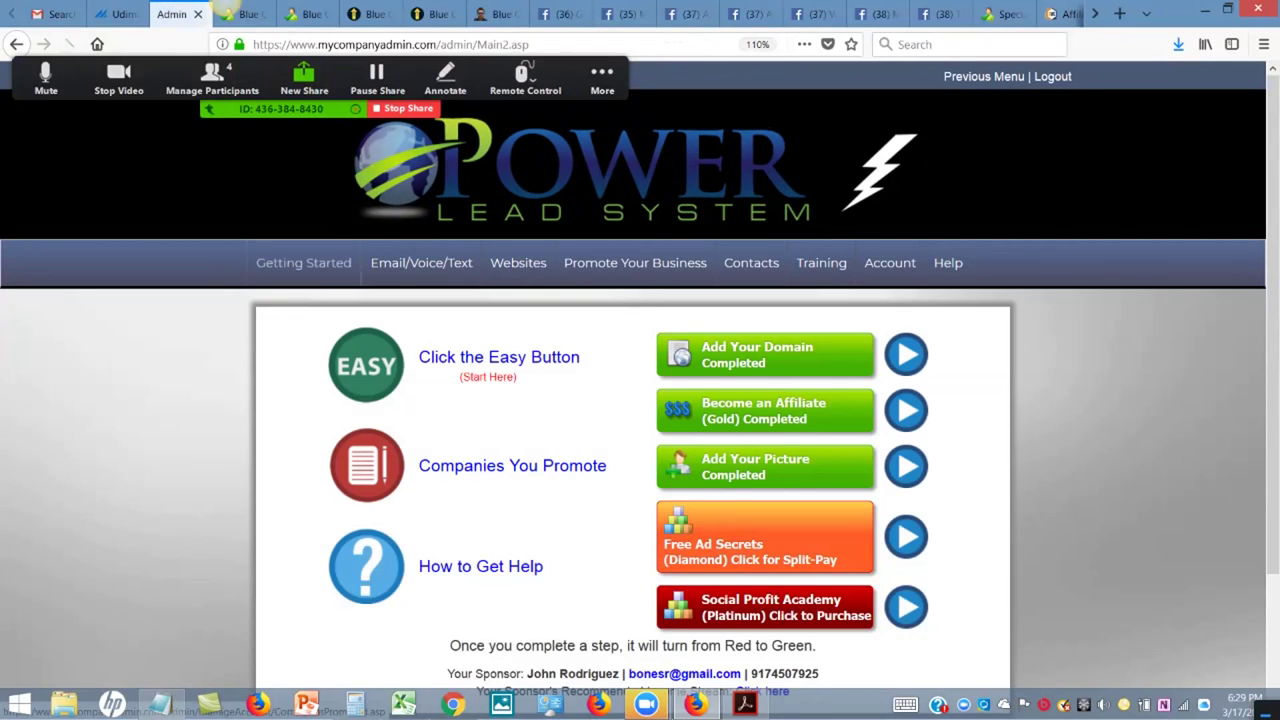
click(906, 536)
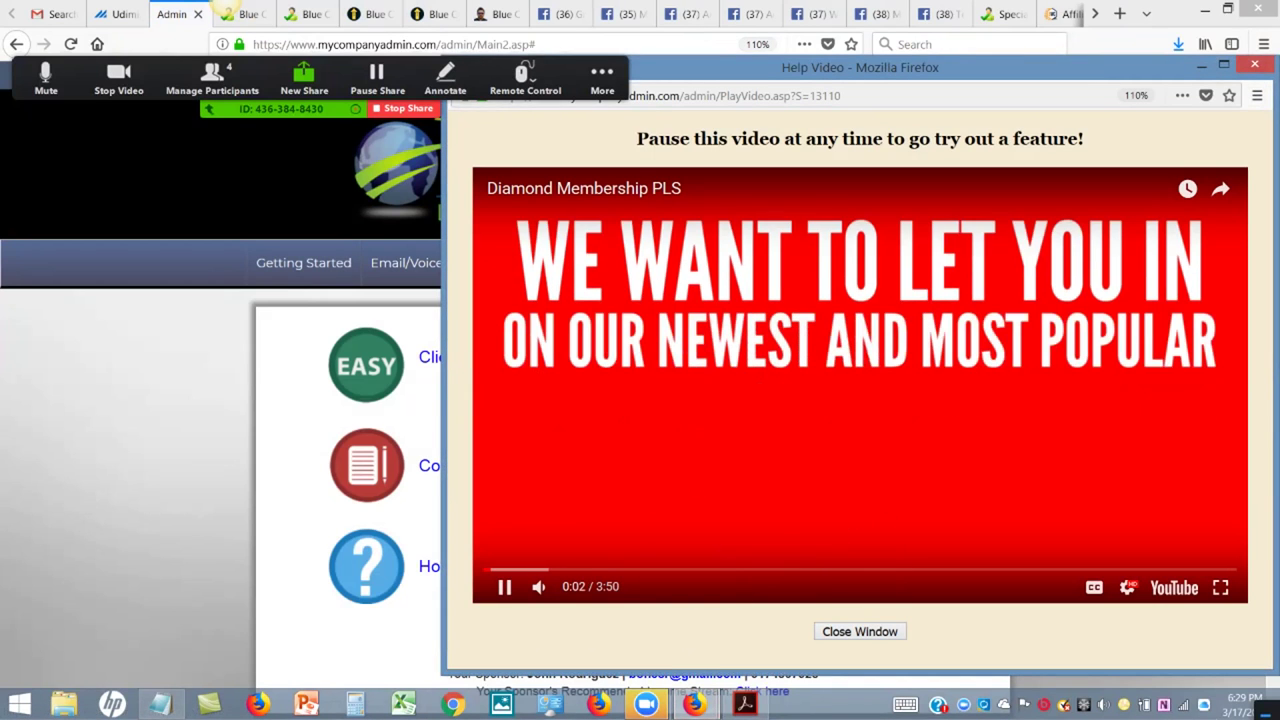
key(ctrl+w)
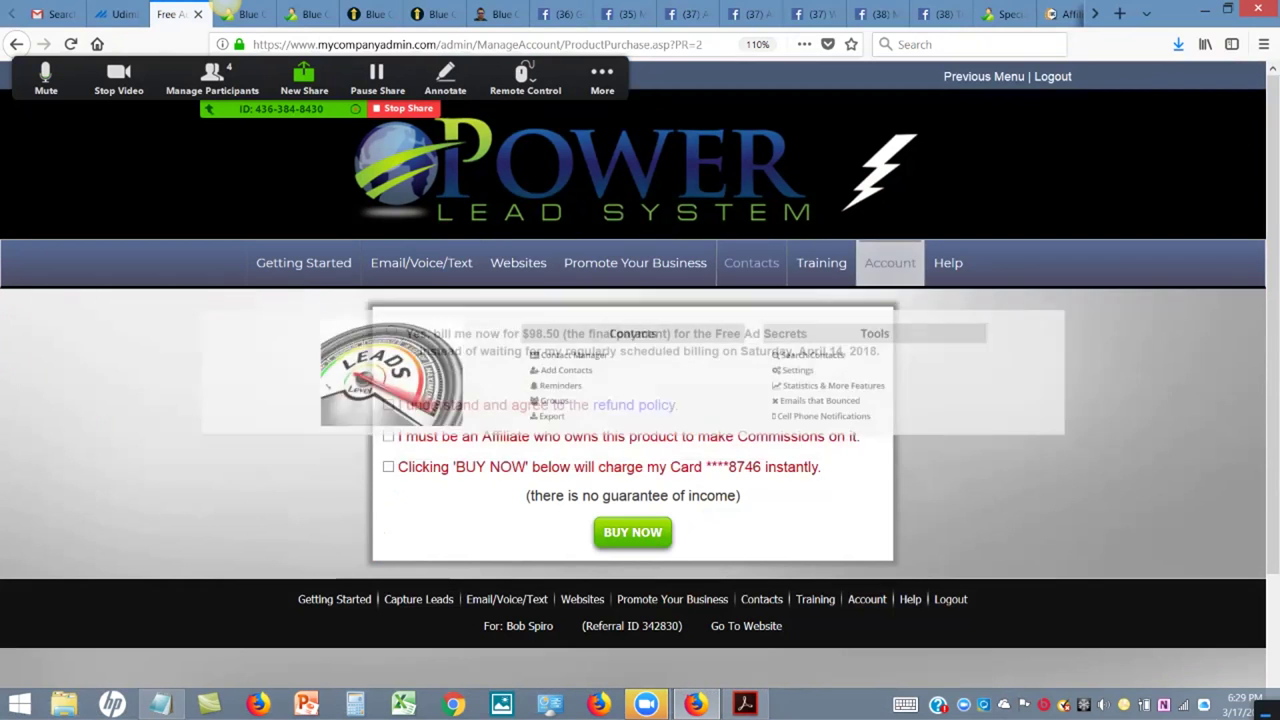
Open the Free Ad Secrets course from the training choices and examine its page down to the access link and purchase note
mouse_move(821, 262)
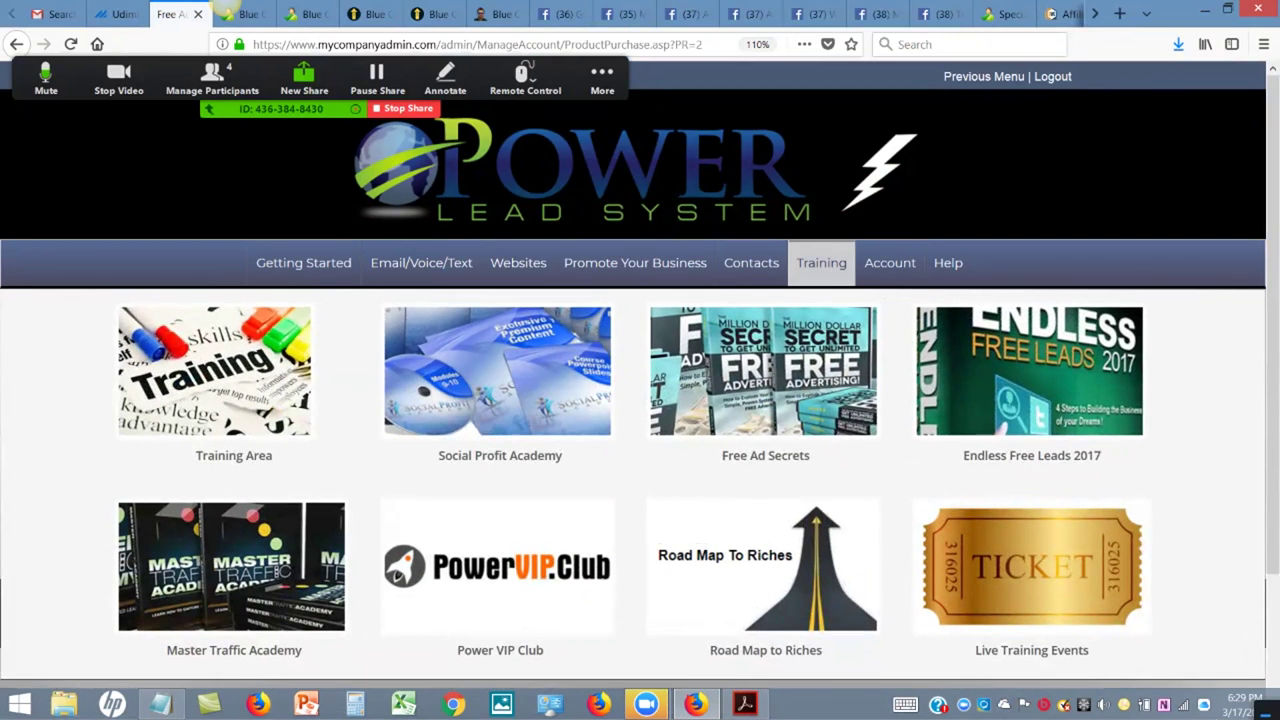
click(821, 262)
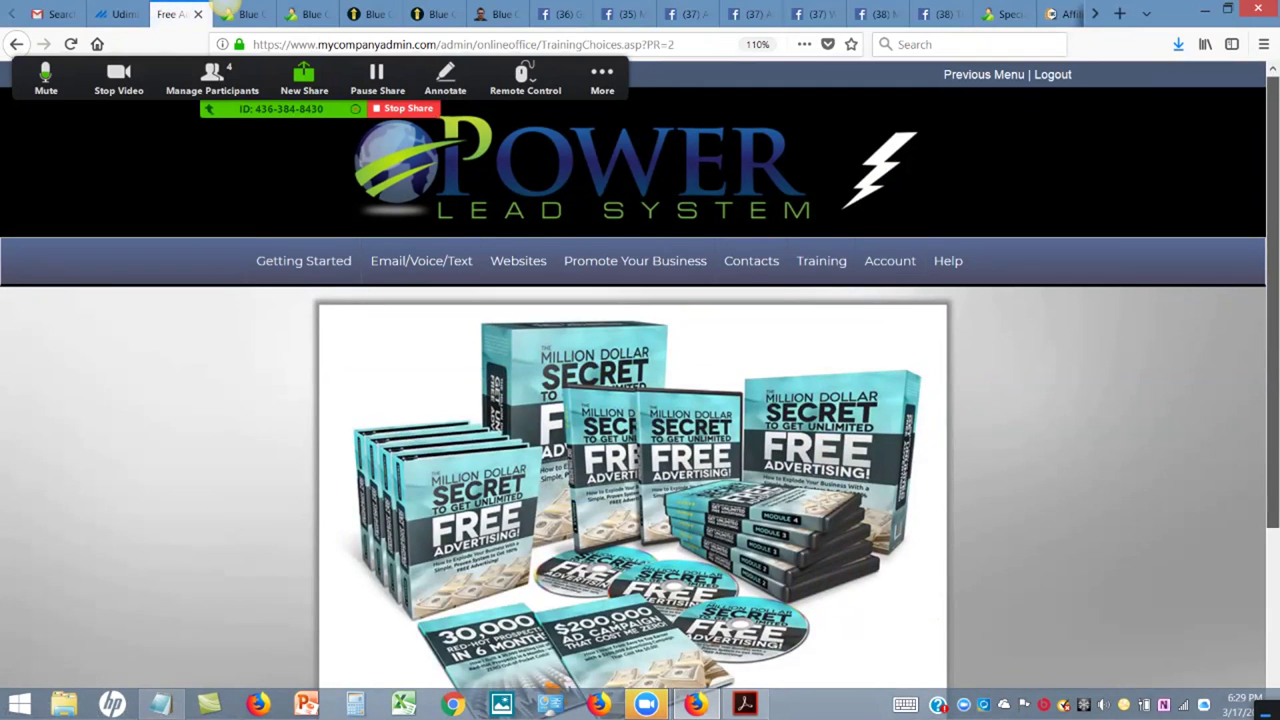
scroll(640, 400, down, 3)
scroll(513, 614, up, 1)
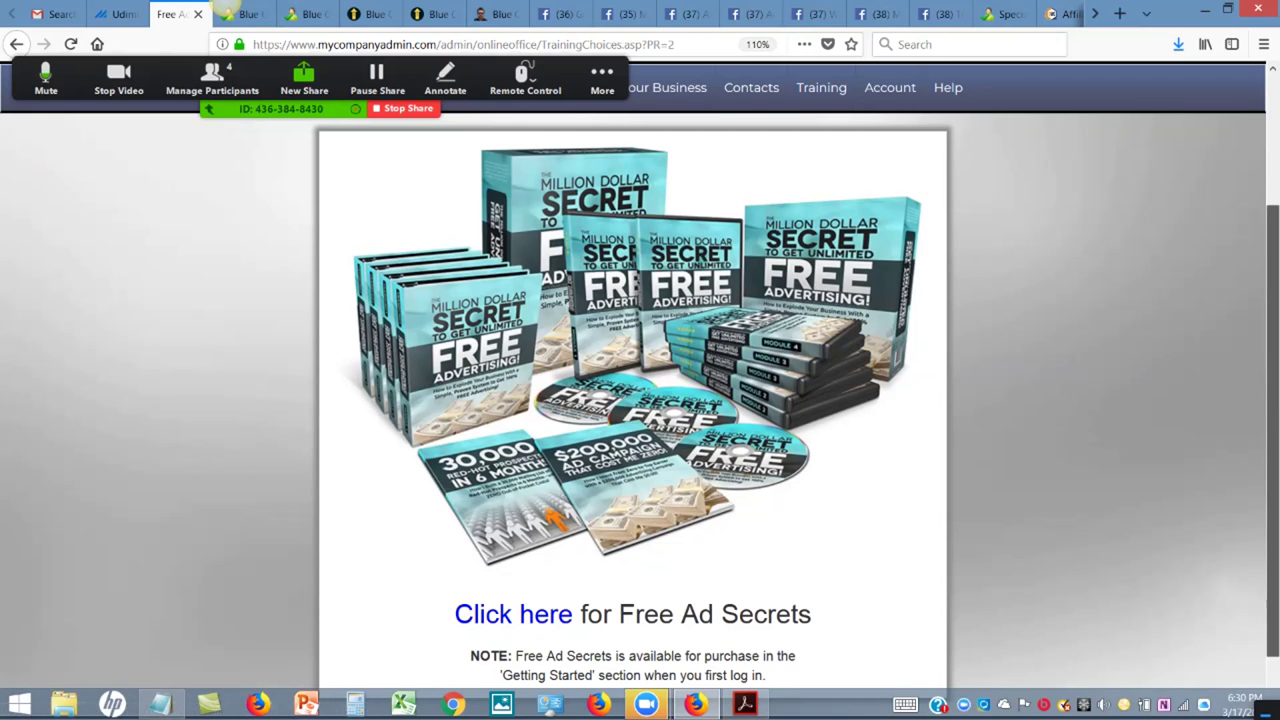
scroll(1268, 312, down, 1)
scroll(1268, 312, up, 2)
middle_click(1268, 312)
scroll(1268, 312, down, 3)
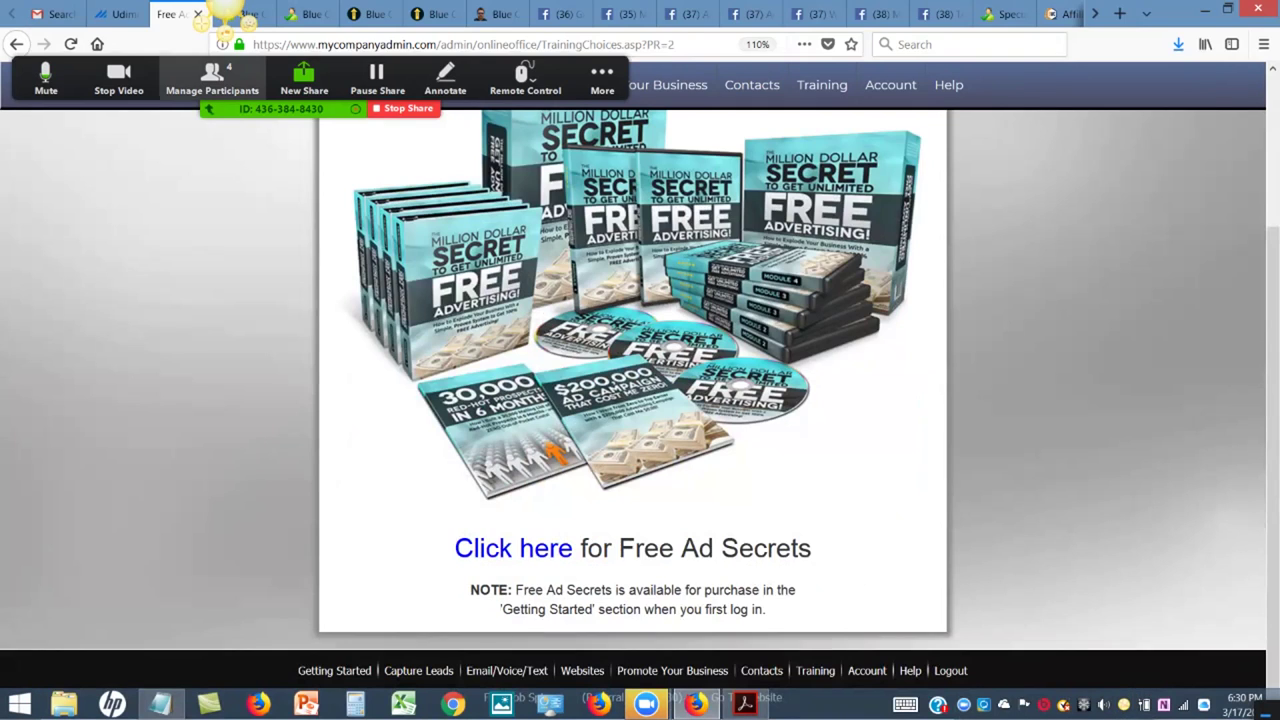
Switch to Udimi, review the canceled and in-progress solo orders, and go to the saved ad texts
key(ctrl+shift+Tab)
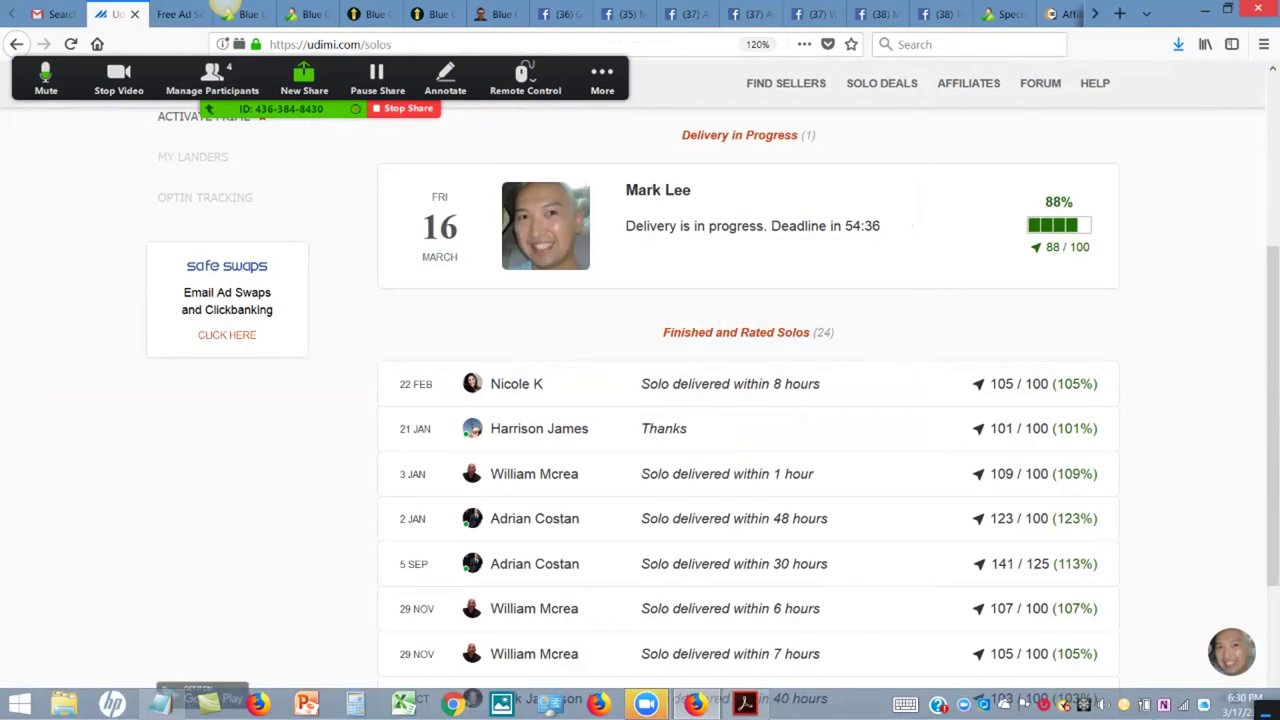
scroll(748, 400, up, 5)
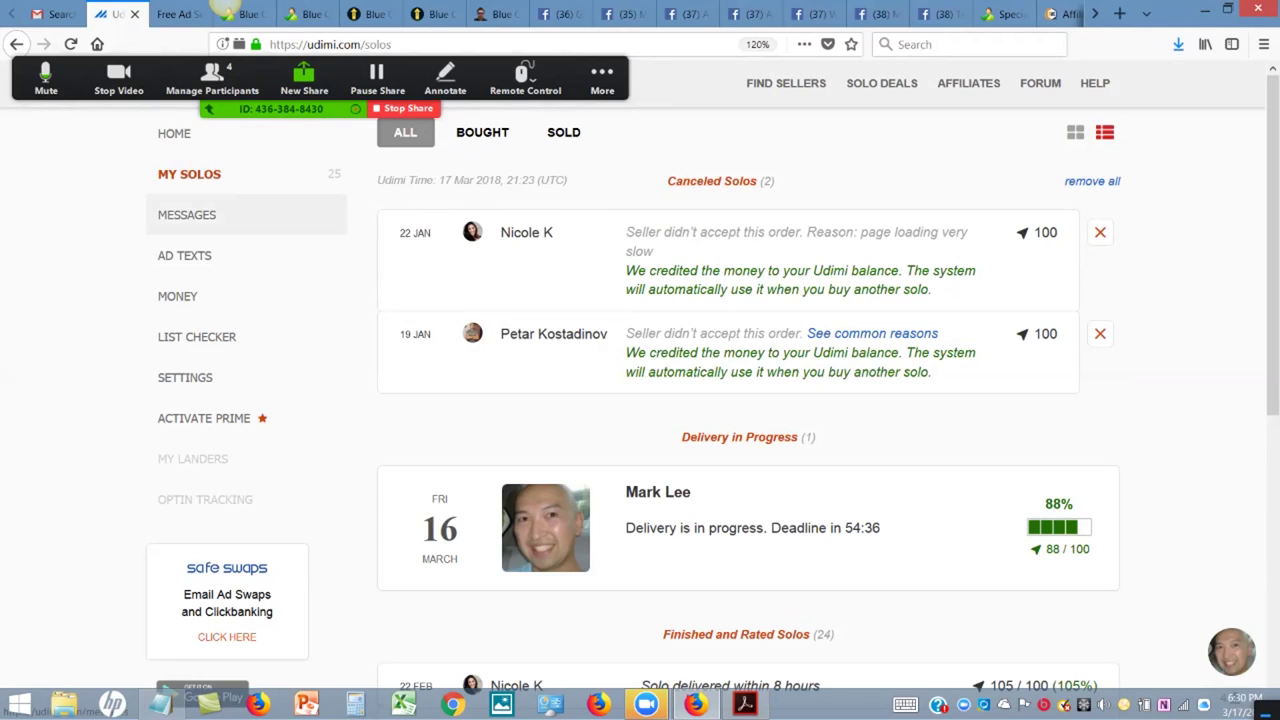
click(186, 255)
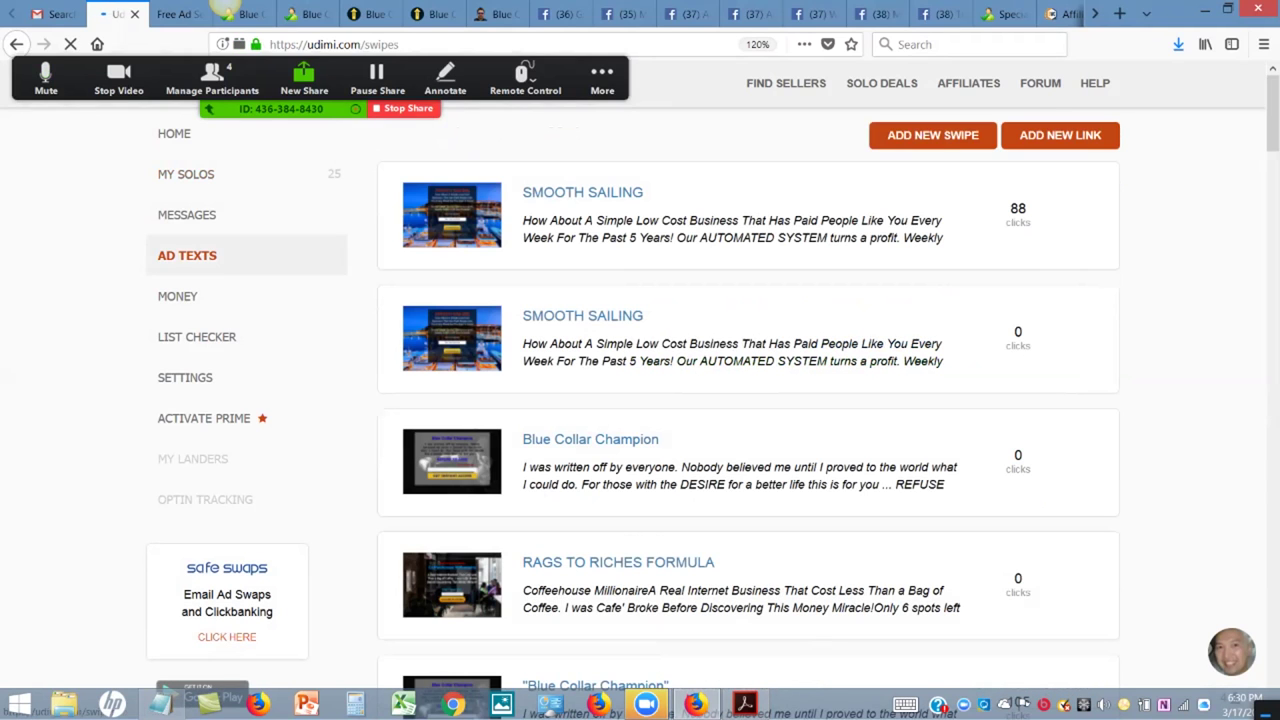
Try to save a new swipe with a row of asterisks as its subject and no body text, and return to the solos
click(932, 135)
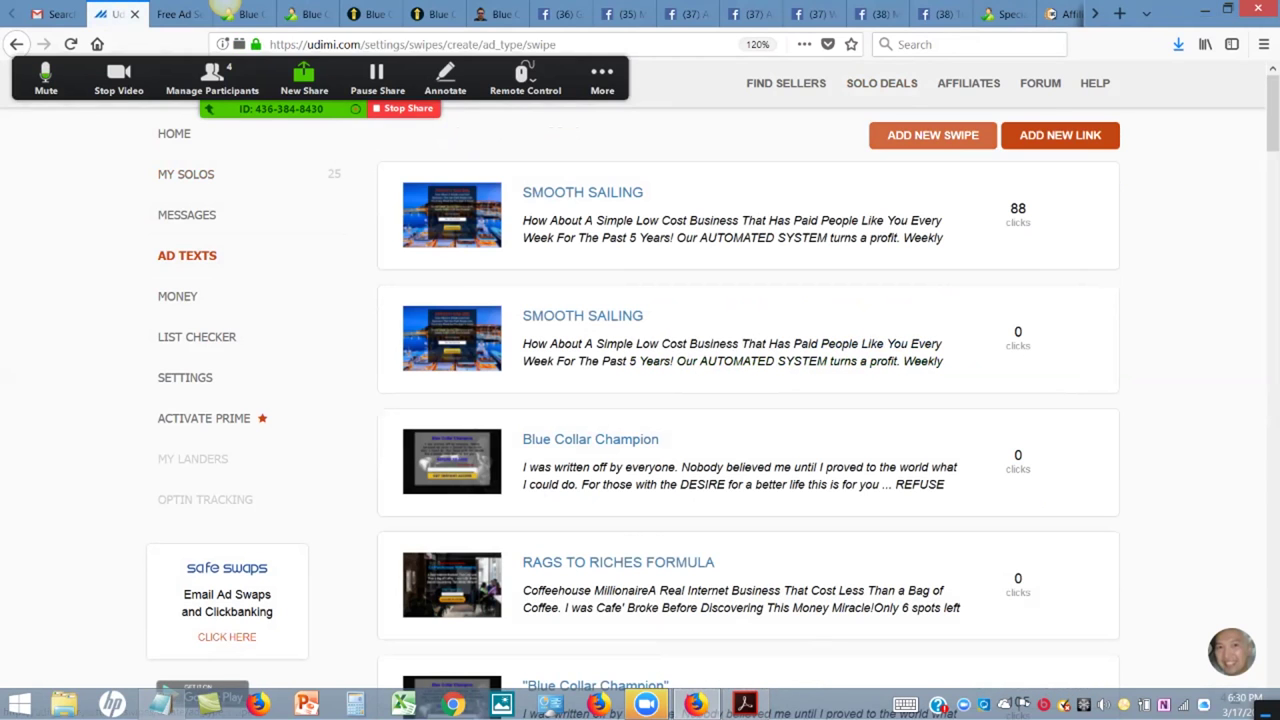
text(*********************************)
key(ctrl+a)
text(*)
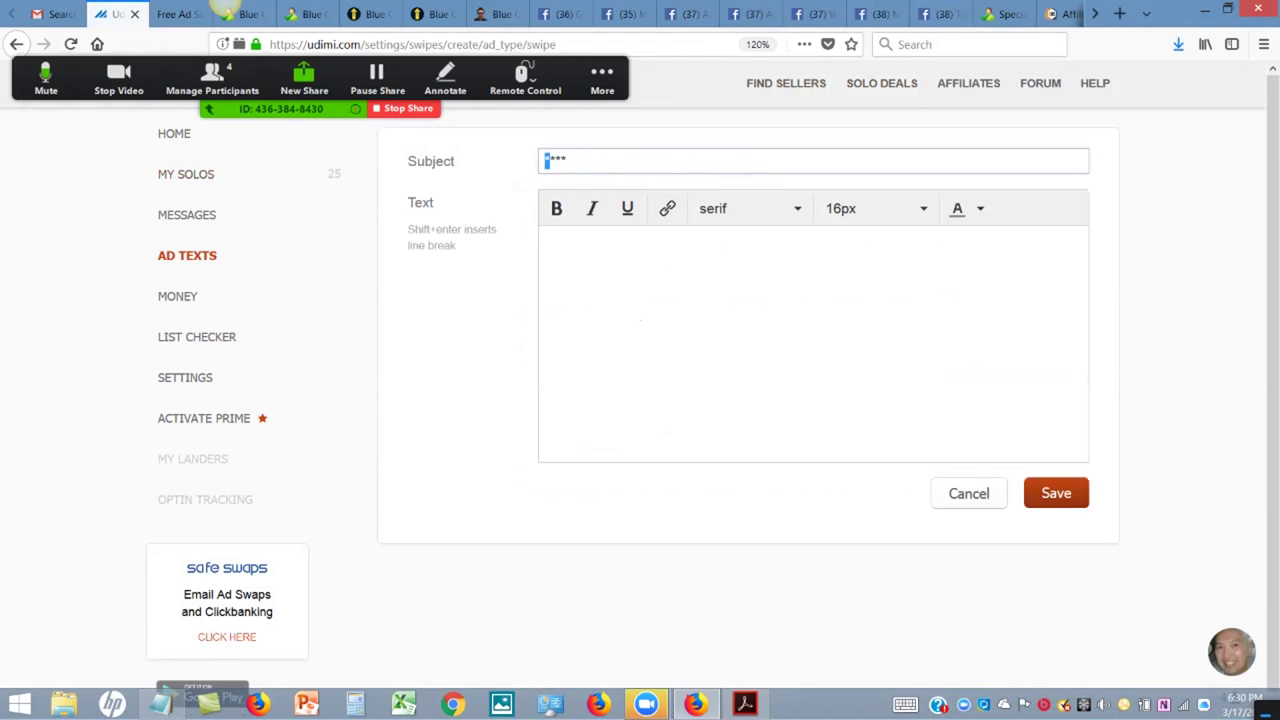
text(**********)
key(ctrl+a)
text(*****************************************************************************************************)
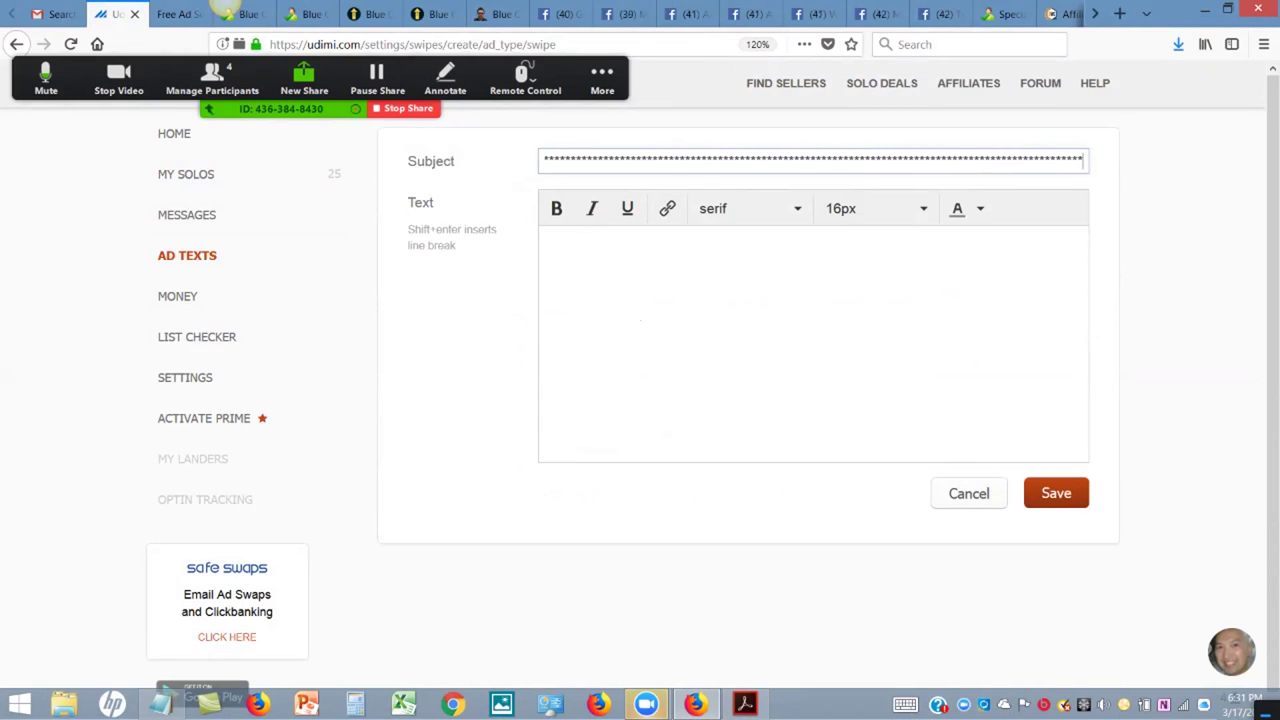
click(1056, 493)
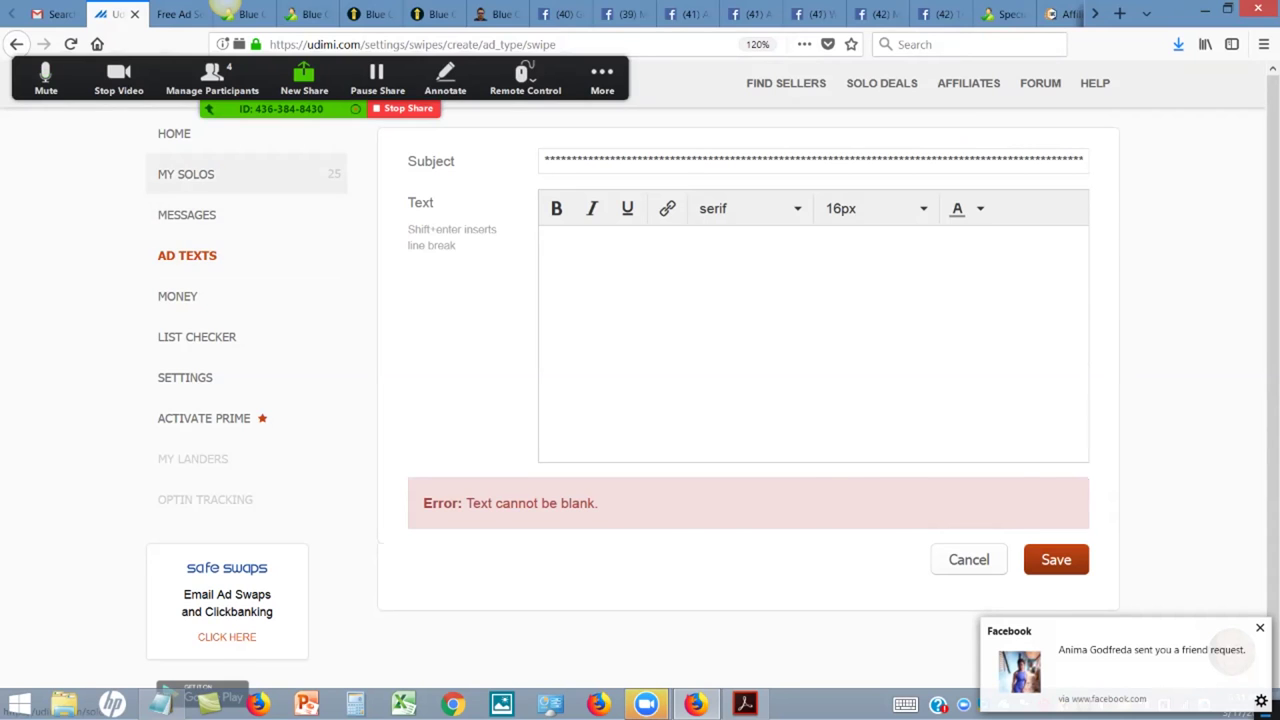
click(186, 174)
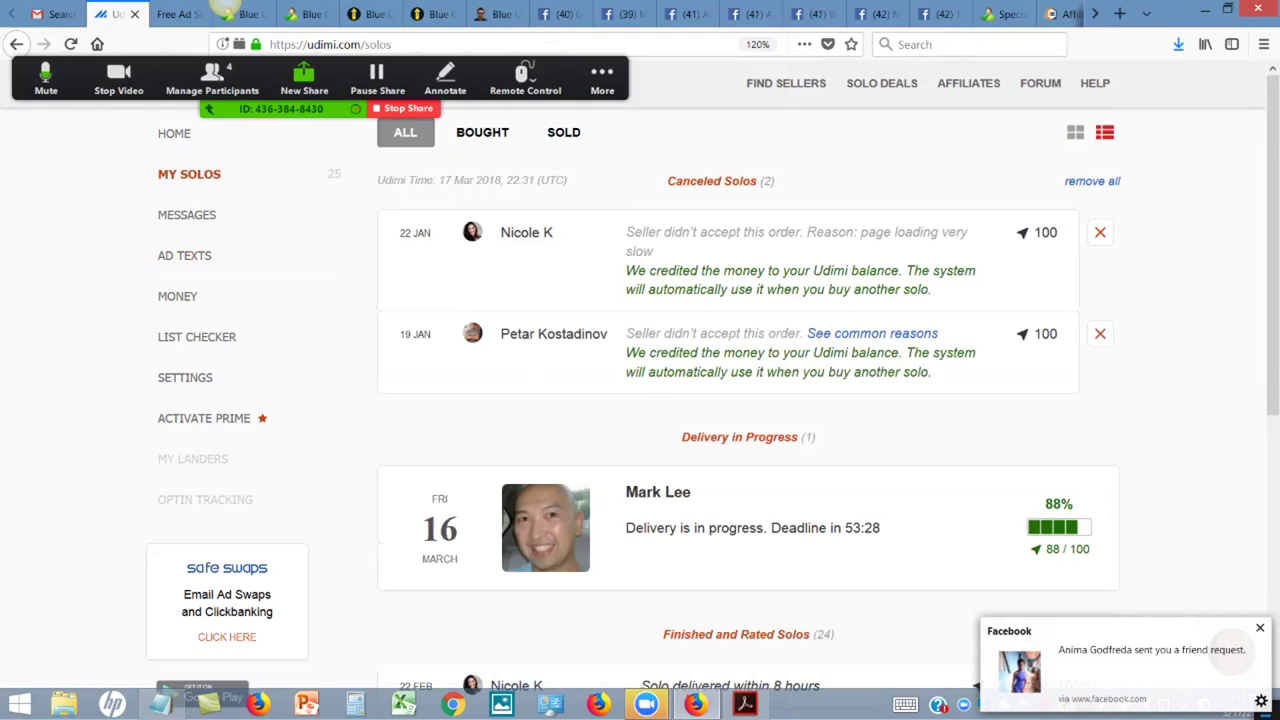
Open the first SMOOTH SAILING ad text and read it through to its Click Here link
click(187, 256)
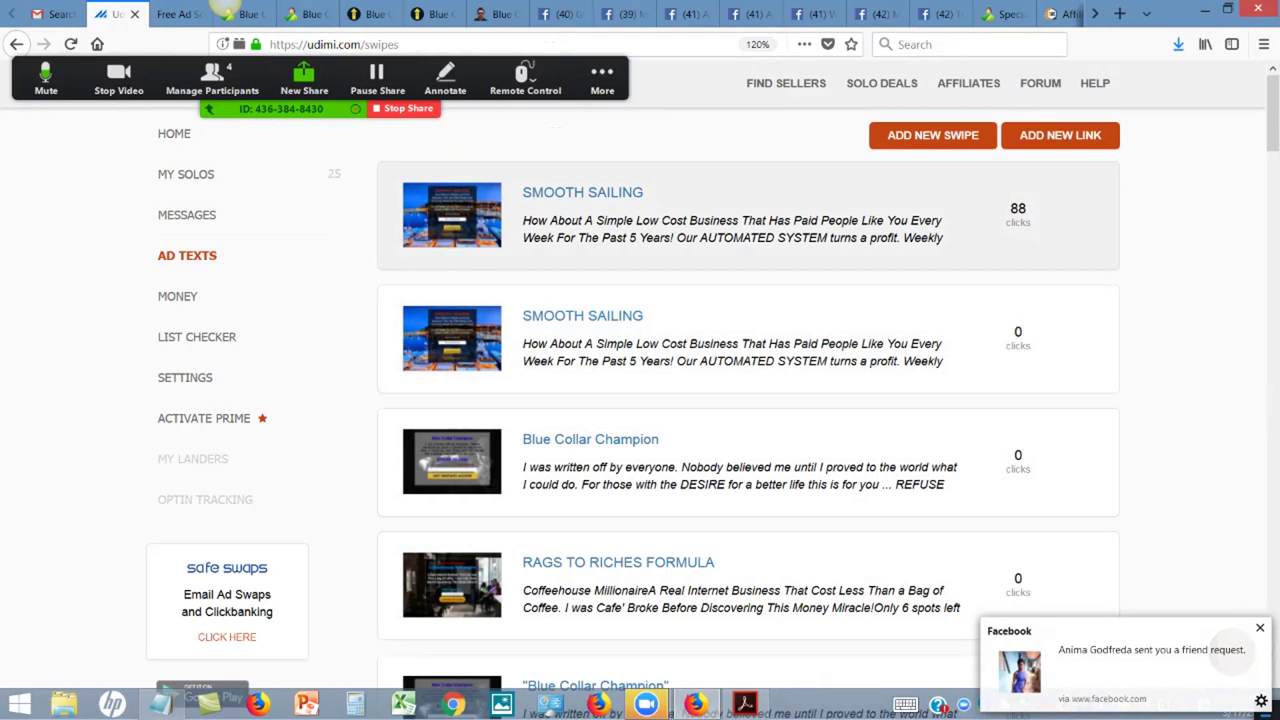
click(582, 192)
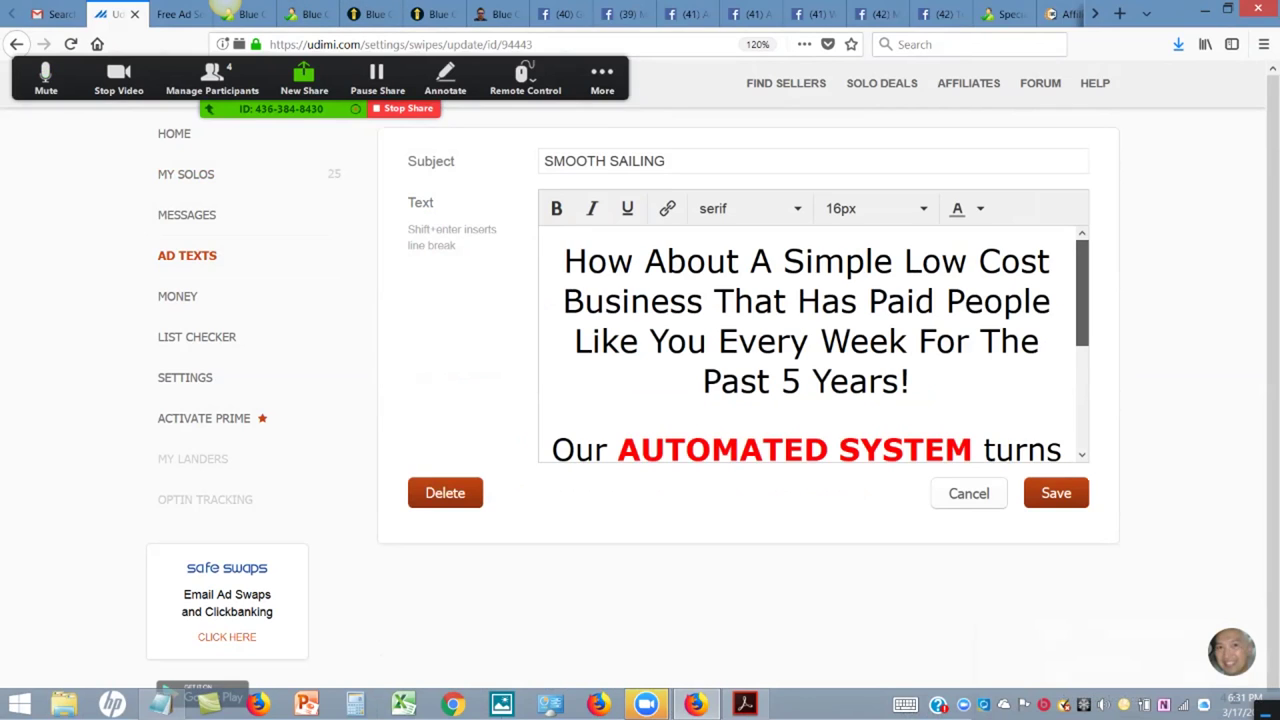
scroll(815, 345, down, 1)
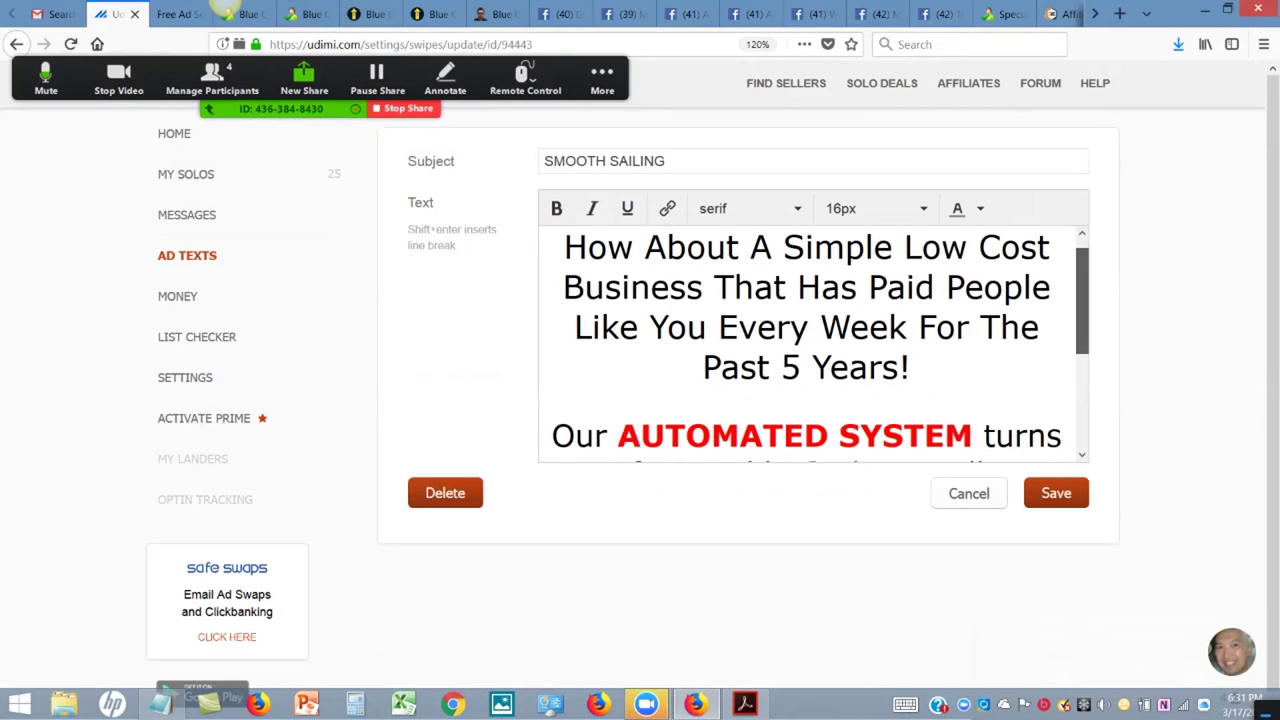
scroll(815, 345, down, 5)
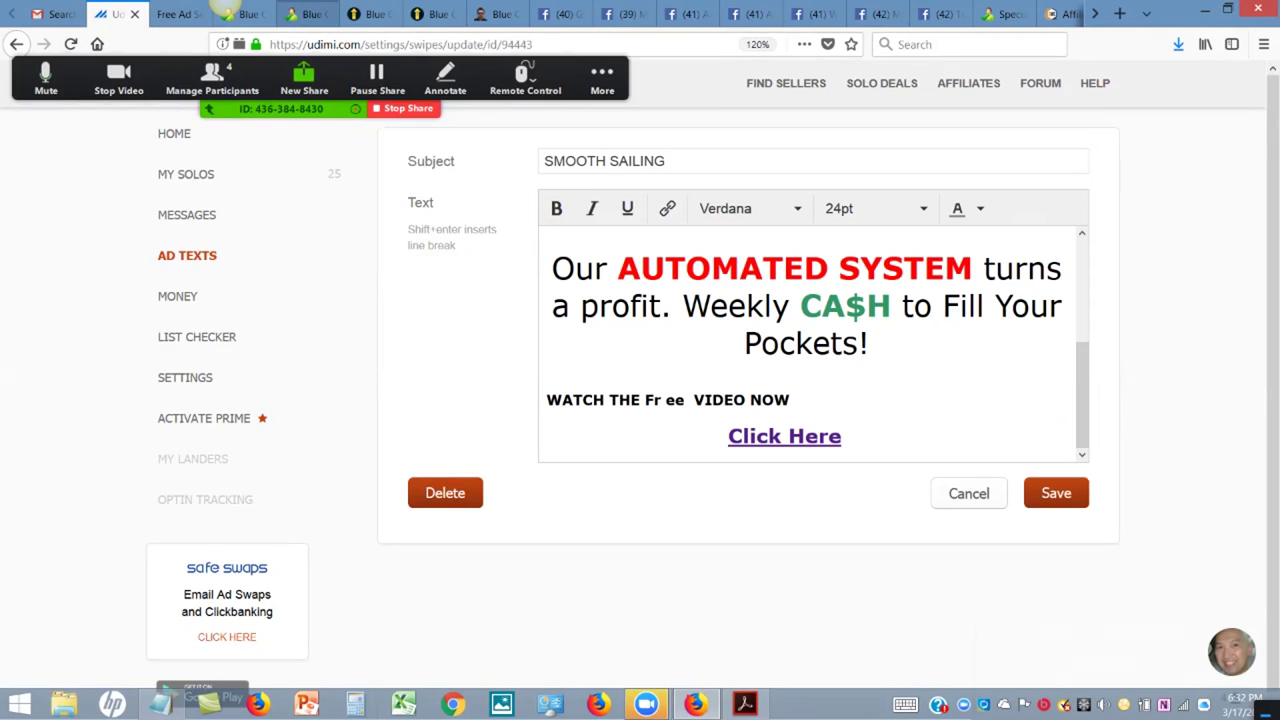
Close the expired coffeehouse offer page and highlight the SMOOTH SAILING headline on the capture page
click(232, 14)
key(ctrl+Tab)
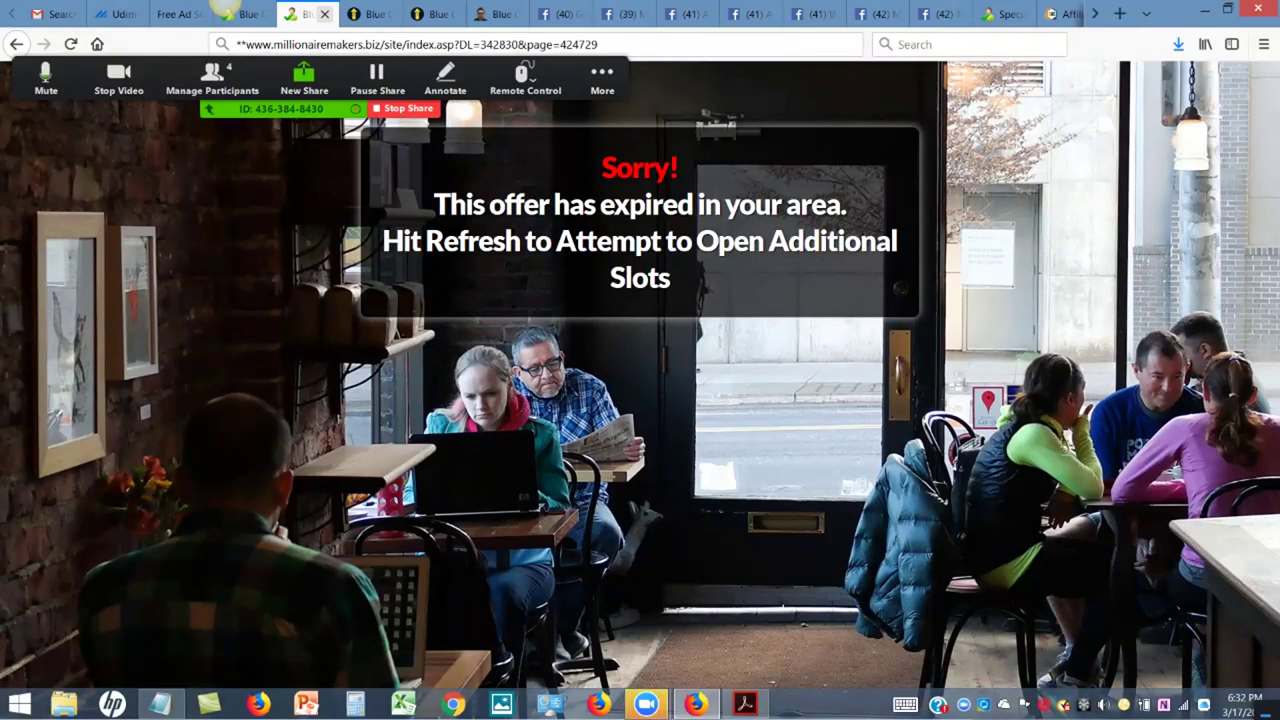
key(ctrl+w)
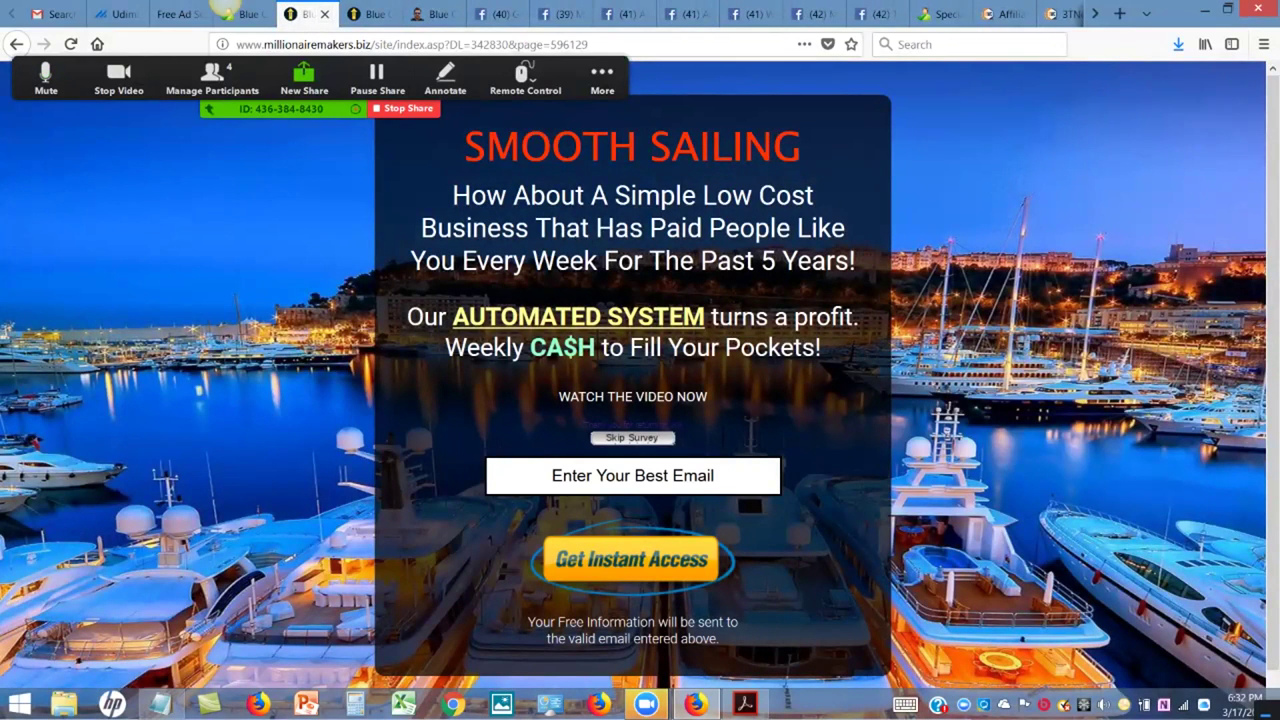
drag(463, 146, 802, 146)
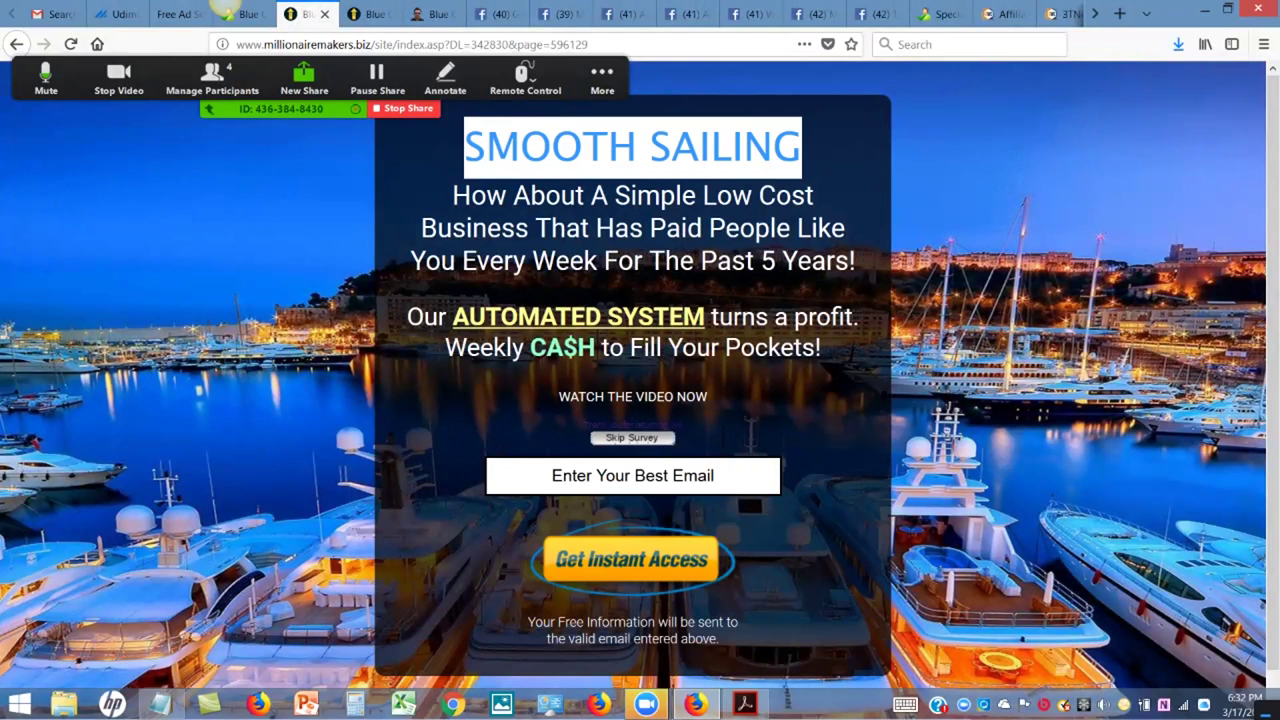
Continue past the capture page and its video page to the Blue Collar Success System page, and pause the welcome video
mouse_move(463, 146)
mouse_down()
mouse_move(802, 146)
mouse_move(463, 146)
mouse_up()
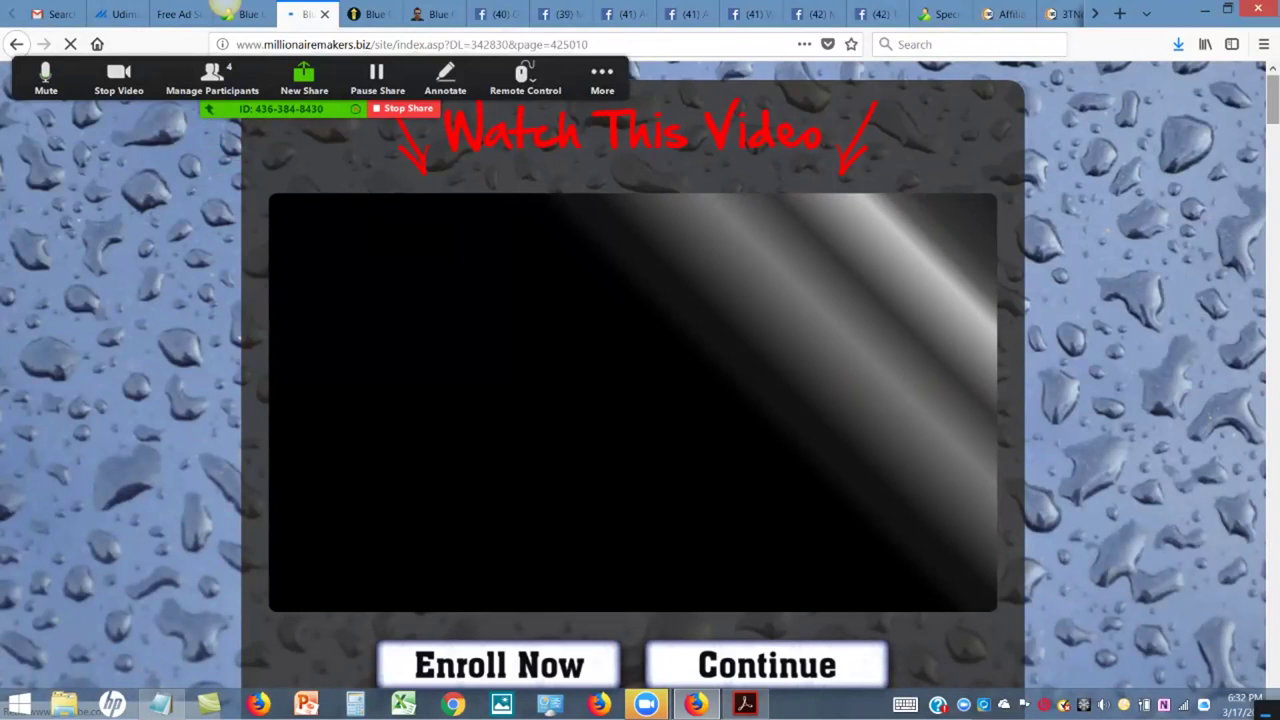
scroll(640, 380, down, 1)
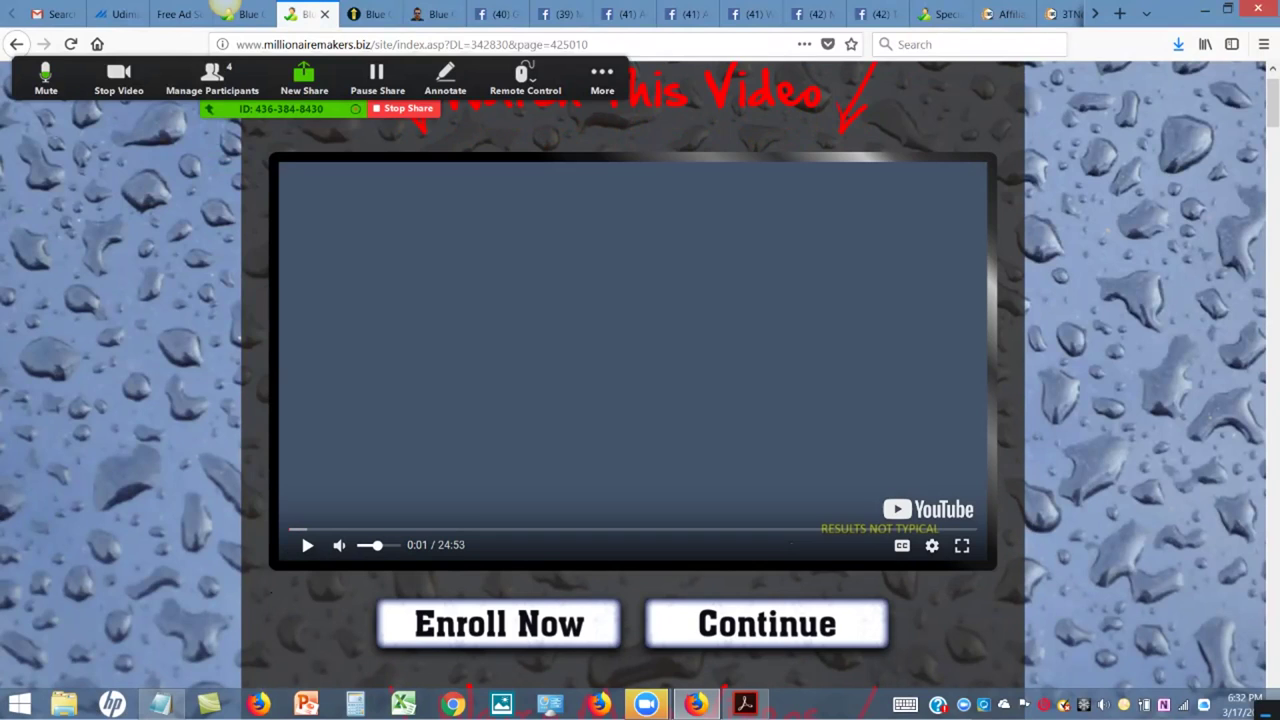
click(766, 624)
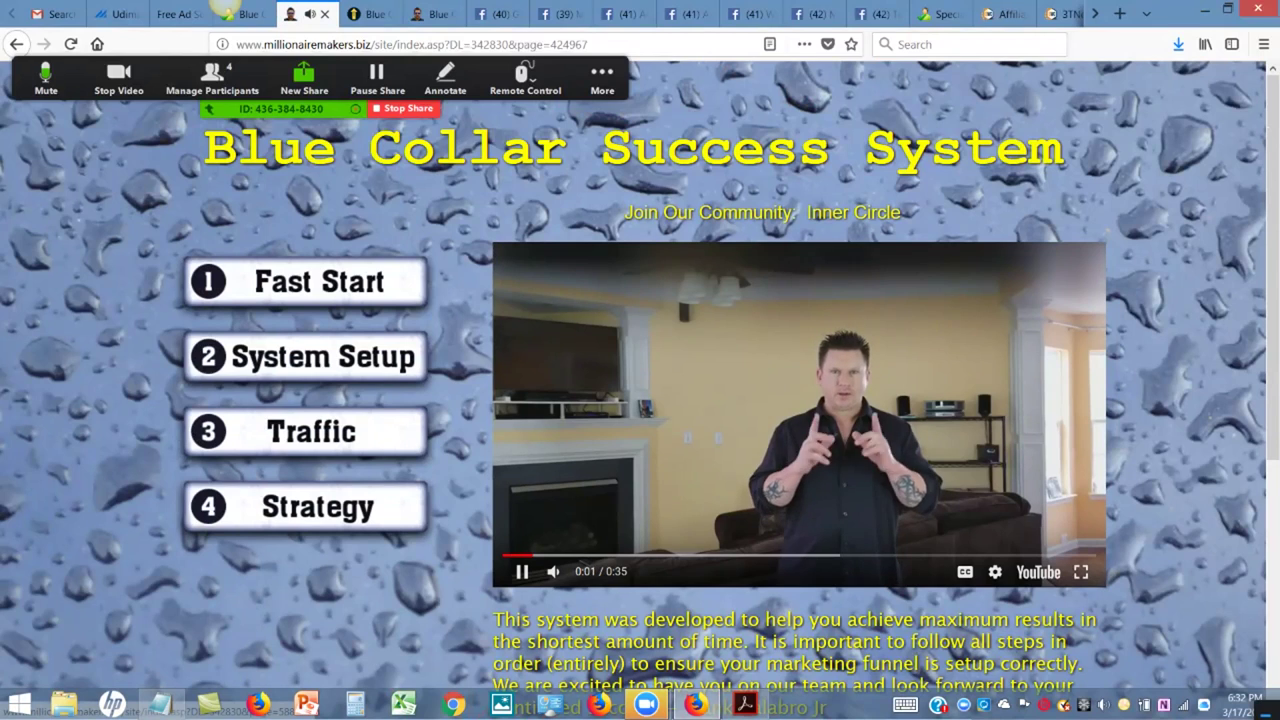
key(space)
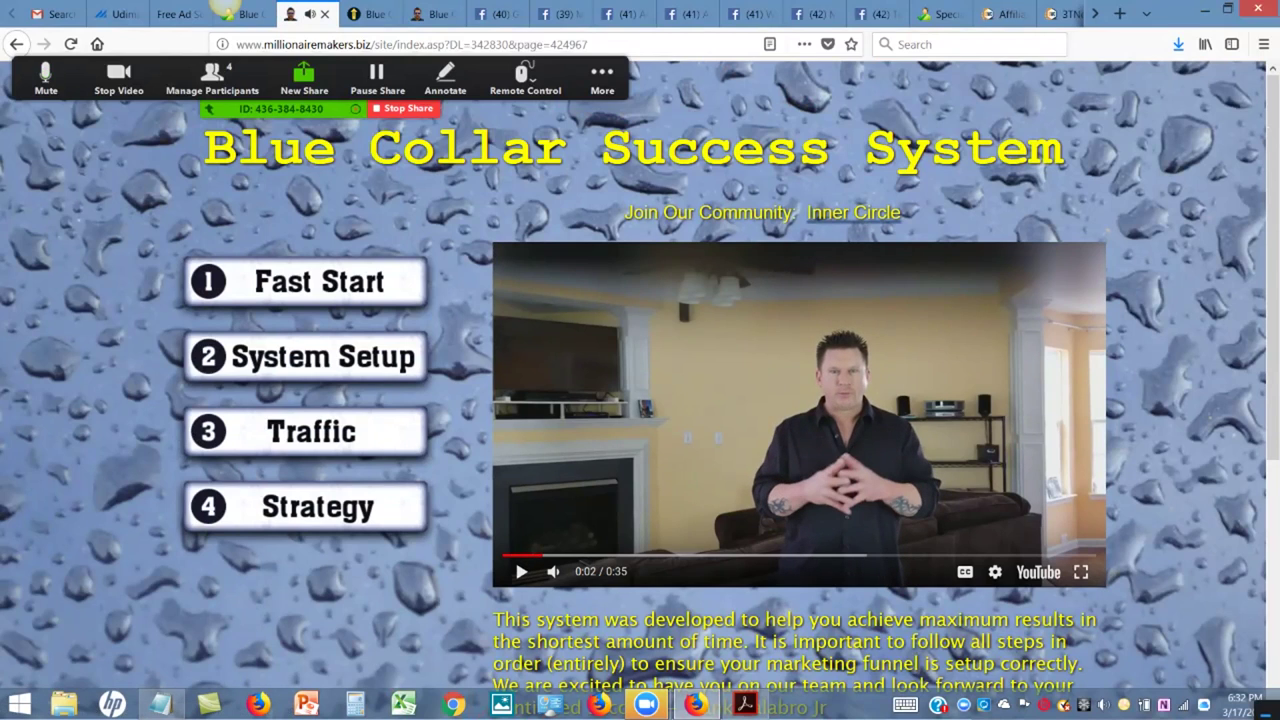
Open the Inner Circle Facebook group from the Blue Collar Success System page and examine its pinned and recent posts
click(855, 212)
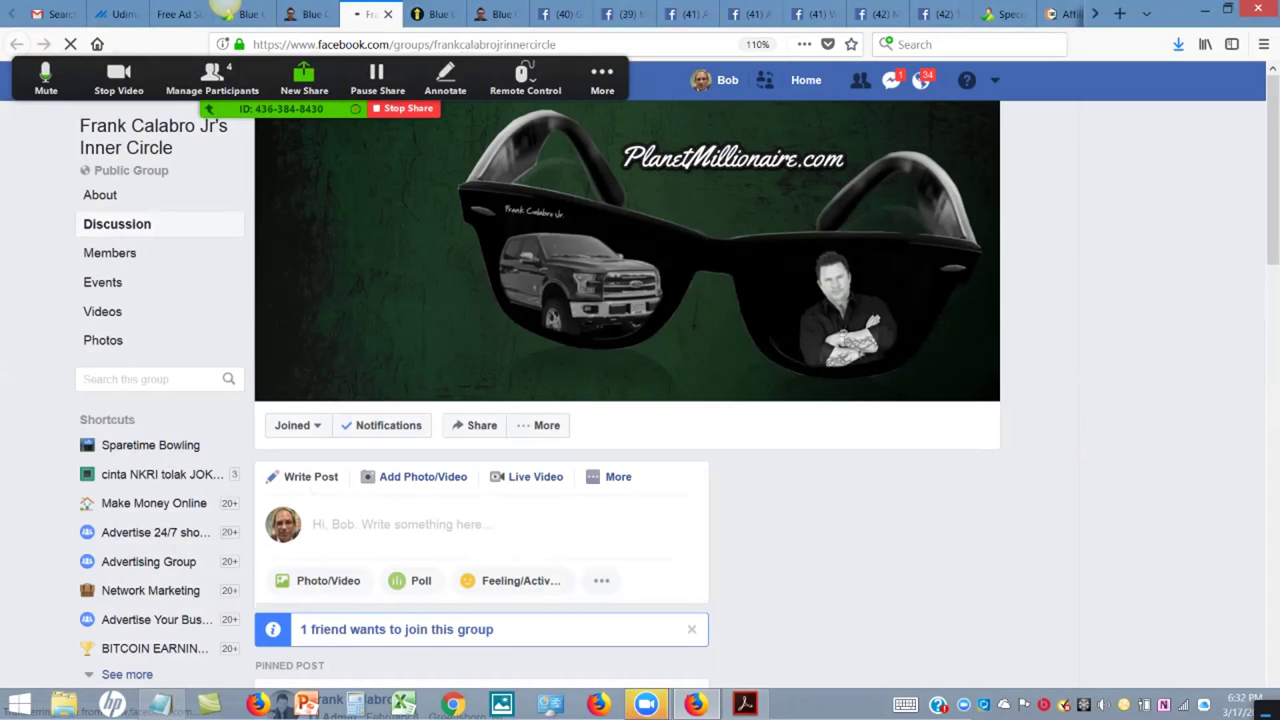
scroll(640, 400, down, 5)
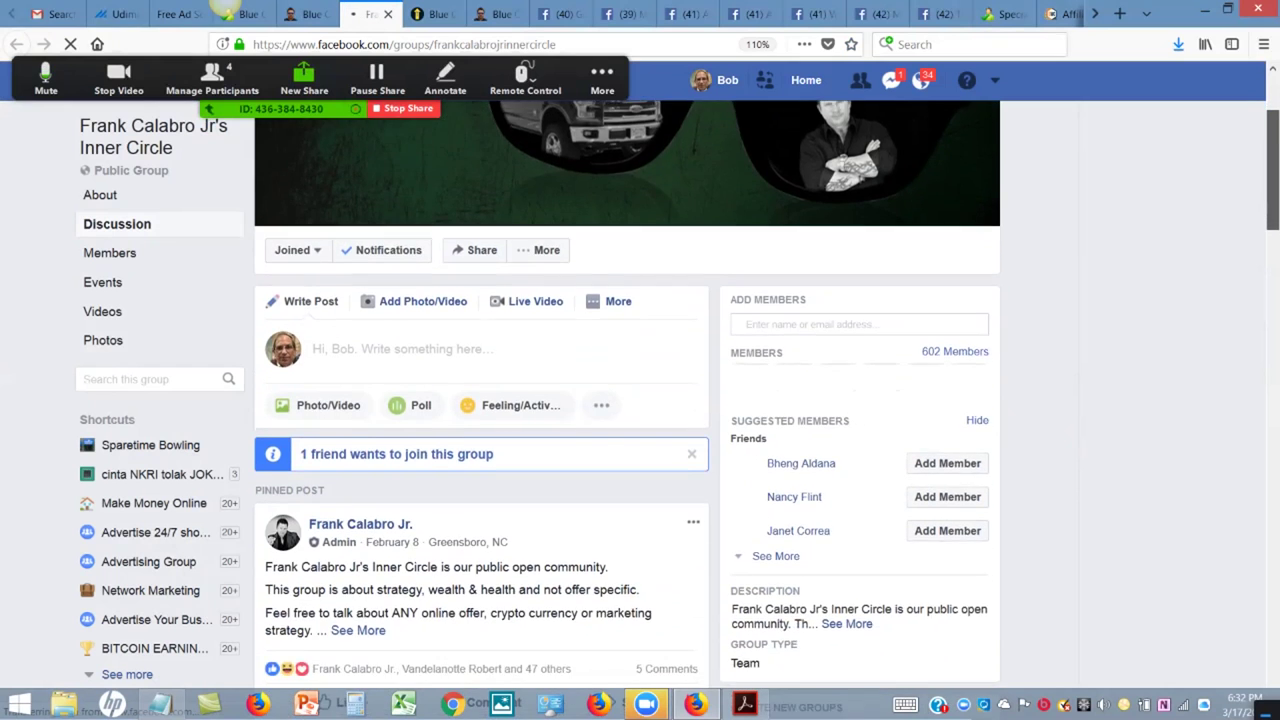
scroll(640, 400, down, 10)
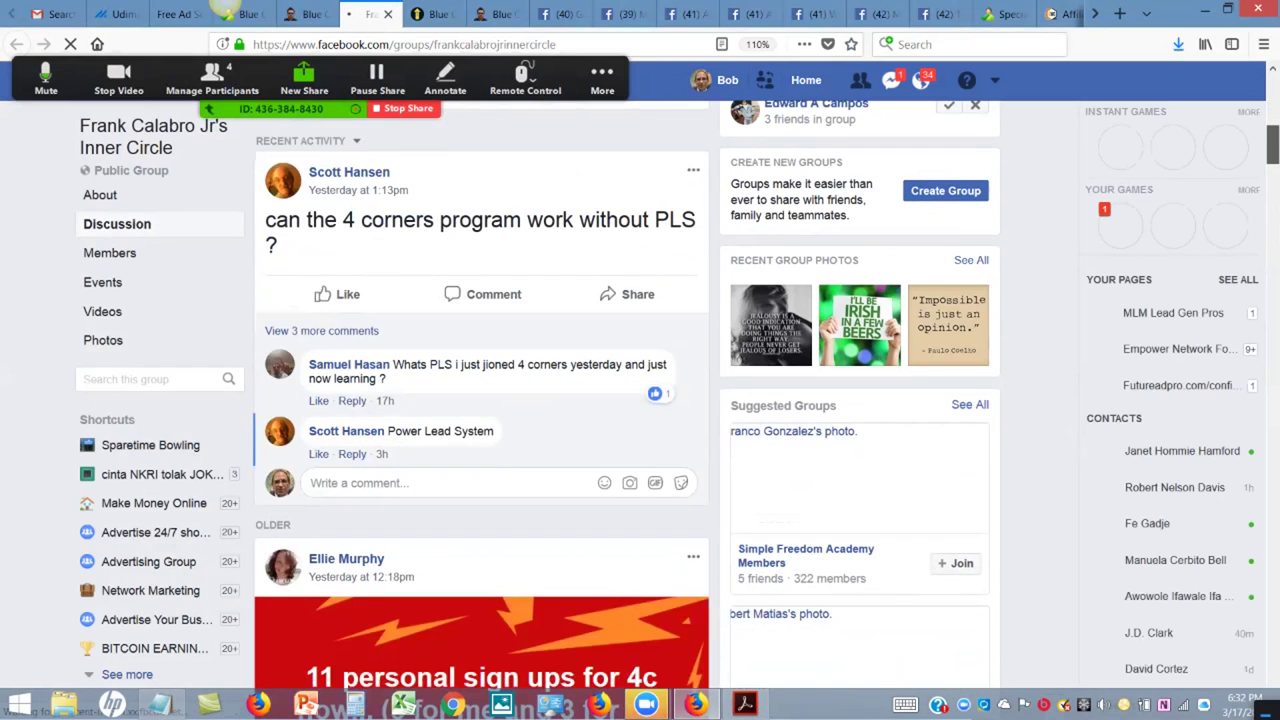
scroll(640, 400, down, 3)
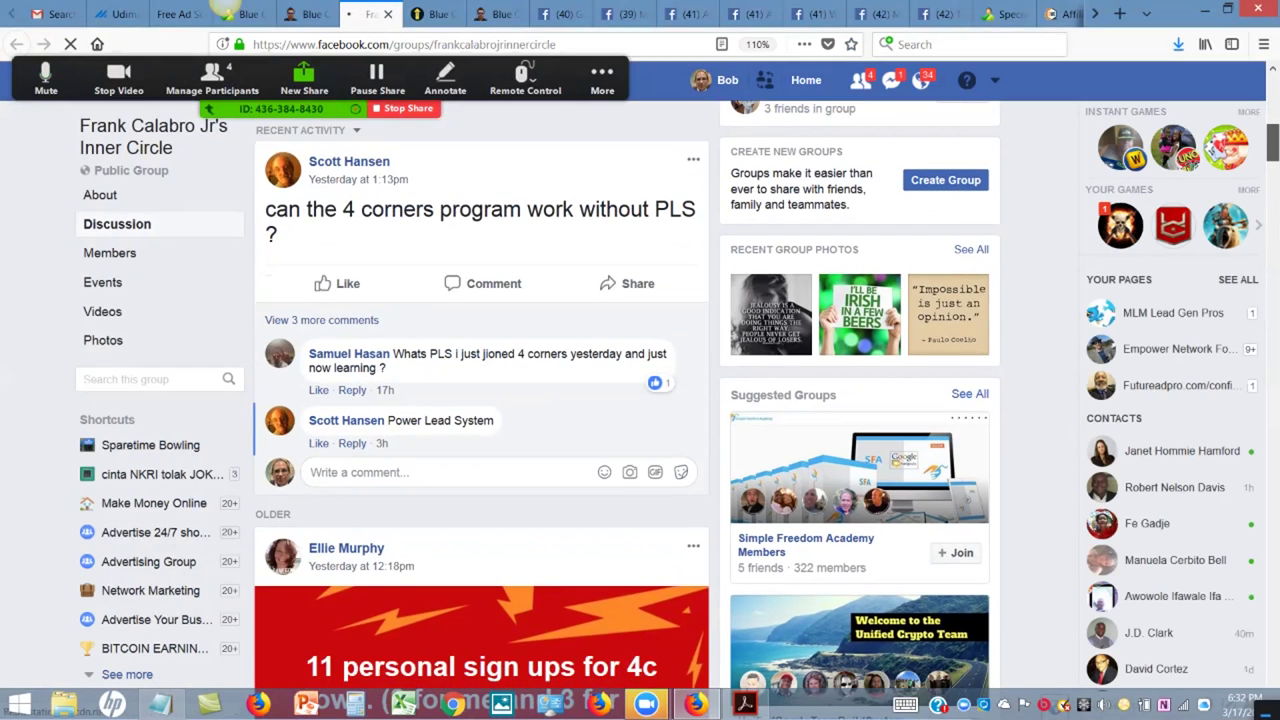
scroll(640, 400, up, 3)
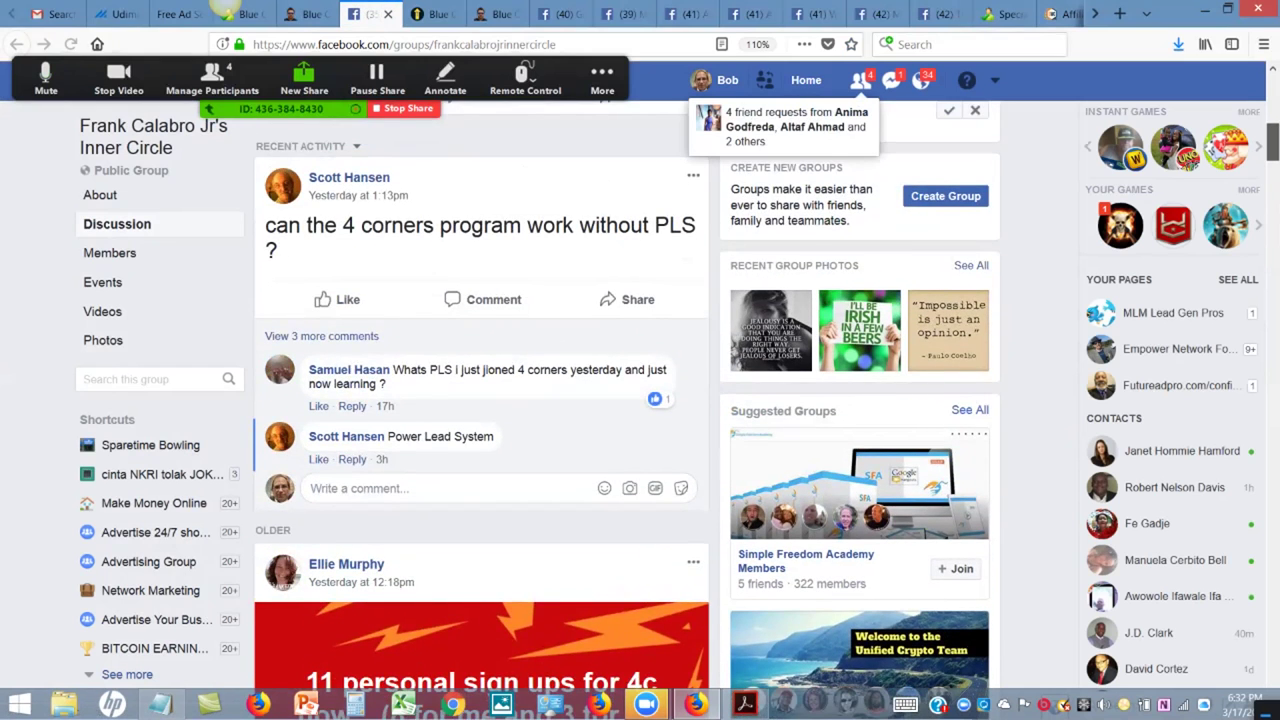
scroll(640, 400, down, 2)
scroll(640, 400, up, 4)
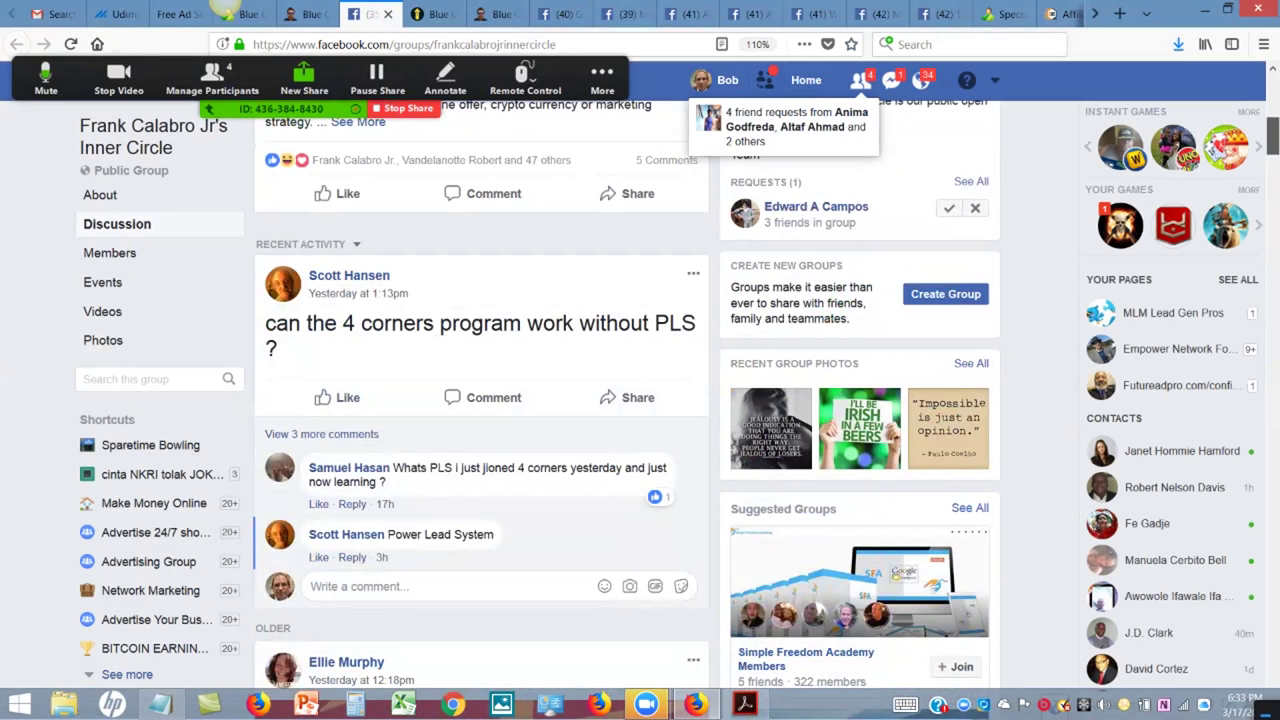
scroll(640, 400, down, 1)
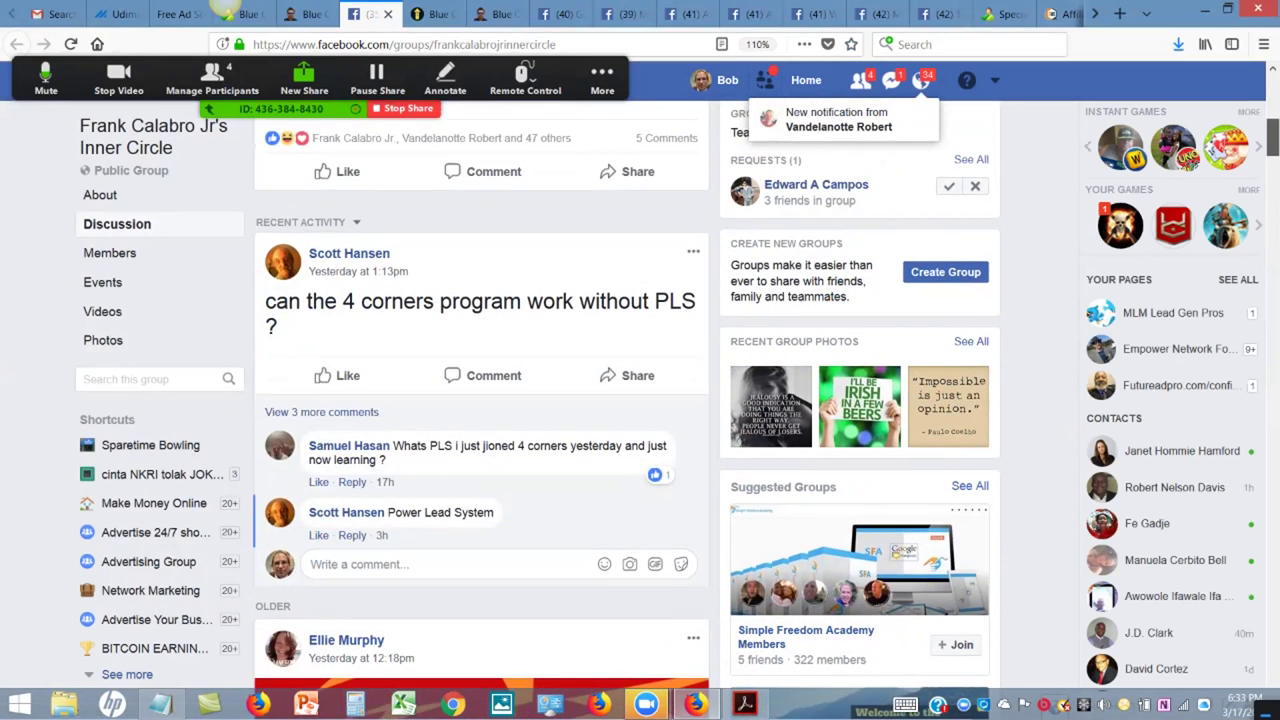
scroll(640, 400, down, 3)
scroll(640, 400, down, 3)
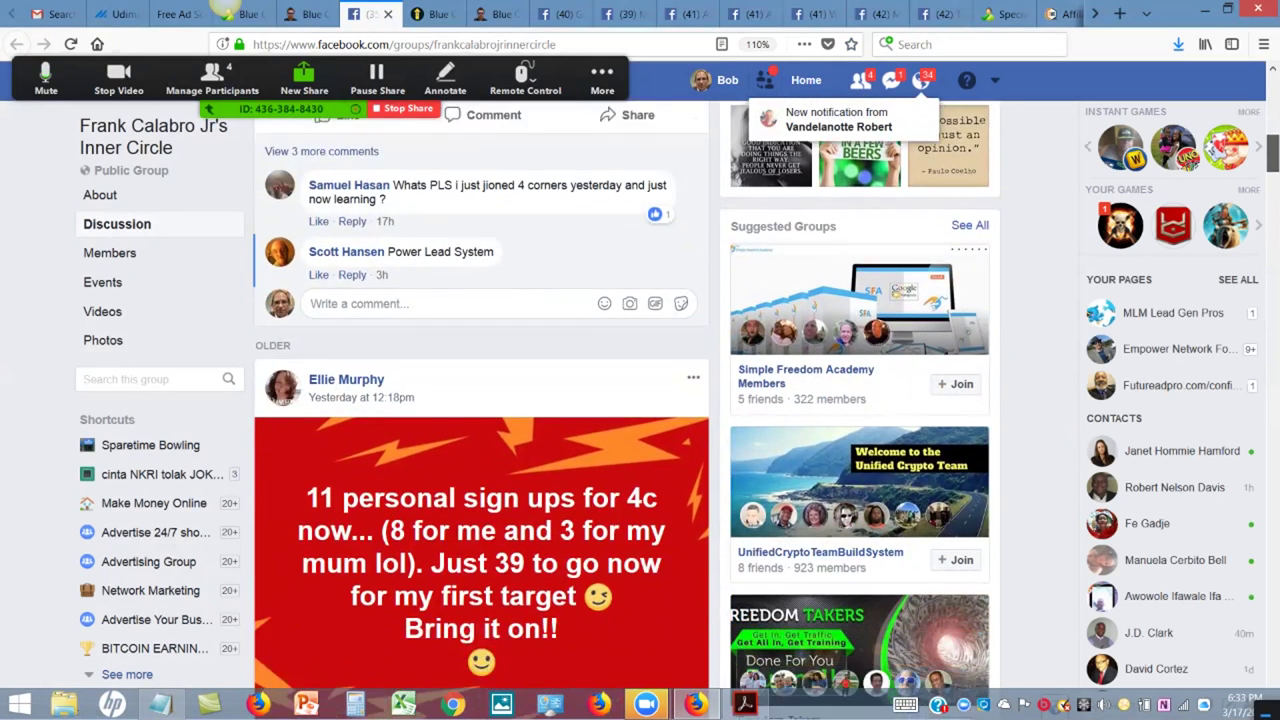